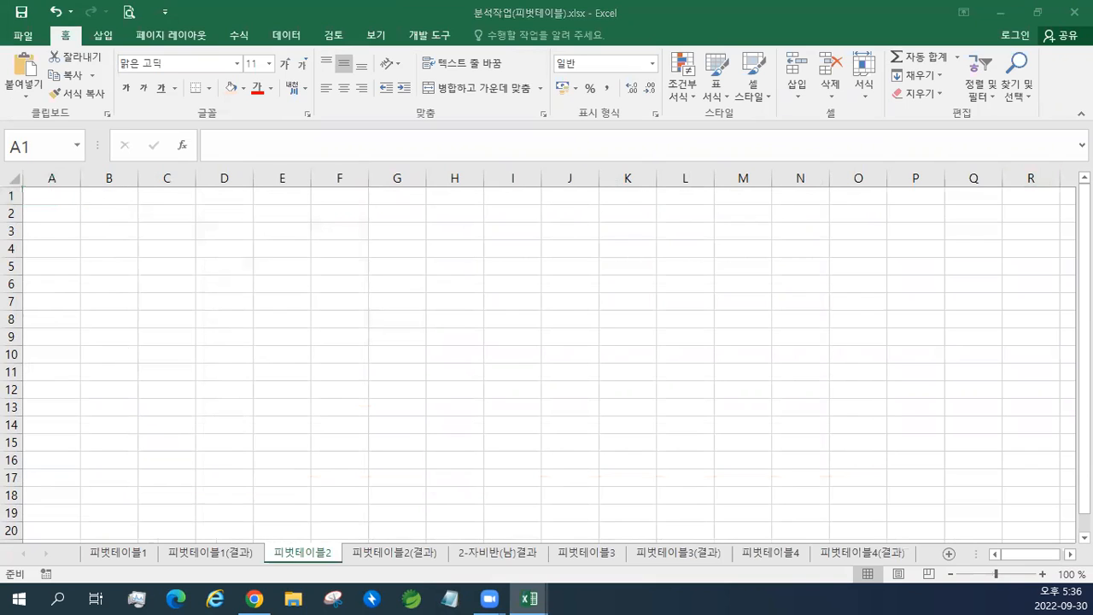
# Enter 교재150페이지 in cell A1 and make its text red.
pyautogui.click(65, 196)
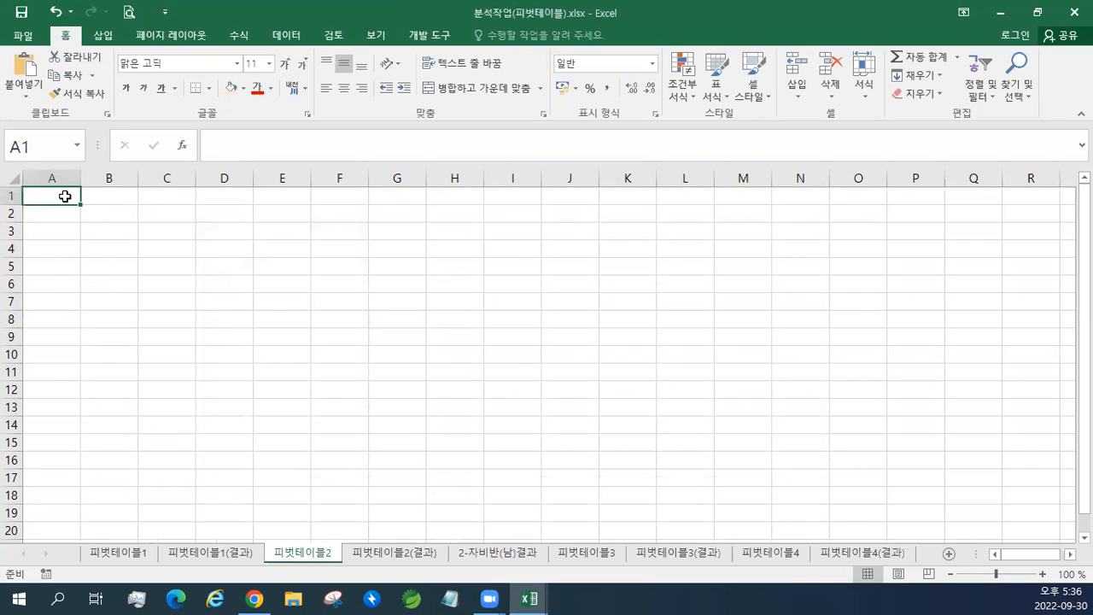
pyautogui.write('교재')
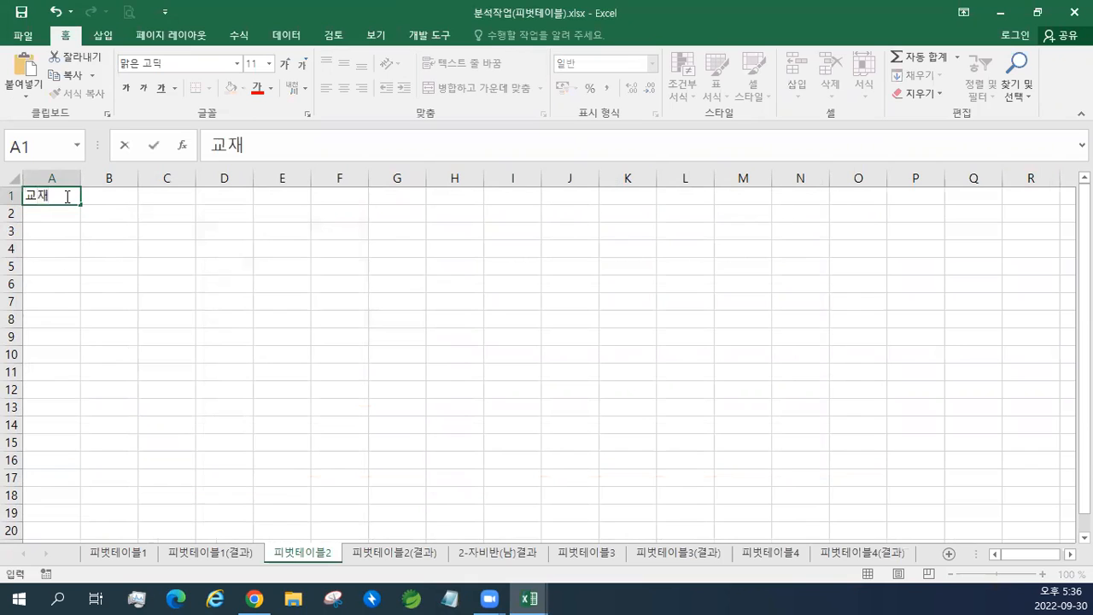
pyautogui.write('150페이지')
pyautogui.press('Return')
pyautogui.click(65, 196)
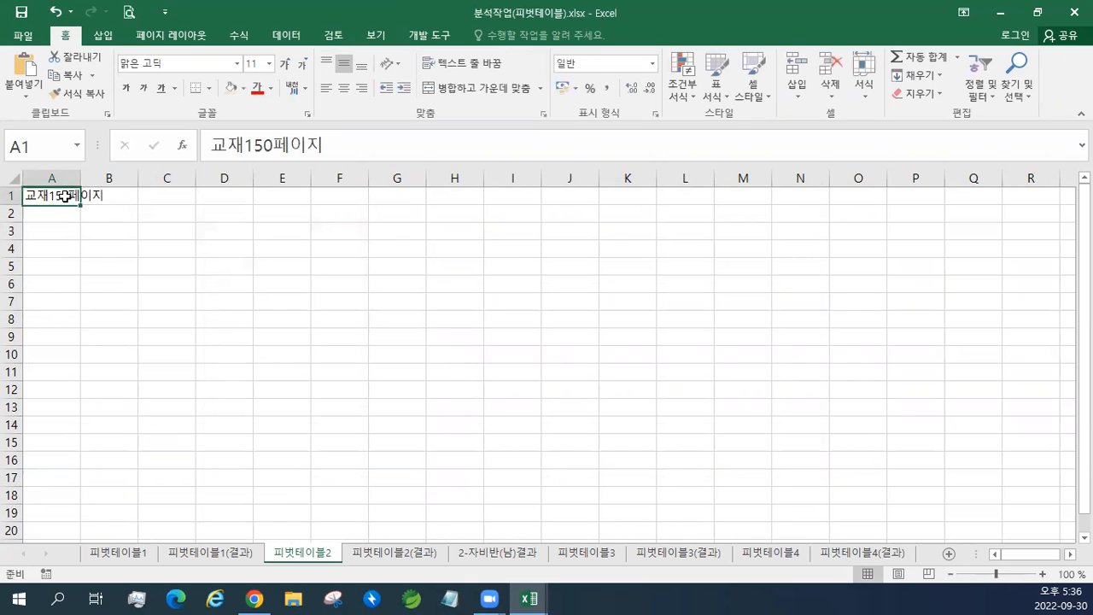
pyautogui.click(253, 88)
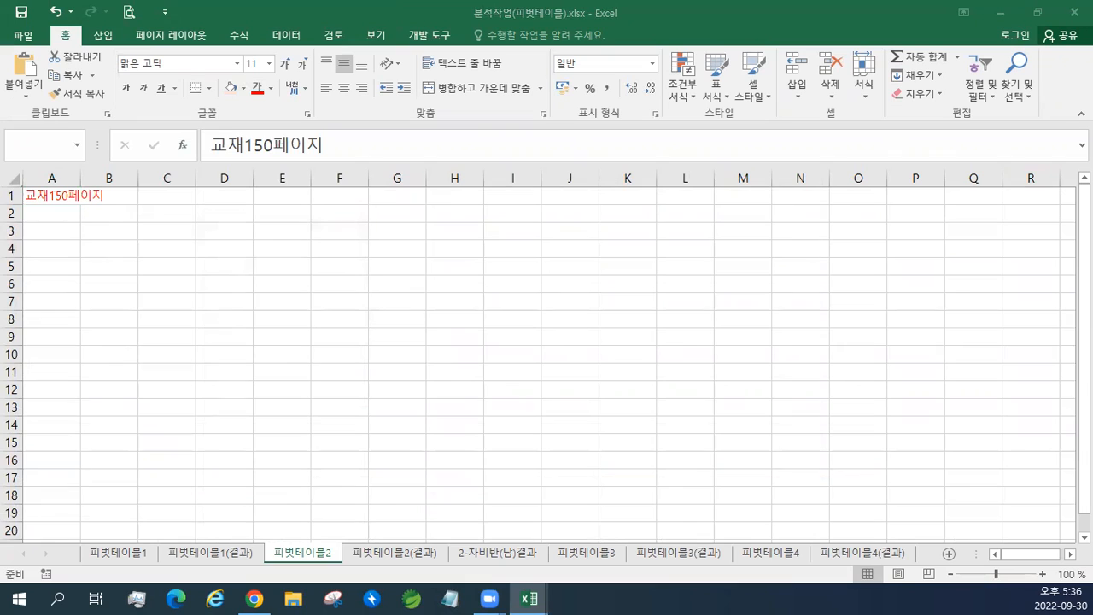
# Paste the pivot table notes text box starting around row 14 and enlarge its text by one size.
pyautogui.click(126, 422)
pyautogui.hotkey('ctrl', 'v')
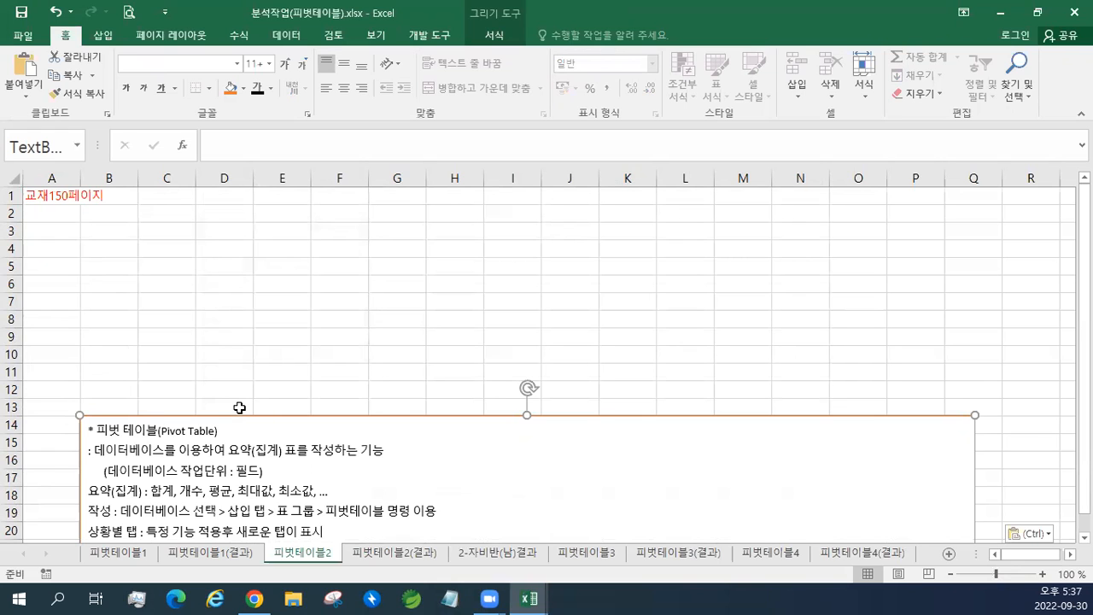
pyautogui.scroll(-7, 292, 408)
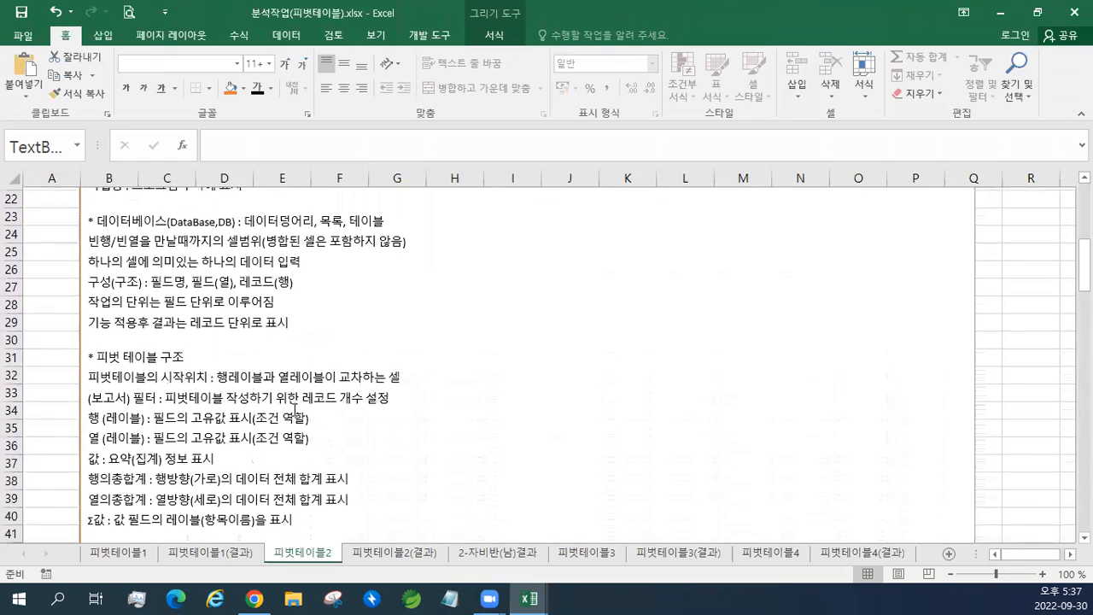
pyautogui.scroll(-8, 291, 409)
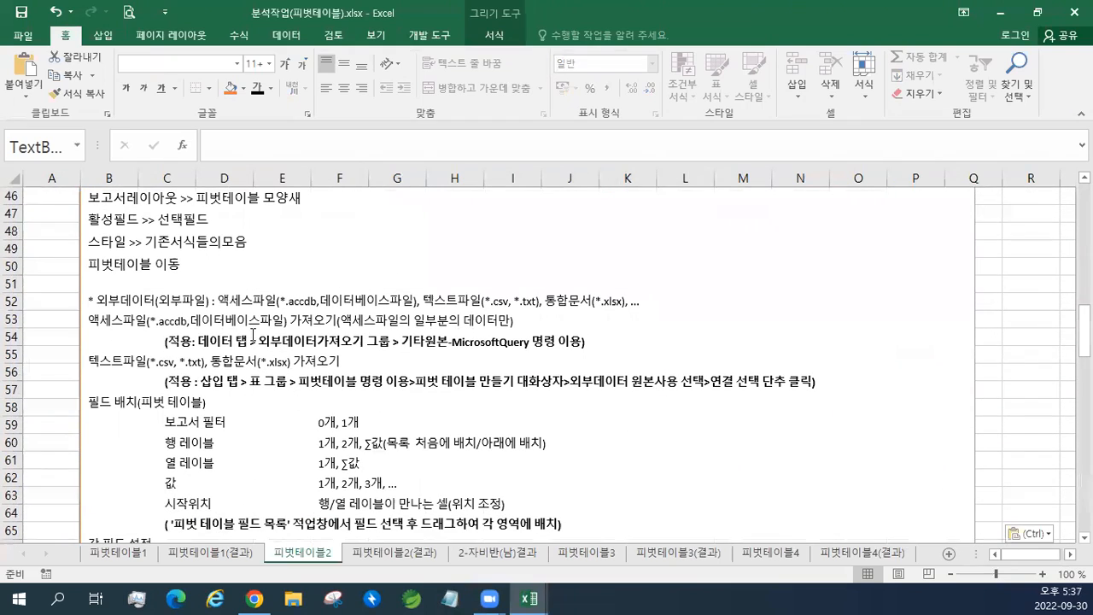
pyautogui.click(286, 65)
pyautogui.scroll(-1, 293, 342)
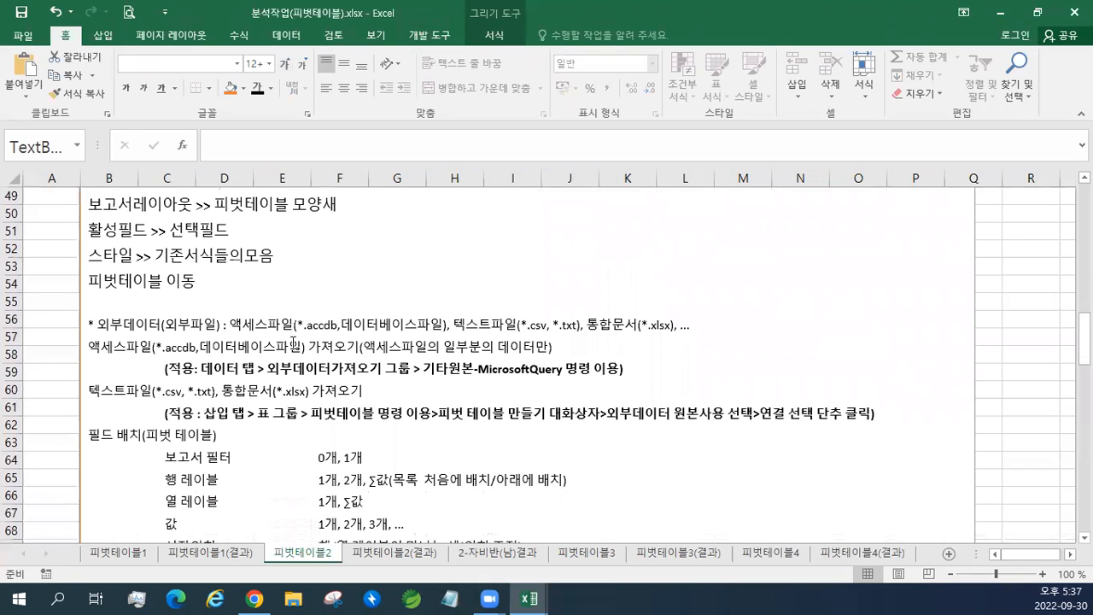
# Look up the Microsoft Query option among the other sources for importing external data.
pyautogui.click(286, 35)
pyautogui.click(43, 264)
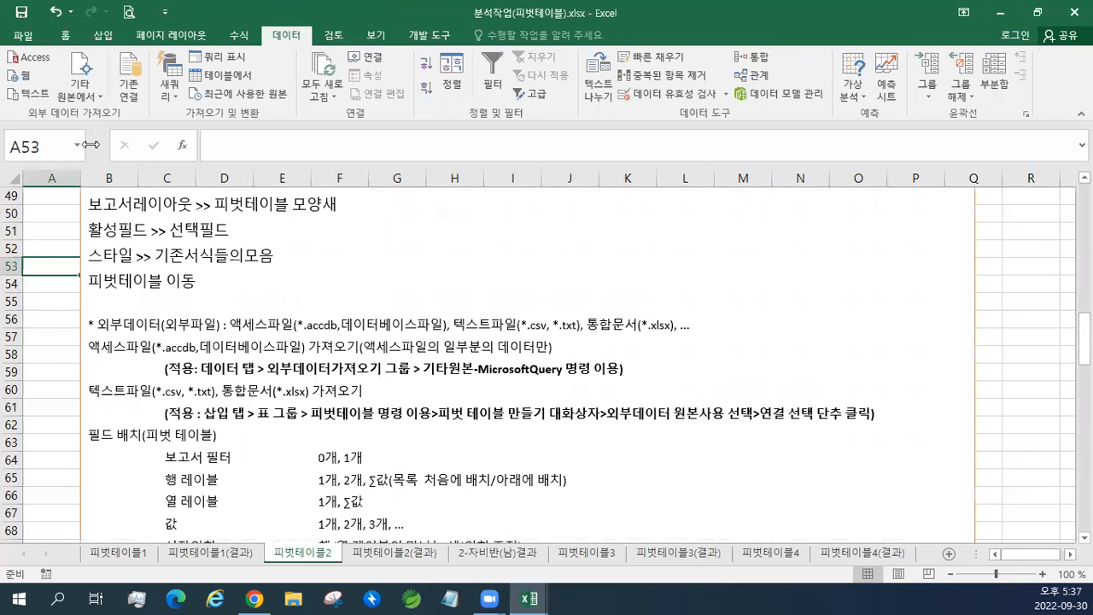
pyautogui.click(95, 102)
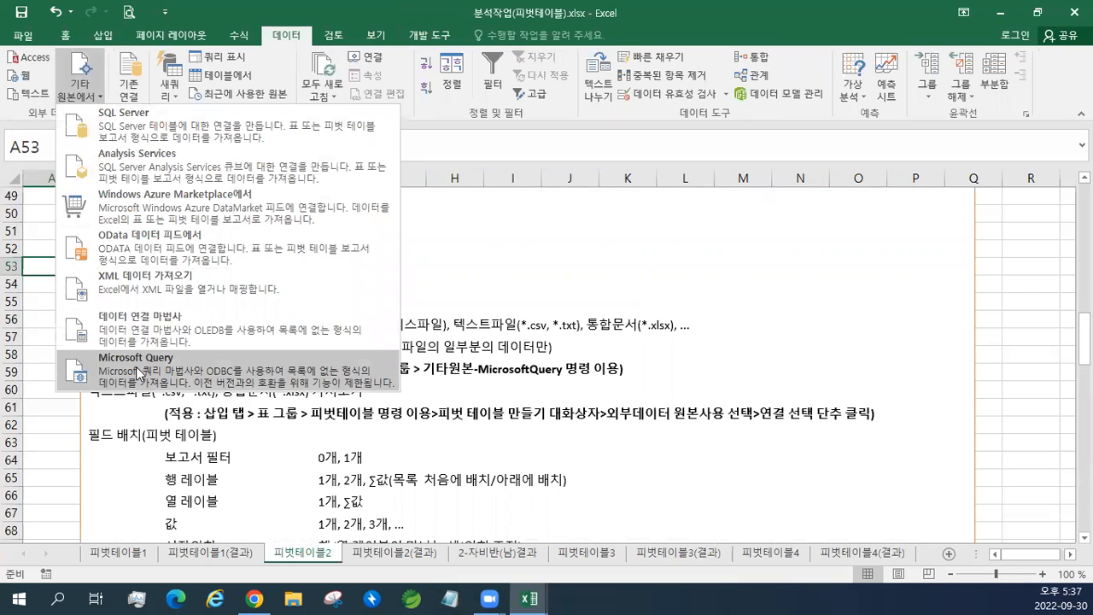
pyautogui.click(280, 23)
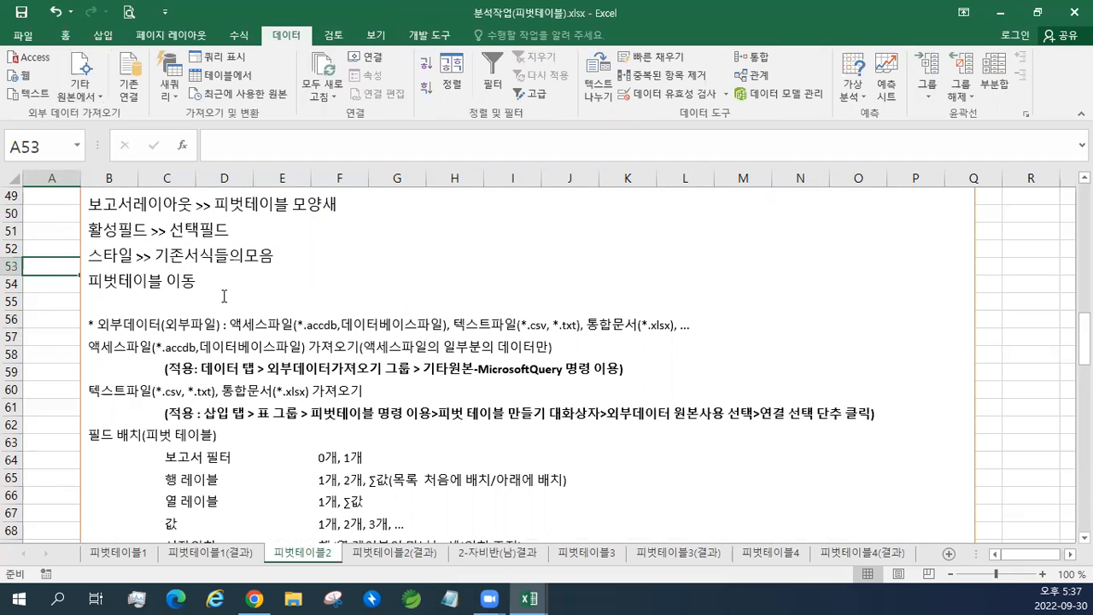
pyautogui.click(79, 85)
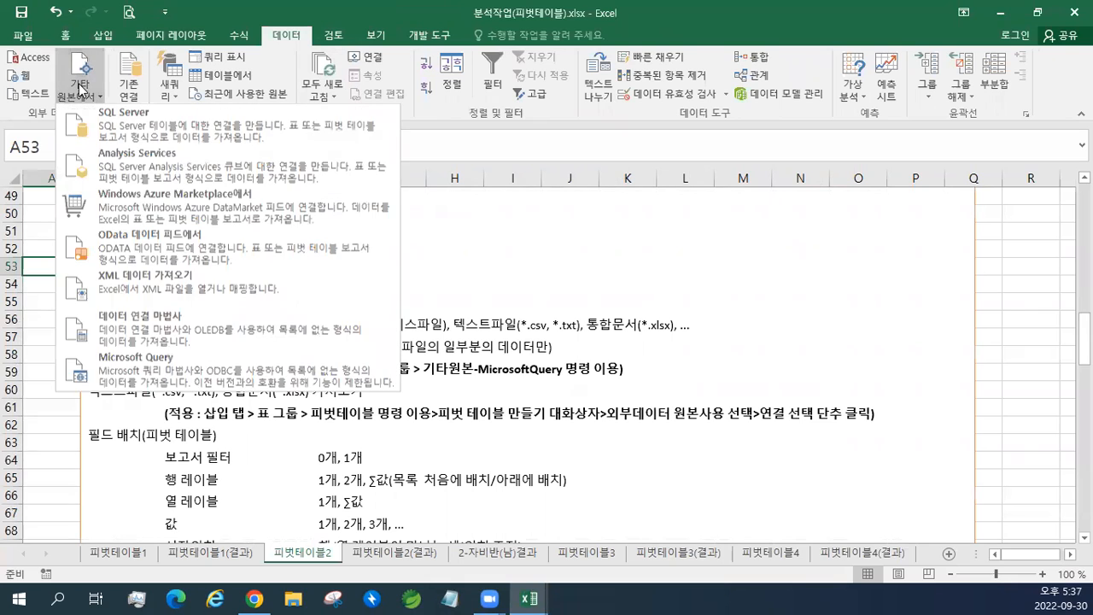
pyautogui.click(80, 85)
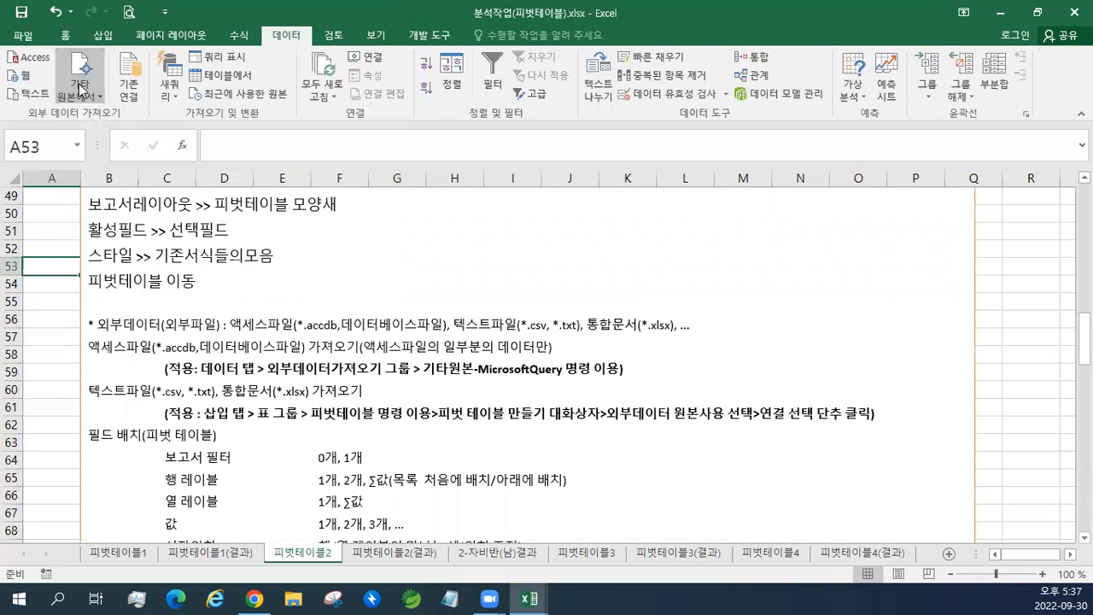
# Start a new PivotTable based on an external data source and bring up the list of existing connections.
pyautogui.click(100, 39)
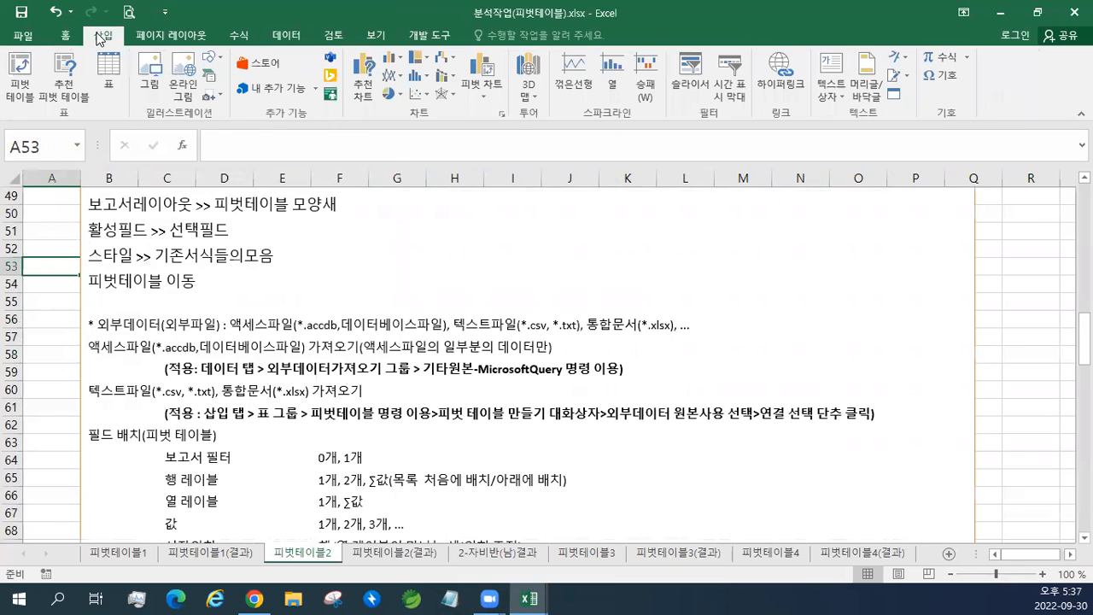
pyautogui.click(19, 81)
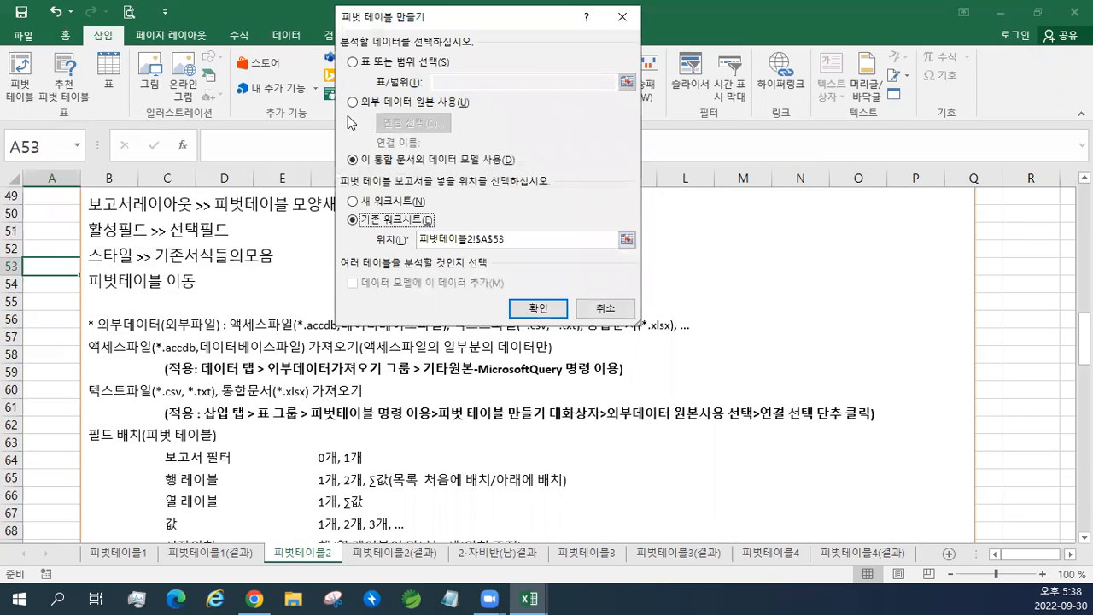
pyautogui.click(352, 102)
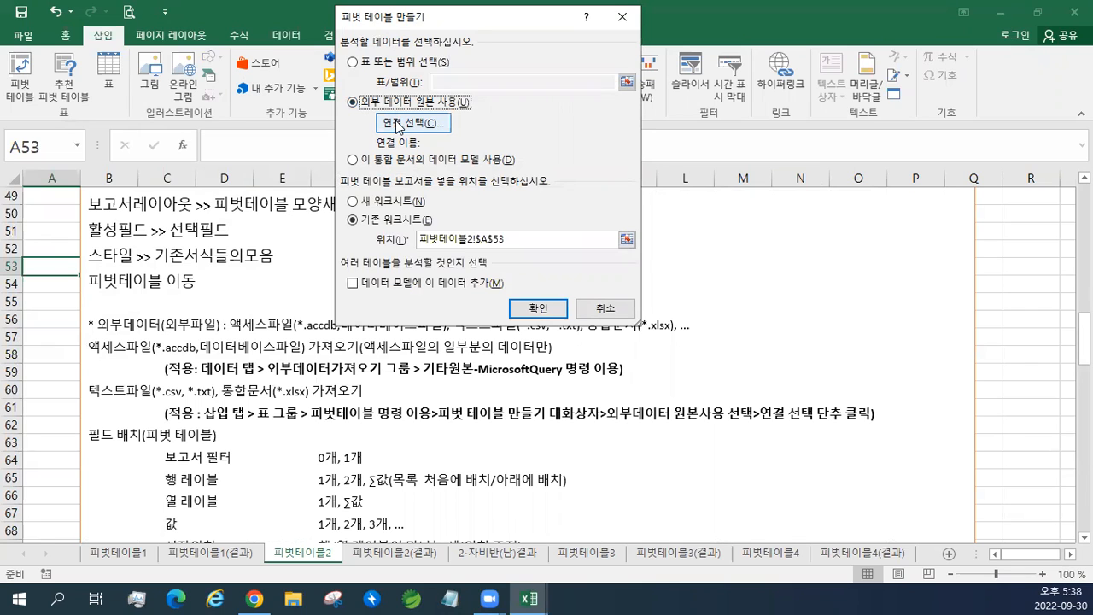
pyautogui.click(397, 125)
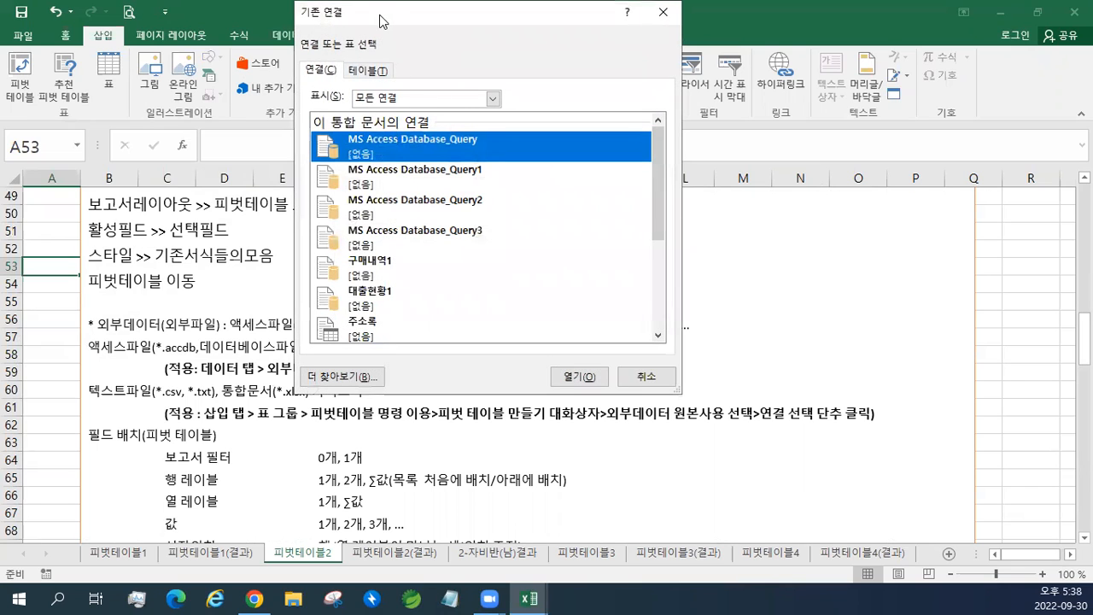
pyautogui.moveTo(381, 21); pyautogui.dragTo(371, 27)
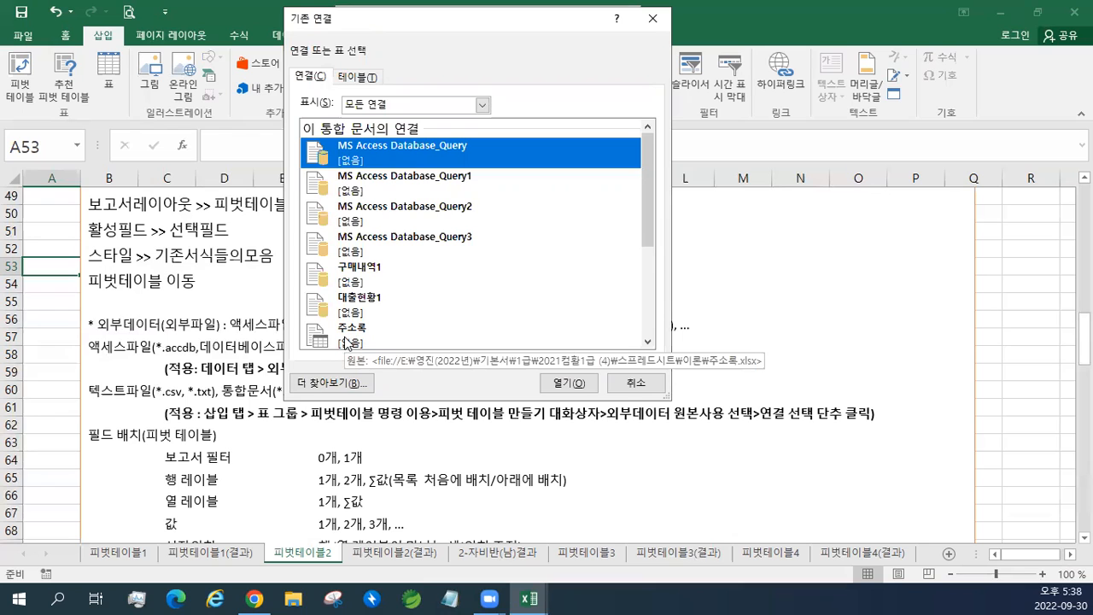
# Browse for another data source in the folder 문서 > (오후)2023년컴활1급 > 1권_스프레드시트 > 이론.
pyautogui.click(326, 383)
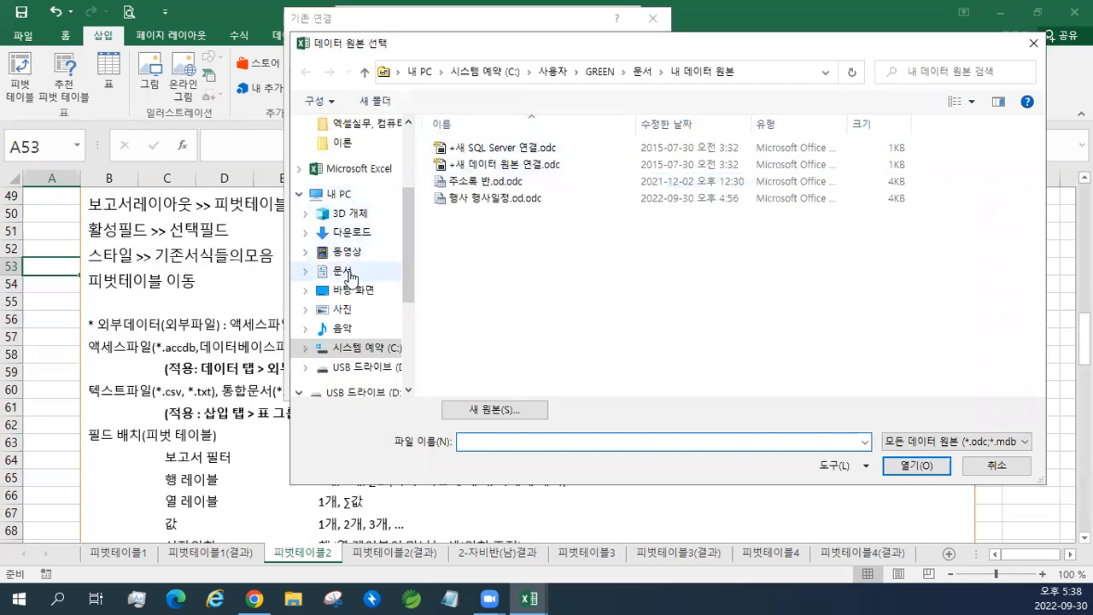
pyautogui.click(348, 274)
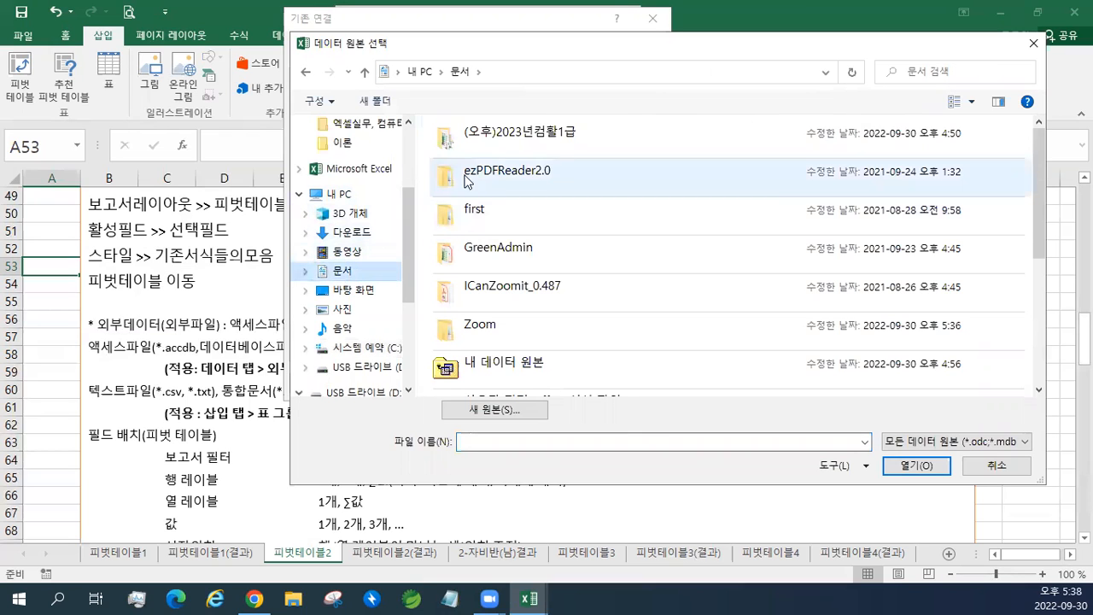
pyautogui.doubleClick(516, 139)
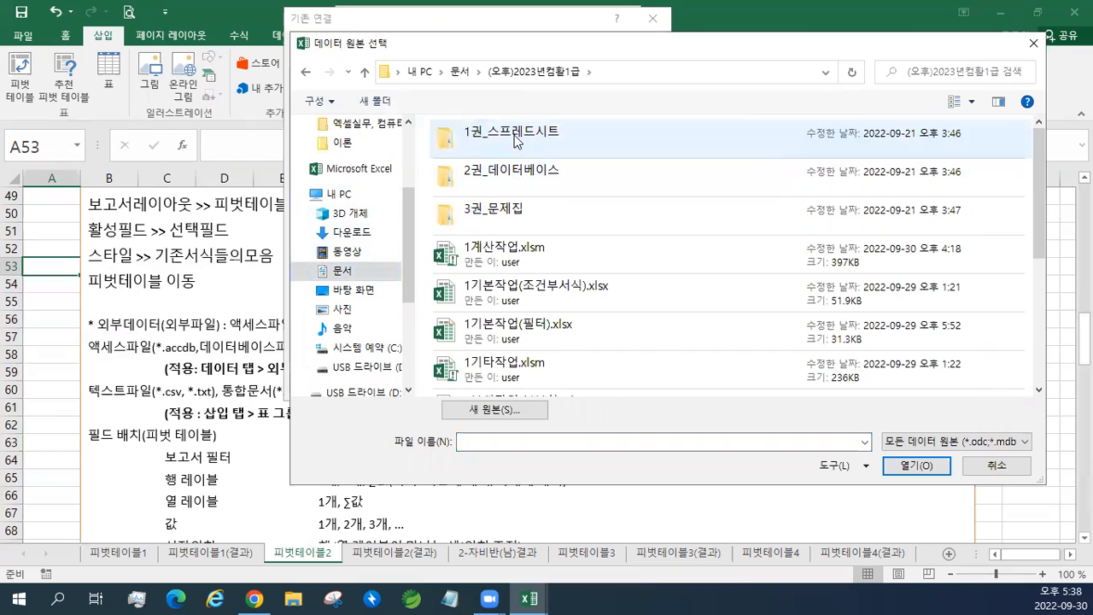
pyautogui.doubleClick(516, 139)
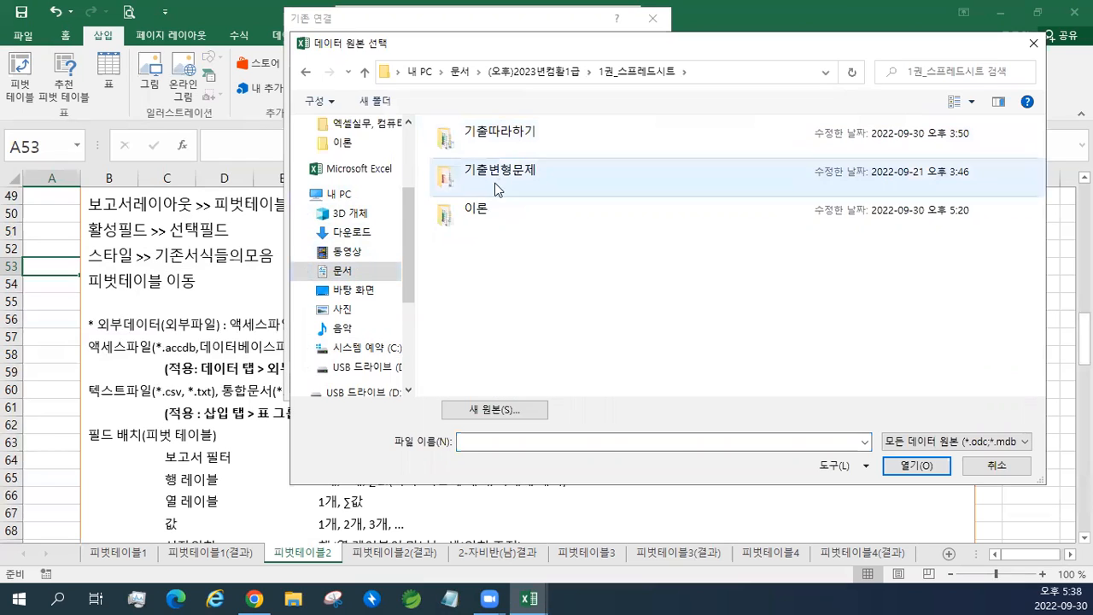
pyautogui.doubleClick(476, 210)
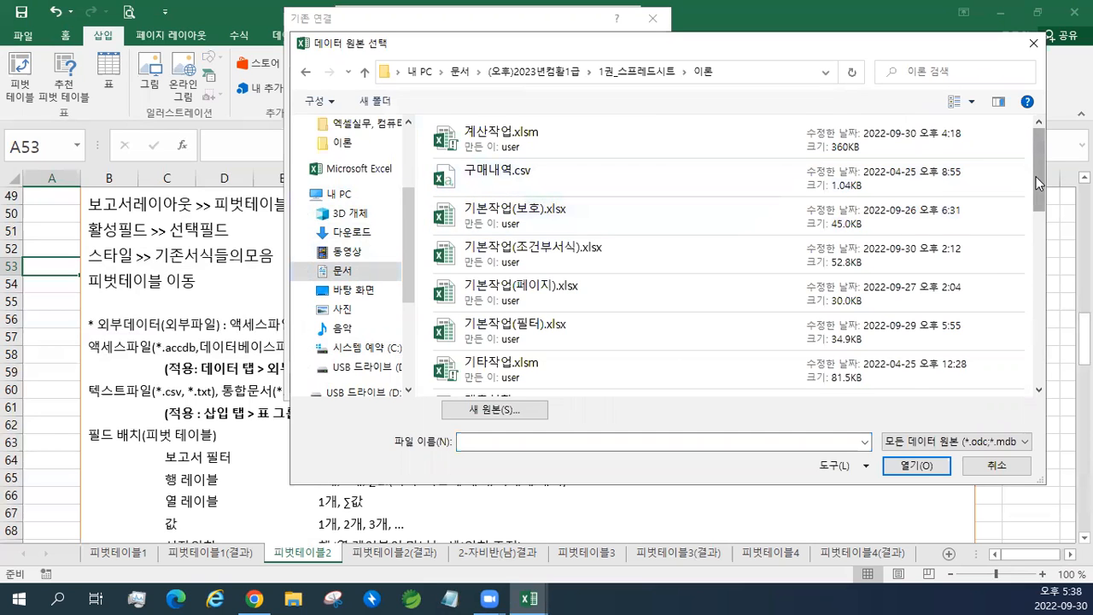
pyautogui.scroll(-5, 1018, 193)
pyautogui.scroll(-2, 726, 282)
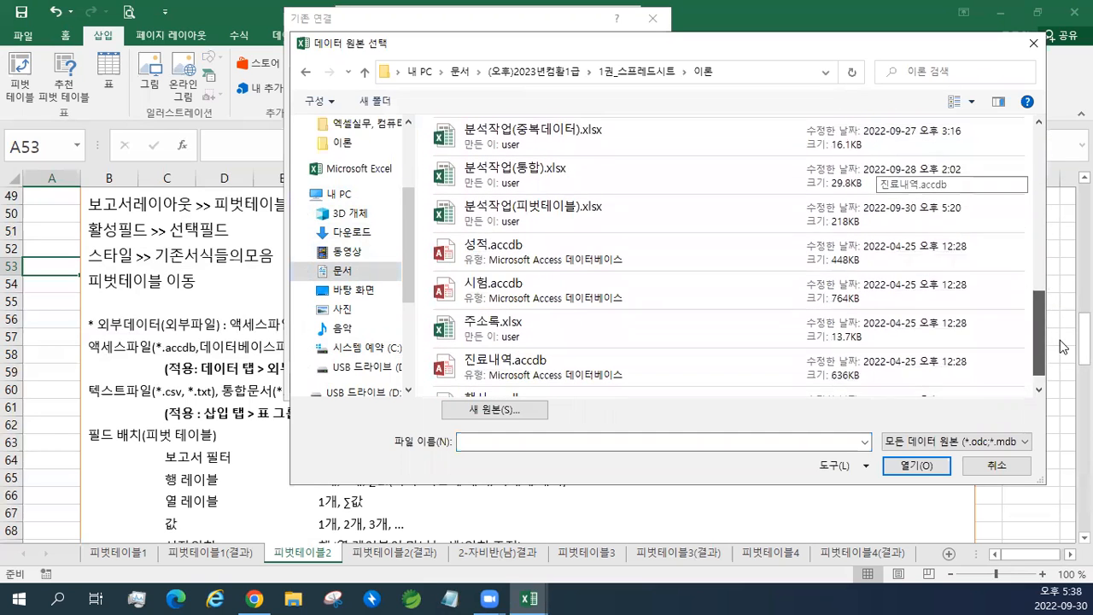
# Use 주소록.xlsx as the data source with its 반 table, keeping the first row as column headers.
pyautogui.click(575, 297)
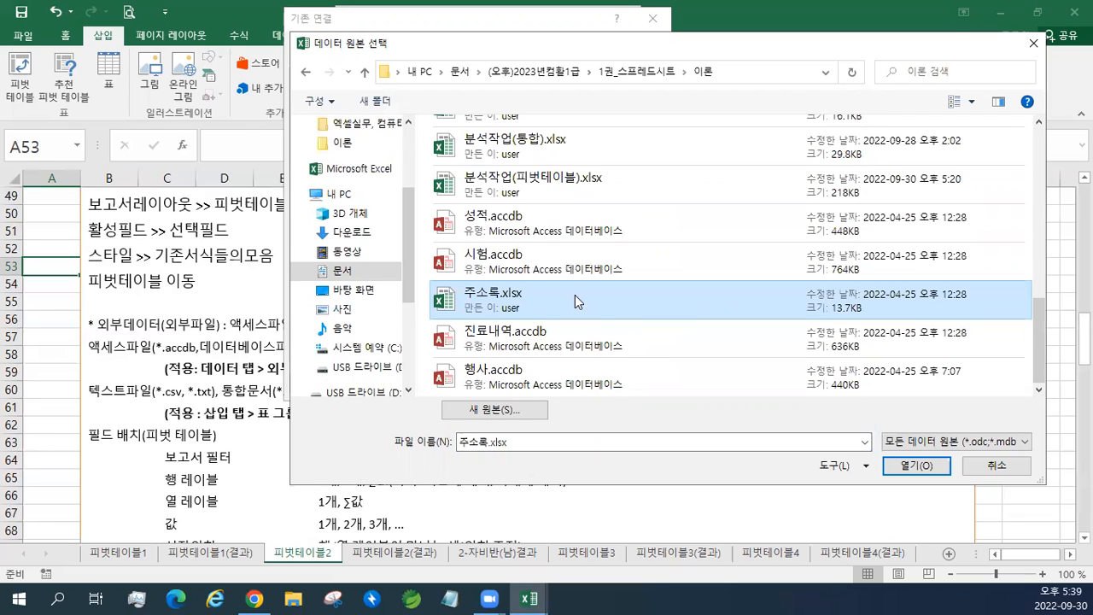
pyautogui.click(903, 468)
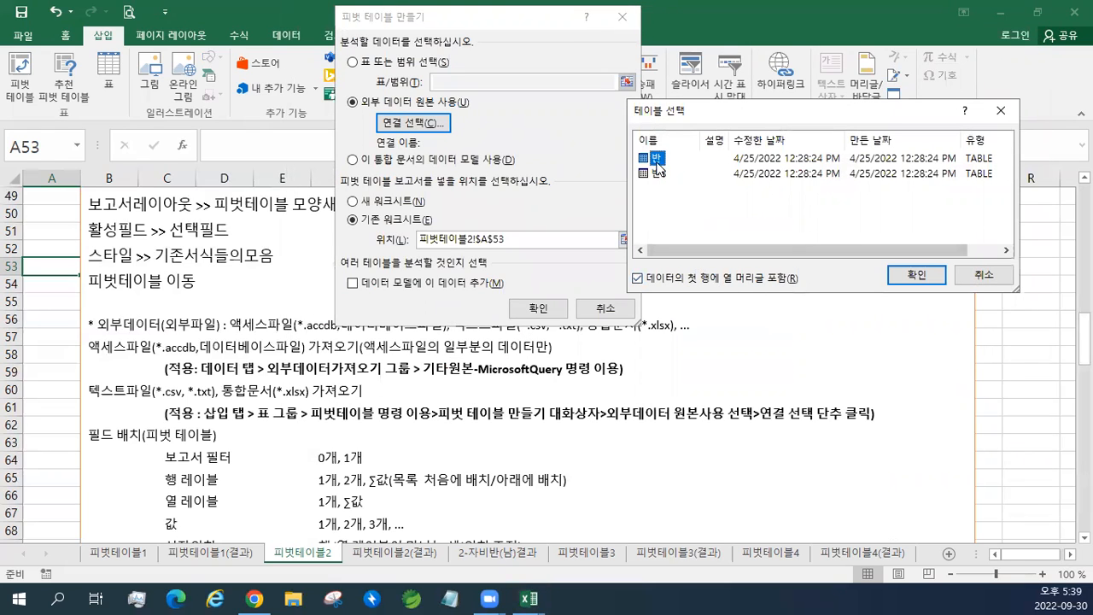
pyautogui.moveTo(650, 118); pyautogui.dragTo(630, 123)
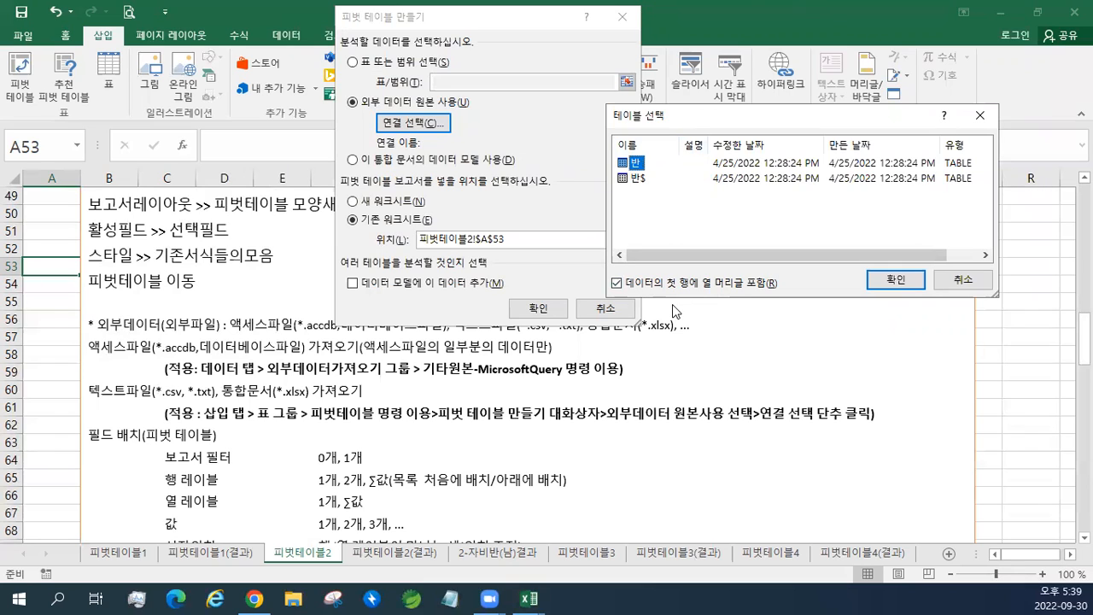
pyautogui.click(897, 282)
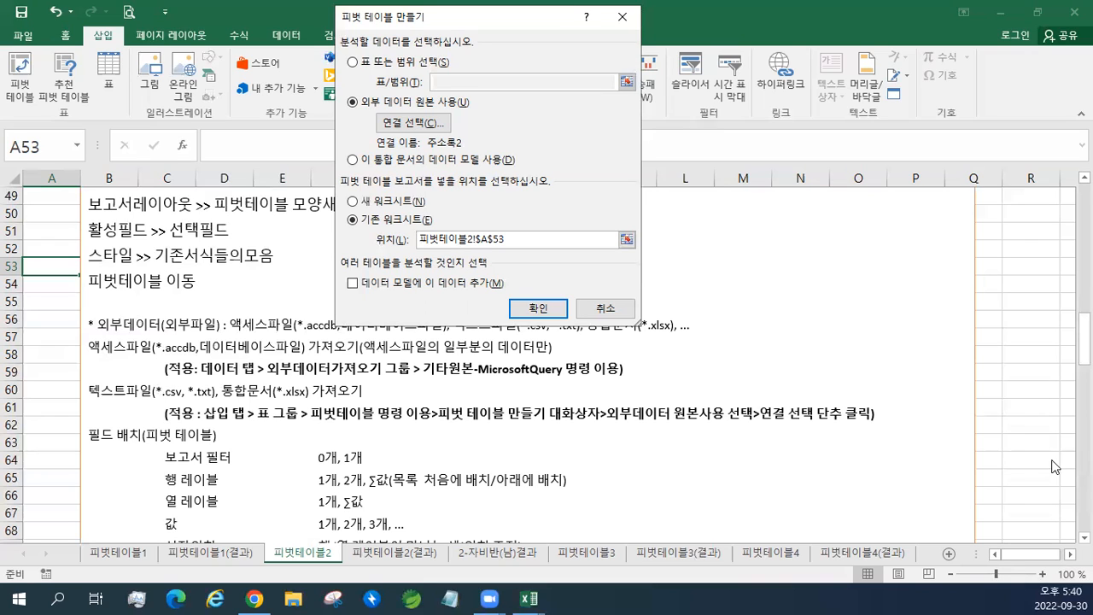
# Set the PivotTable location to cell B3 of the existing 피벗테이블2 sheet and create it.
pyautogui.moveTo(516, 240); pyautogui.dragTo(355, 244)
pyautogui.press('BackSpace')
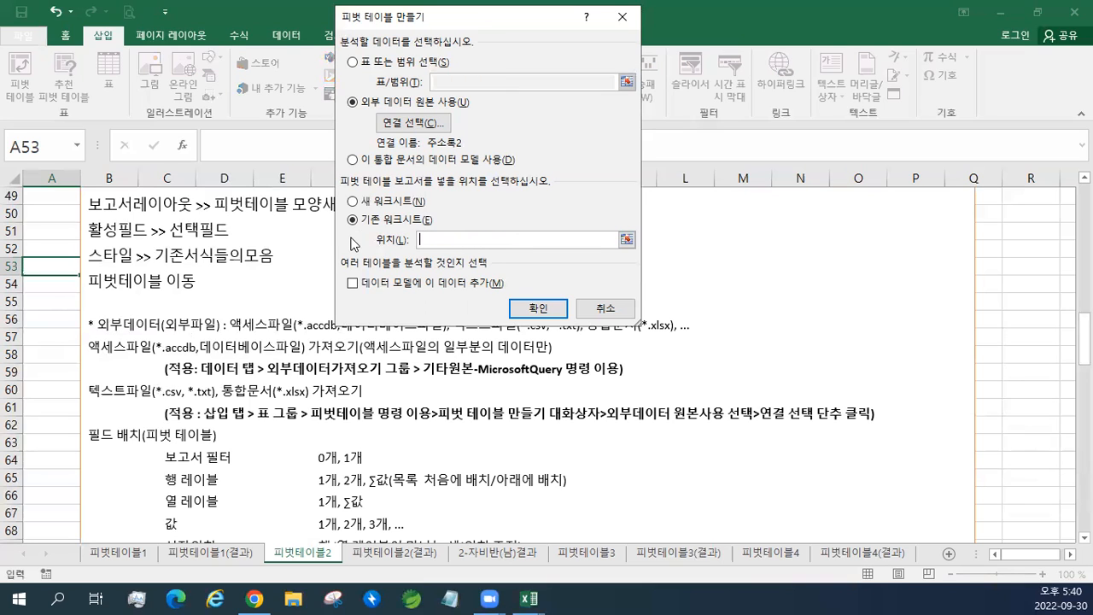
pyautogui.scroll(4, 58, 226)
pyautogui.scroll(12, 58, 227)
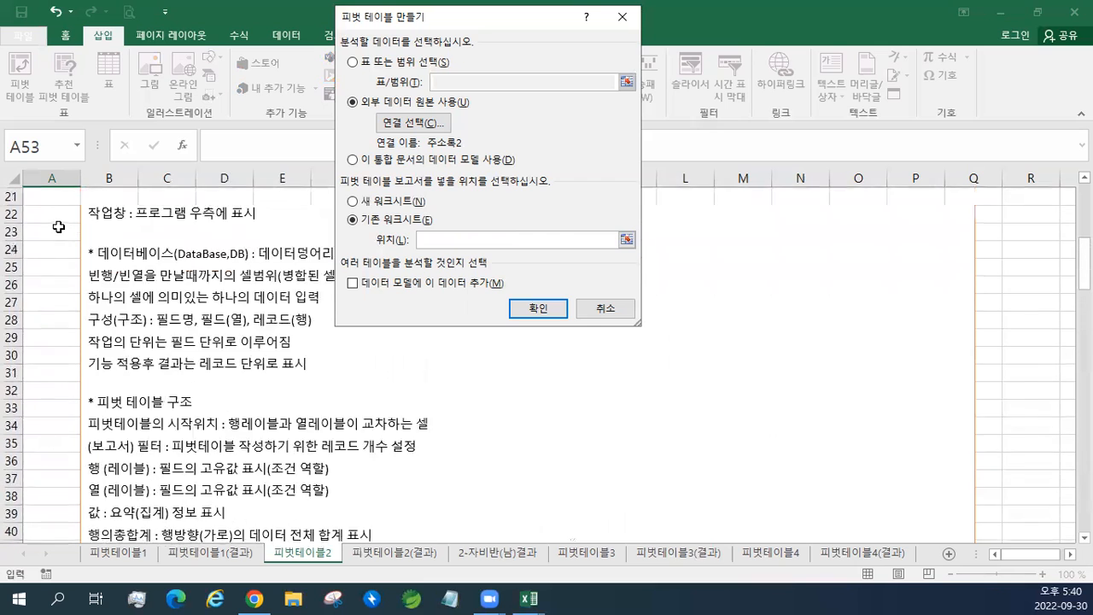
pyautogui.click(120, 232)
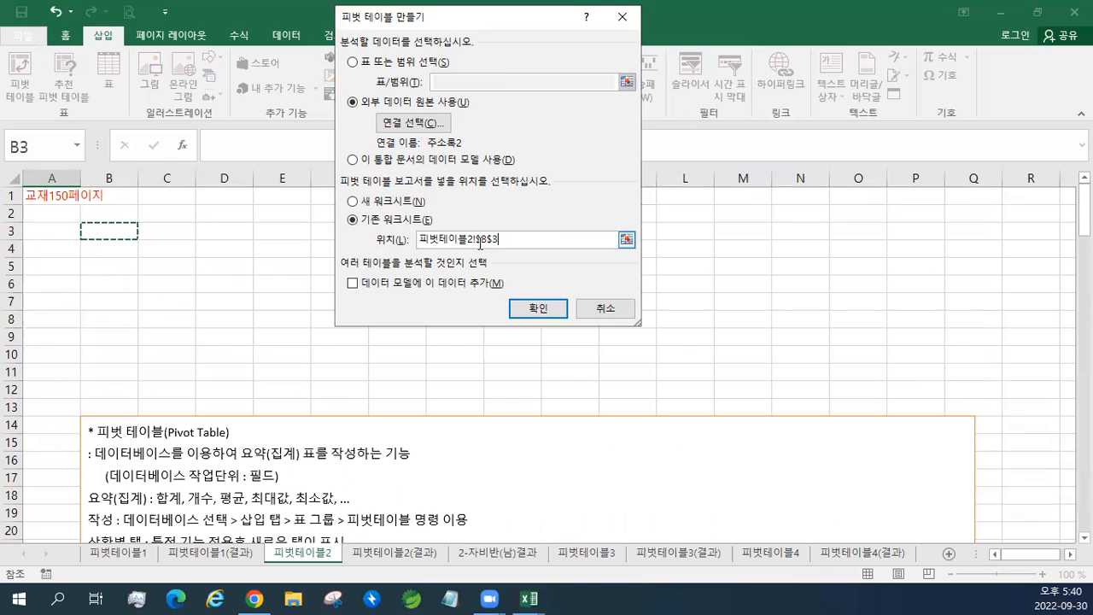
pyautogui.click(551, 313)
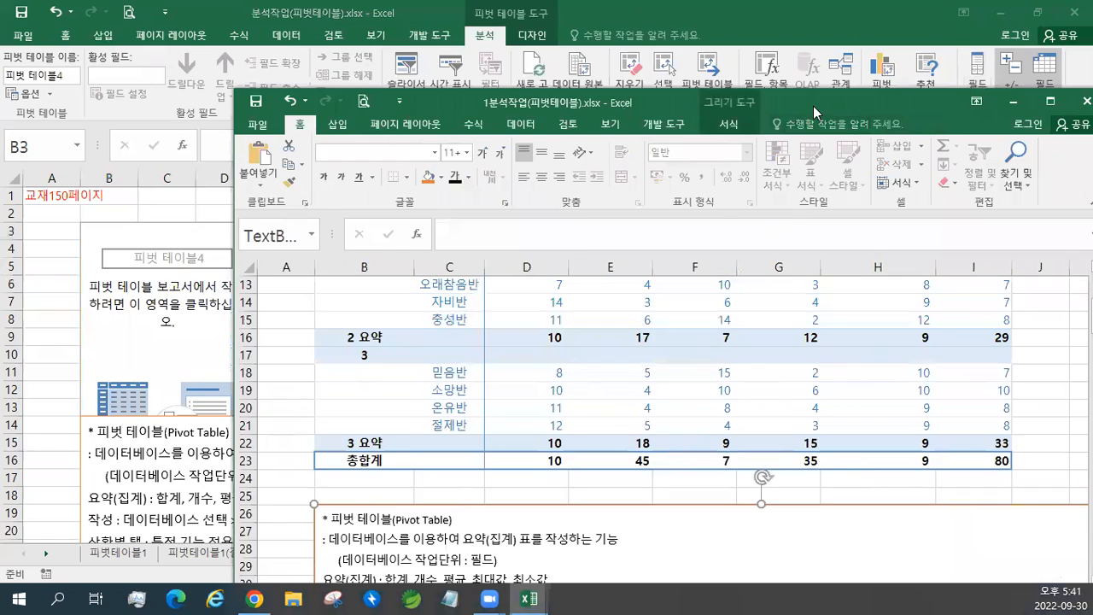
# Switch to the 1분석작업(피벗테이블).xlsx workbook, maximise it at 80% zoom and examine the finished pivot table's value area and column labels.
pyautogui.moveTo(813, 106); pyautogui.dragTo(744, 82)
pyautogui.doubleClick(745, 82)
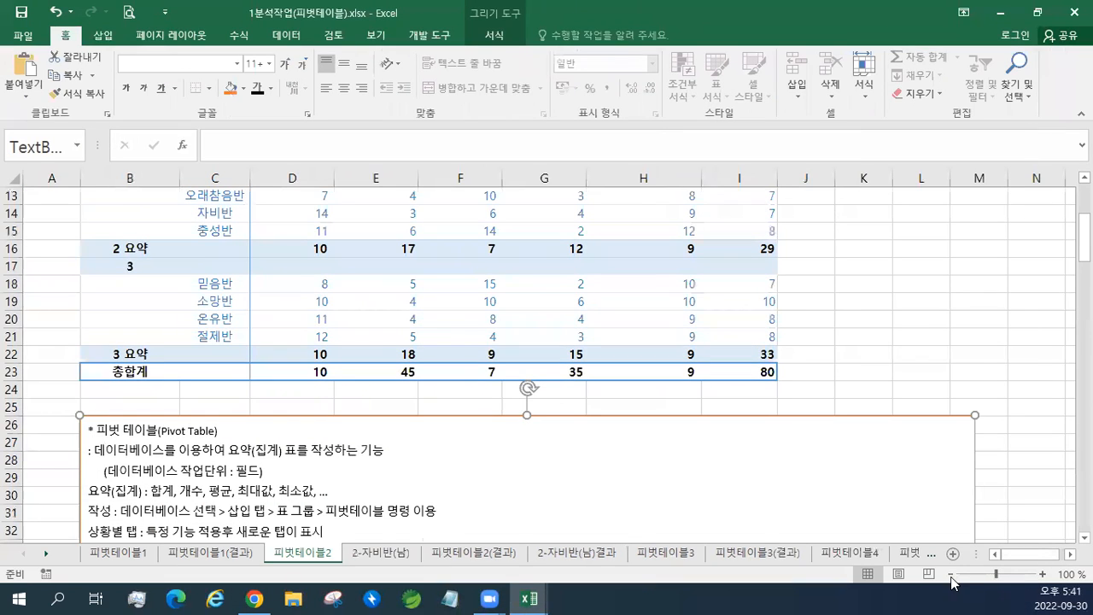
pyautogui.click(951, 574)
pyautogui.click(951, 574)
pyautogui.click(256, 261)
pyautogui.moveTo(256, 280); pyautogui.dragTo(452, 492)
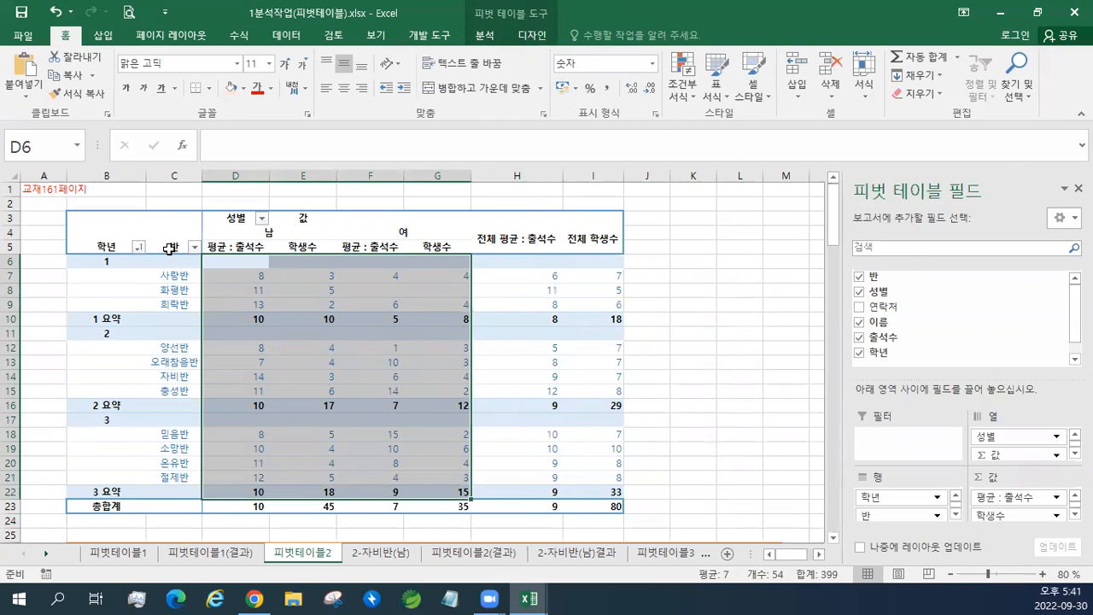
pyautogui.click(257, 234)
pyautogui.click(301, 219)
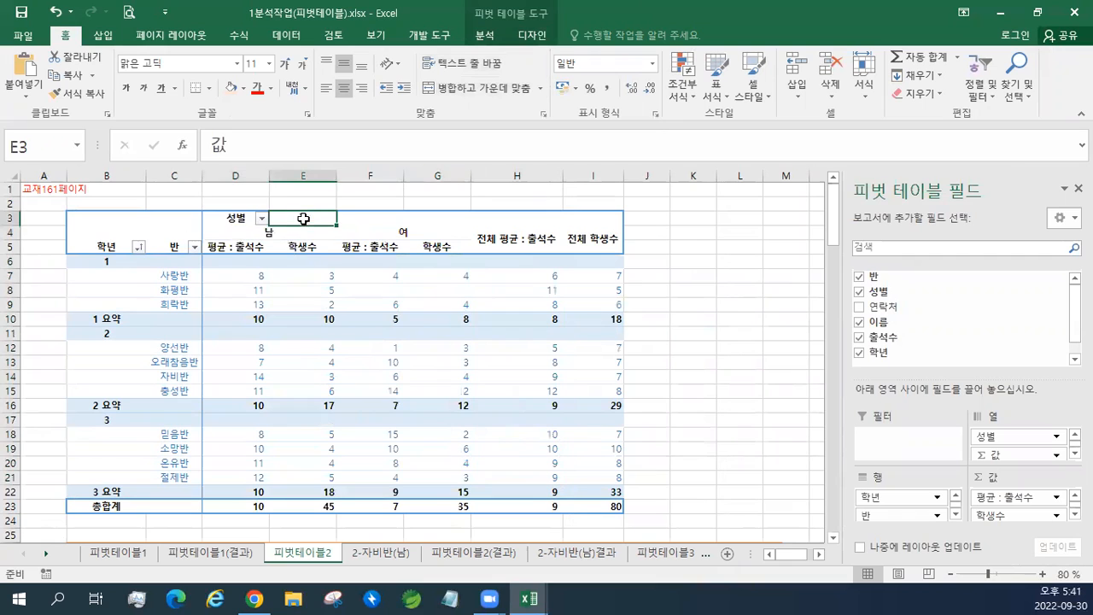
# Examine the example pivot table's 성별 and value headings, its data area, the overall columns and the 총합계 row.
pyautogui.click(234, 218)
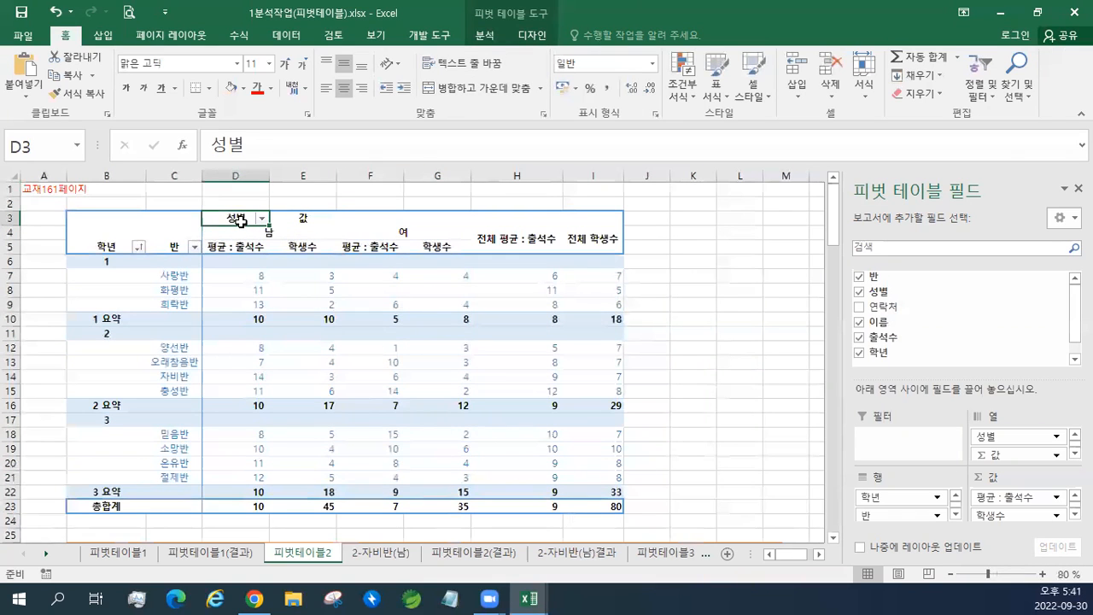
pyautogui.click(279, 234)
pyautogui.click(395, 233)
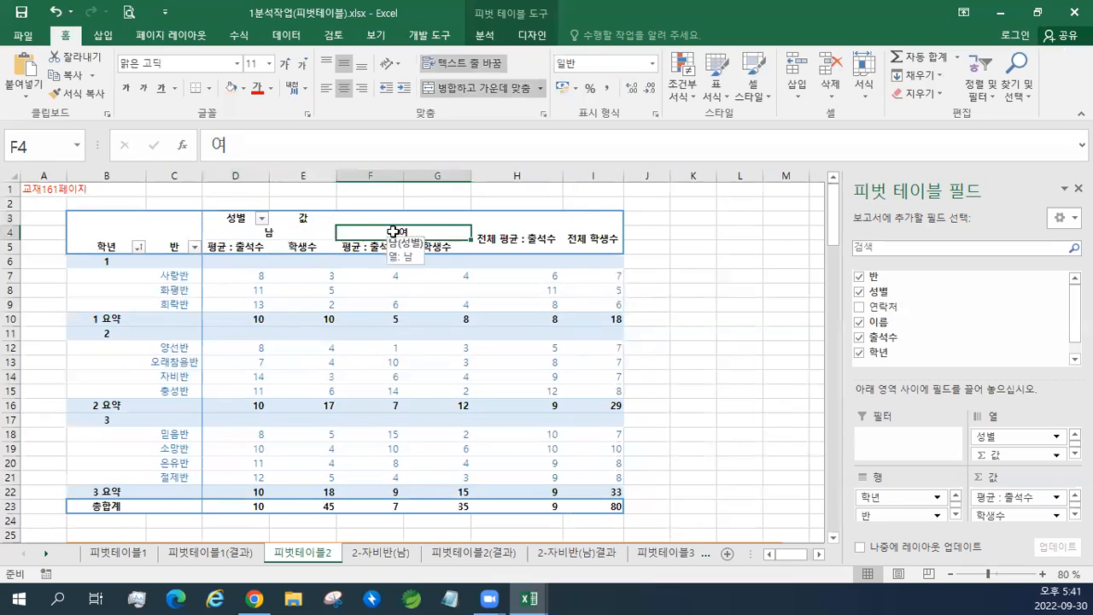
pyautogui.click(244, 248)
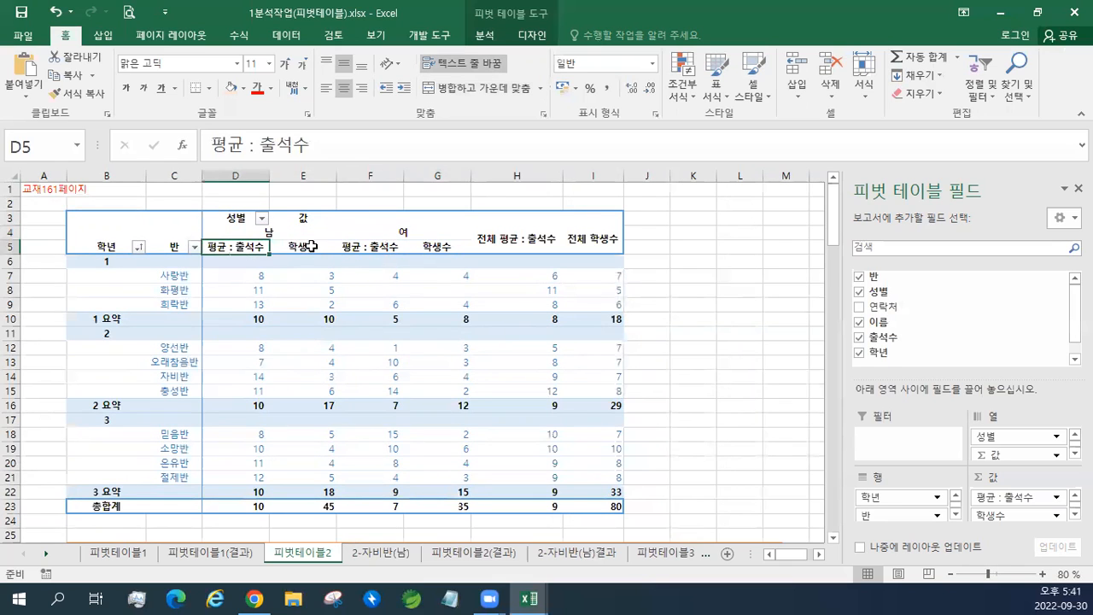
pyautogui.click(295, 247)
pyautogui.moveTo(252, 270); pyautogui.dragTo(469, 470)
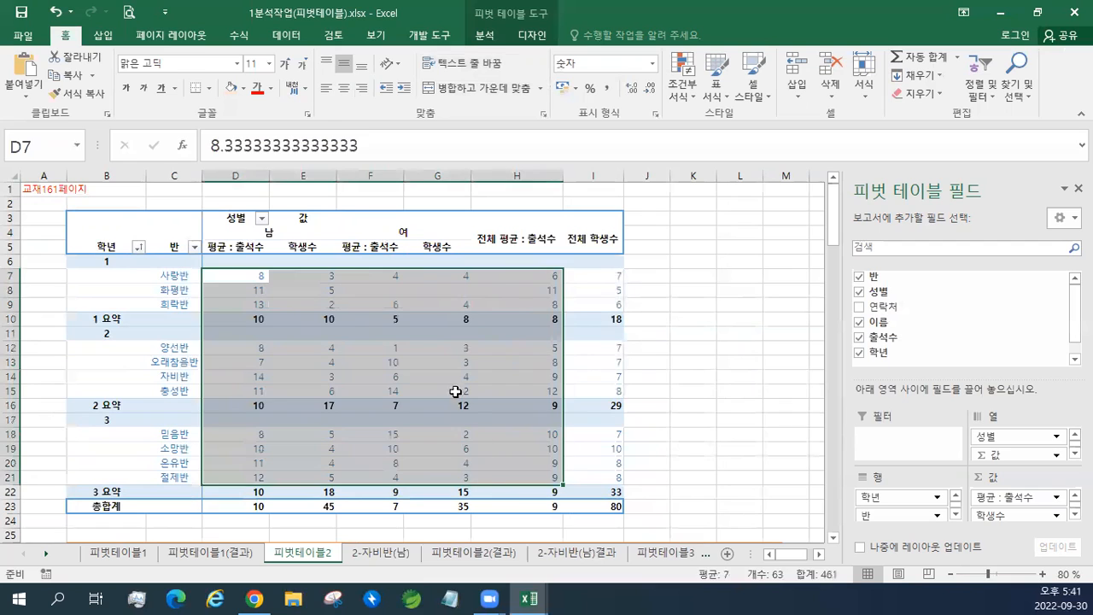
pyautogui.click(453, 379)
pyautogui.moveTo(545, 294); pyautogui.dragTo(615, 487)
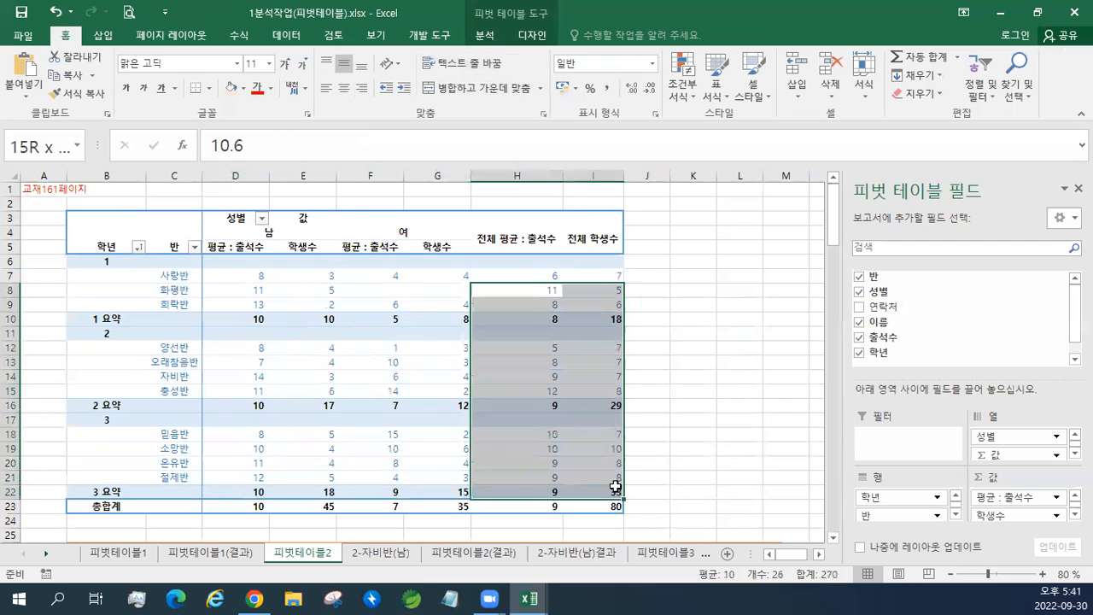
pyautogui.moveTo(272, 504); pyautogui.dragTo(590, 506)
pyautogui.click(489, 439)
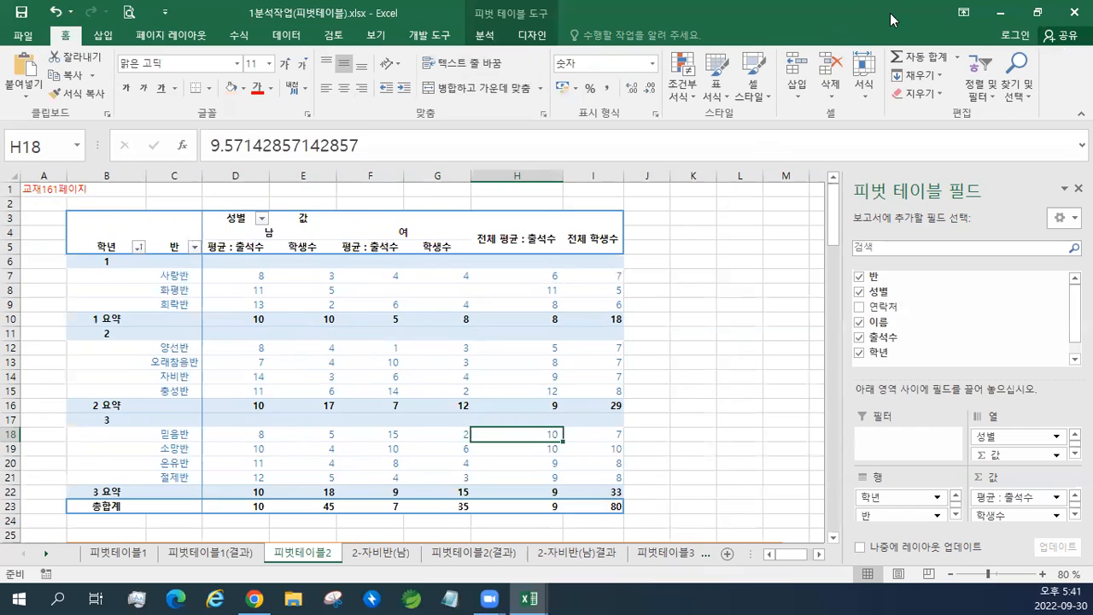
# Return to 분석작업(피벗테이블).xlsx and place 학년 and 반, in that order, as the new pivot table's row fields.
pyautogui.click(1001, 13)
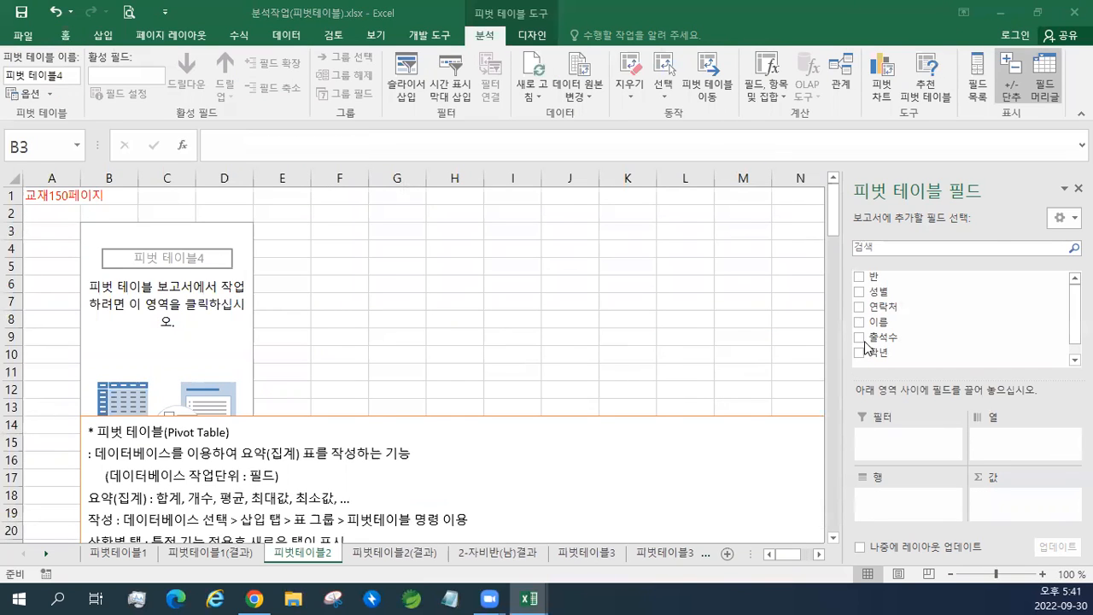
pyautogui.click(885, 303)
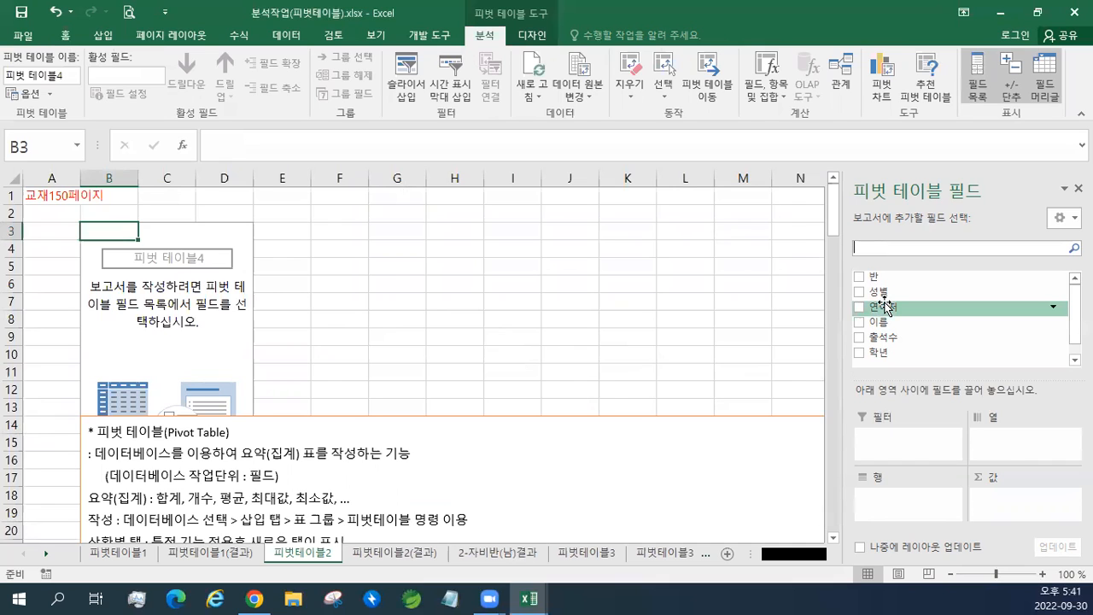
pyautogui.moveTo(882, 352); pyautogui.dragTo(893, 489)
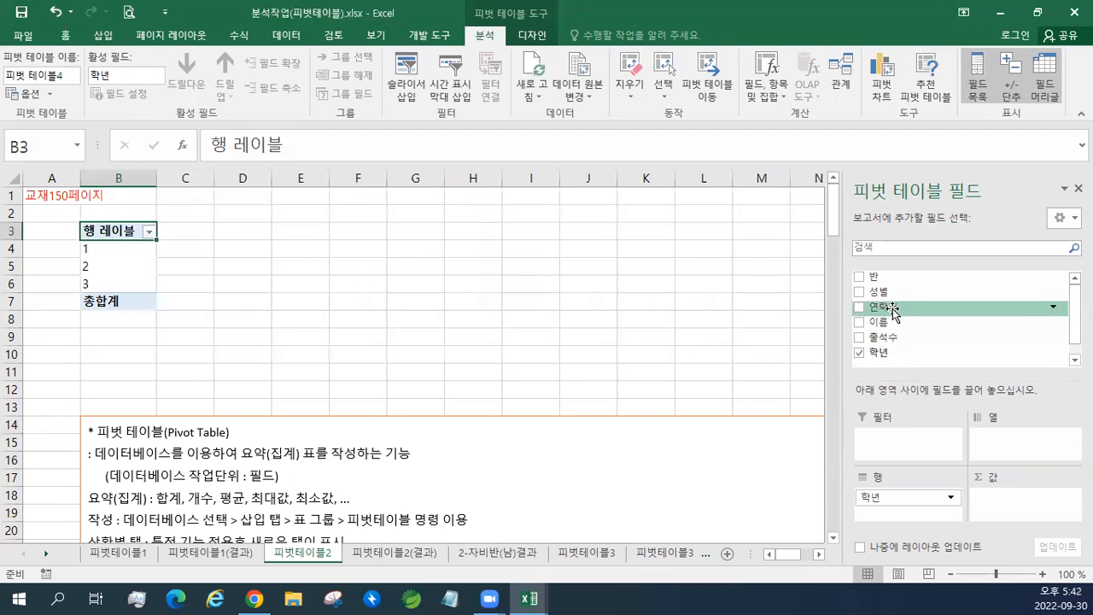
pyautogui.moveTo(878, 277); pyautogui.dragTo(910, 512)
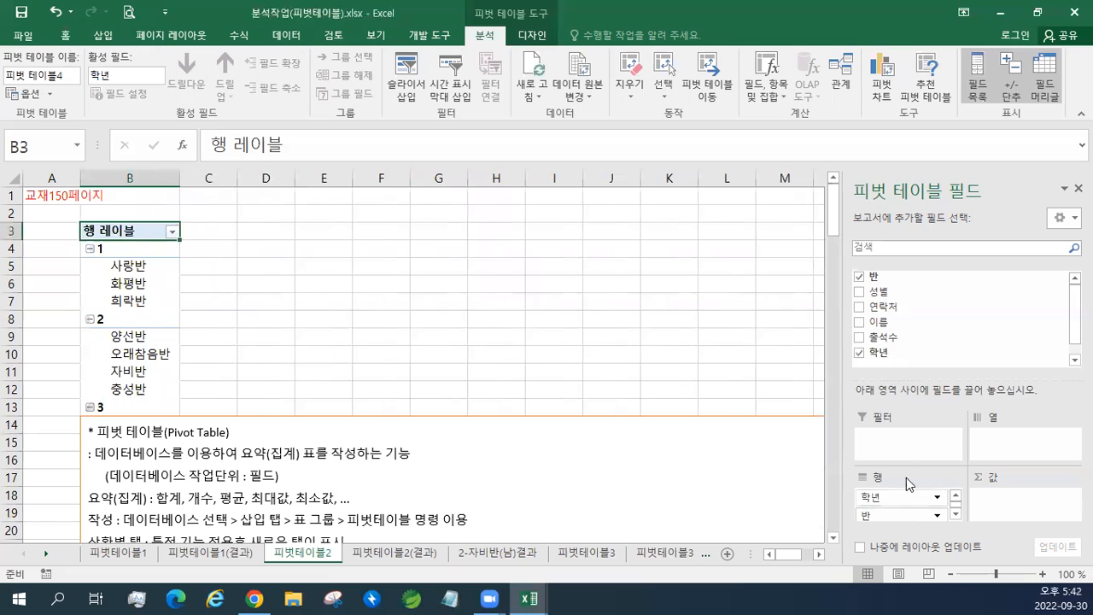
# Place 성별 as the pivot table's column field and 출석수 as its value field.
pyautogui.moveTo(880, 294); pyautogui.dragTo(1001, 442)
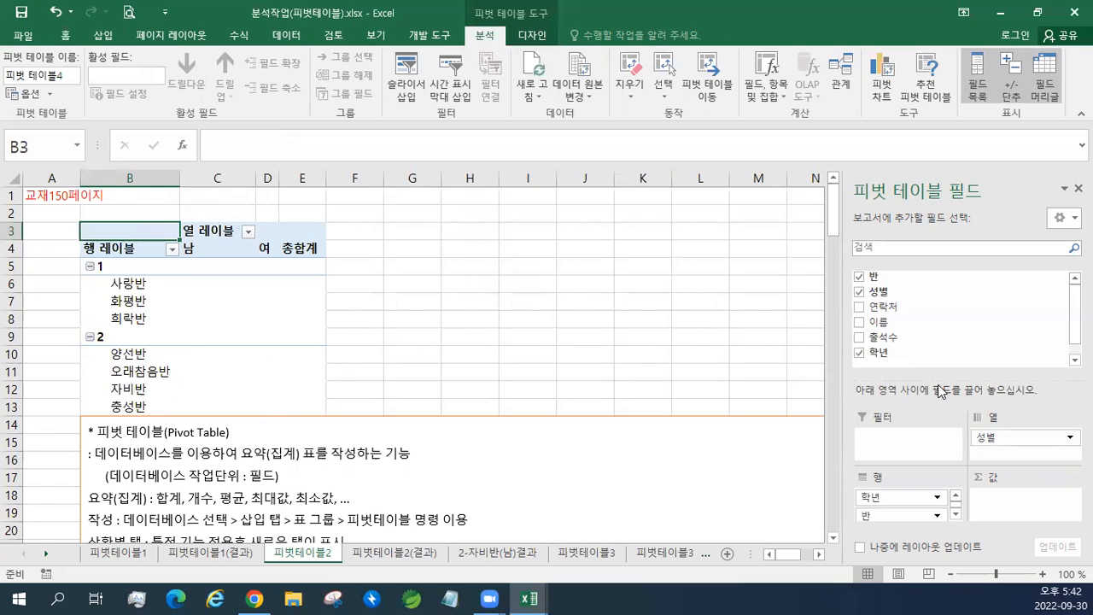
pyautogui.moveTo(897, 338); pyautogui.dragTo(1016, 503)
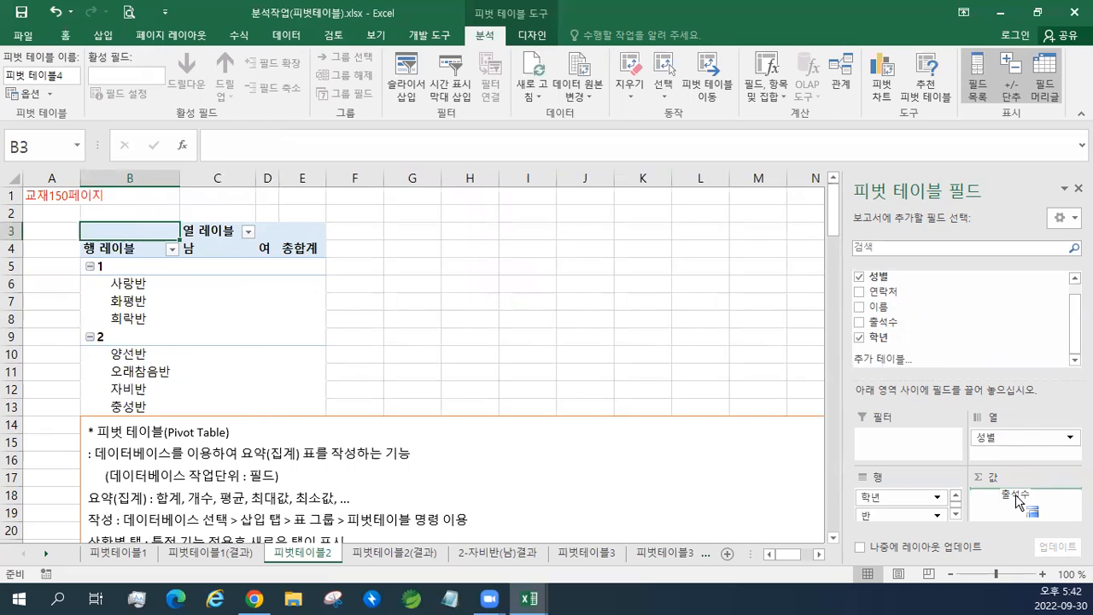
pyautogui.moveTo(1017, 502); pyautogui.dragTo(1017, 500)
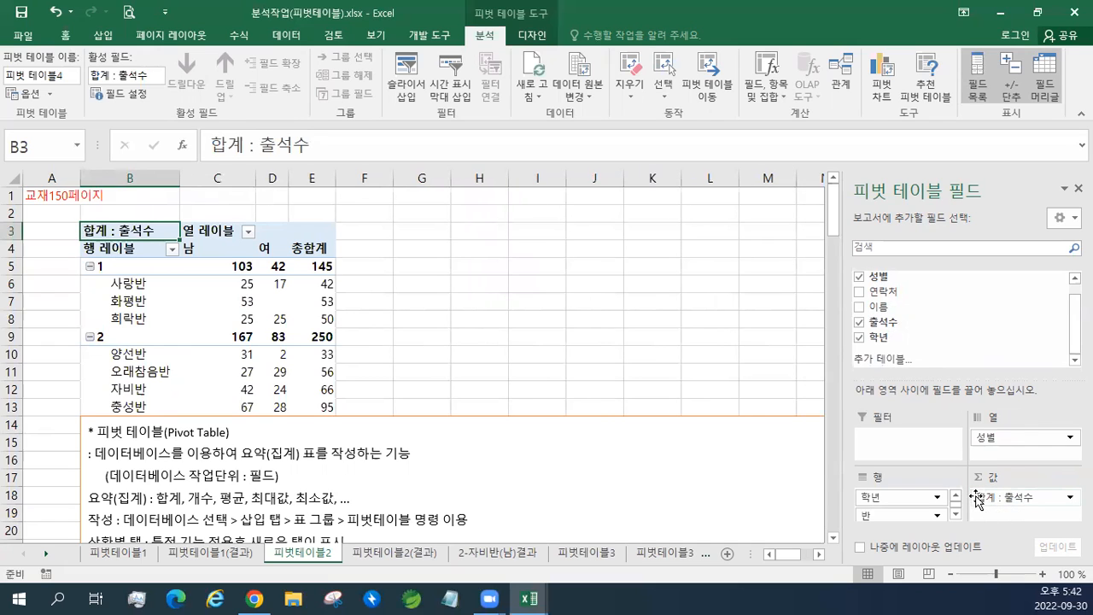
# Summarise the 출석수 value field by average (평균).
pyautogui.click(1070, 497)
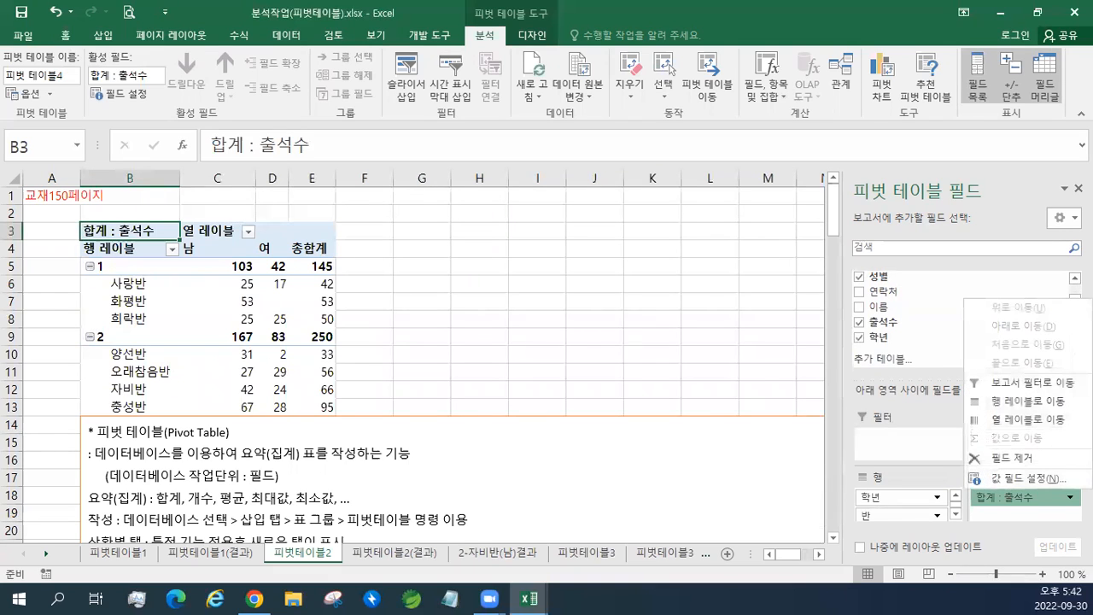
pyautogui.click(1061, 480)
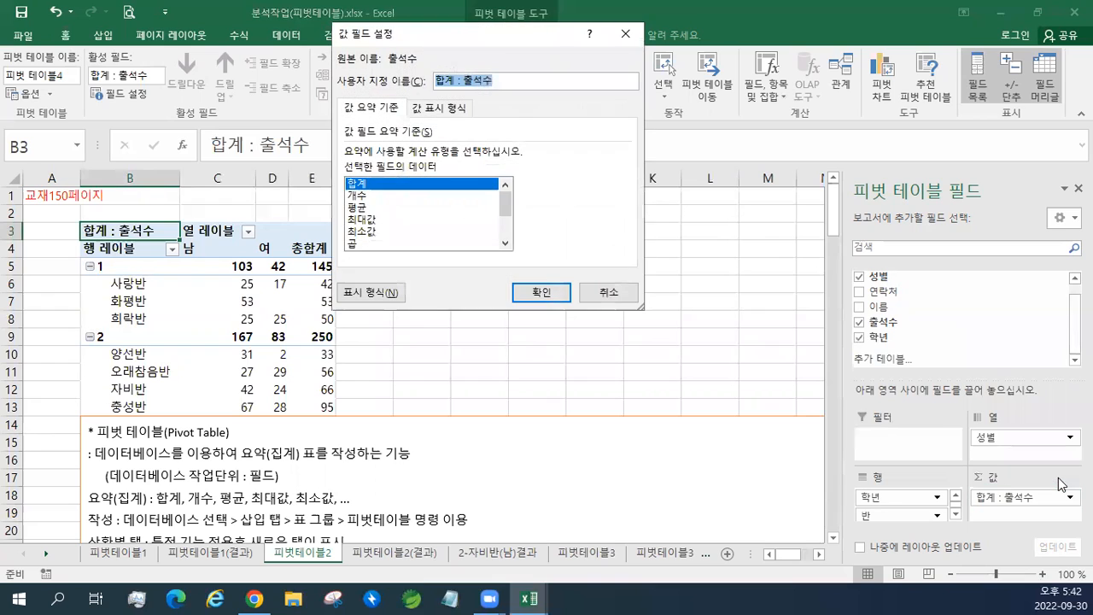
pyautogui.click(363, 208)
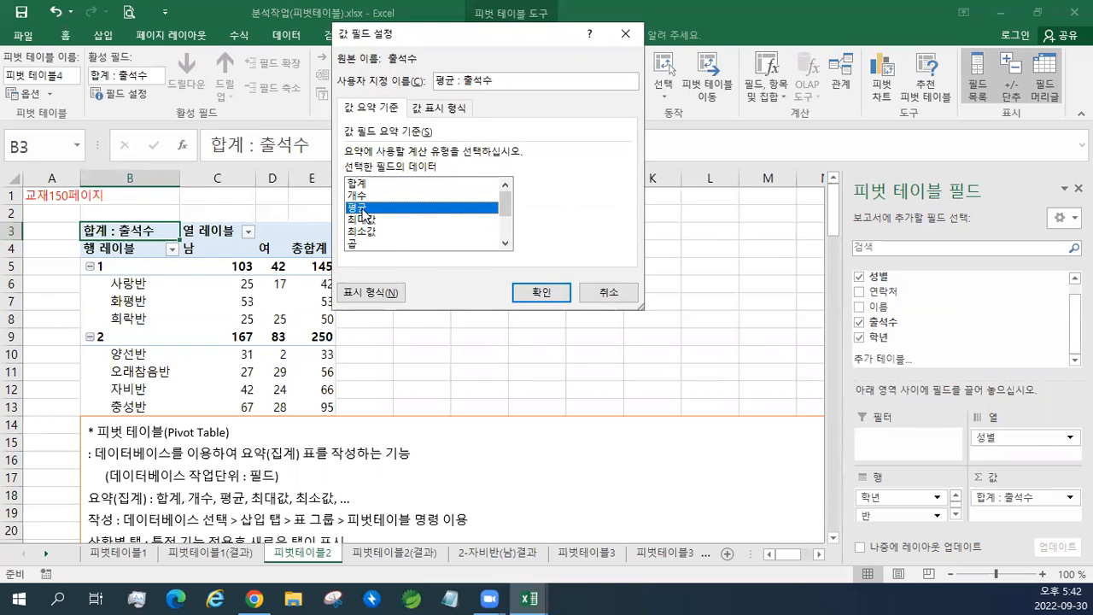
pyautogui.click(532, 295)
pyautogui.click(531, 289)
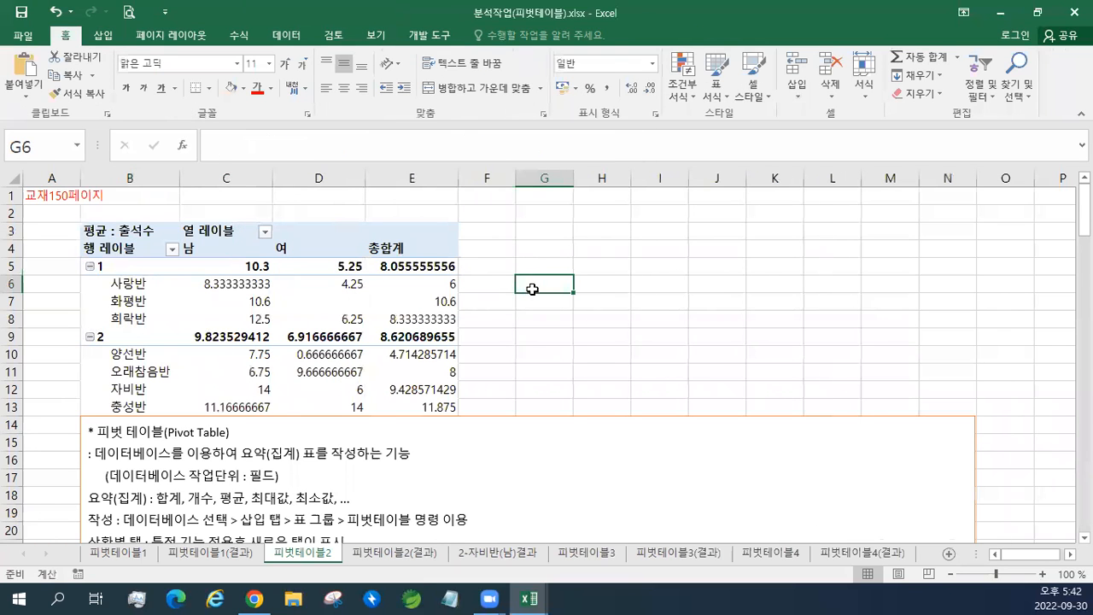
# Apply the compact form (압축 형식으로 표시) report layout to the pivot table.
pyautogui.click(418, 288)
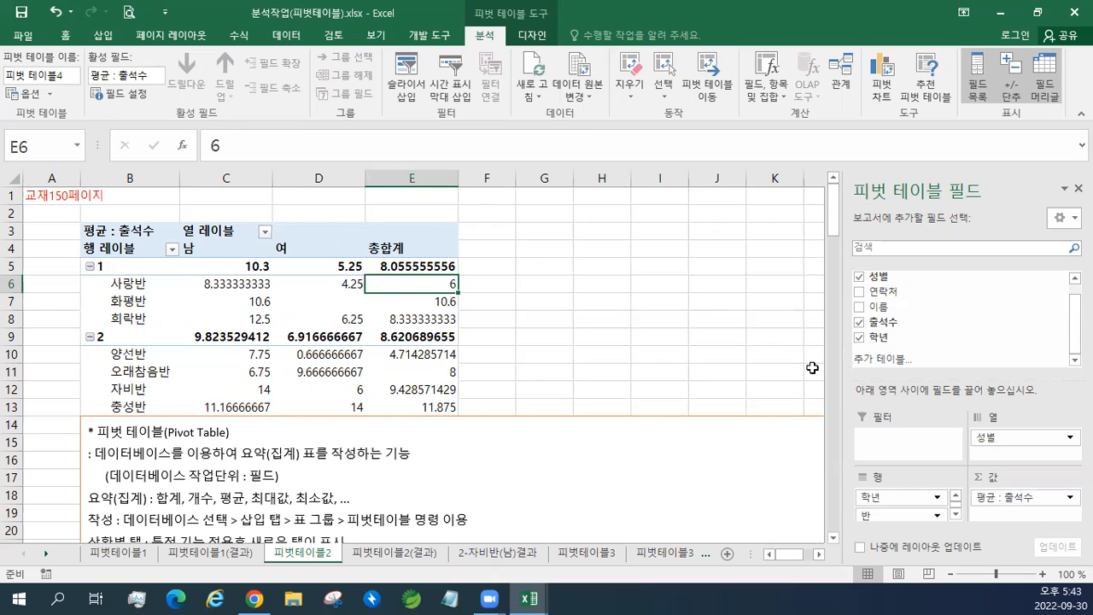
pyautogui.click(531, 35)
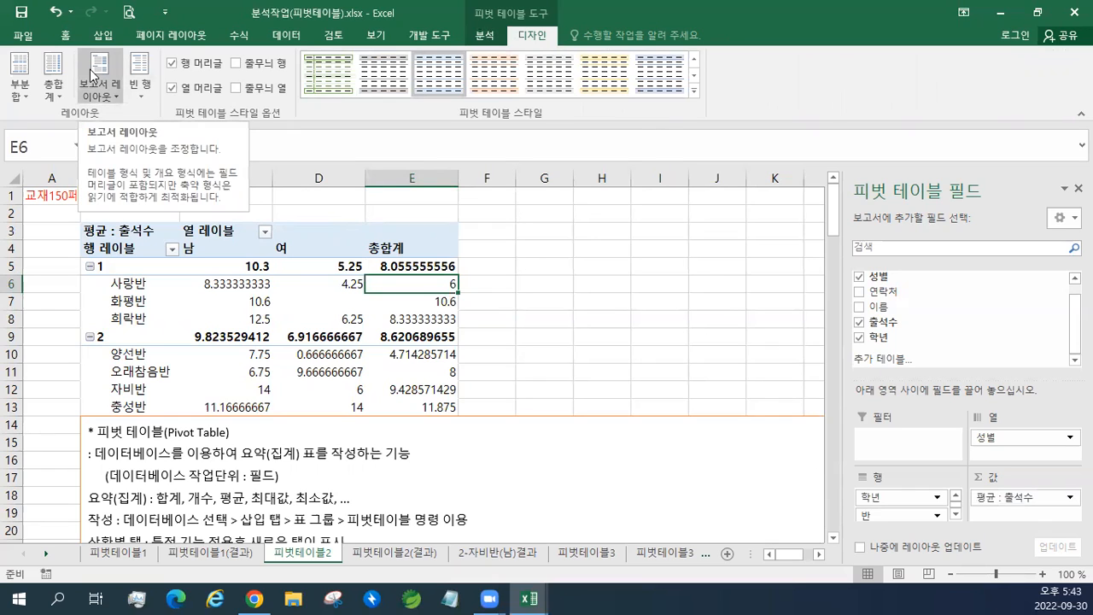
pyautogui.click(115, 98)
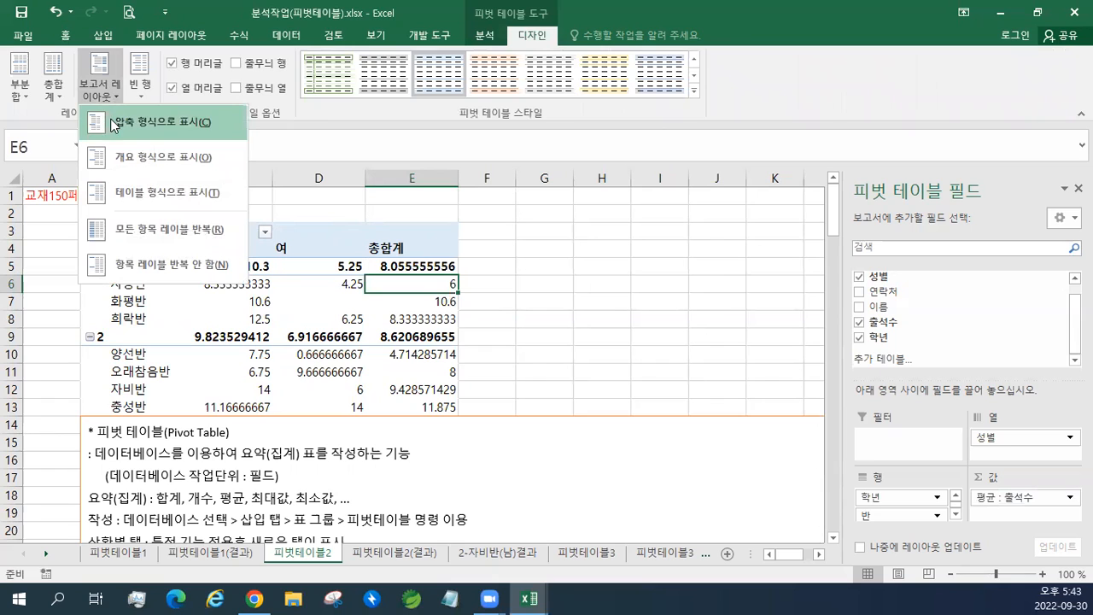
pyautogui.click(116, 123)
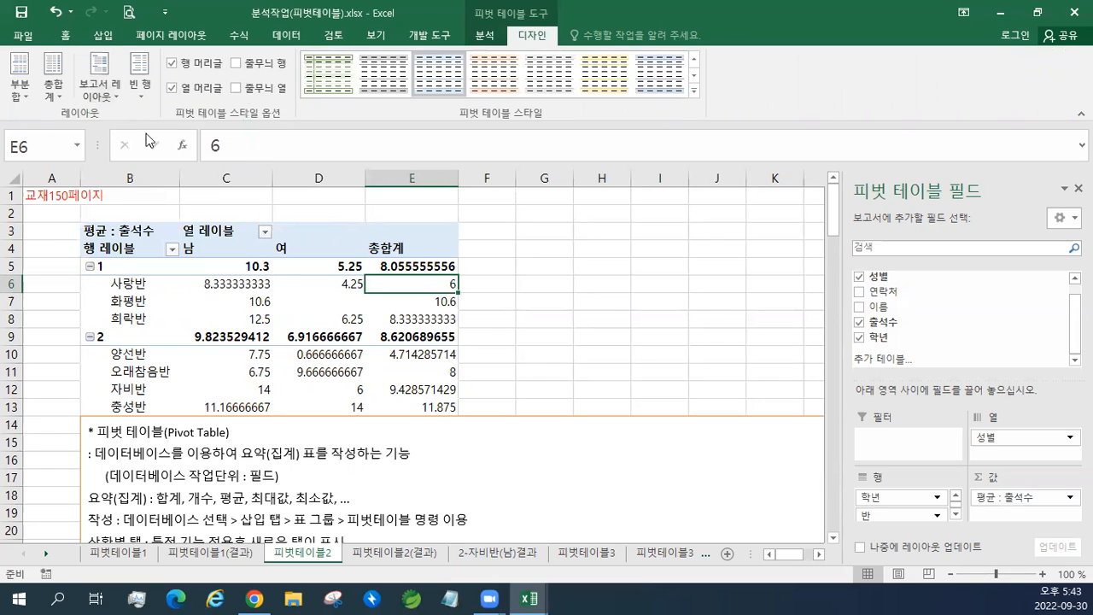
# Move the explanatory text box below the pivot table and set the report layout to outline form (개요 형식으로 표시).
pyautogui.click(330, 414)
pyautogui.moveTo(330, 414); pyautogui.dragTo(329, 517)
pyautogui.click(227, 350)
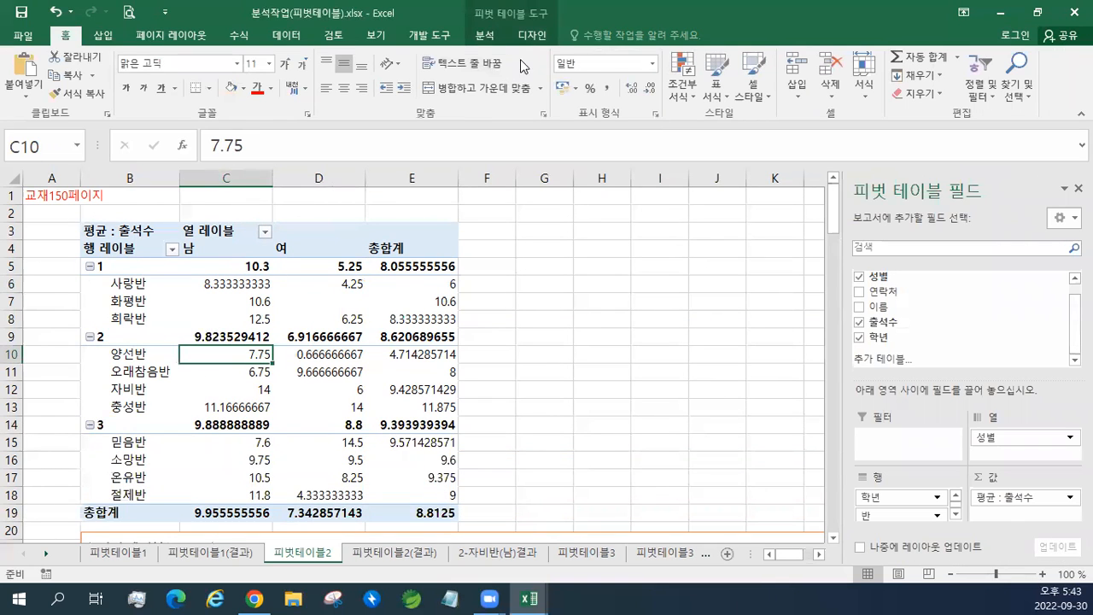
pyautogui.click(531, 35)
pyautogui.click(109, 96)
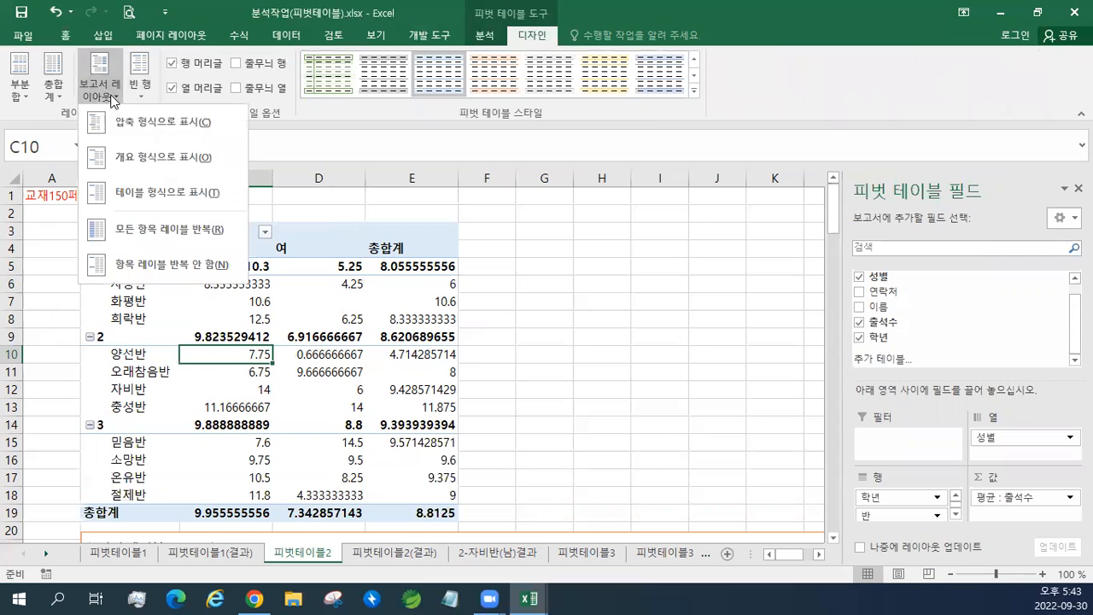
pyautogui.click(127, 163)
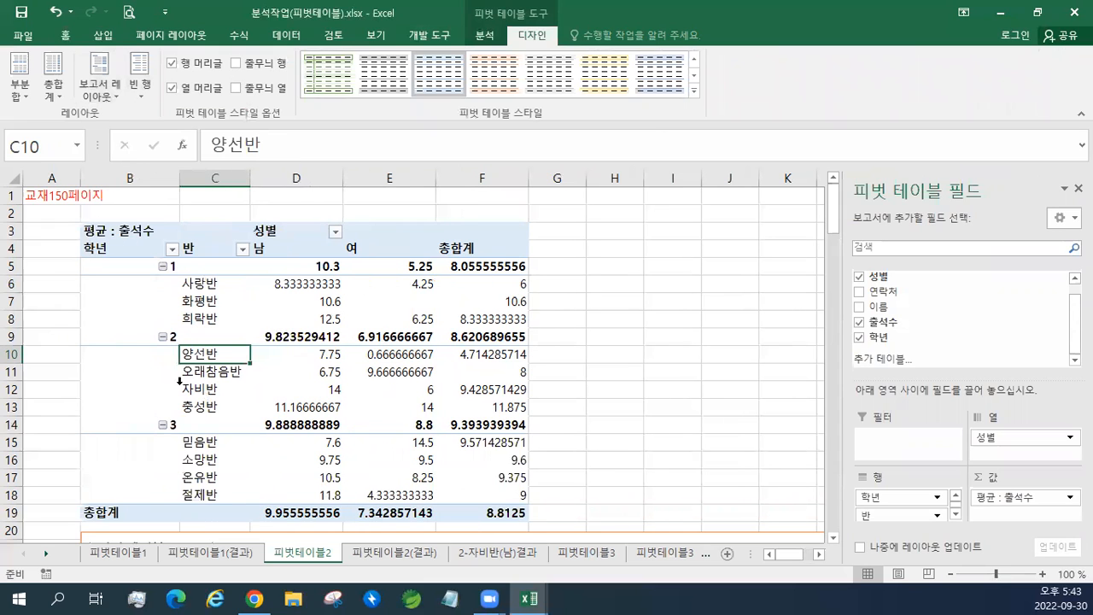
# Examine the 학년, 반 and 성별 headings of the outline layout and the 남 and 여 columns.
pyautogui.click(135, 251)
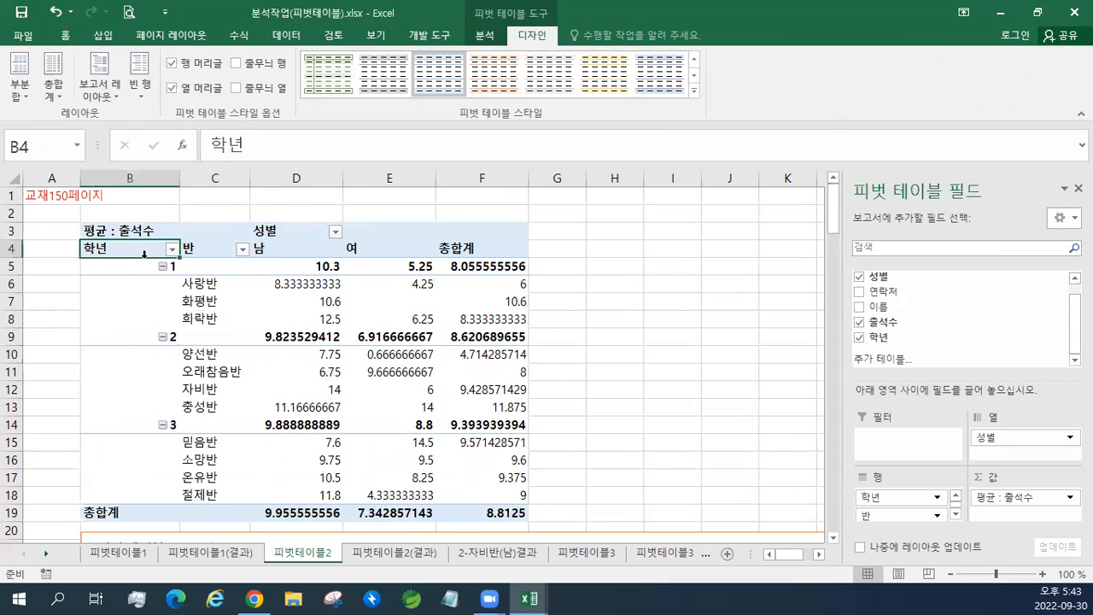
pyautogui.click(220, 250)
pyautogui.click(261, 231)
pyautogui.click(208, 251)
pyautogui.click(172, 260)
pyautogui.click(195, 249)
pyautogui.click(145, 249)
pyautogui.click(270, 230)
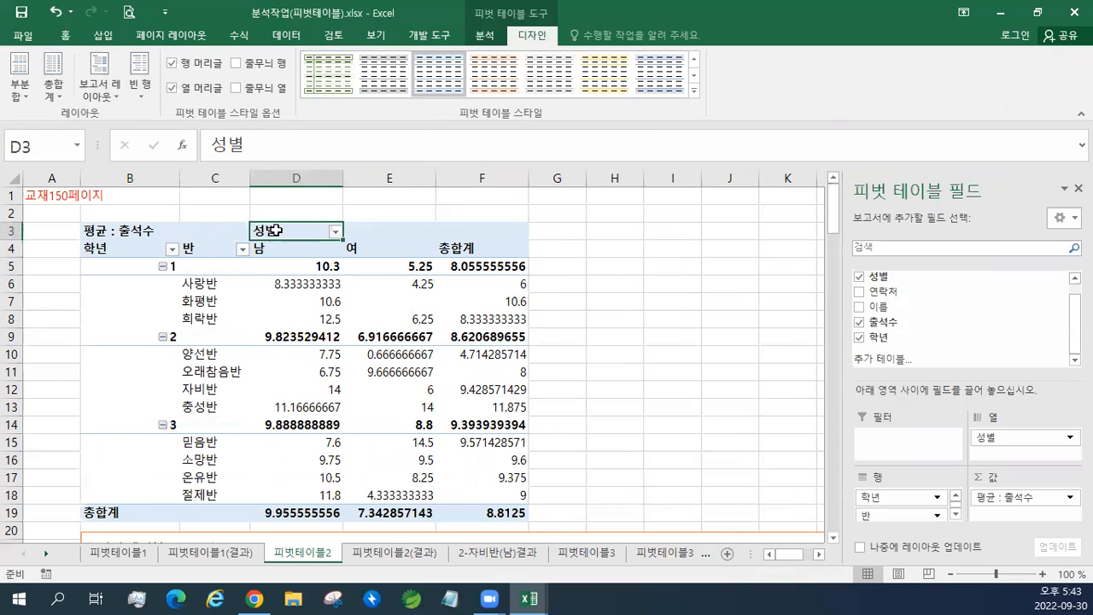
pyautogui.click(312, 176)
pyautogui.click(386, 178)
pyautogui.click(316, 178)
pyautogui.click(376, 178)
pyautogui.click(307, 178)
pyautogui.click(372, 177)
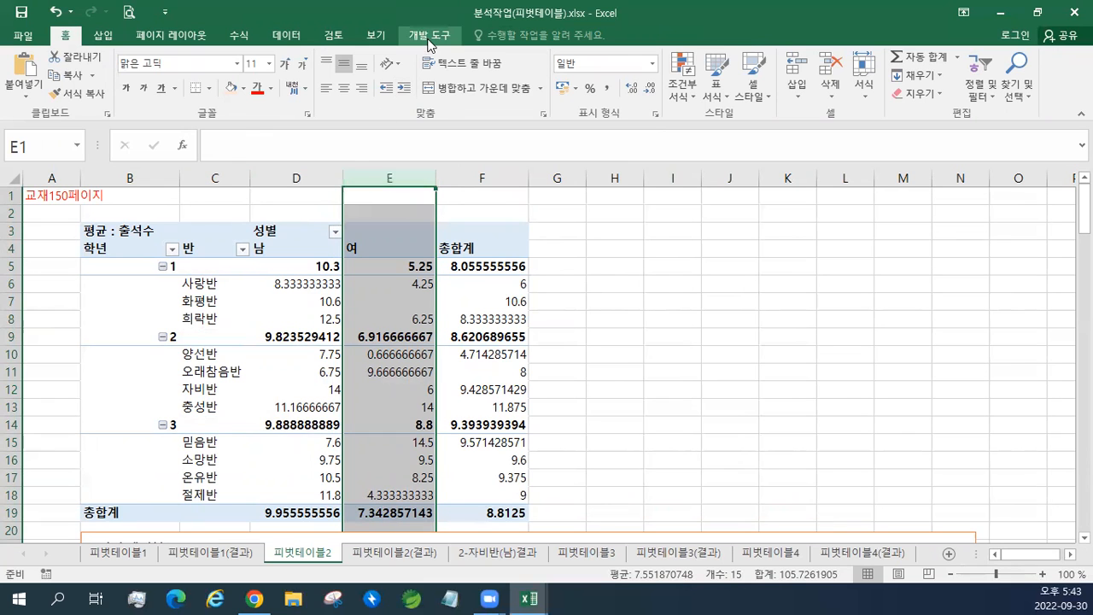
# Try the tabular form (테이블 형식으로 표시) report layout and switch back to outline form.
pyautogui.click(332, 278)
pyautogui.click(531, 35)
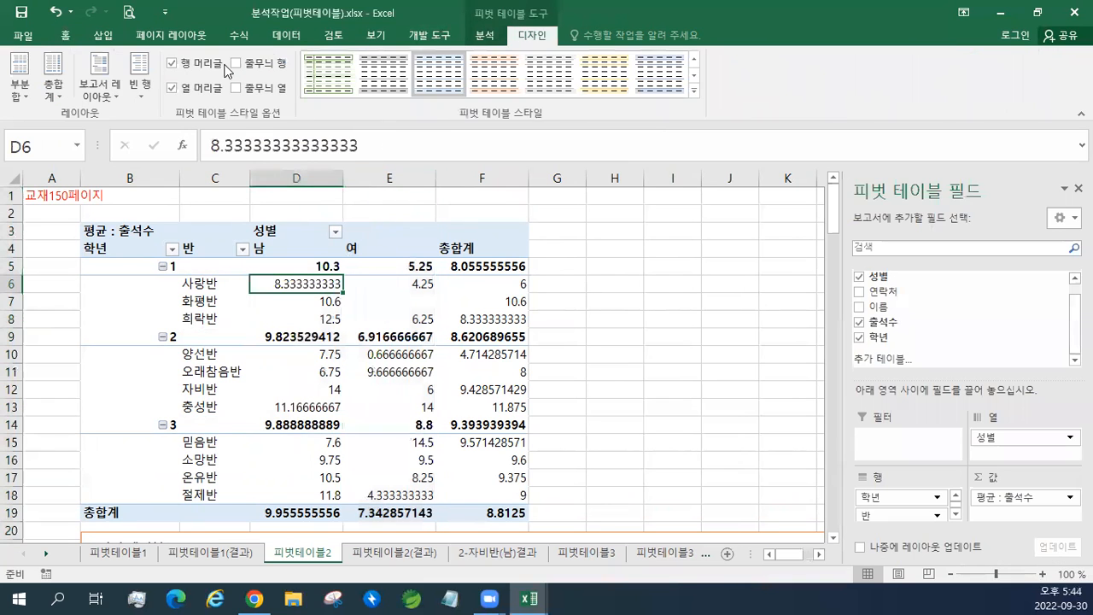
pyautogui.click(100, 77)
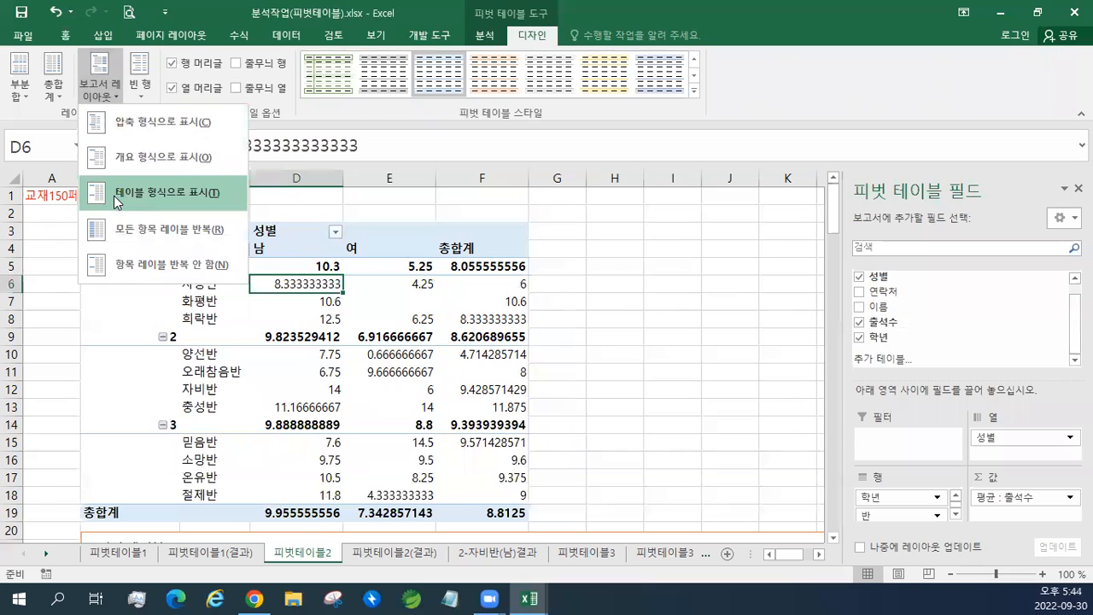
pyautogui.click(113, 196)
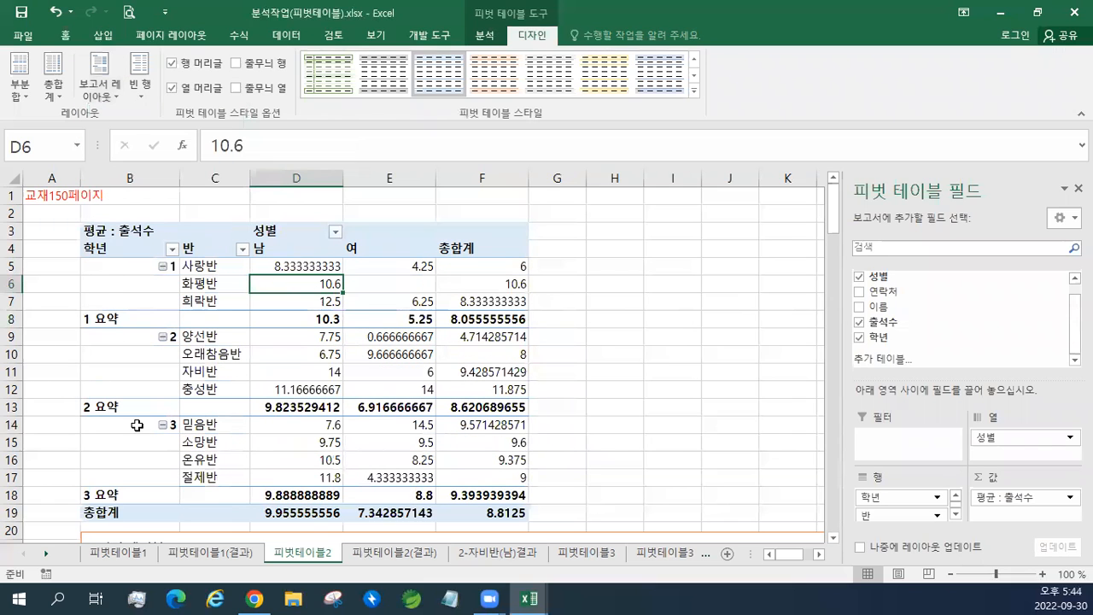
pyautogui.click(116, 98)
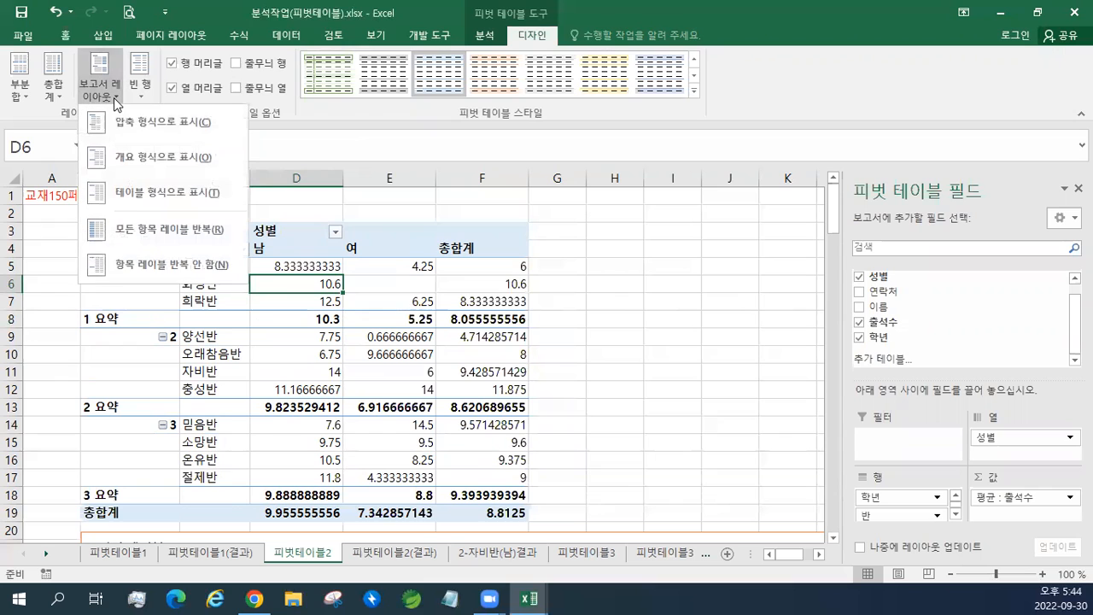
pyautogui.click(151, 158)
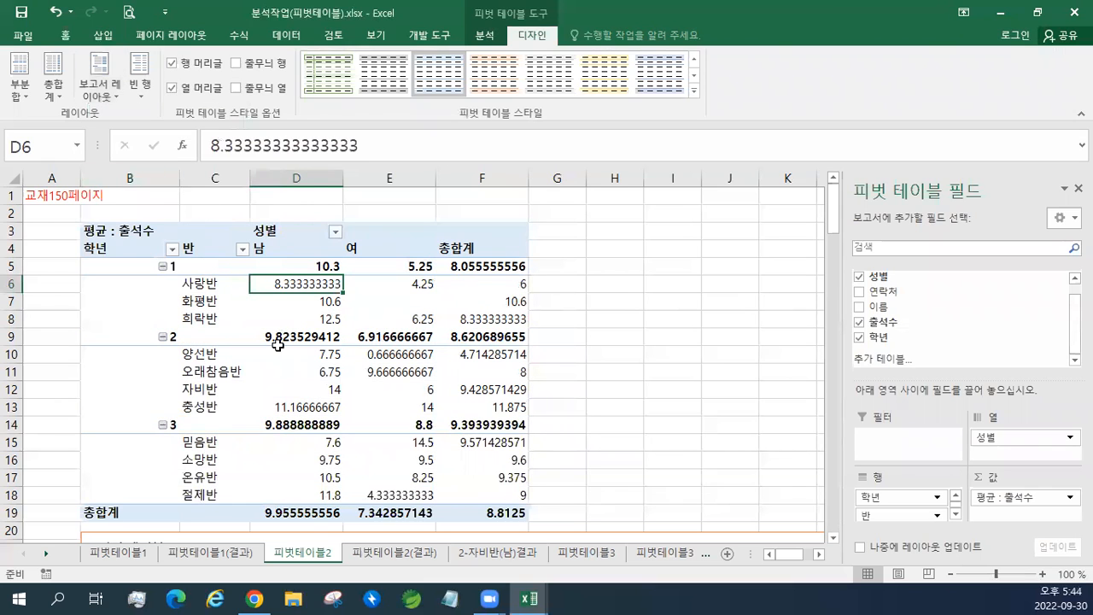
# Check the 학생수 heading and the field list in the 1분석작업(피벗테이블).xlsx example, and return to the working pivot table.
pyautogui.moveTo(278, 344)
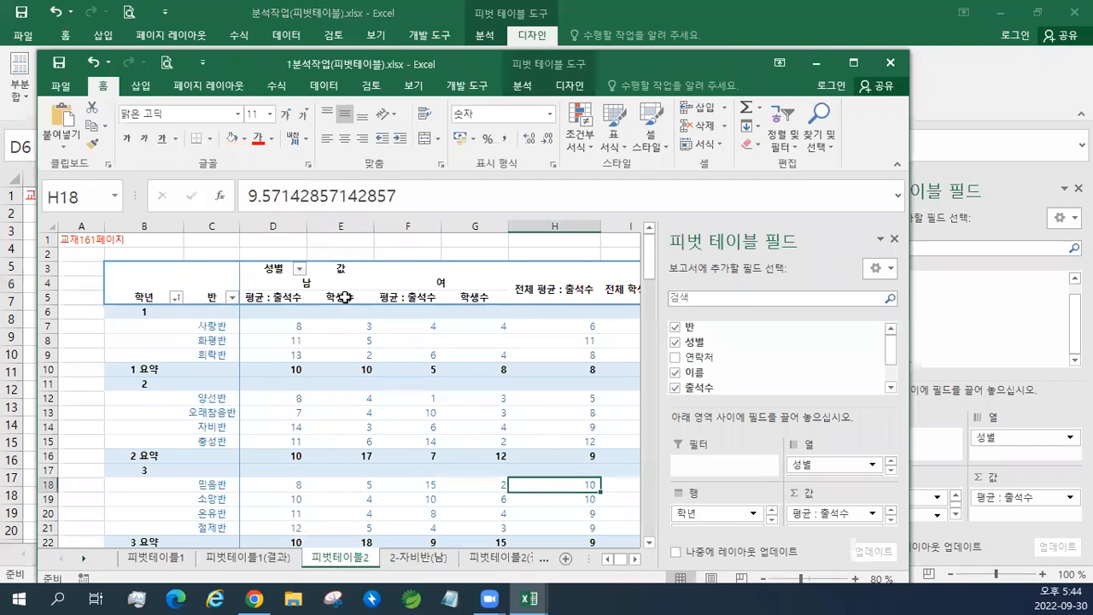
pyautogui.click(335, 290)
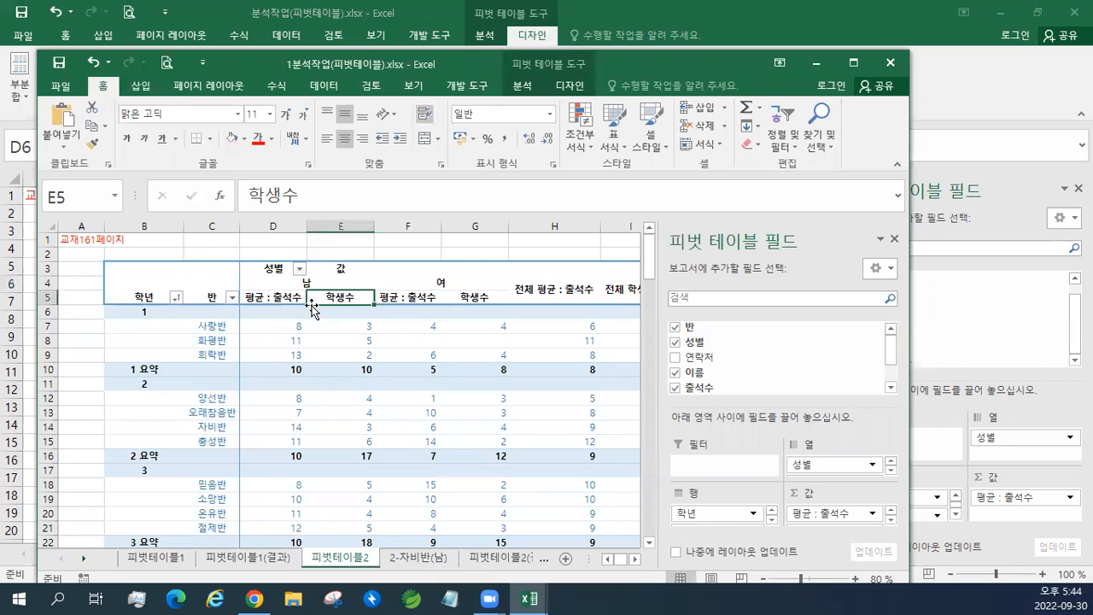
pyautogui.click(891, 387)
pyautogui.click(891, 388)
pyautogui.click(891, 388)
pyautogui.click(891, 331)
pyautogui.click(891, 331)
pyautogui.click(690, 19)
pyautogui.click(283, 306)
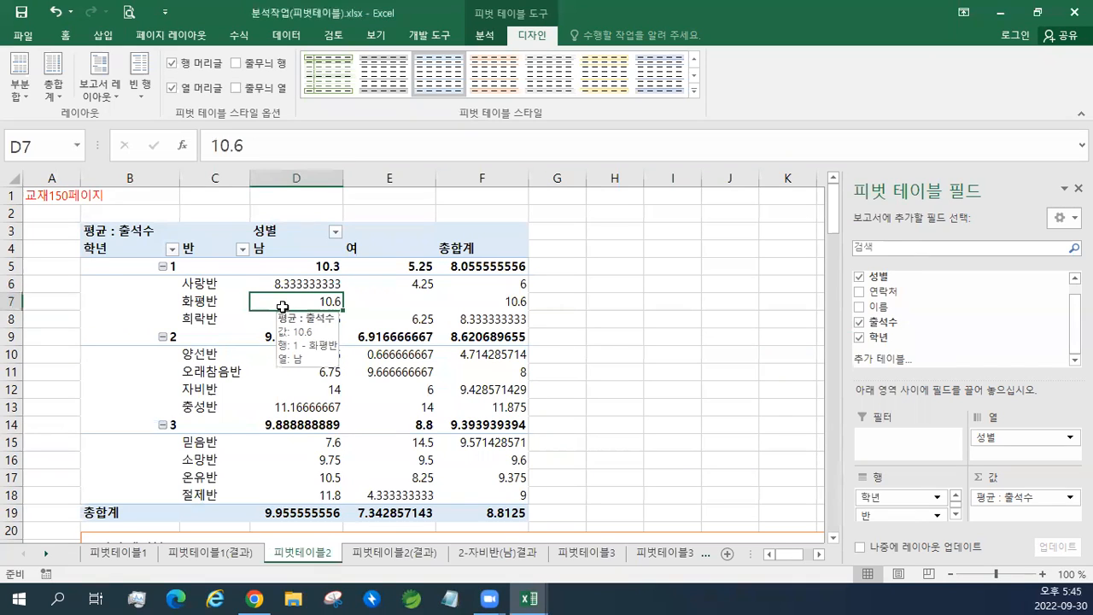
# Format the average 출석수 value field with the 숫자 category and 0 decimal places.
pyautogui.click(271, 283)
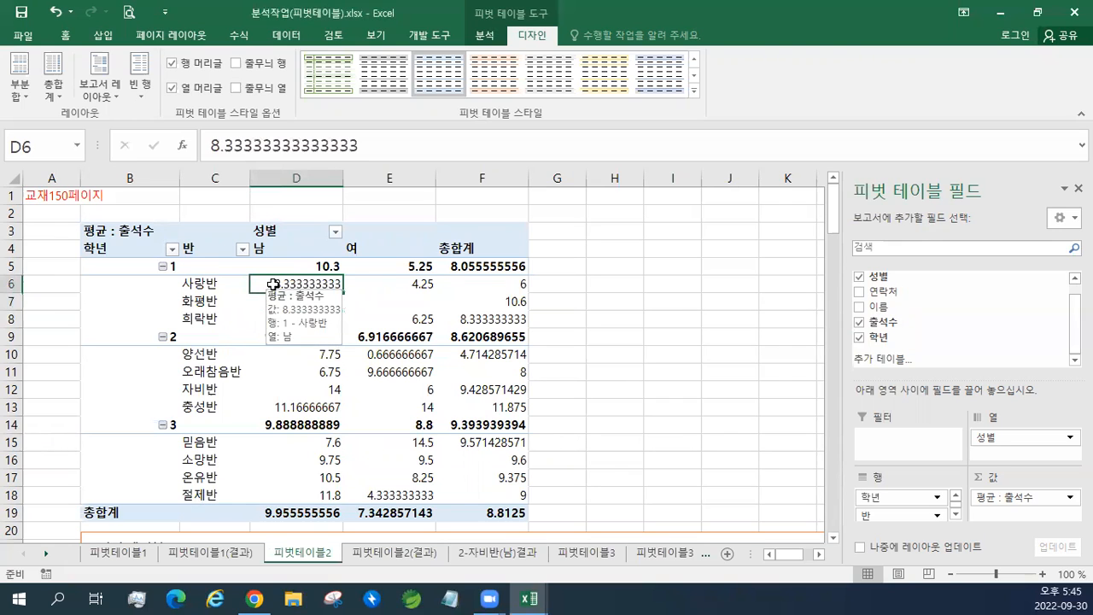
pyautogui.click(481, 38)
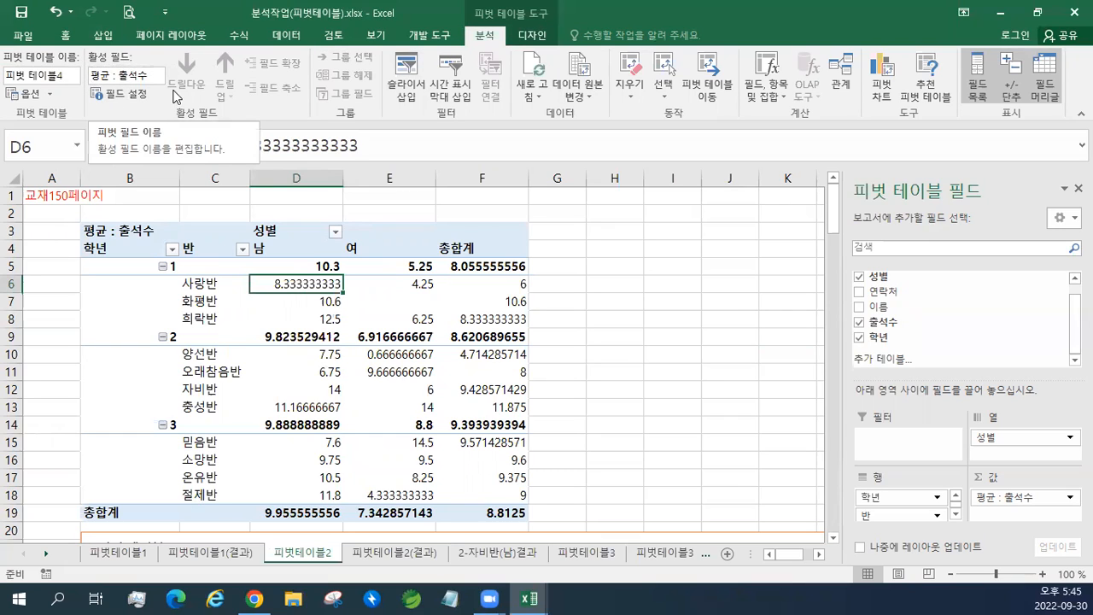
pyautogui.click(125, 101)
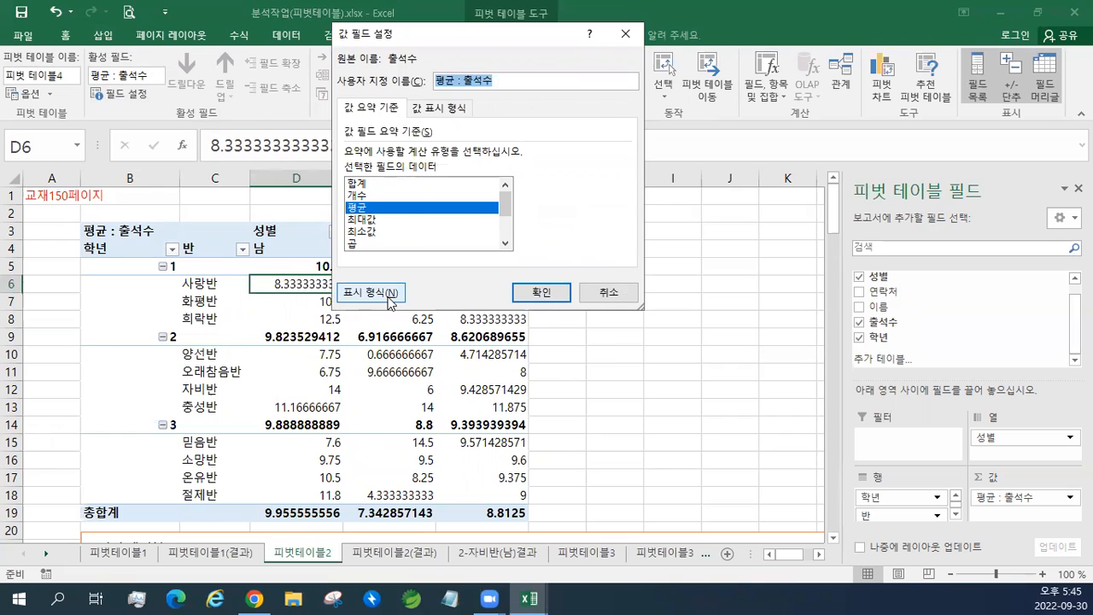
pyautogui.moveTo(418, 34); pyautogui.dragTo(436, 56)
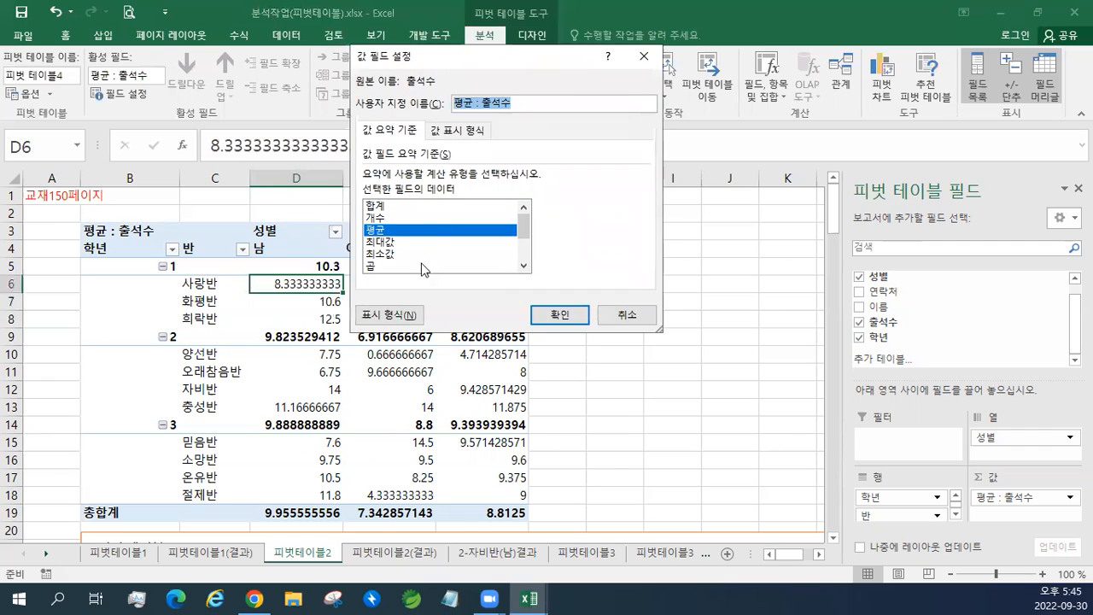
pyautogui.click(390, 315)
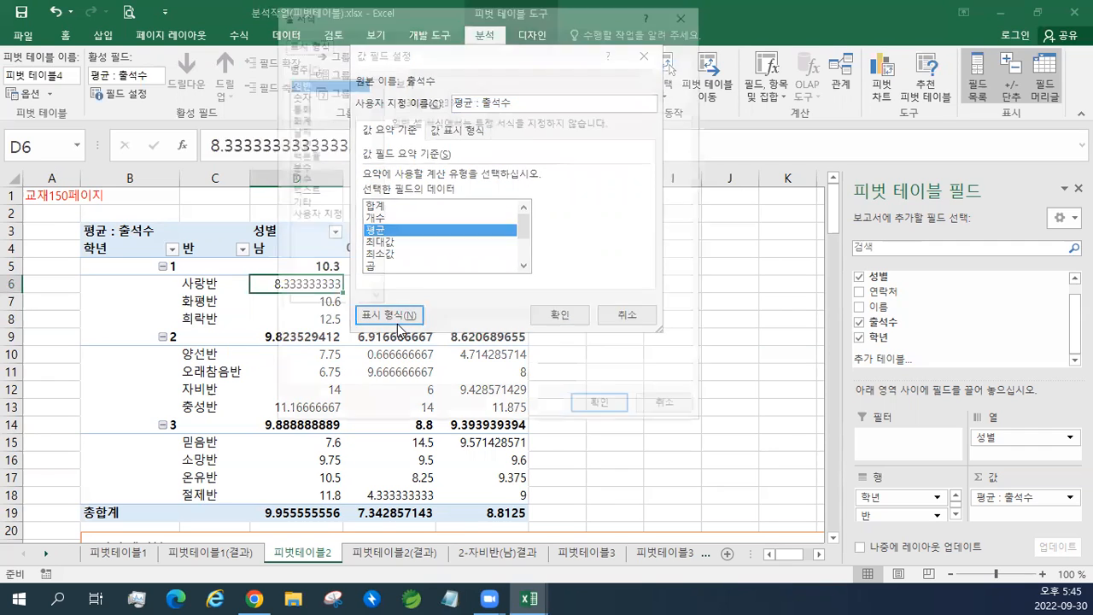
pyautogui.moveTo(430, 17); pyautogui.dragTo(691, 88)
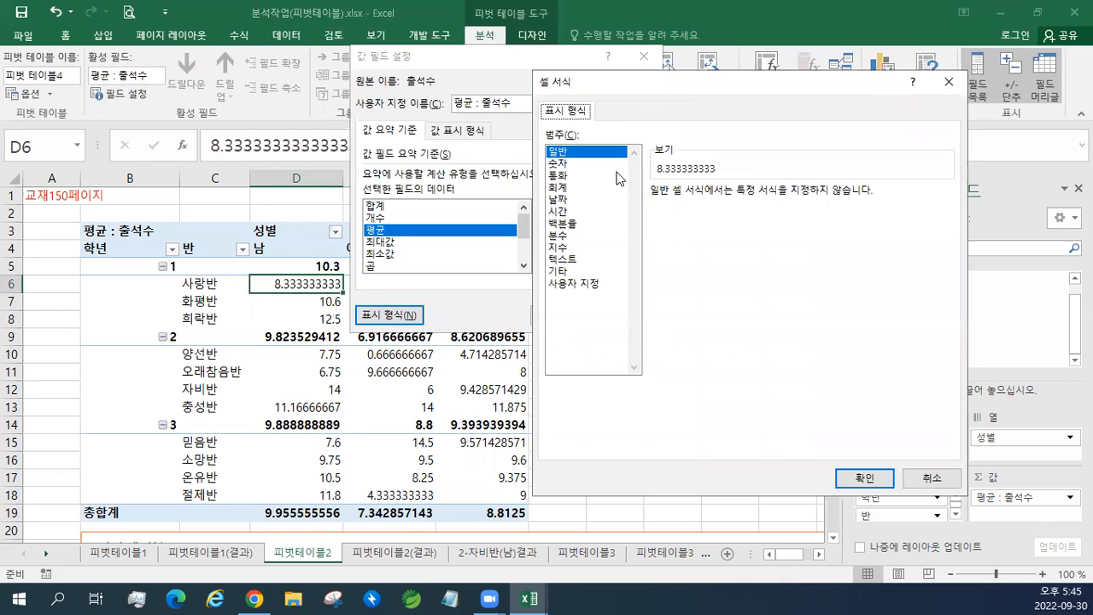
pyautogui.click(564, 165)
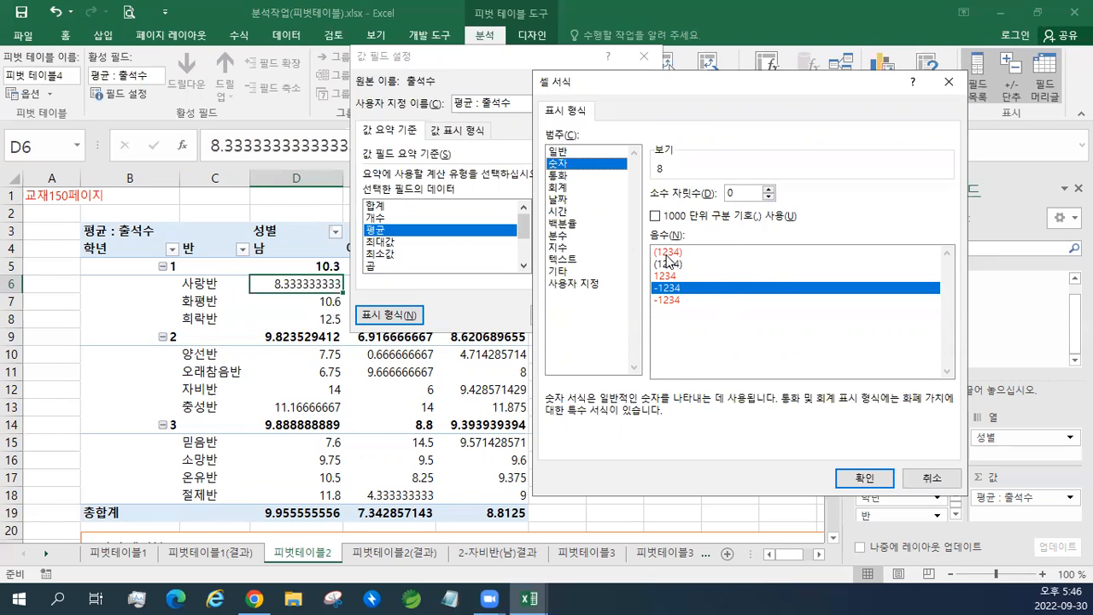
pyautogui.click(855, 481)
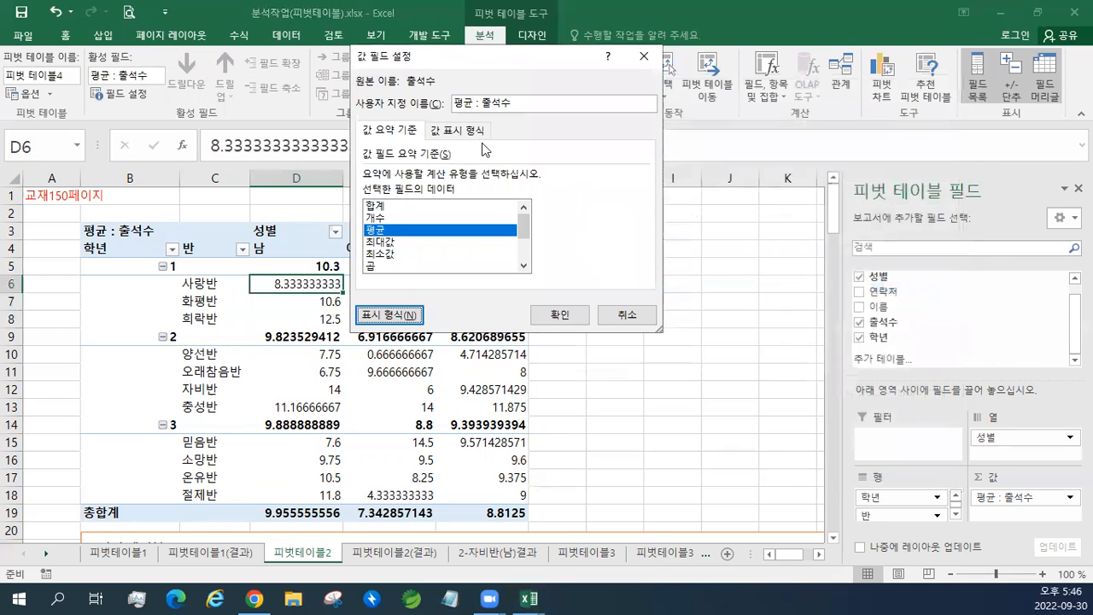
pyautogui.click(560, 317)
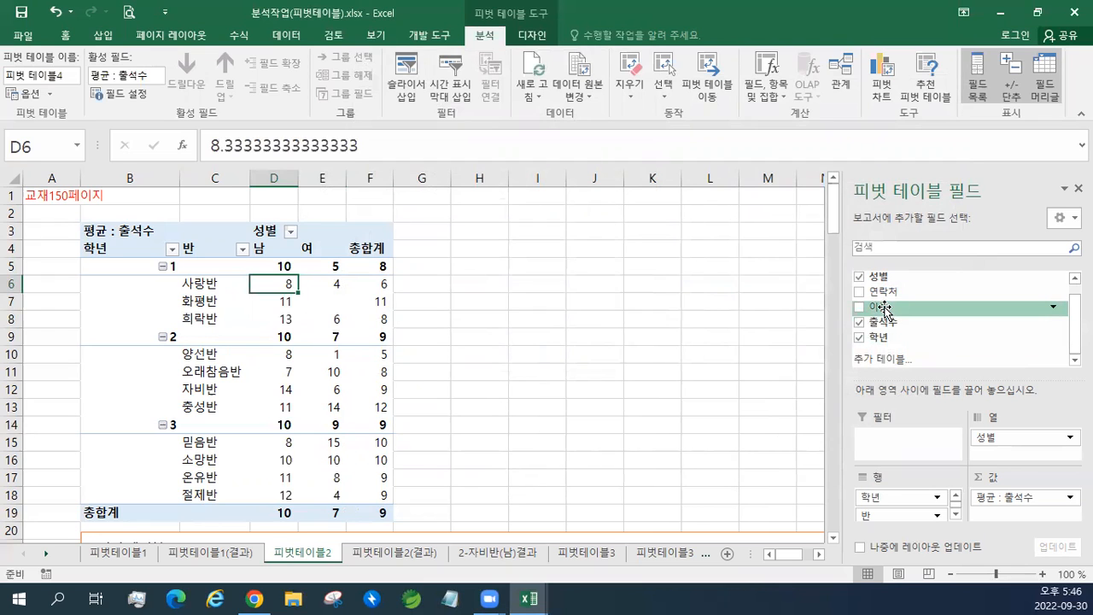
# Add the 이름 field to the values below the average of 출석수 and enlarge the field areas section.
pyautogui.moveTo(884, 309); pyautogui.dragTo(1003, 520)
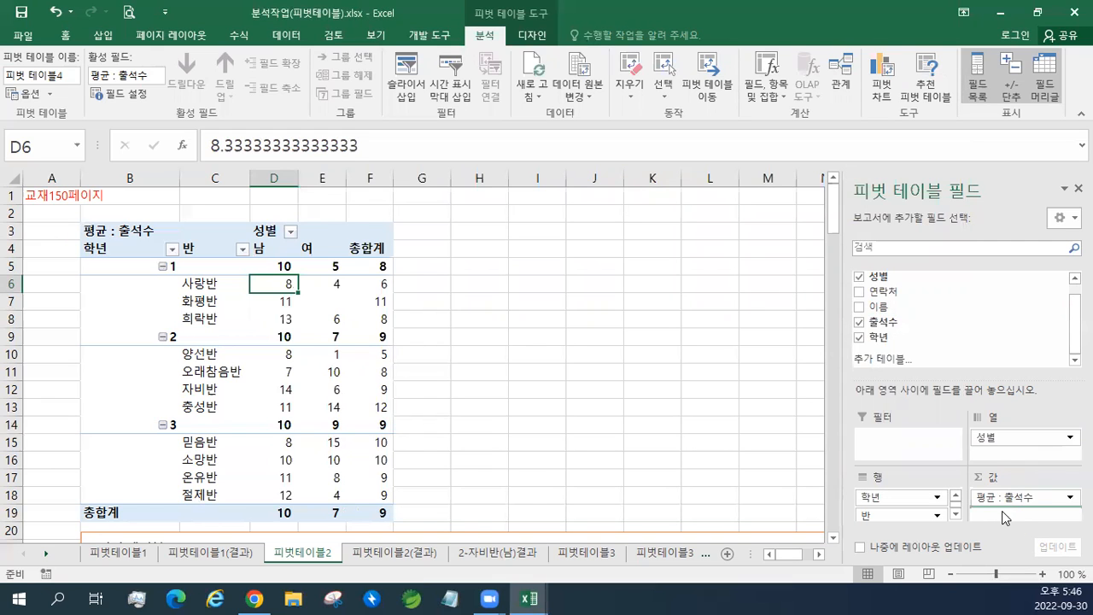
pyautogui.moveTo(1003, 511); pyautogui.dragTo(1002, 513)
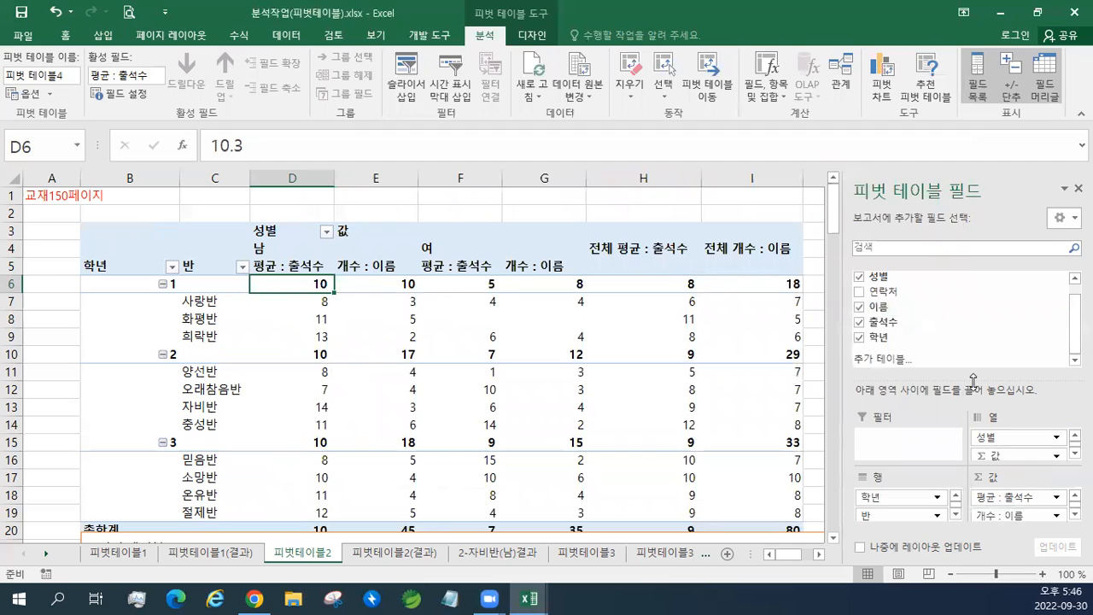
pyautogui.moveTo(973, 380); pyautogui.dragTo(954, 326)
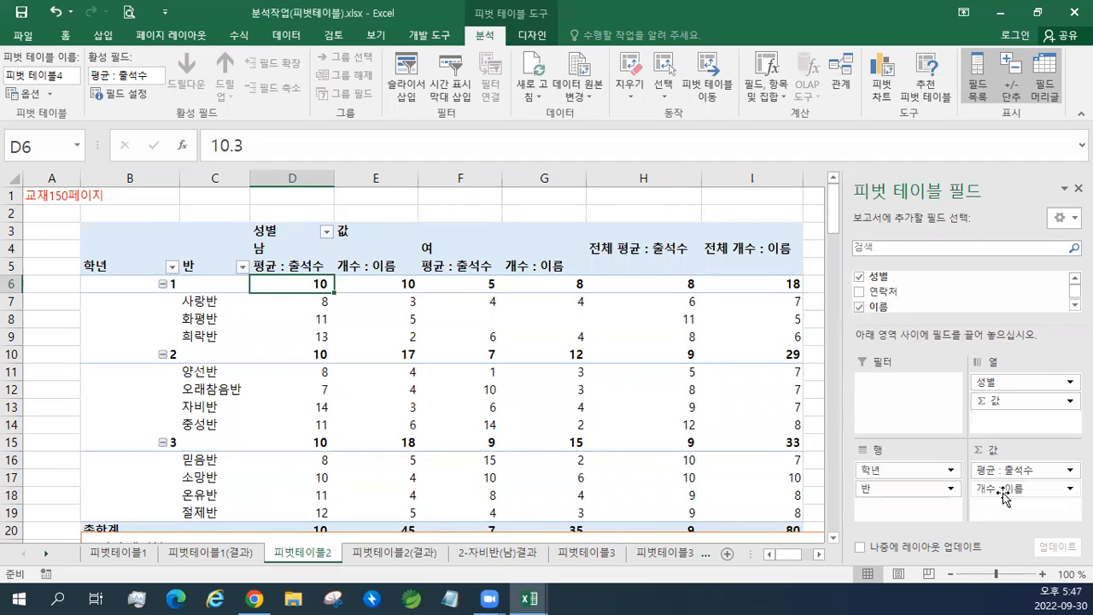
# Rename the 이름 count value field to 학생수.
pyautogui.click(362, 276)
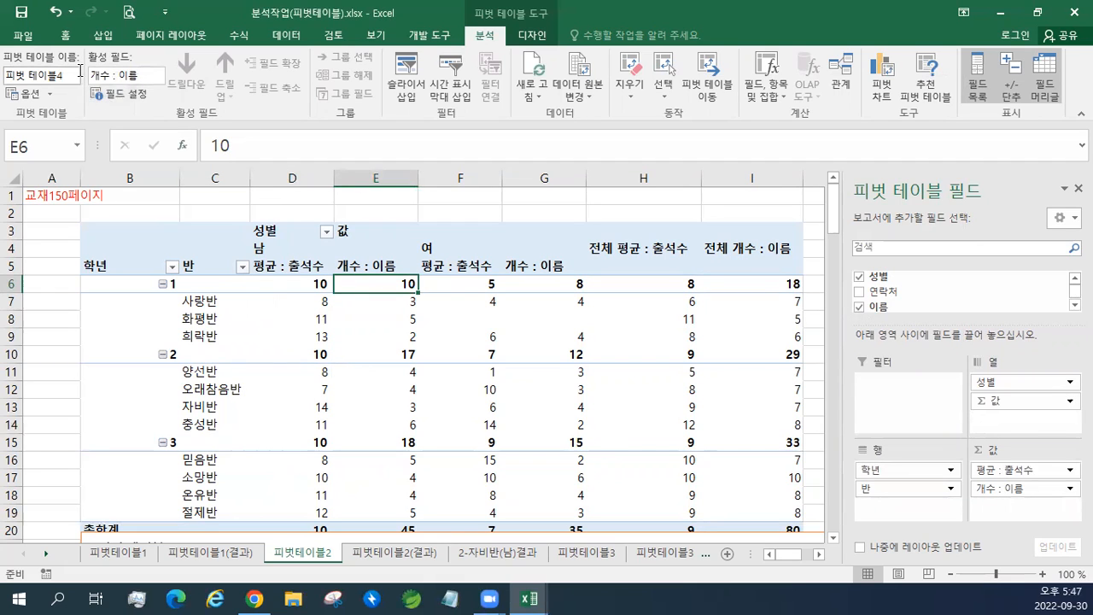
pyautogui.click(119, 94)
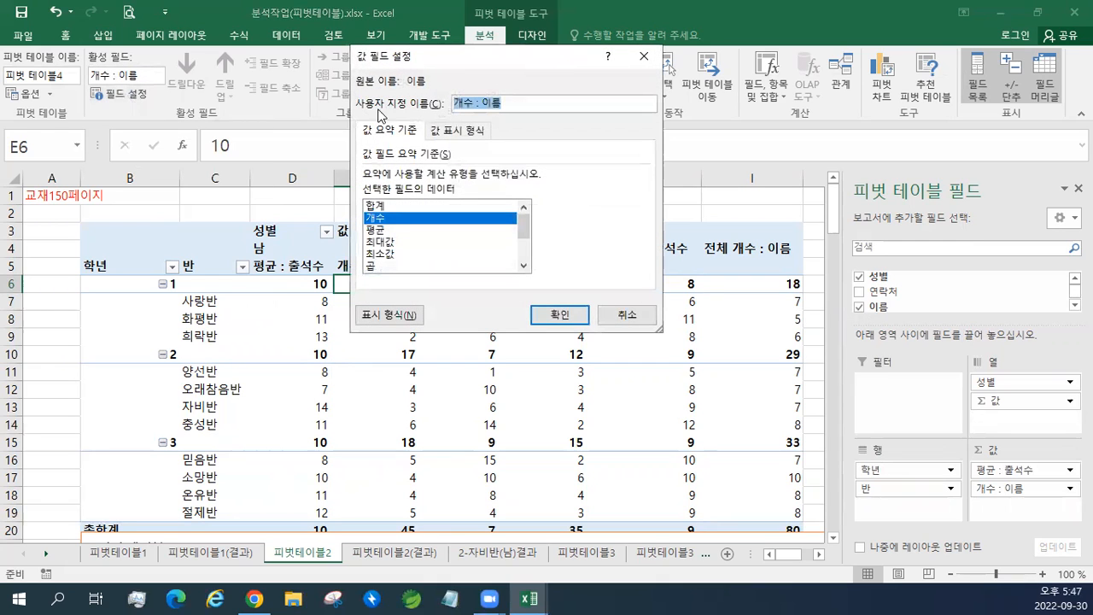
pyautogui.click(498, 104)
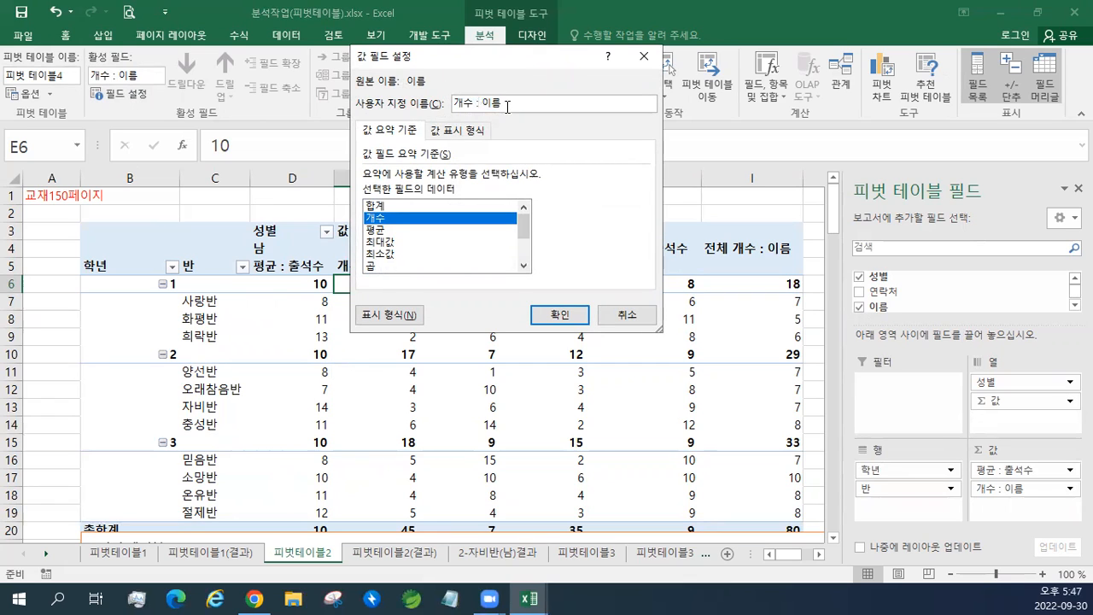
pyautogui.moveTo(507, 104); pyautogui.dragTo(388, 92)
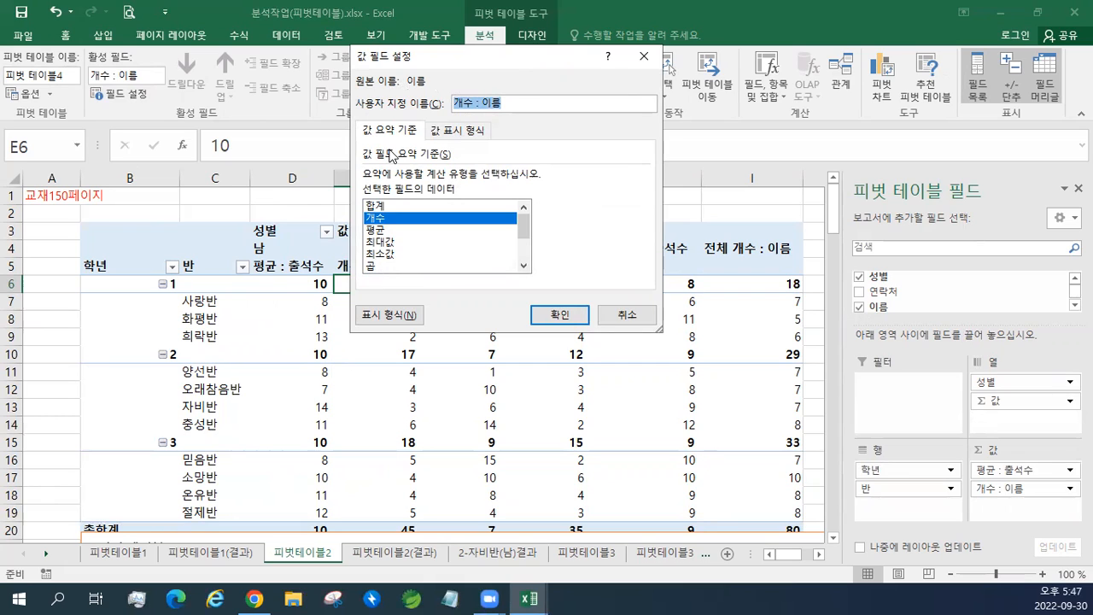
pyautogui.write('학생수')
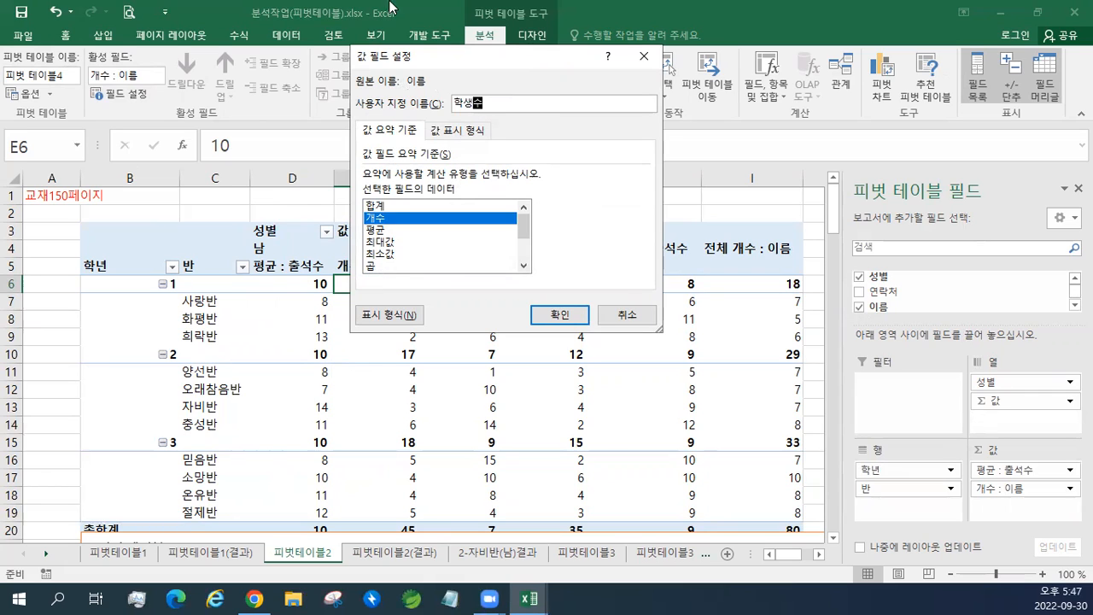
pyautogui.click(549, 315)
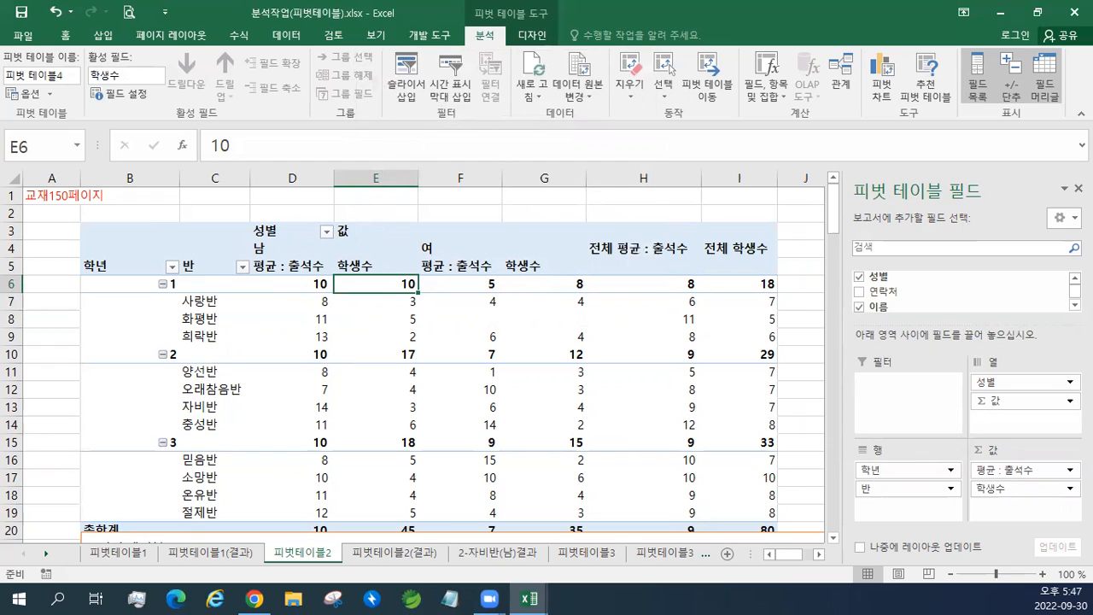
# Examine the subtotal row of each 학년 against its class rows in the 남 average 출석수 column.
pyautogui.moveTo(293, 304); pyautogui.dragTo(305, 406)
pyautogui.click(312, 286)
pyautogui.click(302, 356)
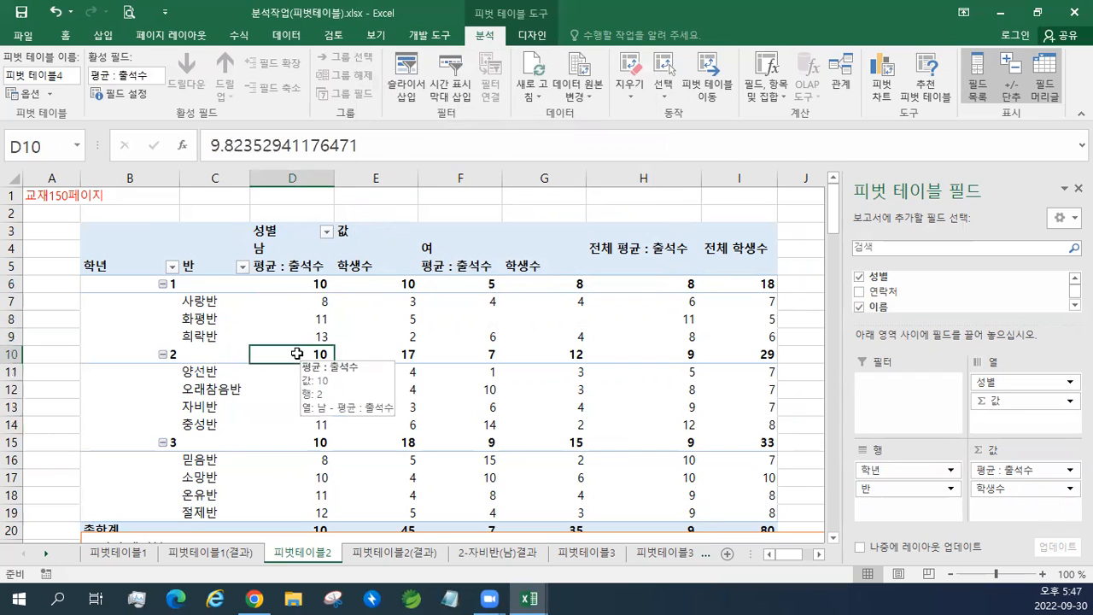
pyautogui.click(288, 285)
pyautogui.scroll(-1, 294, 428)
pyautogui.moveTo(306, 408); pyautogui.dragTo(313, 456)
pyautogui.click(308, 391)
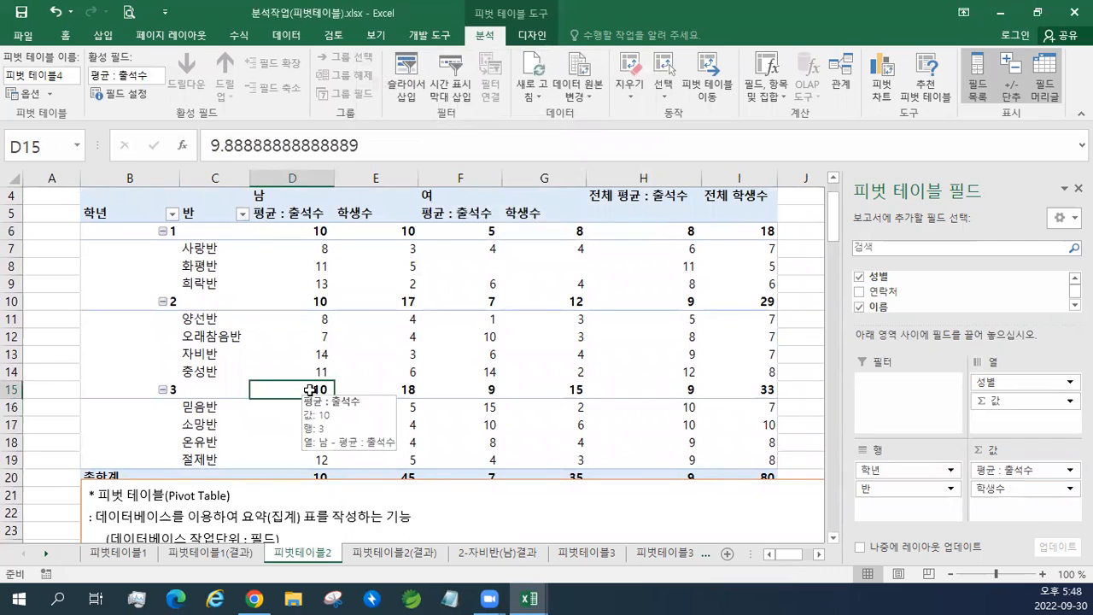
pyautogui.click(323, 352)
pyautogui.moveTo(320, 248); pyautogui.dragTo(316, 285)
pyautogui.click(311, 231)
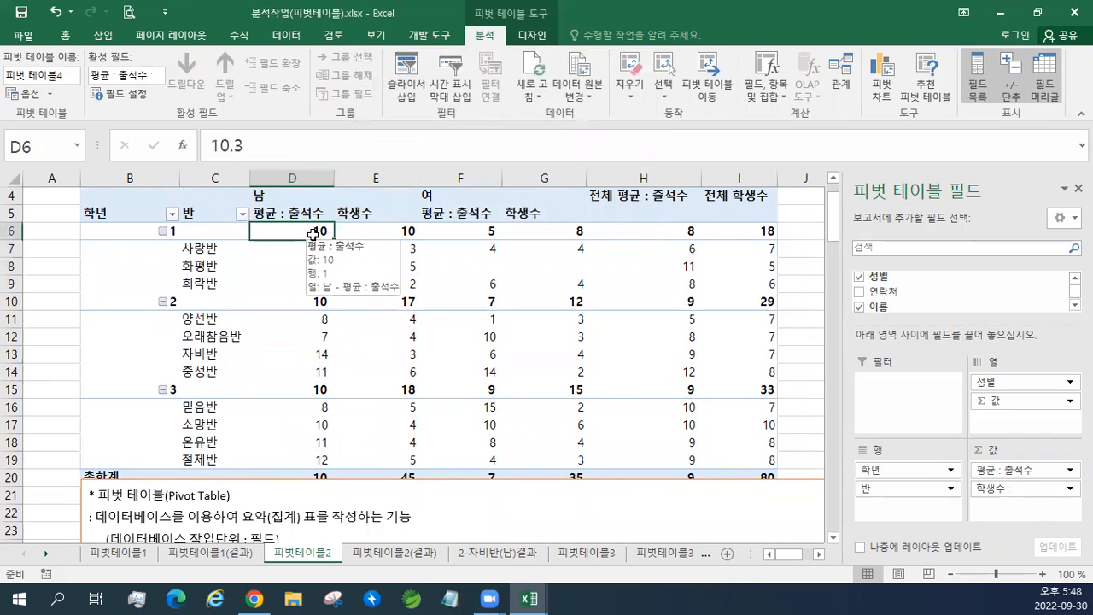
# Move the explanatory text box down clear of the pivot table's 총합계 row and check the 남 average there.
pyautogui.scroll(-1, 318, 342)
pyautogui.click(282, 428)
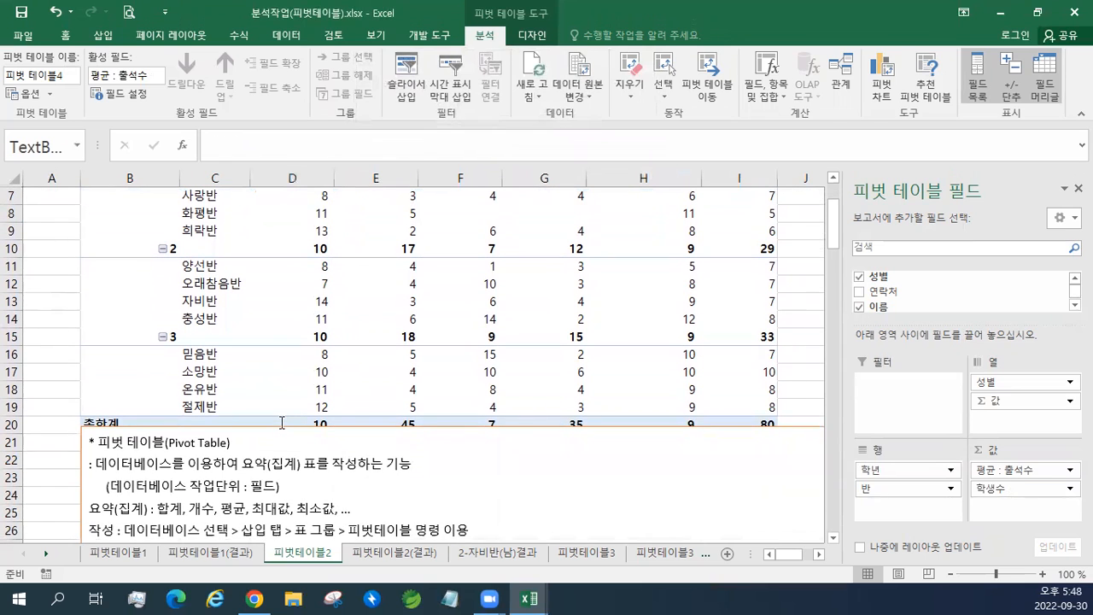
pyautogui.moveTo(281, 426); pyautogui.dragTo(275, 455)
pyautogui.click(297, 424)
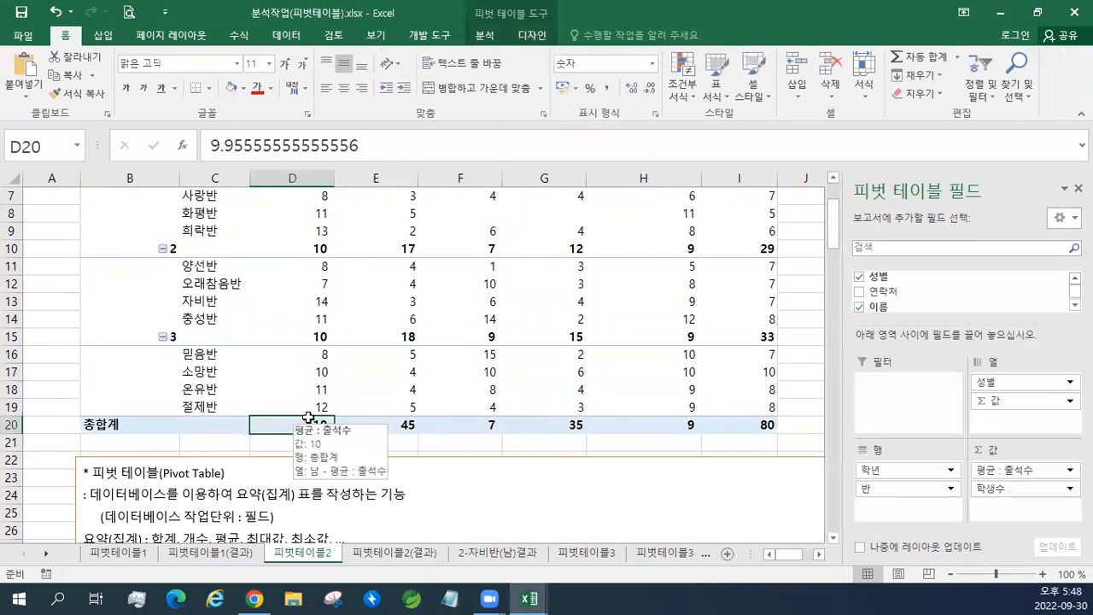
pyautogui.scroll(2, 308, 416)
pyautogui.click(308, 442)
pyautogui.click(295, 372)
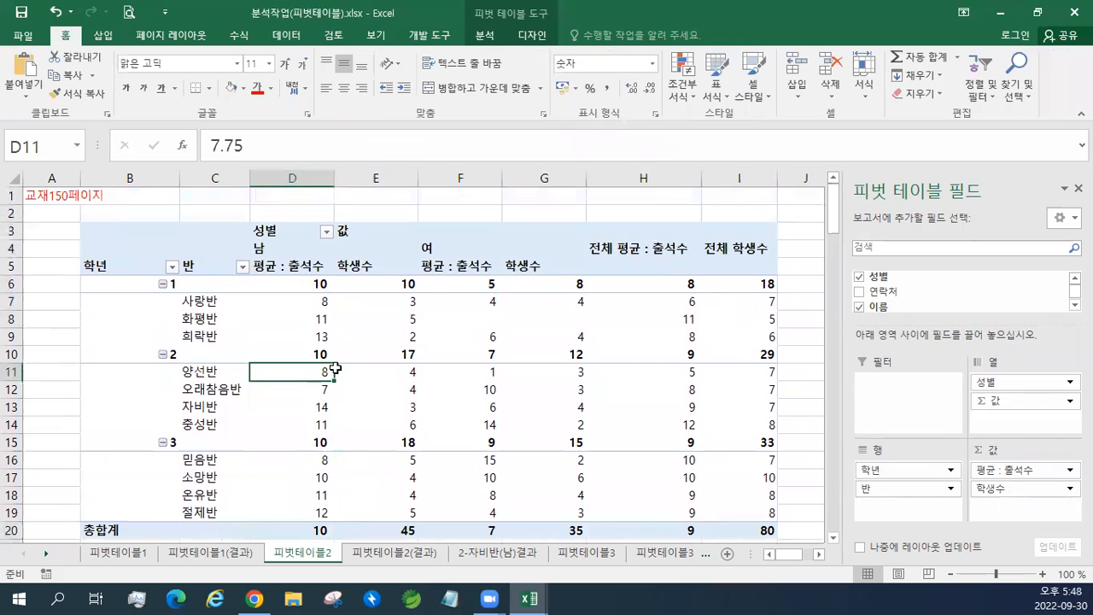
# Try the subtotal options for no subtotals (부분합 표시 안 함), bottom of group (그룹 하단) and top of group (그룹 상단).
pyautogui.click(342, 338)
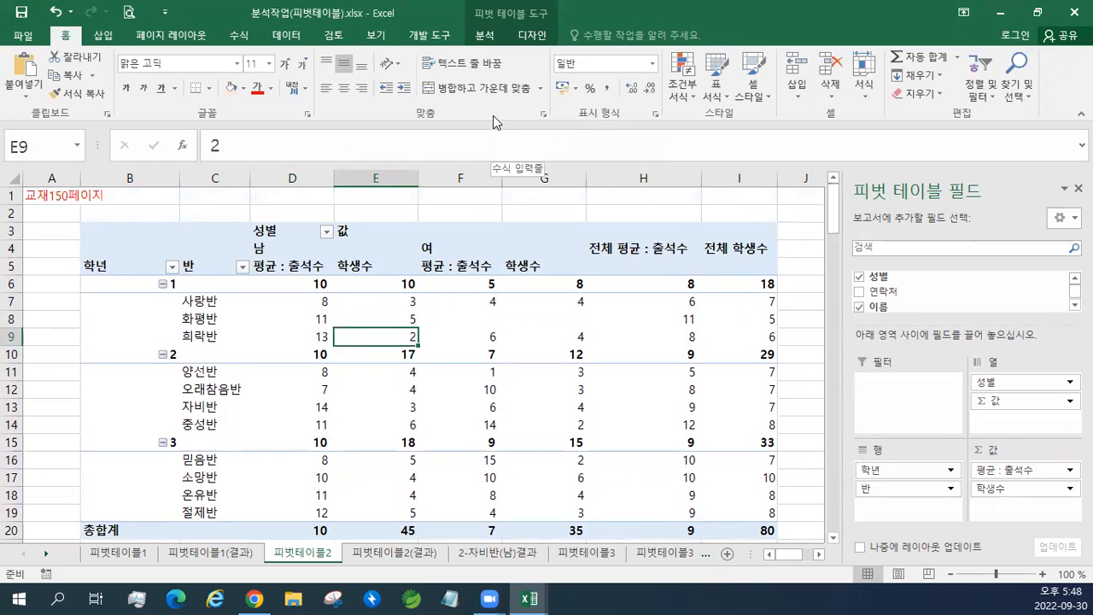
pyautogui.click(531, 38)
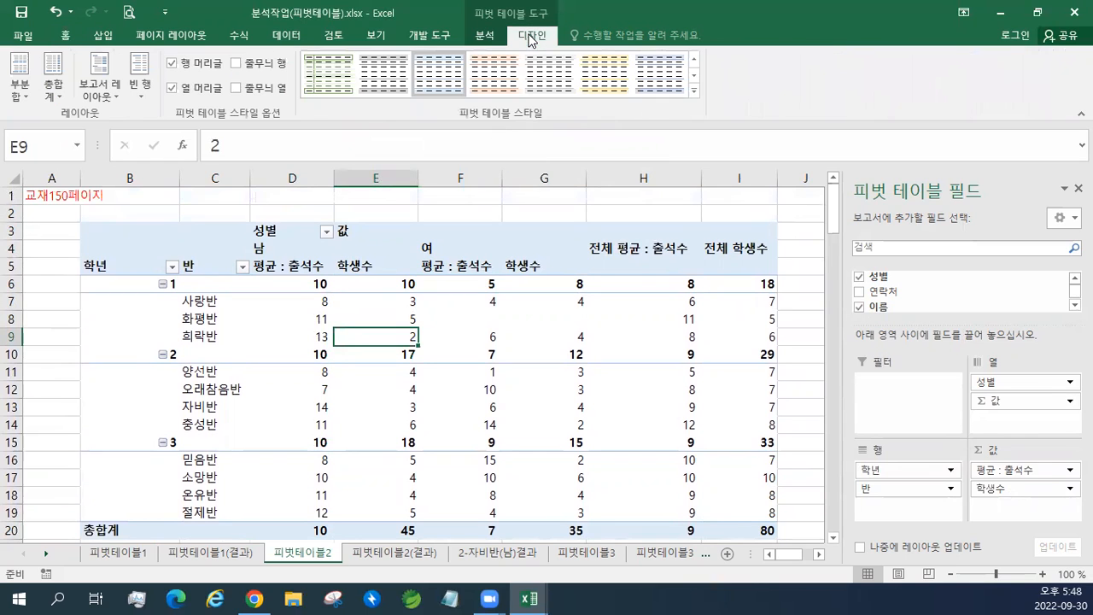
pyautogui.click(20, 89)
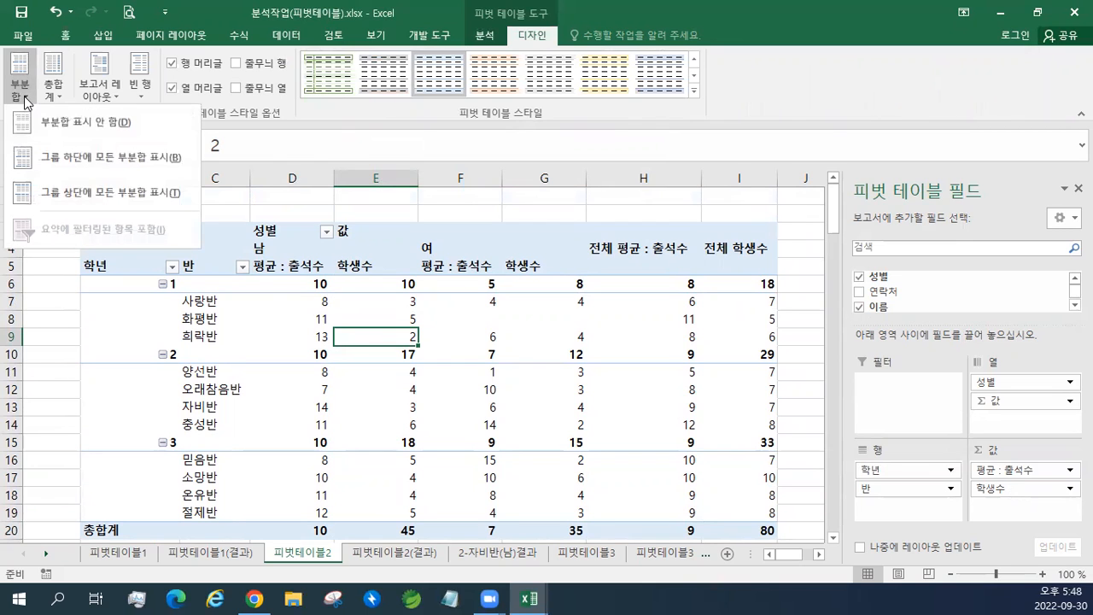
pyautogui.click(39, 124)
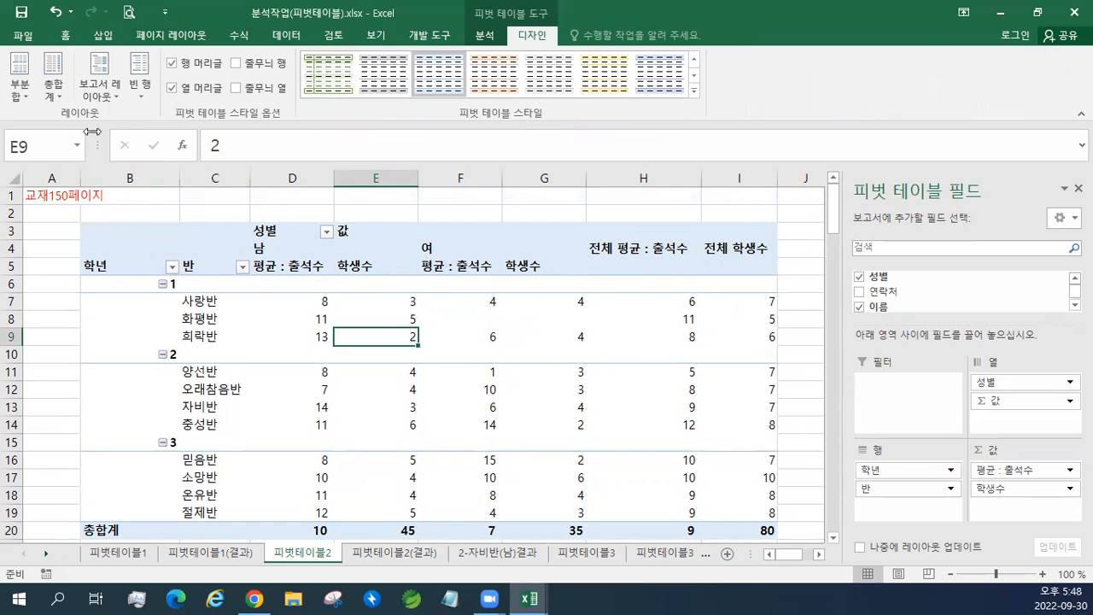
pyautogui.click(21, 93)
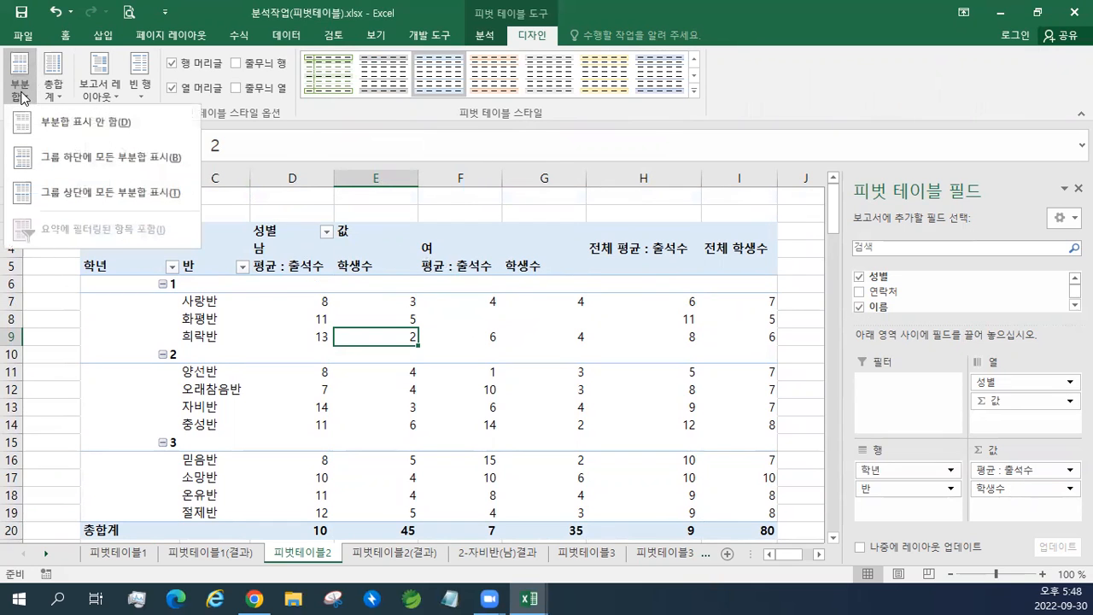
pyautogui.click(38, 160)
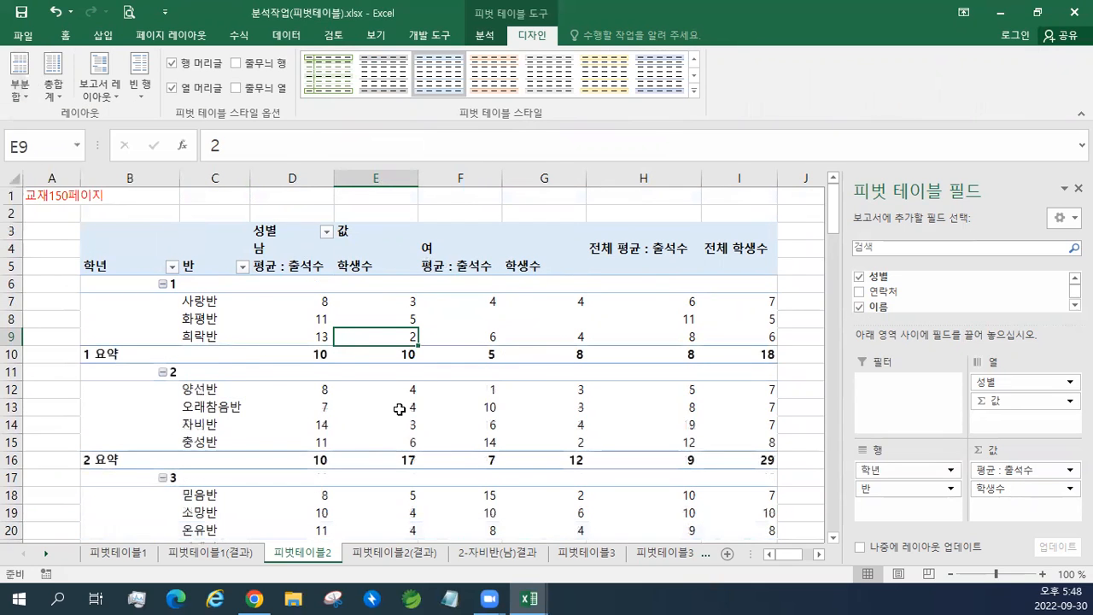
pyautogui.click(16, 93)
pyautogui.click(38, 193)
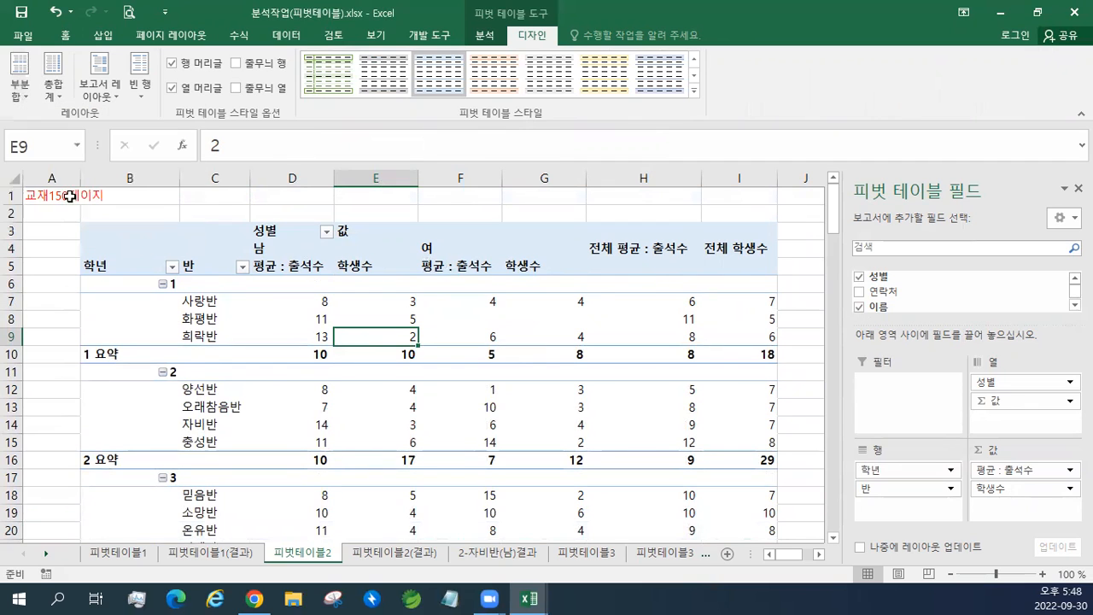
pyautogui.moveTo(405, 284)
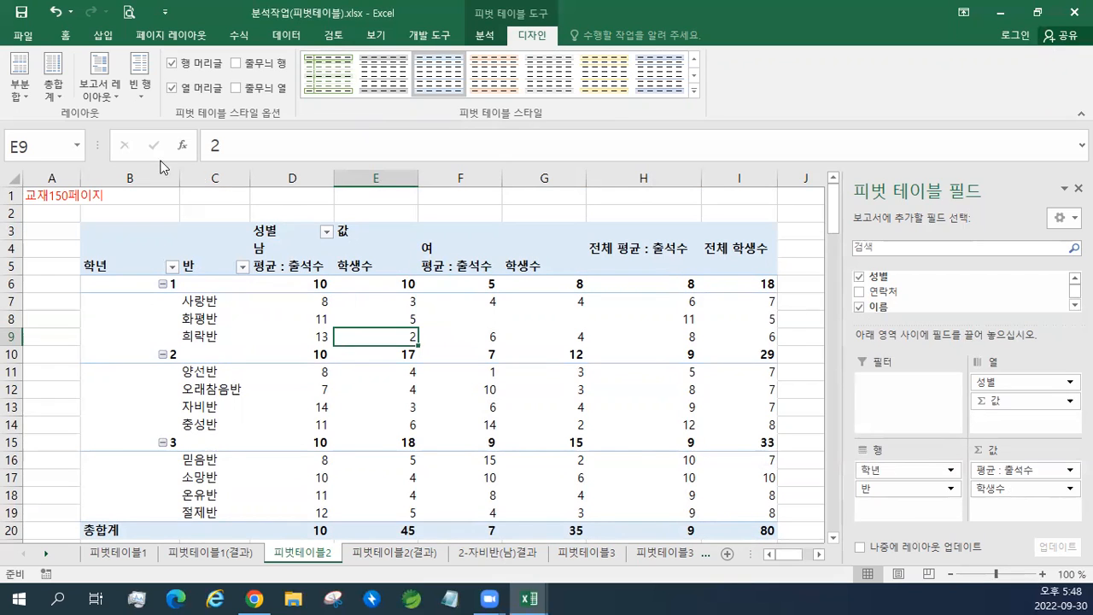
# Show all subtotals at the bottom of each group (그룹 하단에 모든 부분합 표시) and check the first group's summary against its class rows.
pyautogui.click(21, 99)
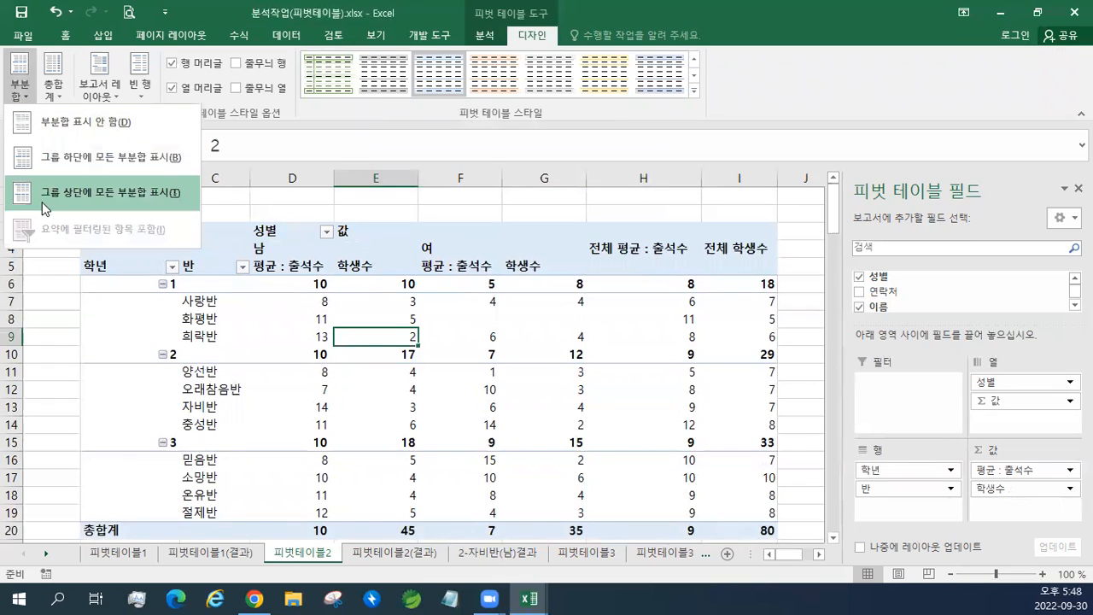
pyautogui.click(66, 163)
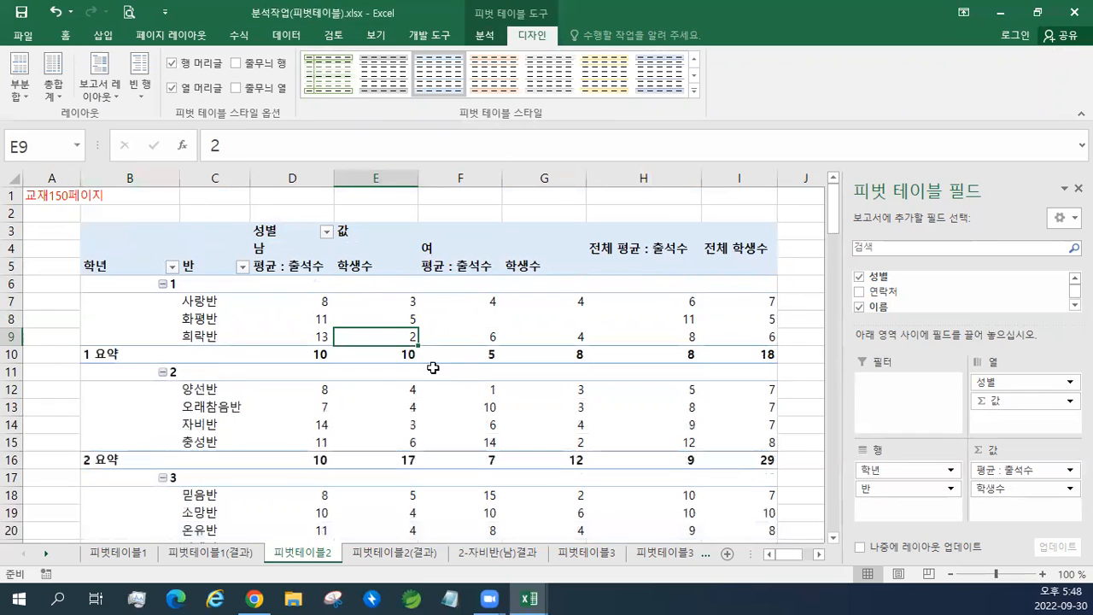
pyautogui.click(307, 356)
pyautogui.click(361, 356)
pyautogui.moveTo(323, 305); pyautogui.dragTo(325, 332)
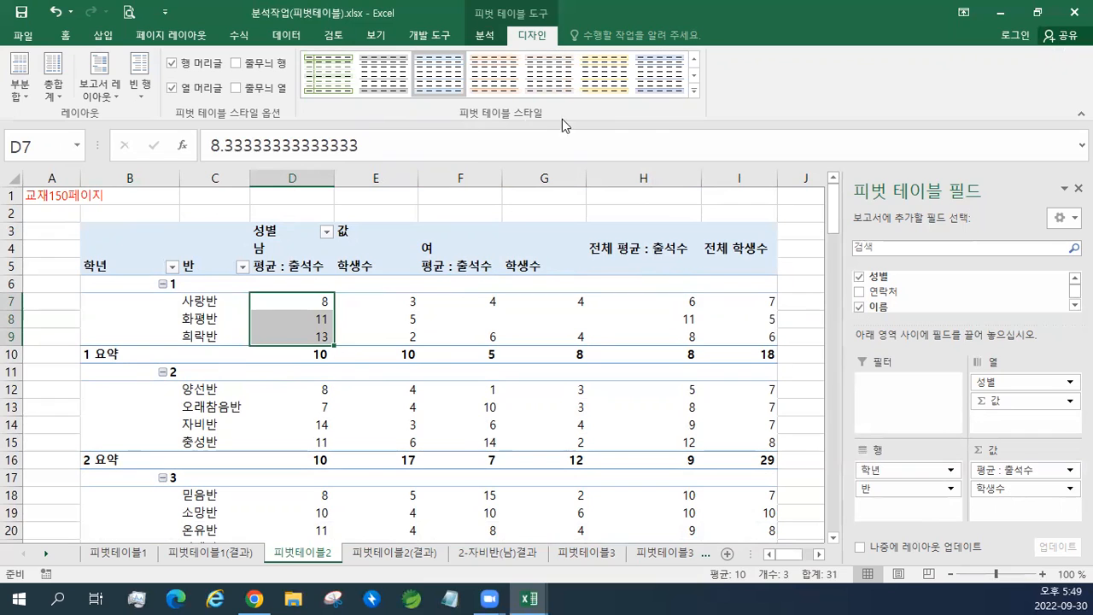
# Apply the light blue pivot table style with outlined headers and a vertical line beside the row labels, from the second row of light styles.
pyautogui.click(694, 94)
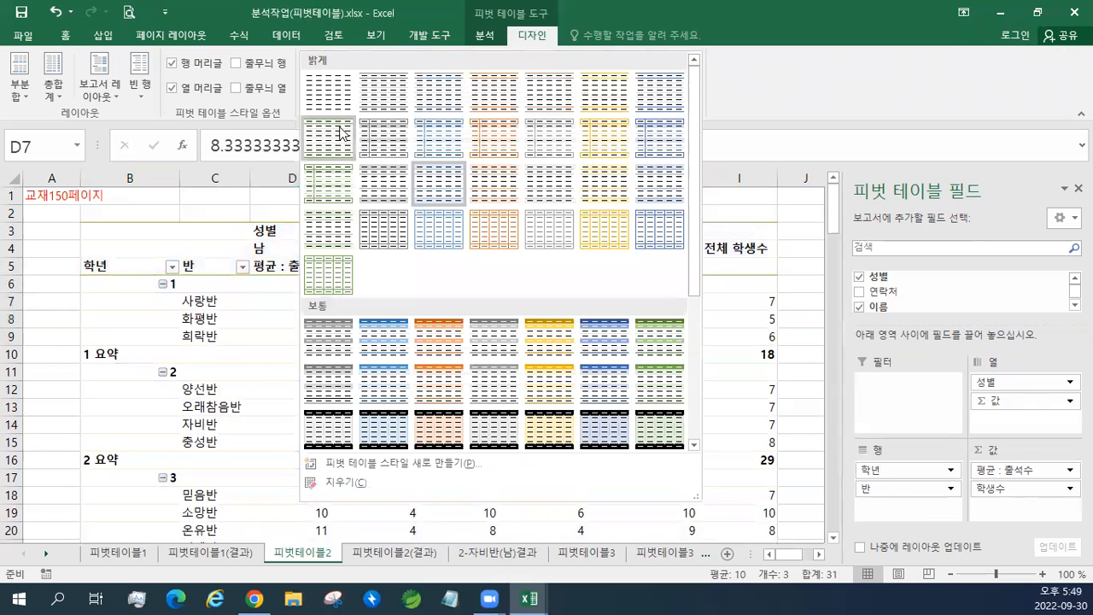
pyautogui.click(438, 144)
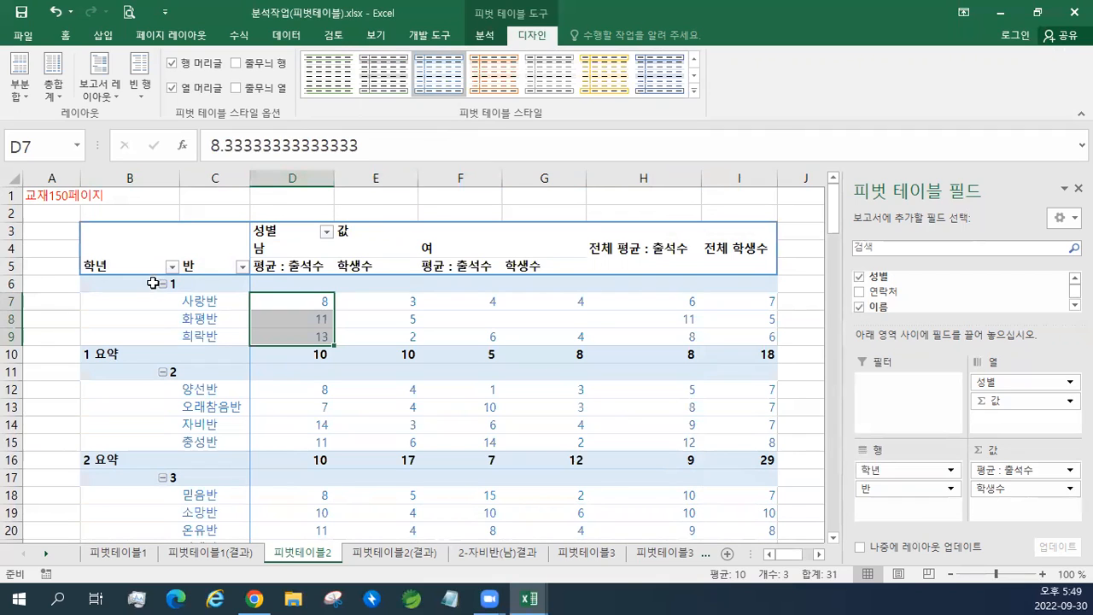
# Examine the class names under 학년 1, its summary row and the 학년 group header rows in the restyled pivot table.
pyautogui.click(188, 300)
pyautogui.moveTo(214, 299); pyautogui.dragTo(210, 337)
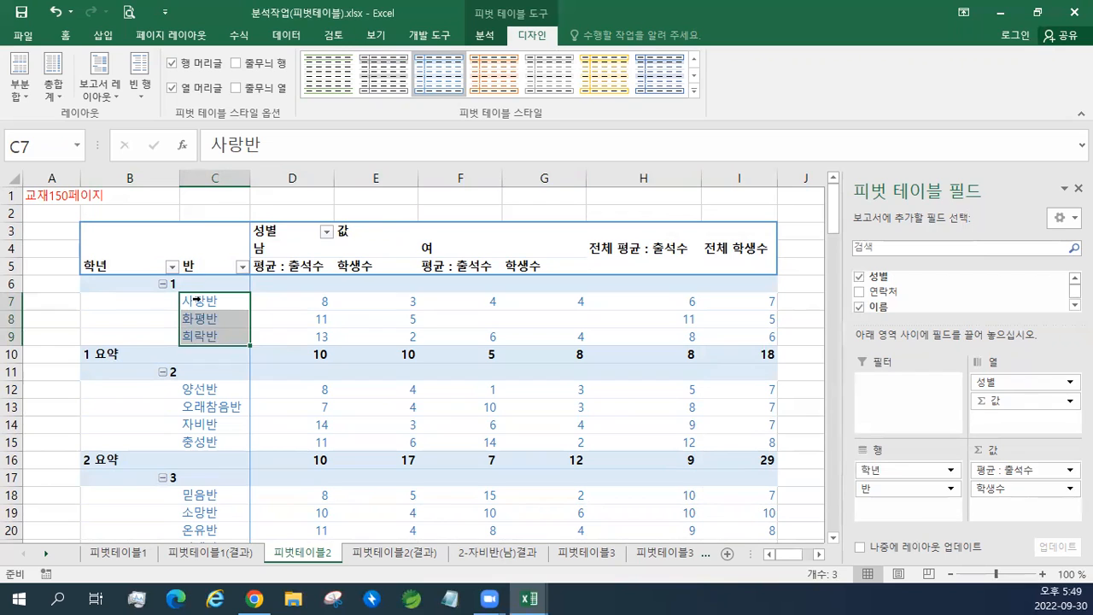
pyautogui.click(196, 299)
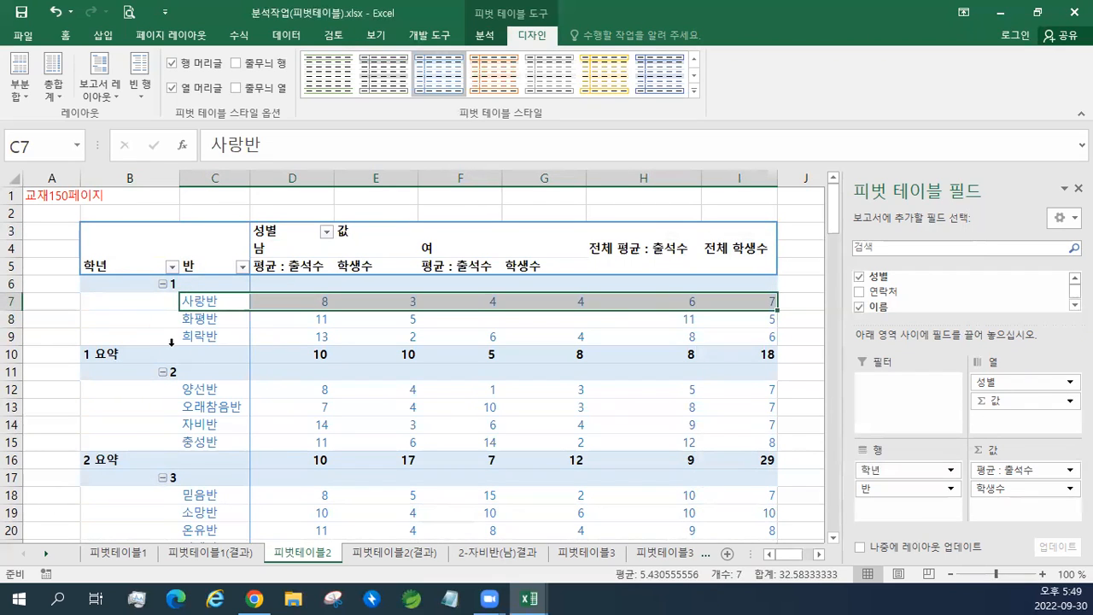
pyautogui.click(198, 359)
pyautogui.click(153, 373)
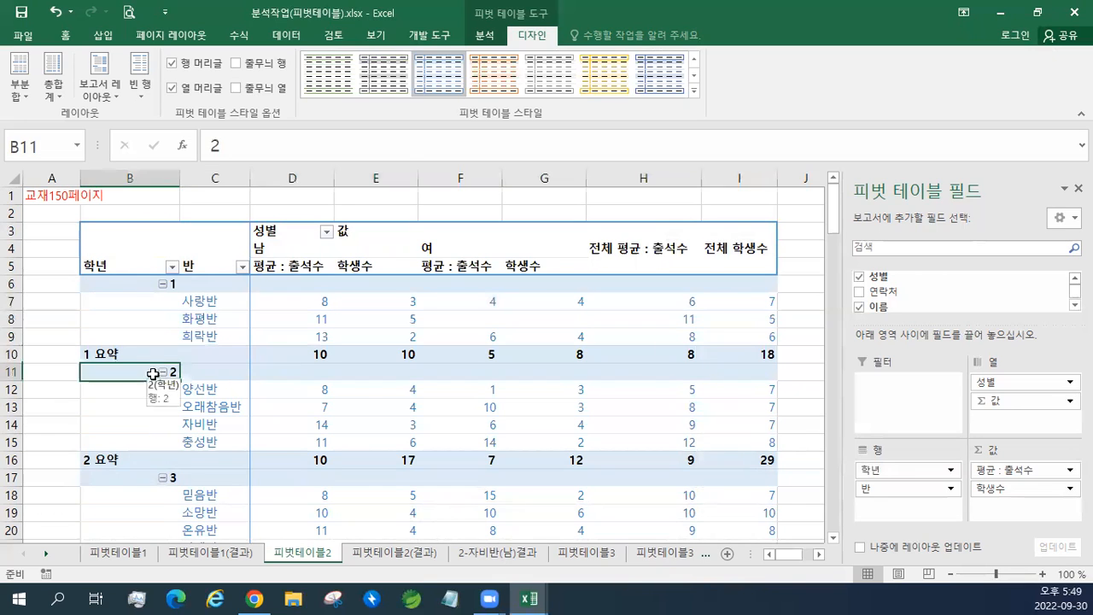
pyautogui.click(183, 387)
pyautogui.click(140, 372)
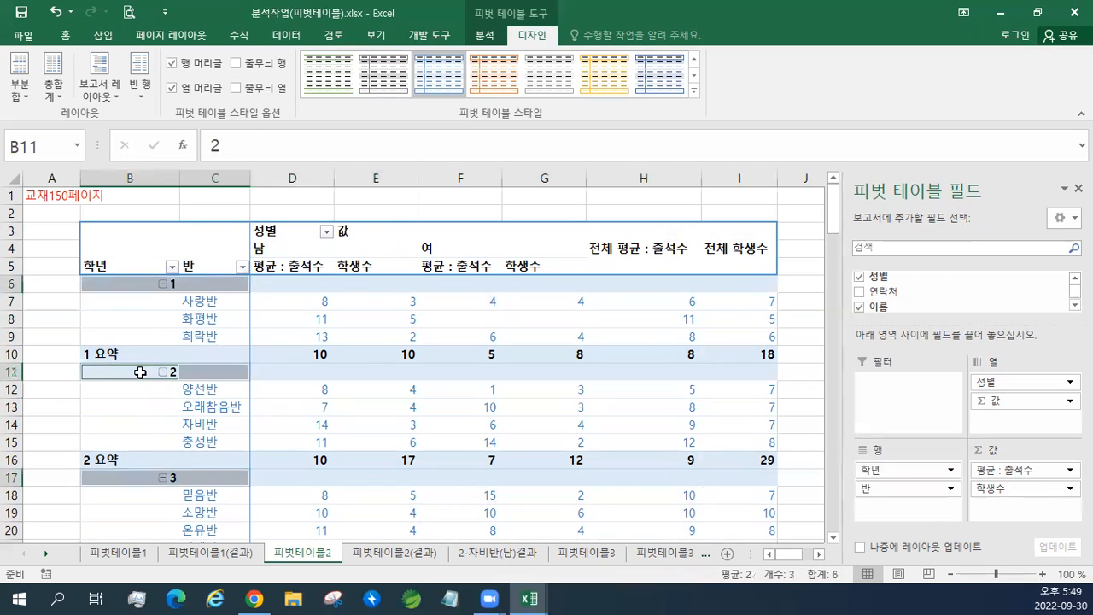
pyautogui.click(140, 373)
pyautogui.click(145, 287)
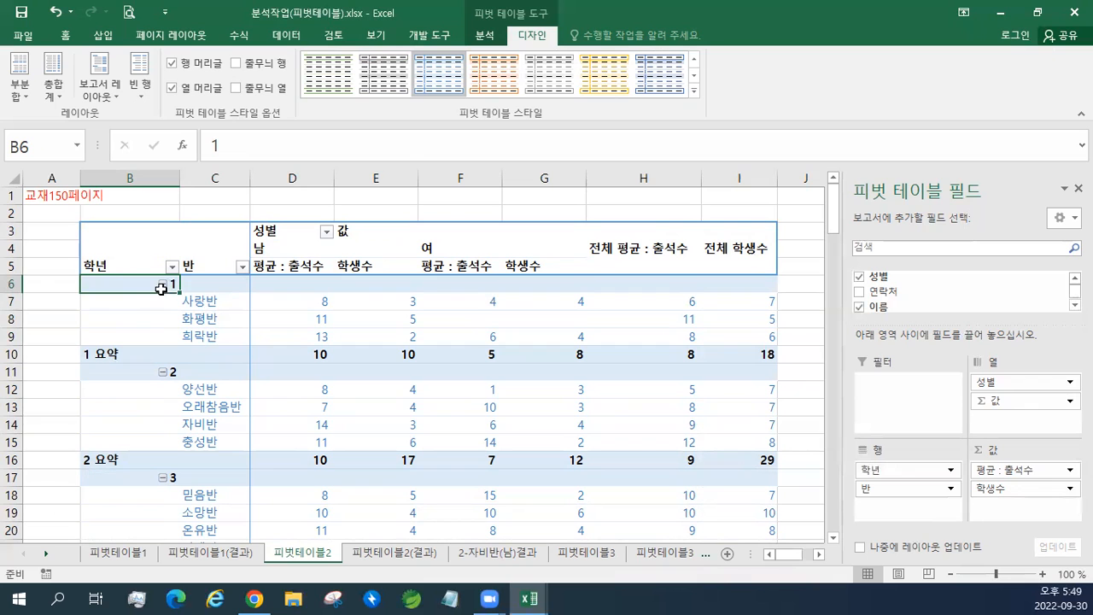
# Try collapsing and expanding the class rows of the 학년 1 group.
pyautogui.click(163, 284)
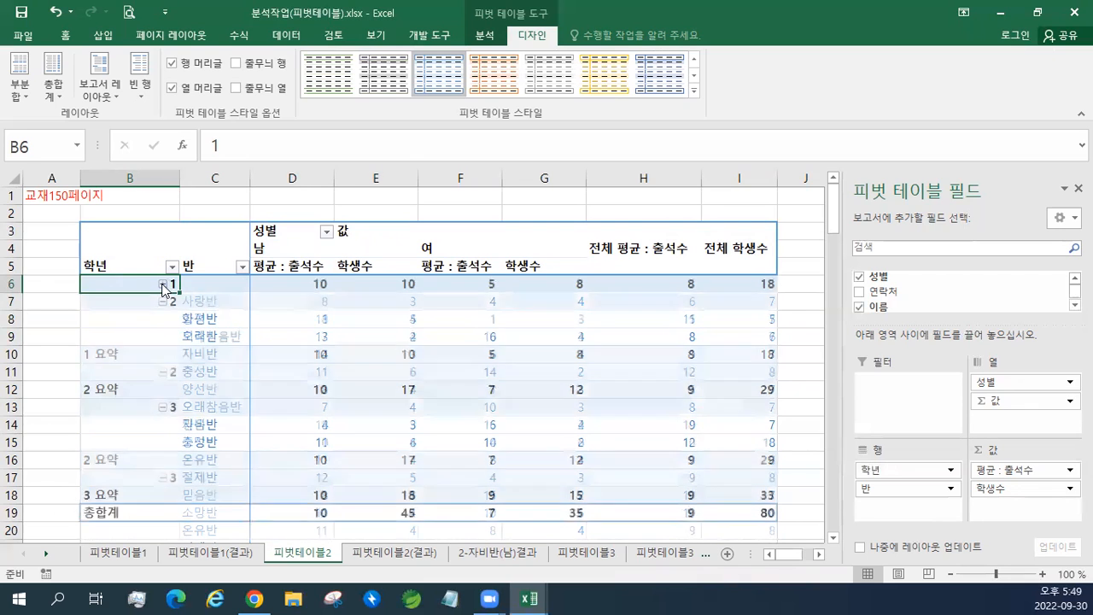
pyautogui.click(163, 284)
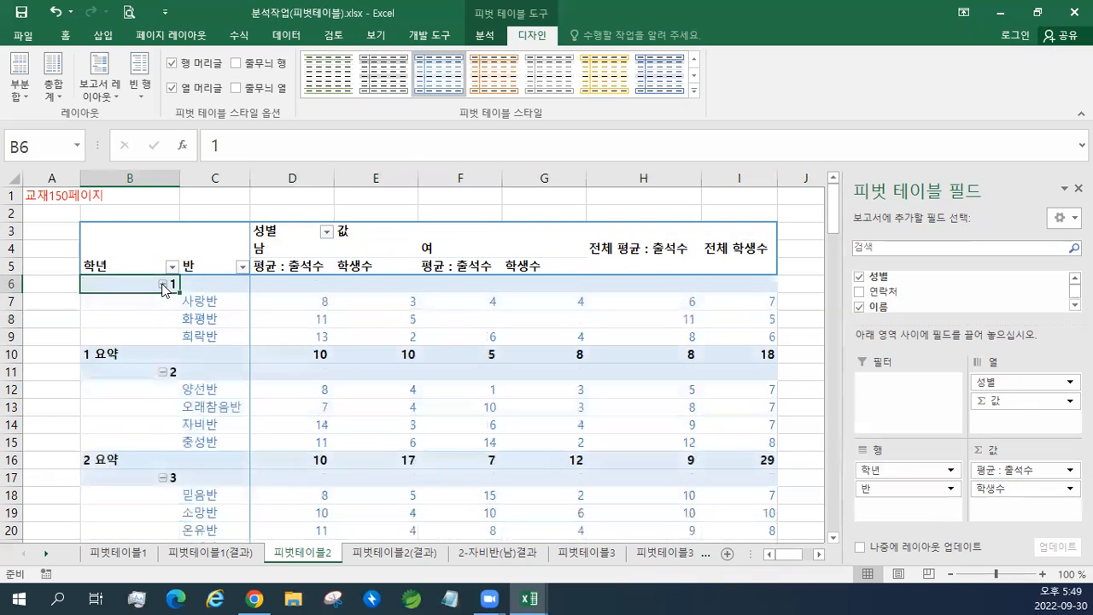
pyautogui.click(163, 284)
pyautogui.click(162, 284)
pyautogui.click(162, 285)
pyautogui.click(162, 285)
pyautogui.click(162, 284)
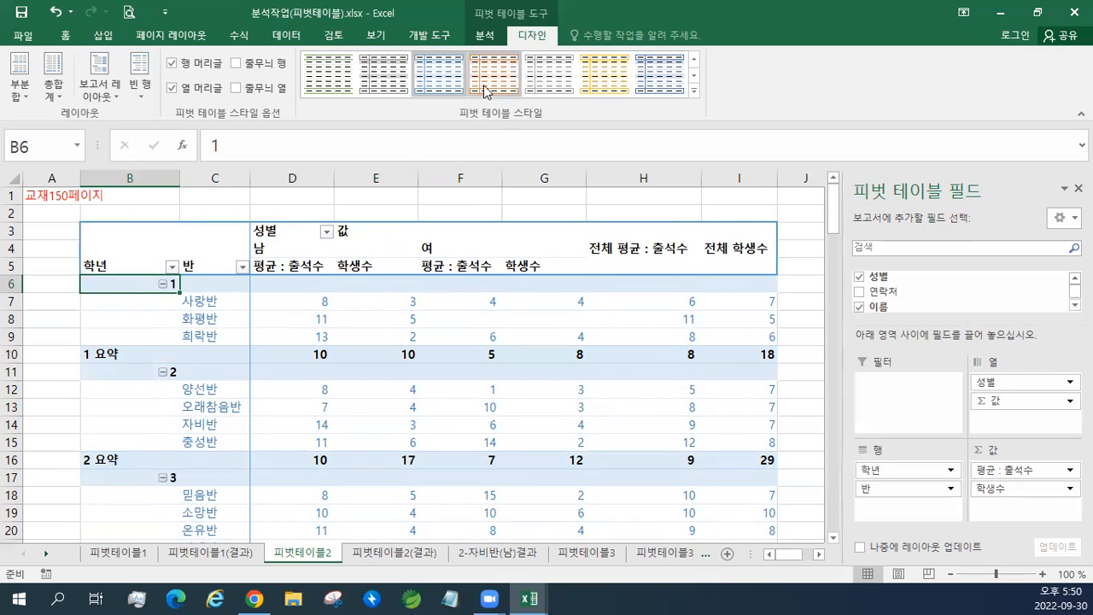
# Try hiding the pivot table field list and showing it again.
pyautogui.click(484, 37)
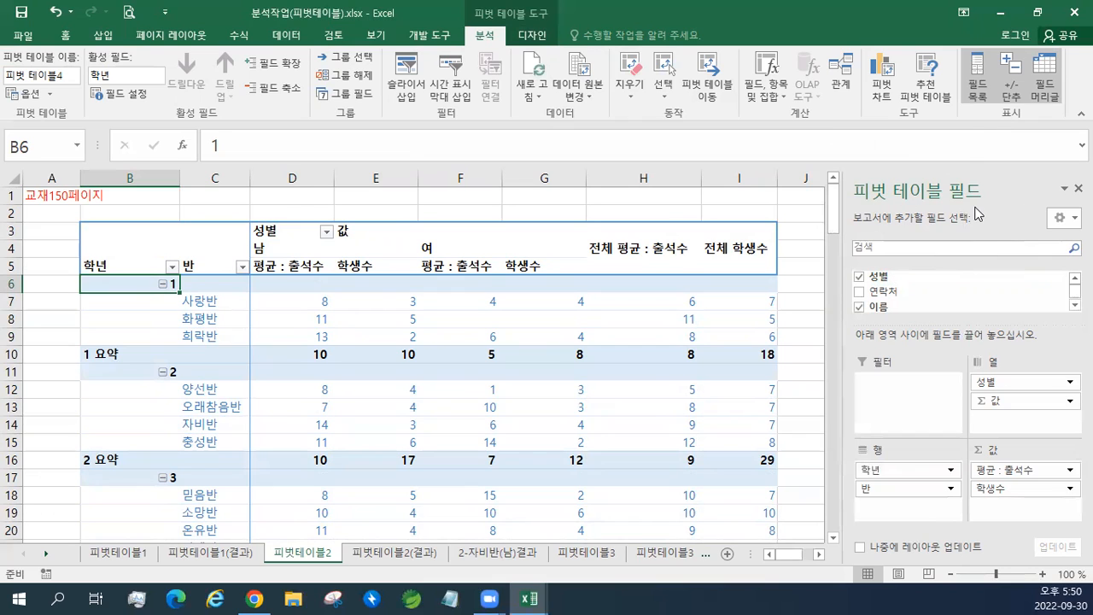
pyautogui.click(972, 101)
pyautogui.click(974, 98)
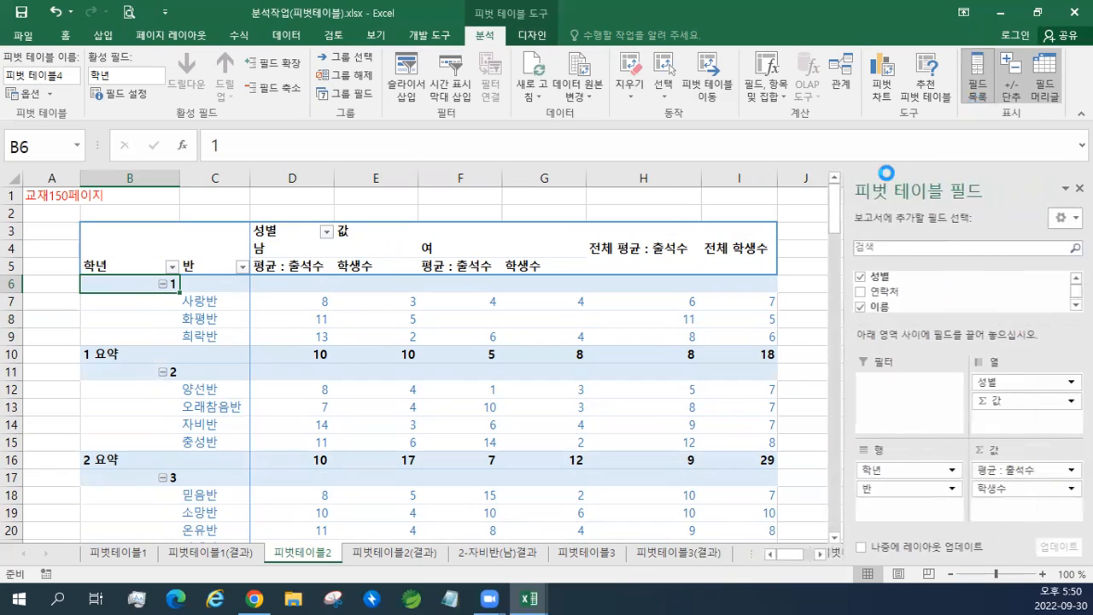
pyautogui.click(974, 107)
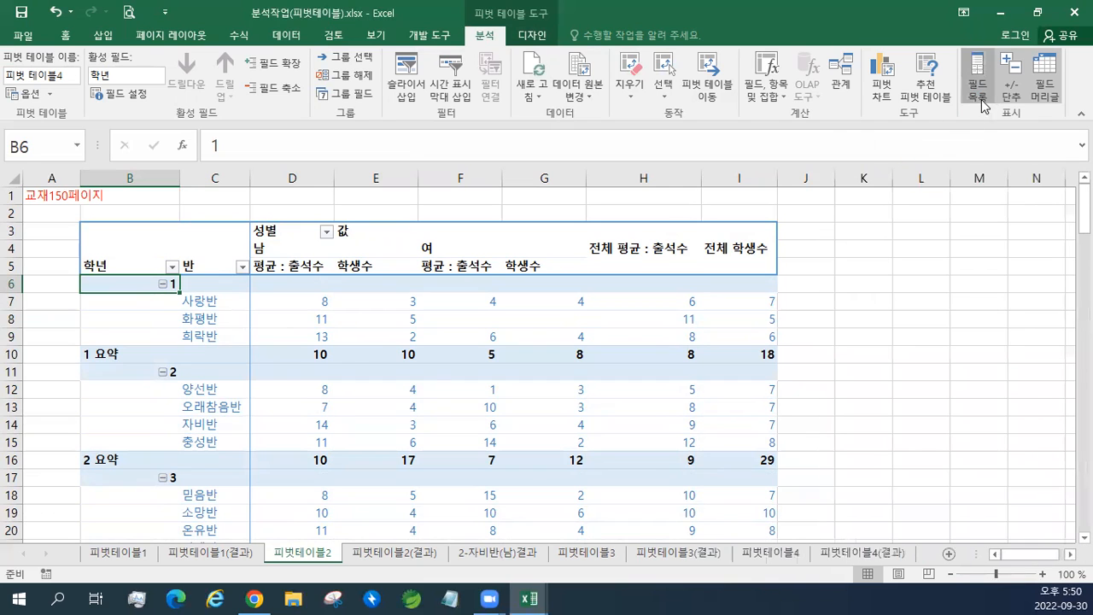
pyautogui.click(982, 105)
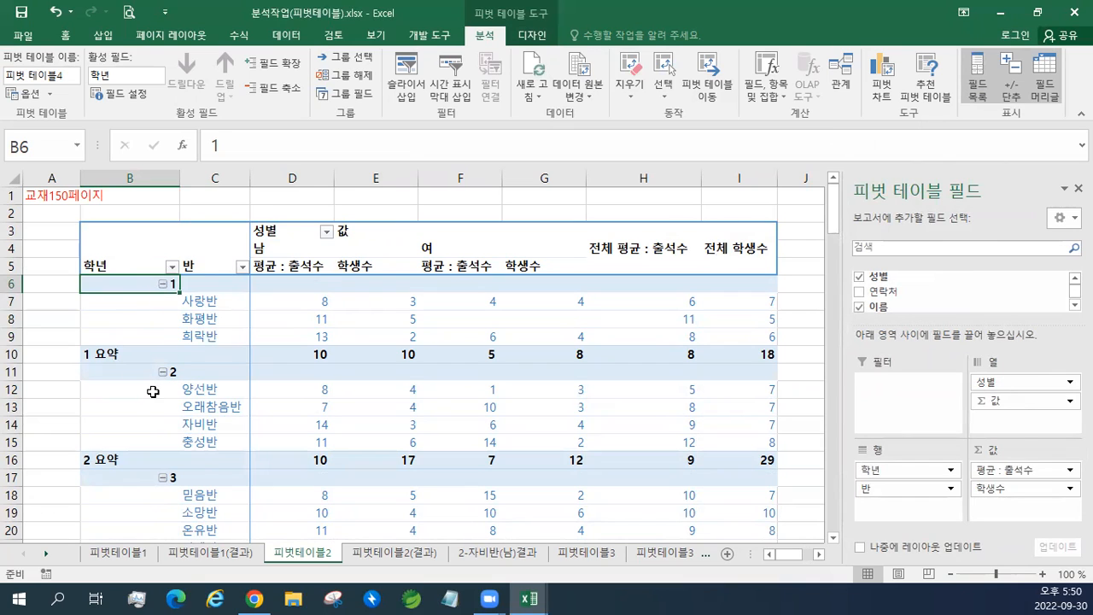
# Toggle the pivot table's expand/collapse (+/-) buttons to compare both displays, leaving them hidden.
pyautogui.click(1011, 98)
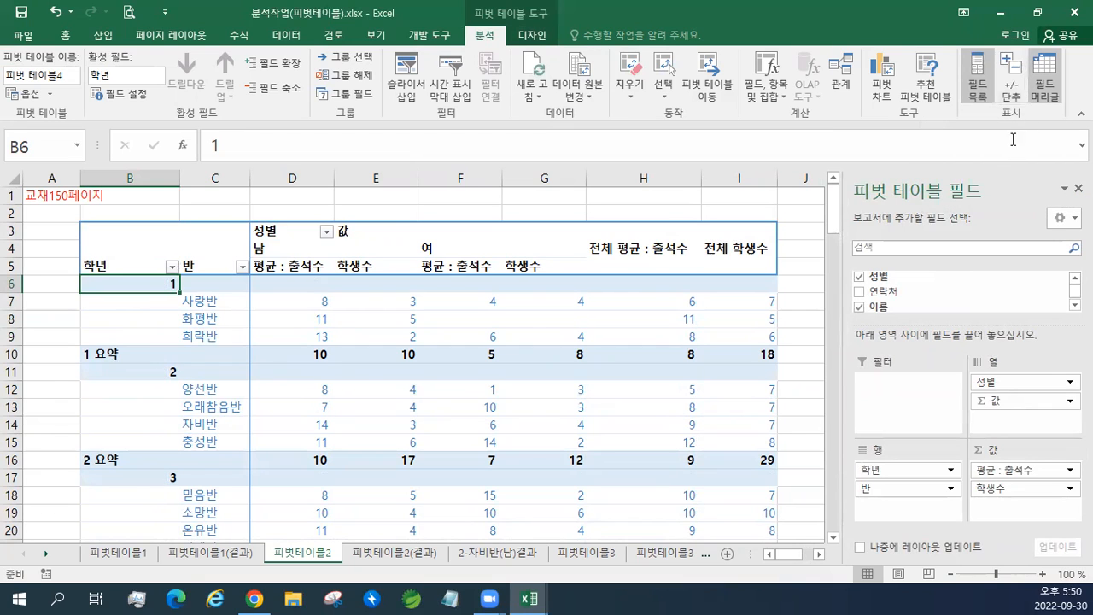
pyautogui.click(1011, 98)
pyautogui.click(1011, 98)
pyautogui.click(1012, 98)
pyautogui.click(1011, 98)
# Extract the source records behind the 남 average 출석수 of 자비반 in 학년 2 onto a new sheet.
pyautogui.click(214, 425)
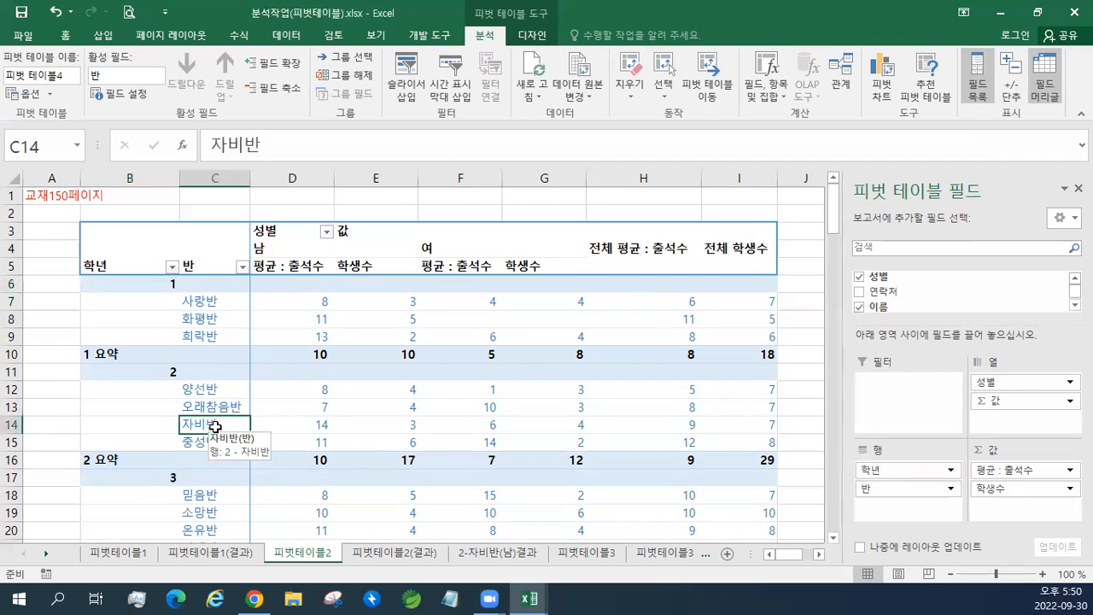
pyautogui.click(288, 427)
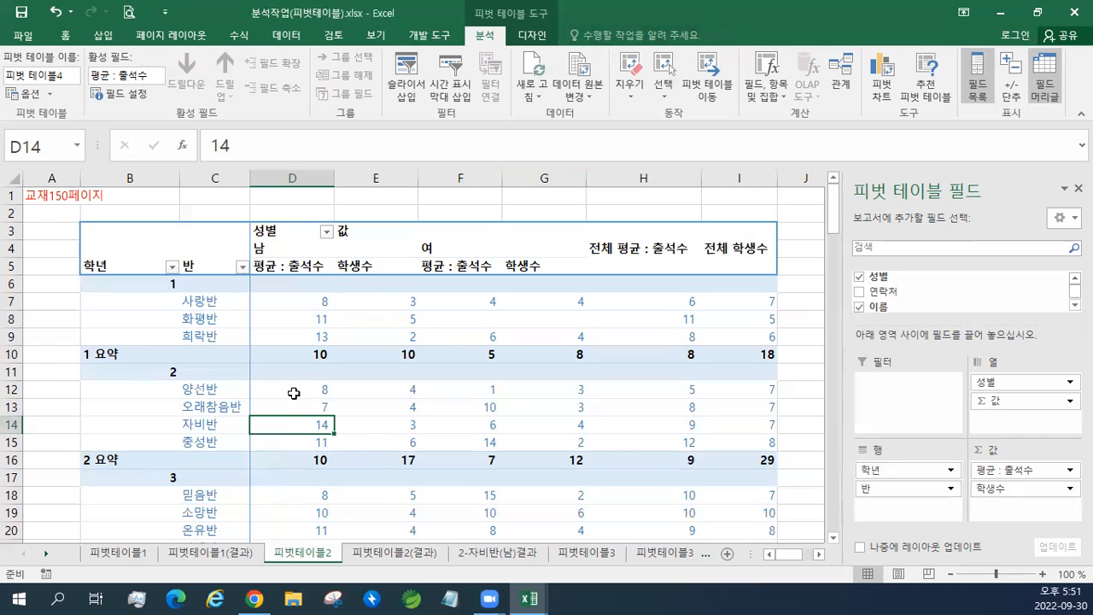
pyautogui.moveTo(286, 424)
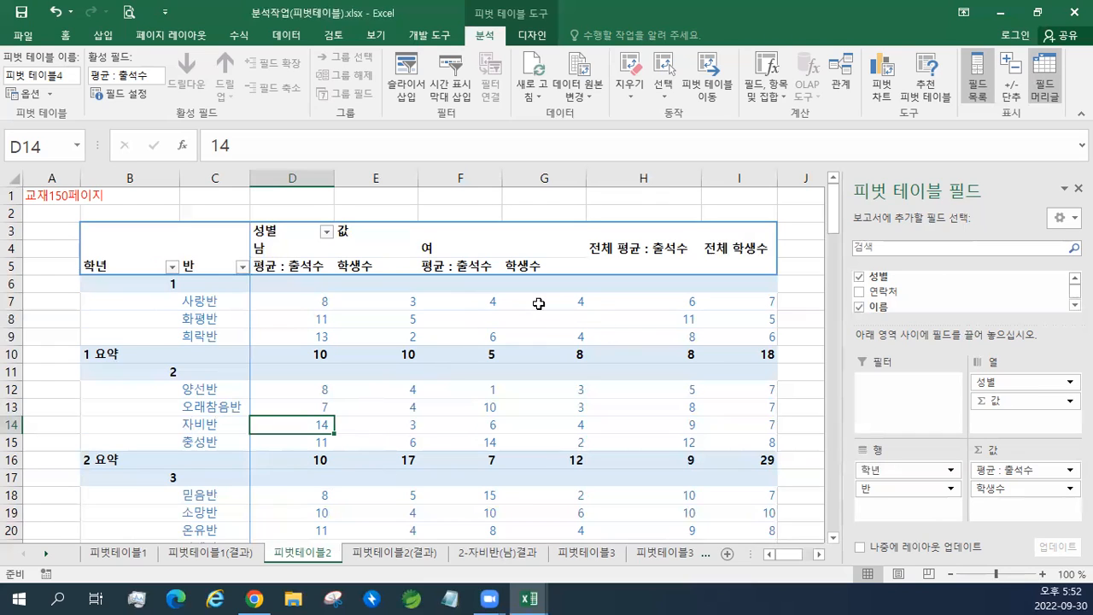
pyautogui.doubleClick(281, 425)
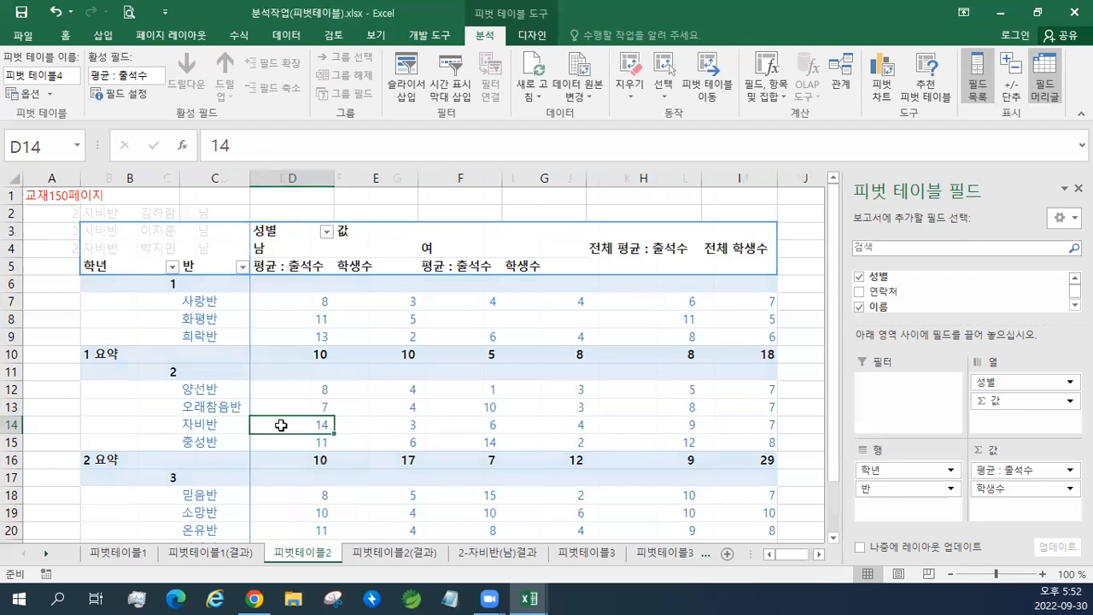
# Reduce the workbook window's size and rename the new detail sheet 2-자비반(남).
pyautogui.click(1037, 12)
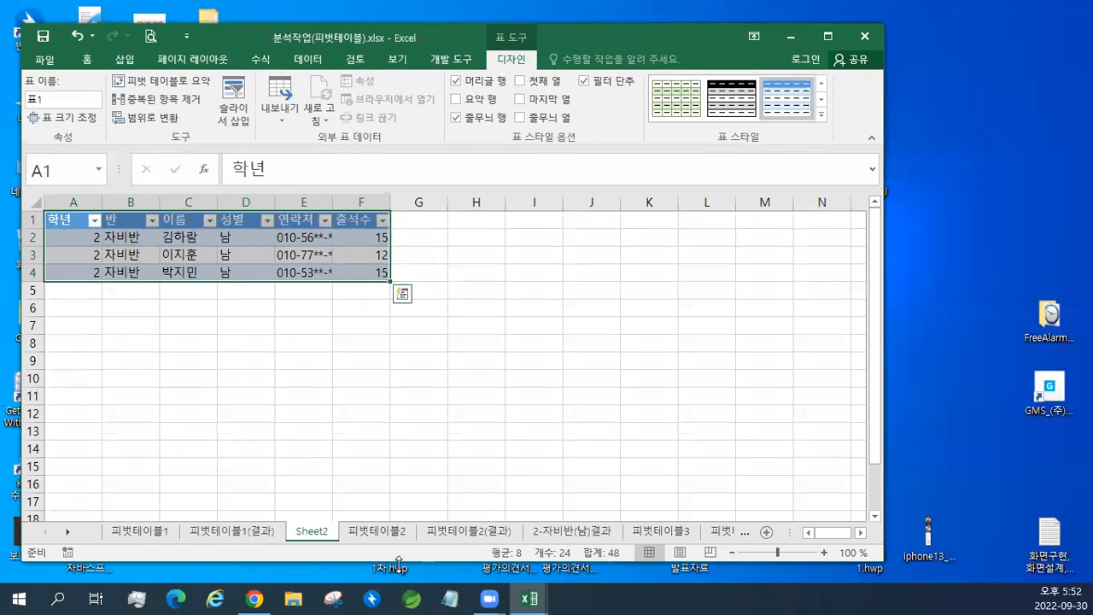
pyautogui.moveTo(398, 561); pyautogui.dragTo(348, 442)
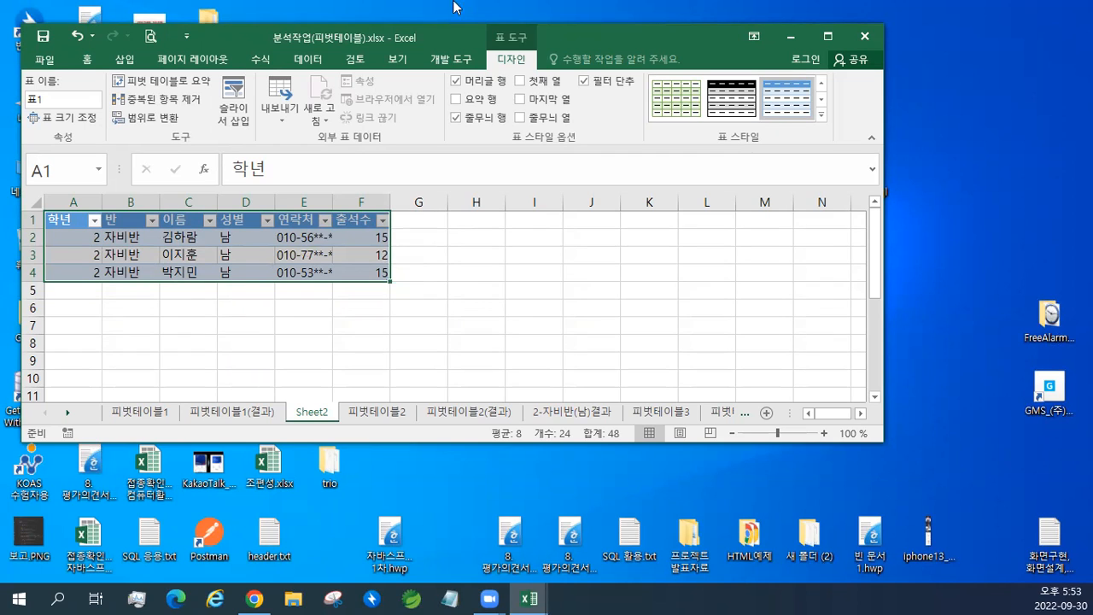
pyautogui.click(87, 59)
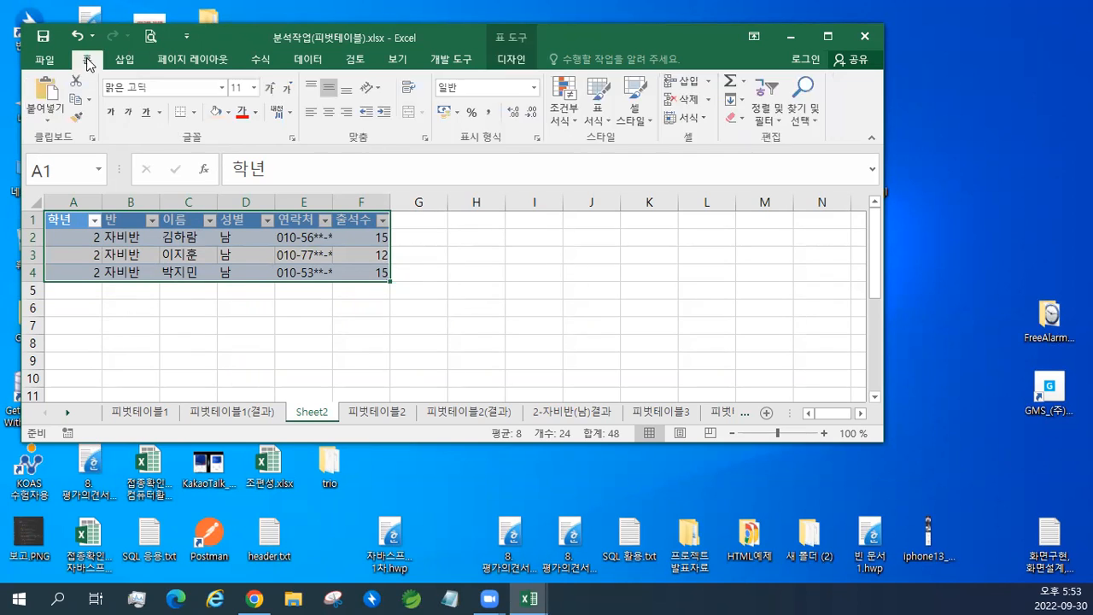
pyautogui.click(685, 117)
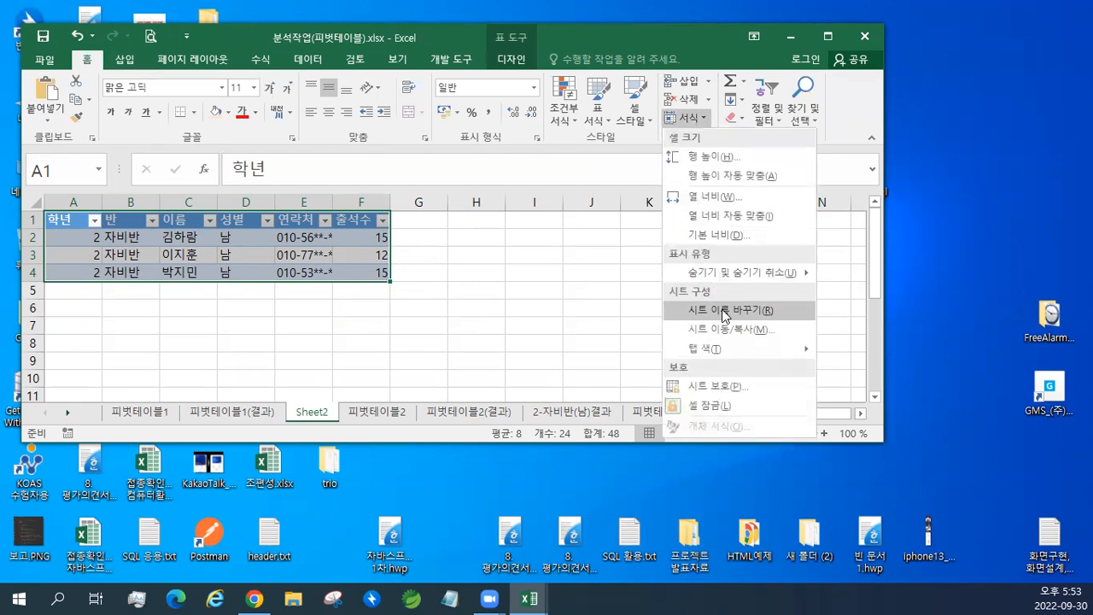
pyautogui.click(723, 313)
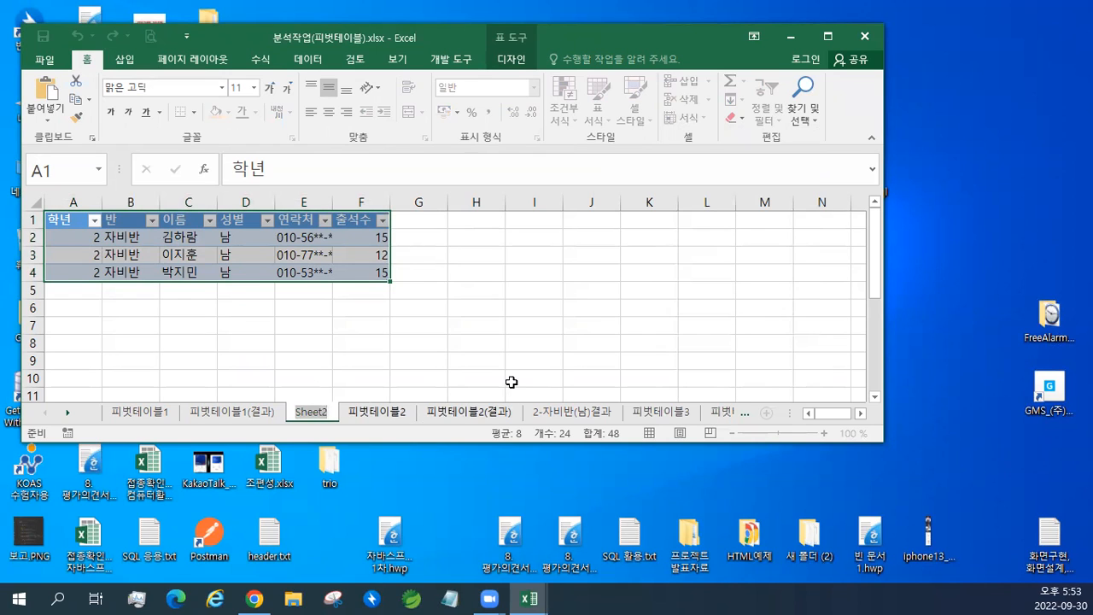
pyautogui.write('2-')
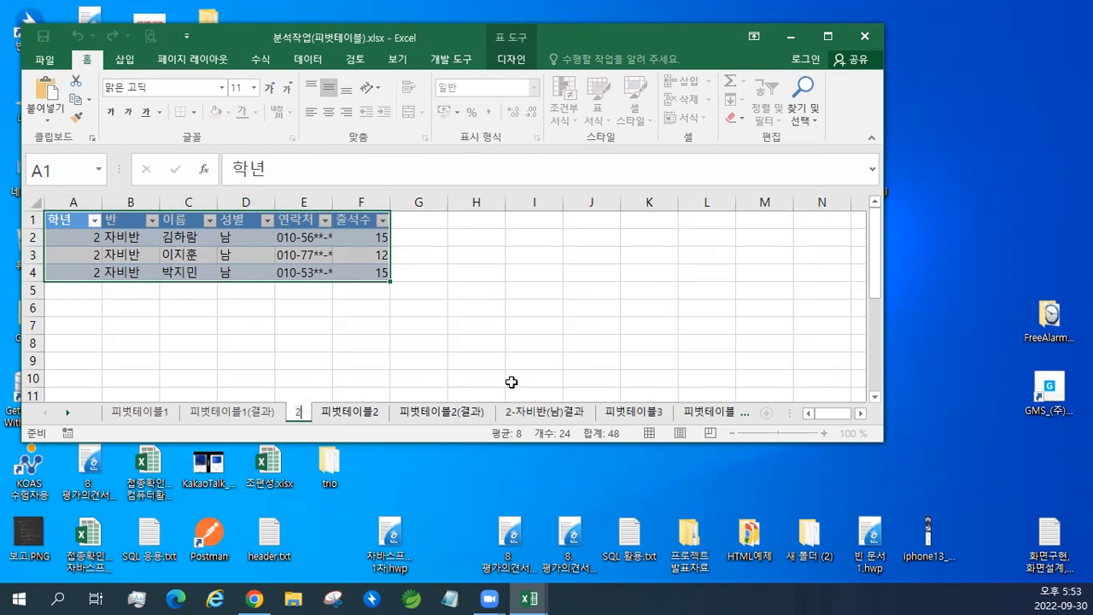
pyautogui.write('자비반(')
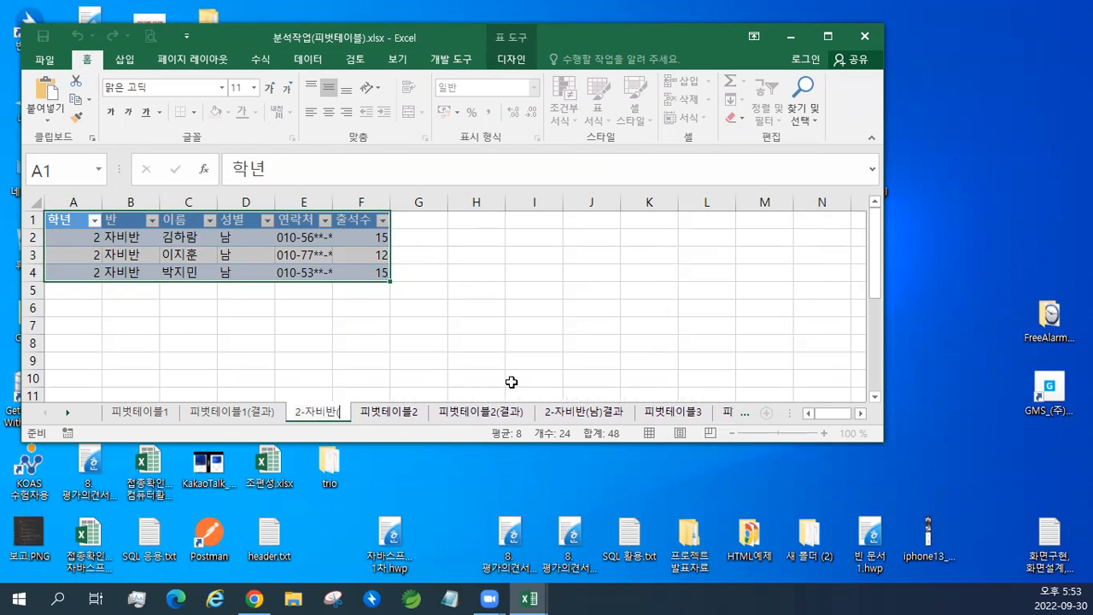
pyautogui.write('남)')
pyautogui.press('Return')
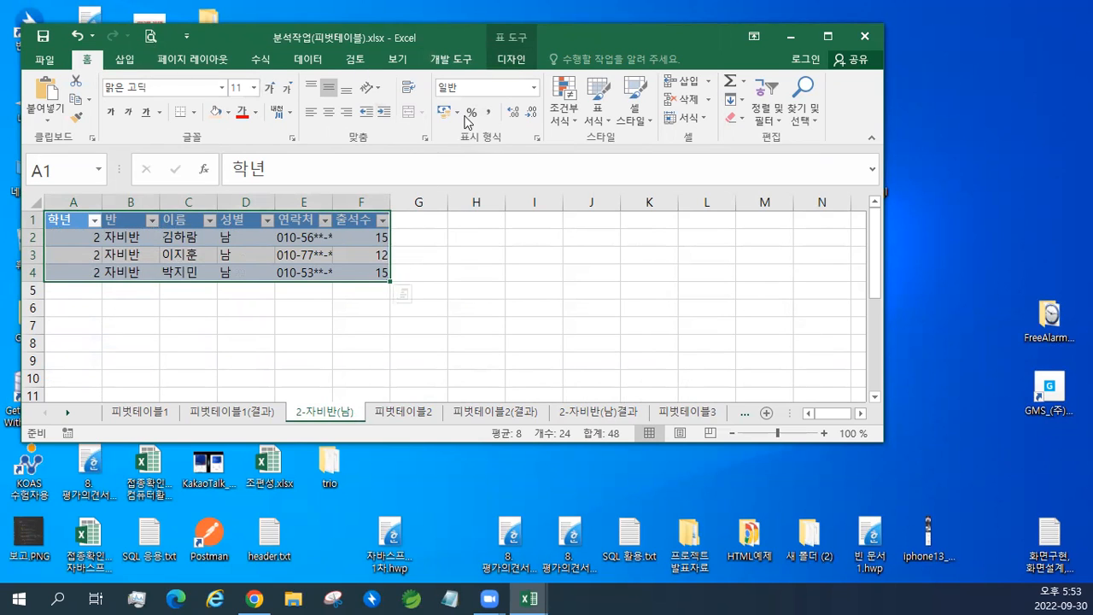
# Move the 2-자비반(남) sheet in front of the 피벗테이블2(결과) sheet.
pyautogui.click(683, 117)
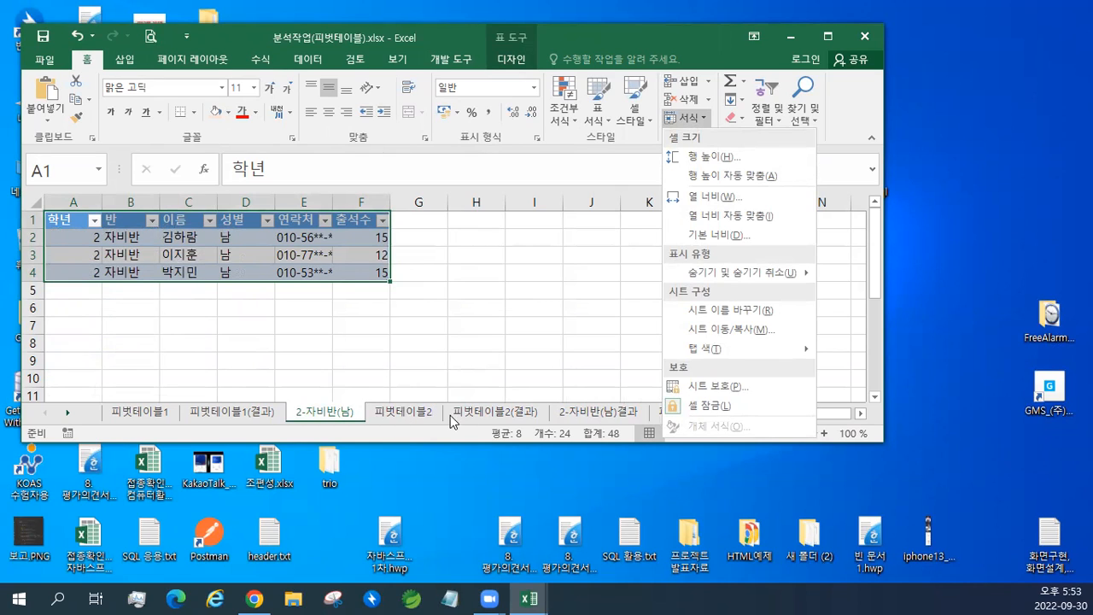
pyautogui.click(755, 335)
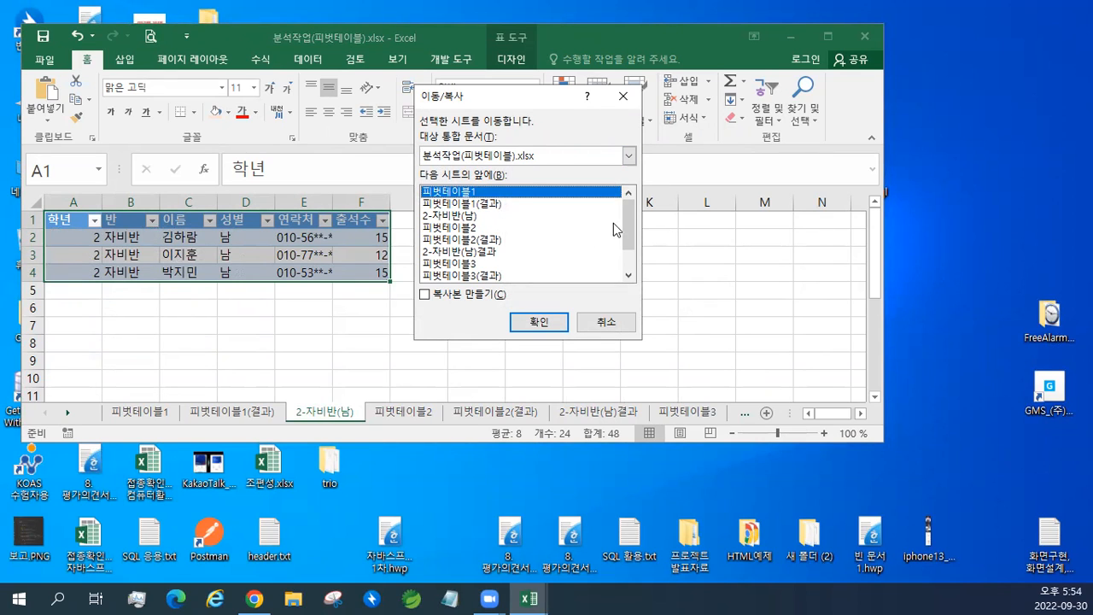
pyautogui.scroll(-2, 628, 229)
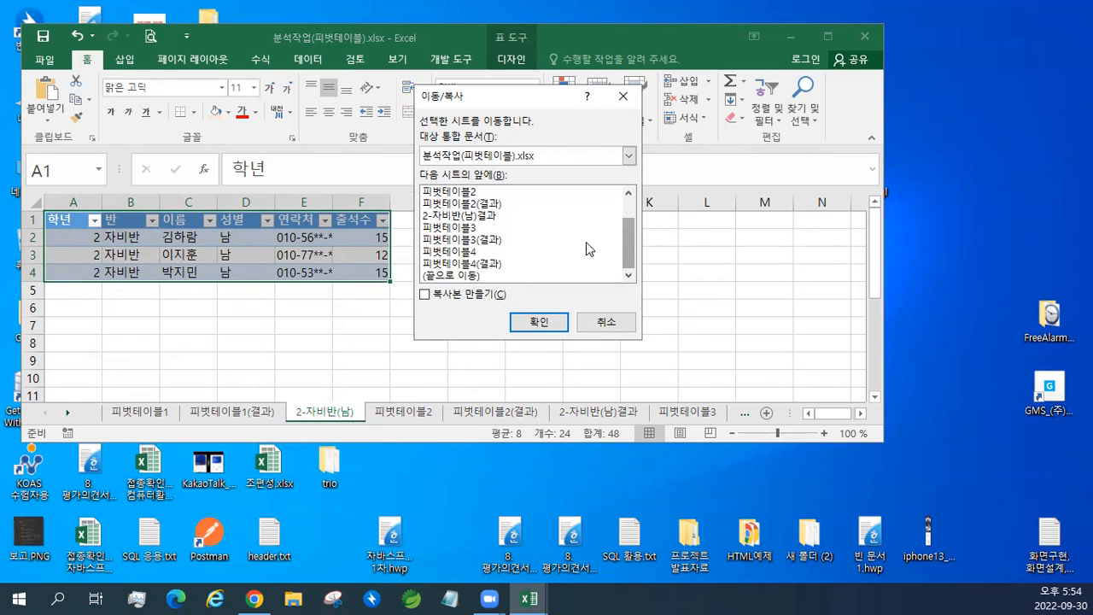
pyautogui.click(462, 193)
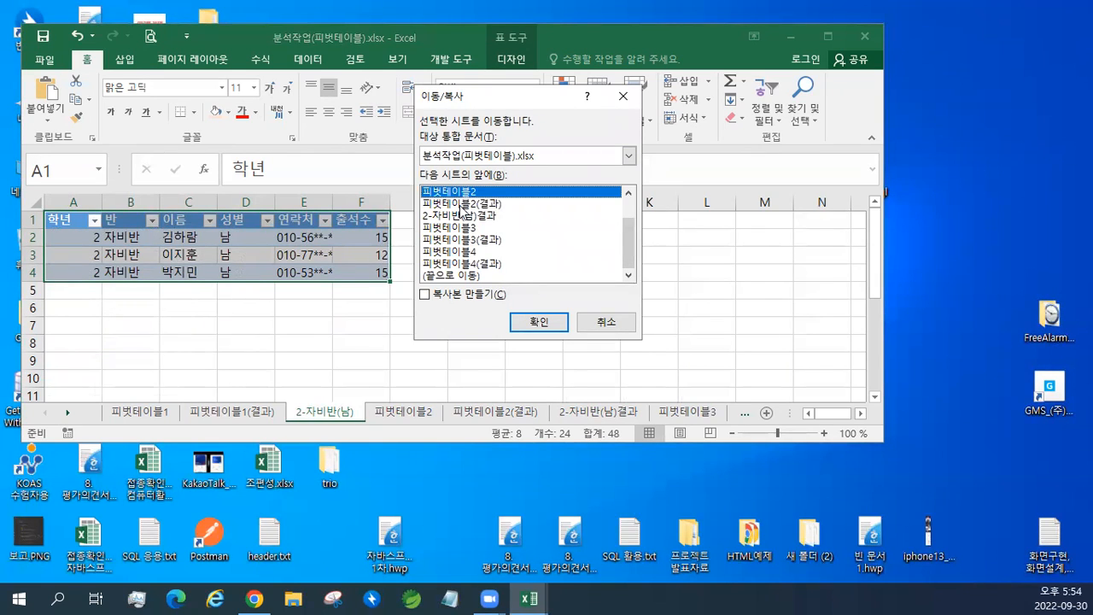
pyautogui.click(462, 204)
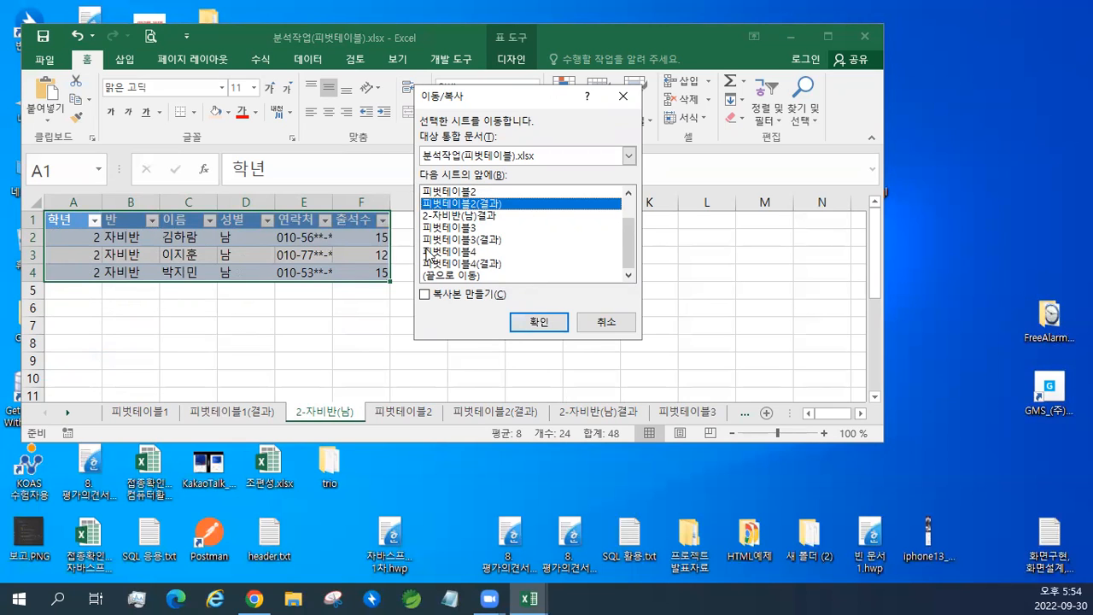
pyautogui.click(546, 321)
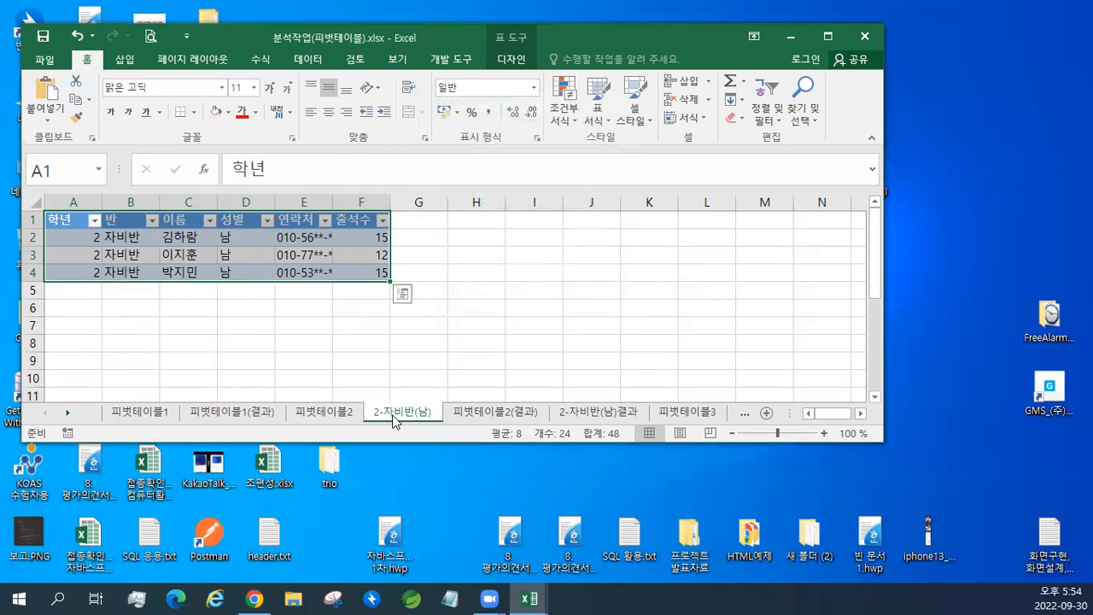
# Save the workbook and switch to the 피벗테이블3 sheet.
pyautogui.click(43, 37)
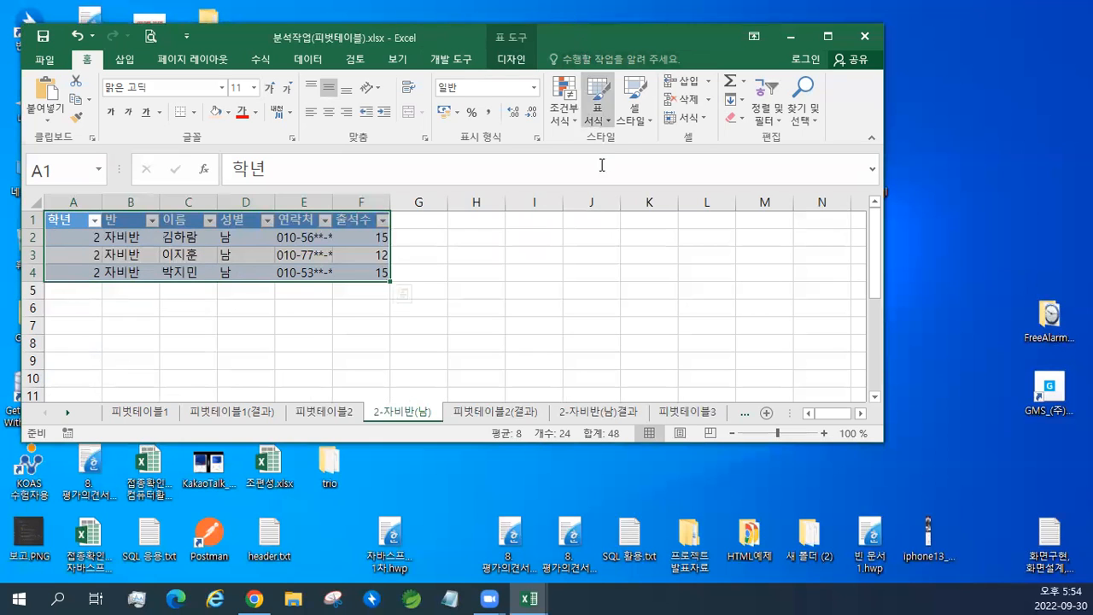
pyautogui.click(692, 412)
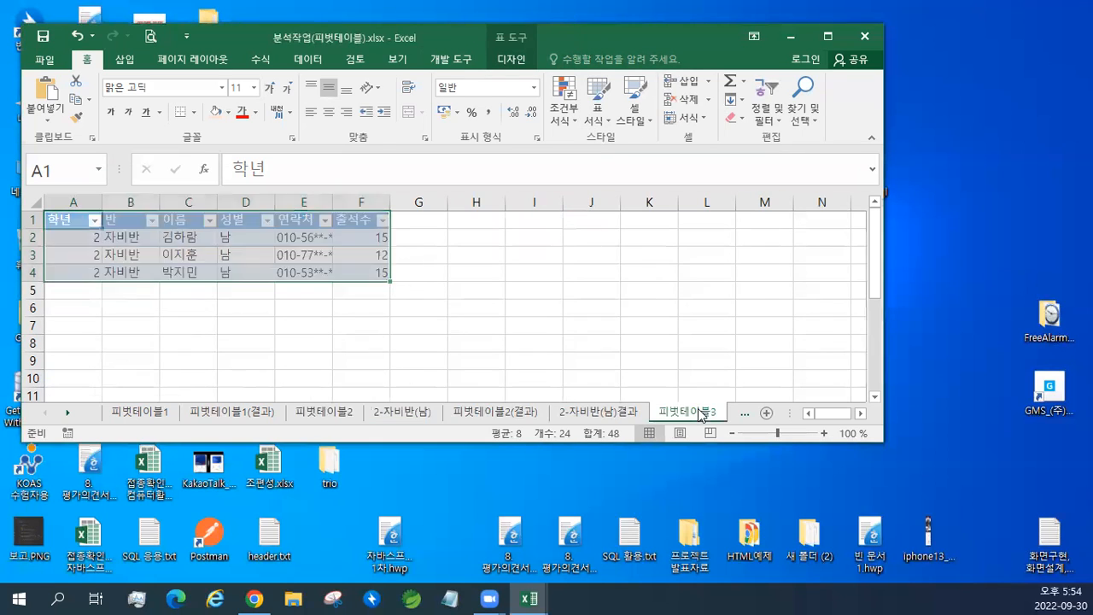
# Enter 교재154페이지 in cell A1 of the 피벗테이블3 sheet in red font and maximize the workbook window.
pyautogui.hotkey('alt', 'd')
pyautogui.press('p')
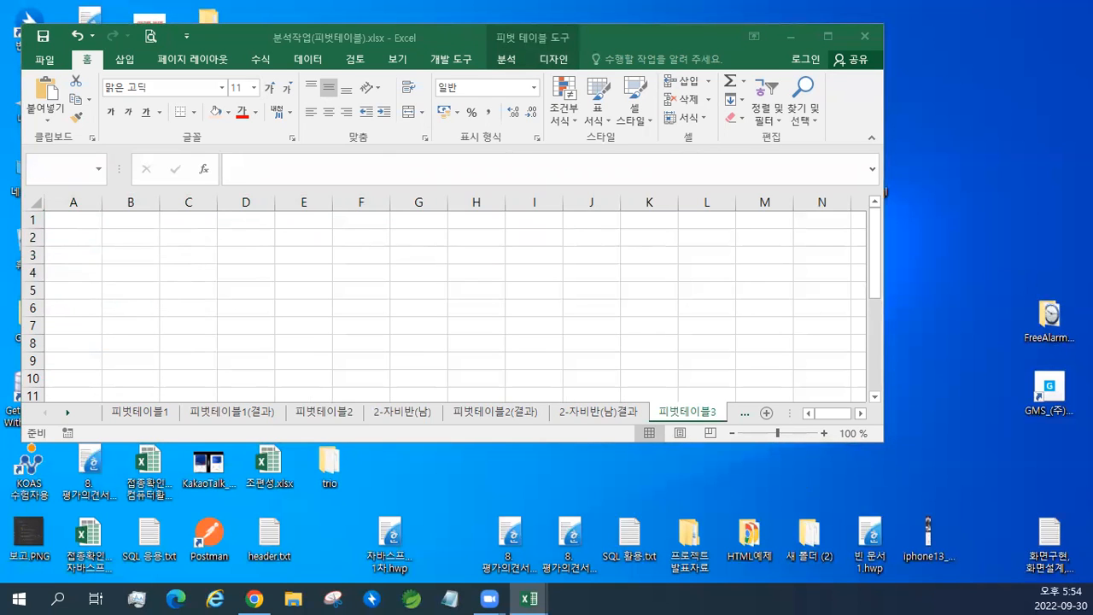
pyautogui.click(70, 219)
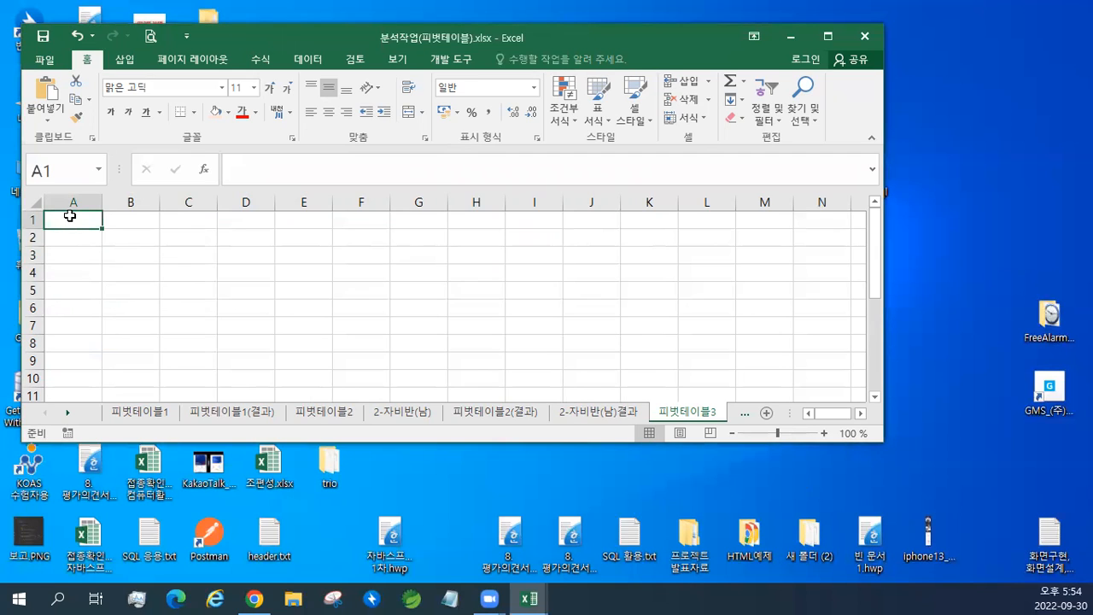
pyautogui.write('교재')
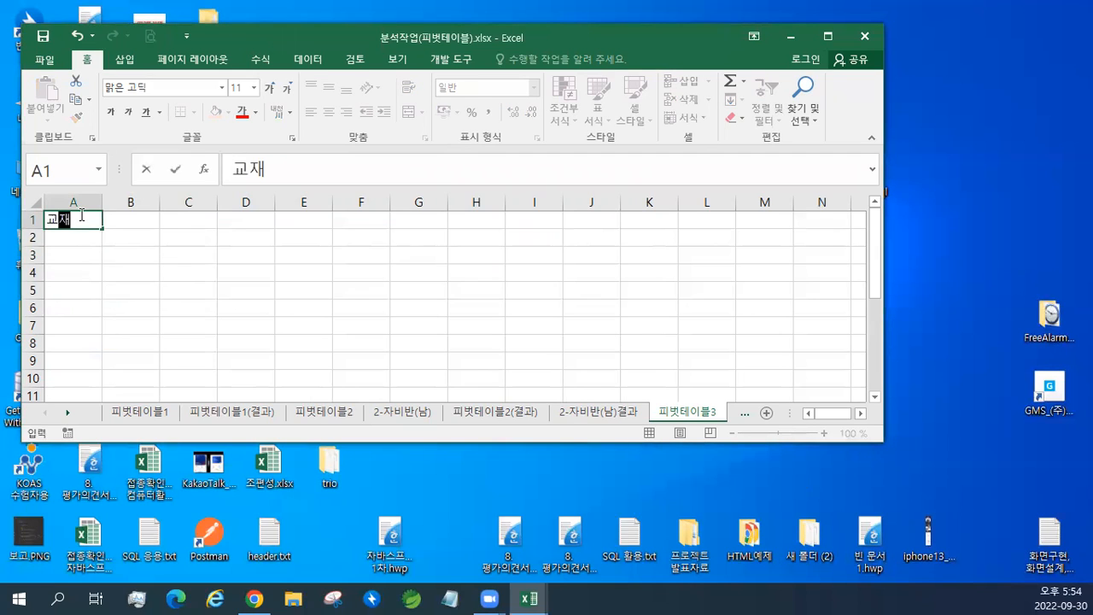
pyautogui.write('154페이지')
pyautogui.press('Return')
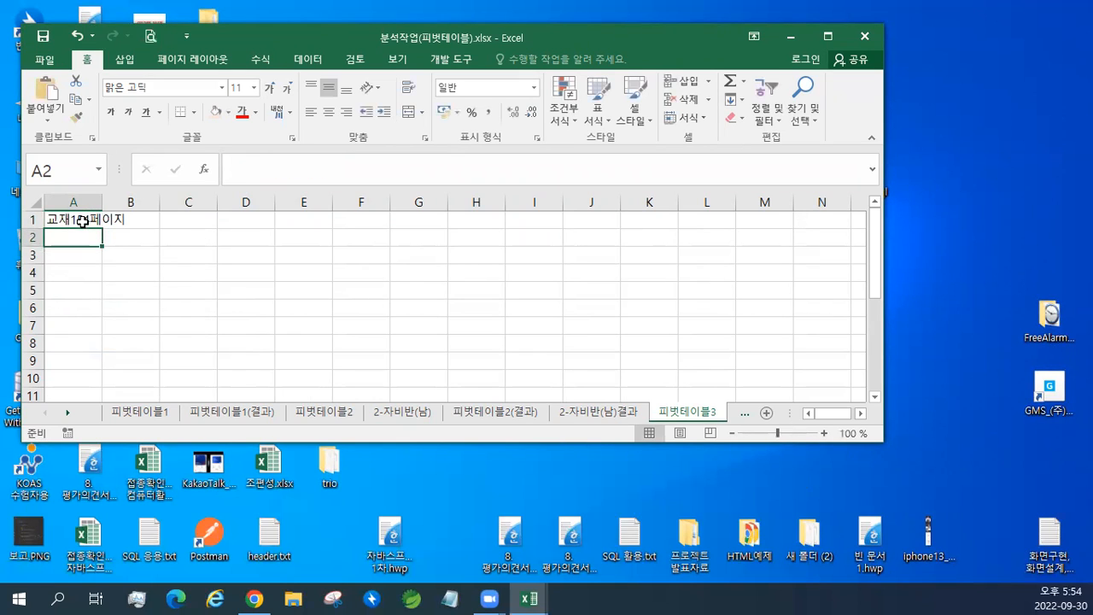
pyautogui.click(82, 220)
pyautogui.click(241, 112)
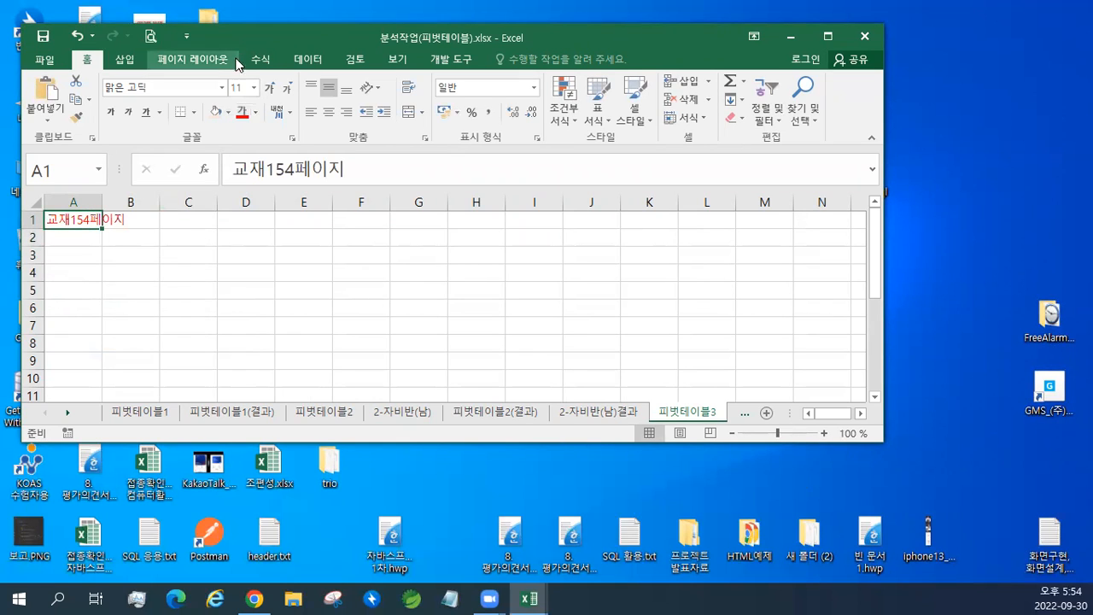
pyautogui.doubleClick(247, 39)
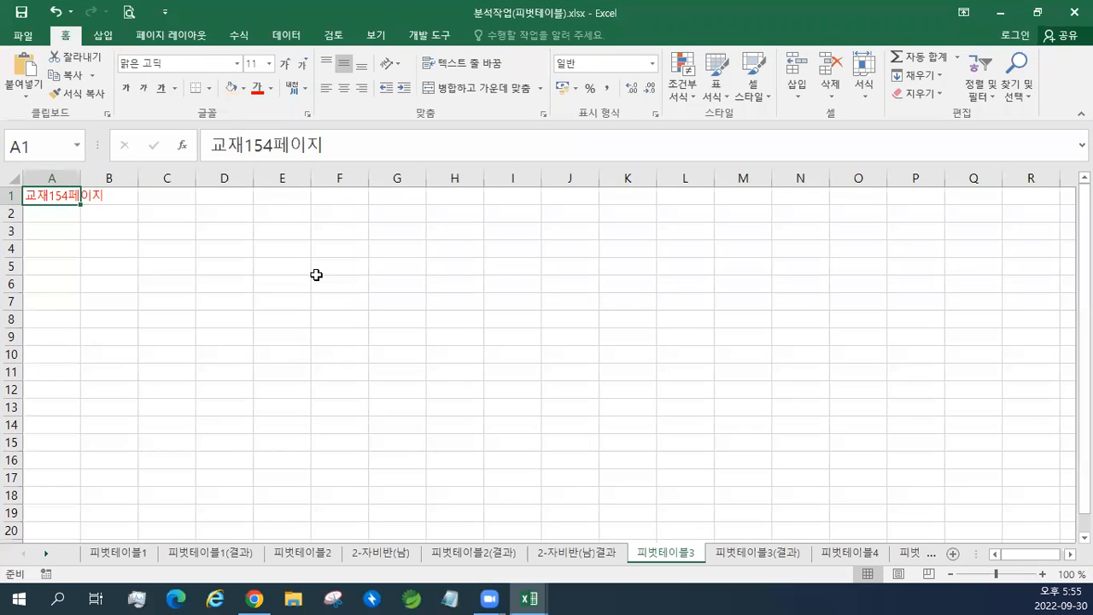
pyautogui.scroll(1, 316, 274)
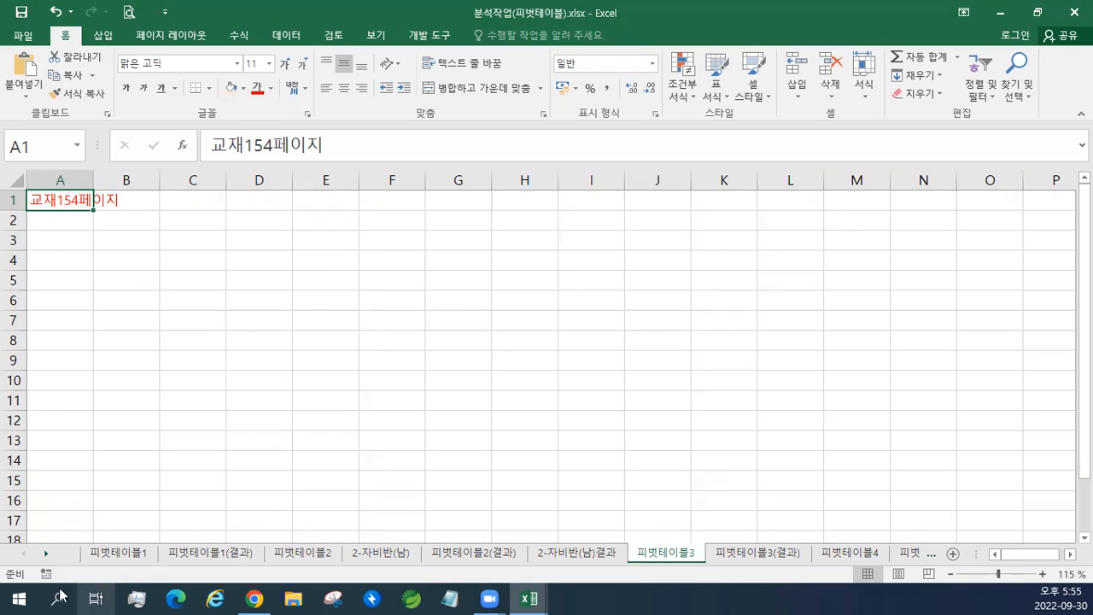
# Review the file types offered when opening a file, then return to the worksheet without opening anything.
pyautogui.click(24, 36)
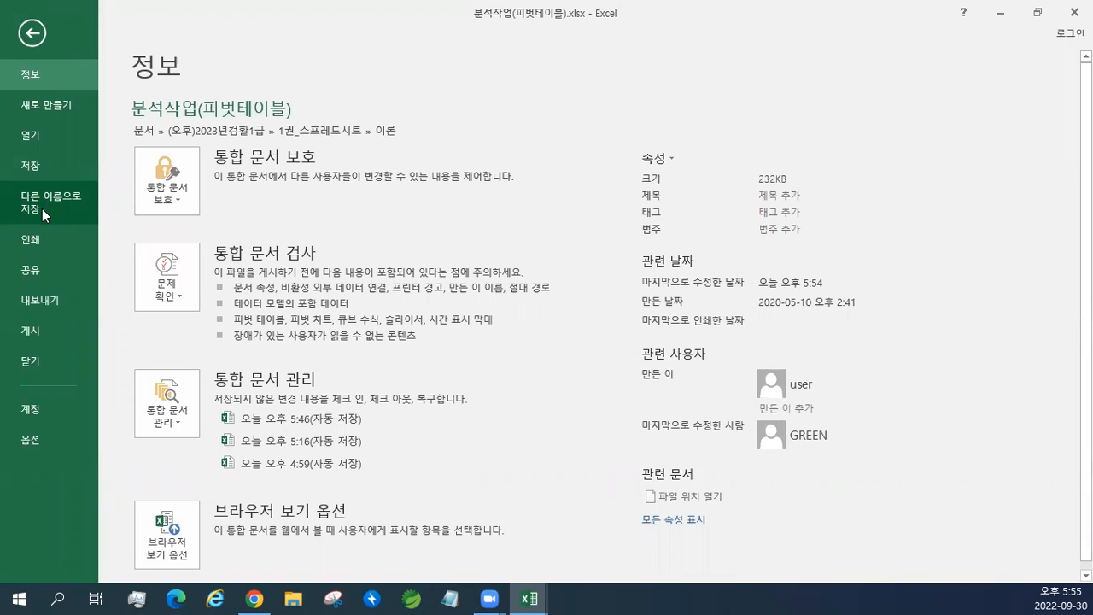
pyautogui.click(42, 209)
pyautogui.click(29, 147)
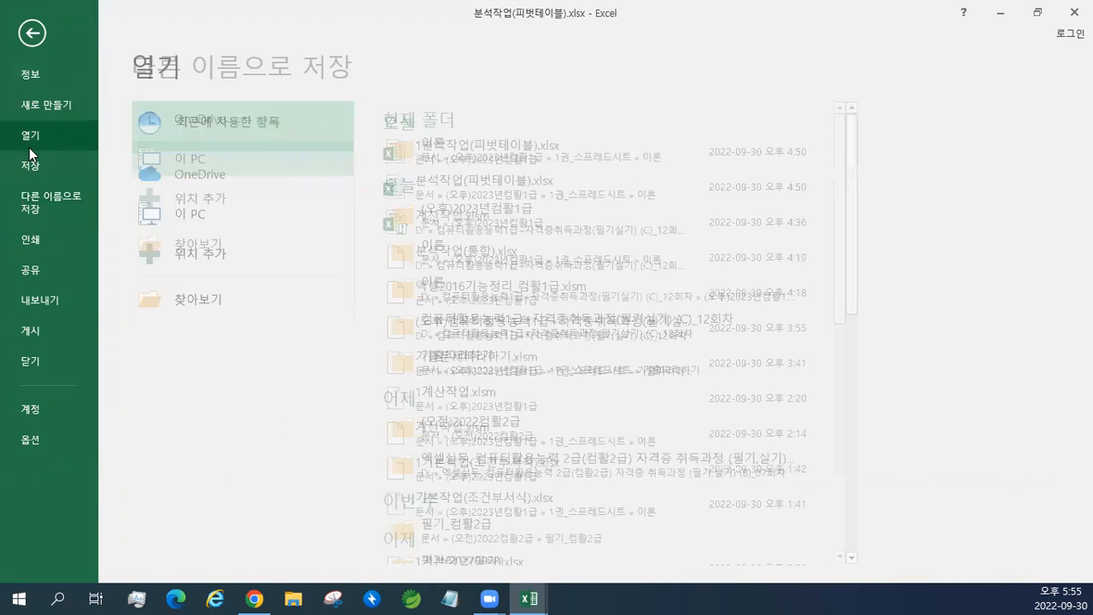
pyautogui.click(274, 295)
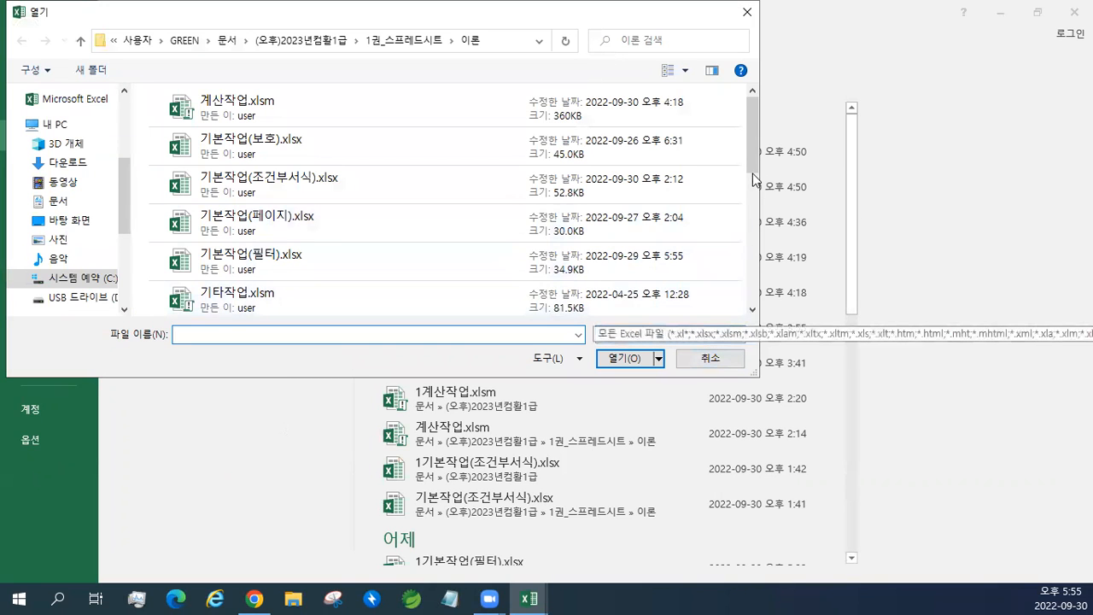
pyautogui.click(740, 338)
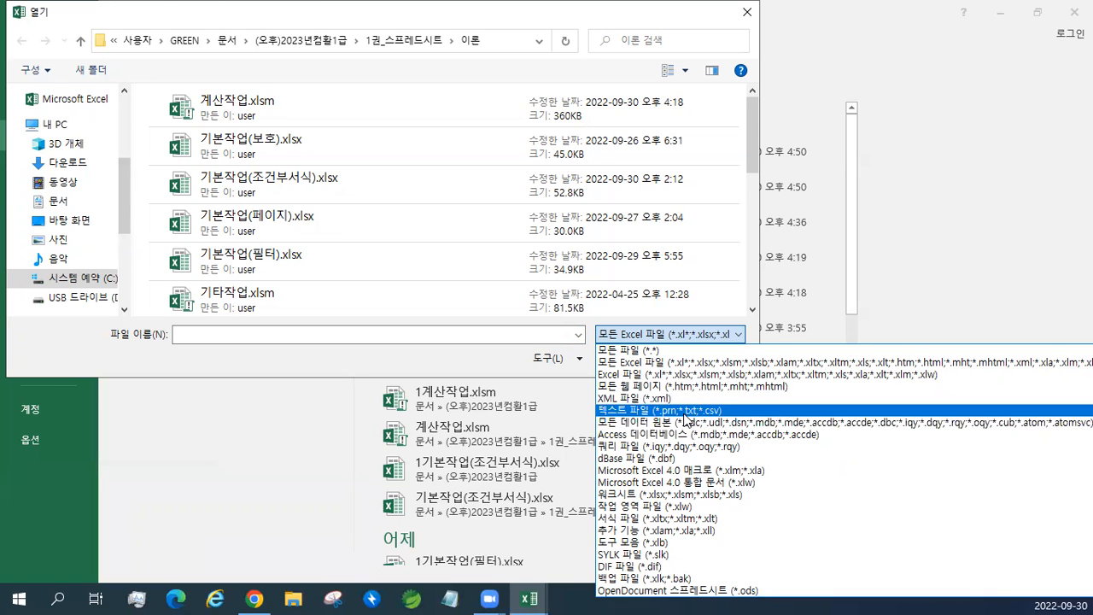
pyautogui.click(750, 14)
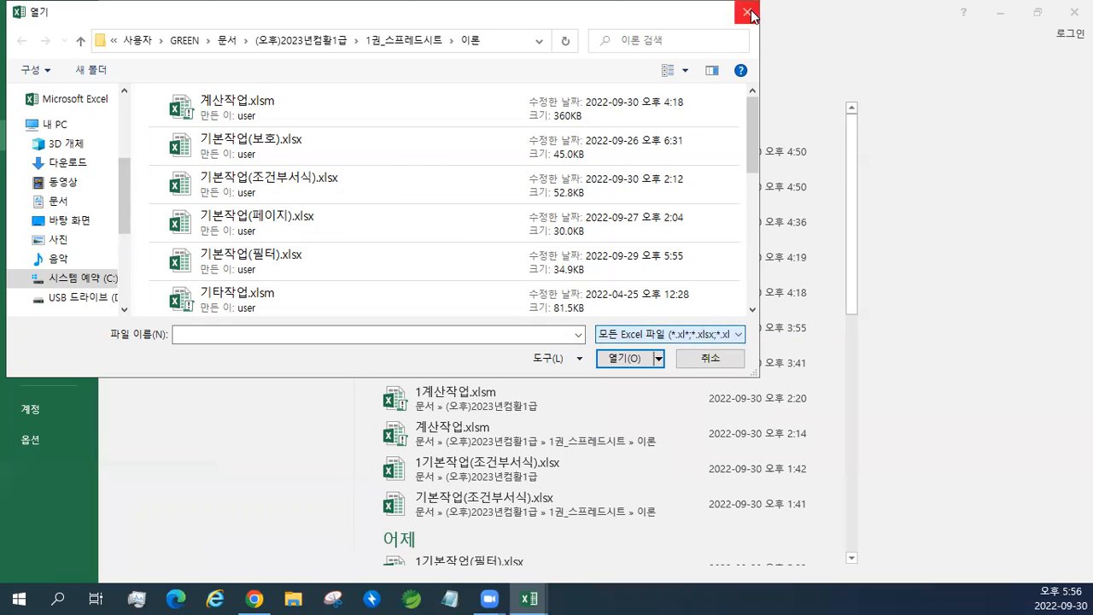
pyautogui.click(750, 14)
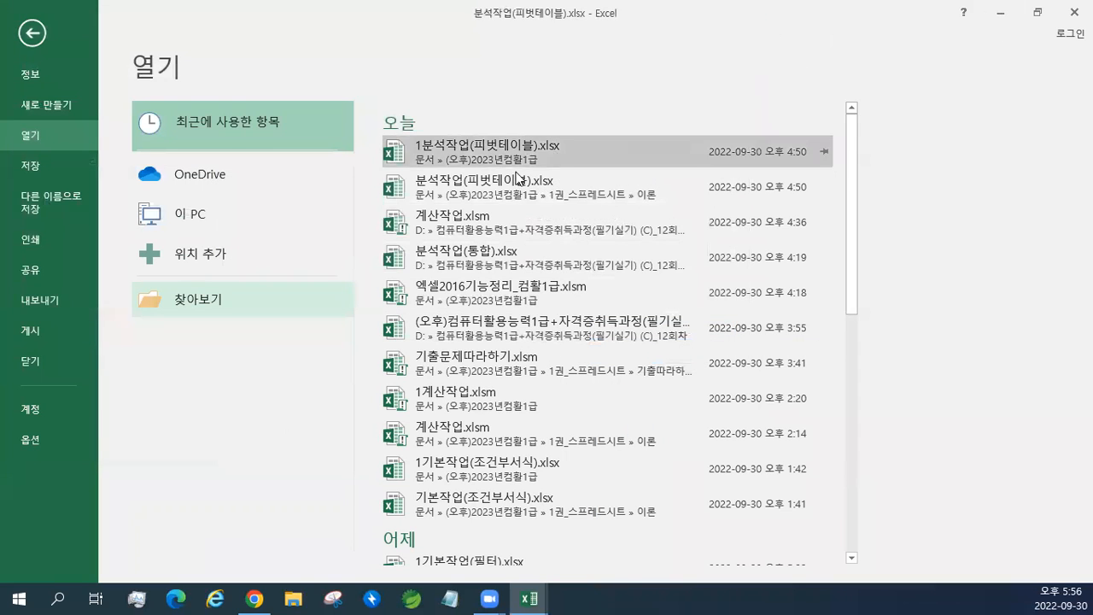
pyautogui.click(32, 36)
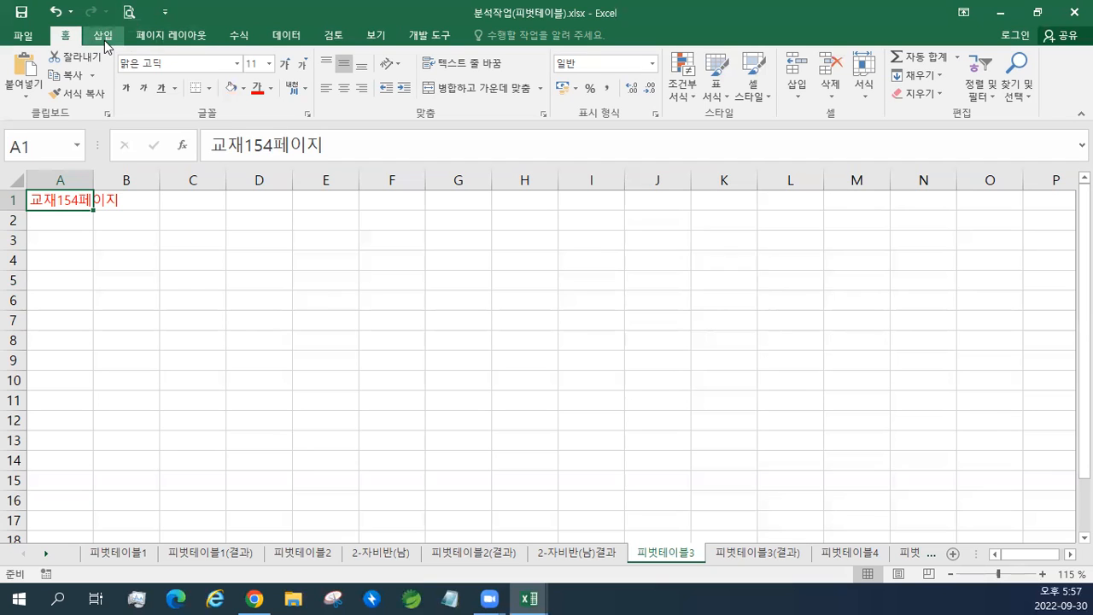
# Start a PivotTable from cell A1 using an external data source and browse for a source file beyond the existing connections.
pyautogui.click(103, 37)
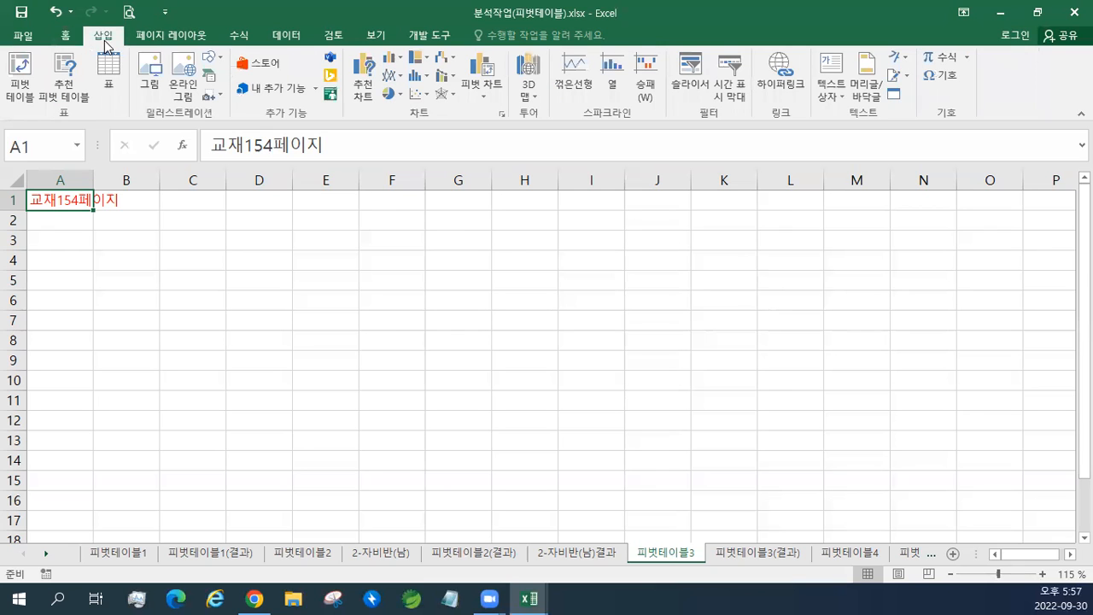
pyautogui.click(31, 88)
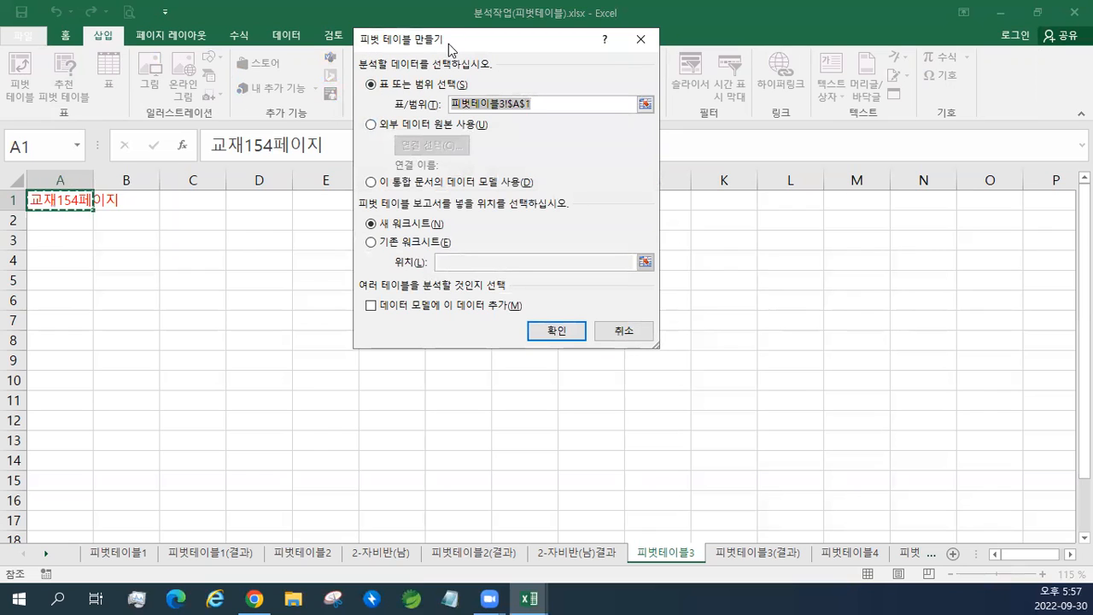
pyautogui.click(397, 125)
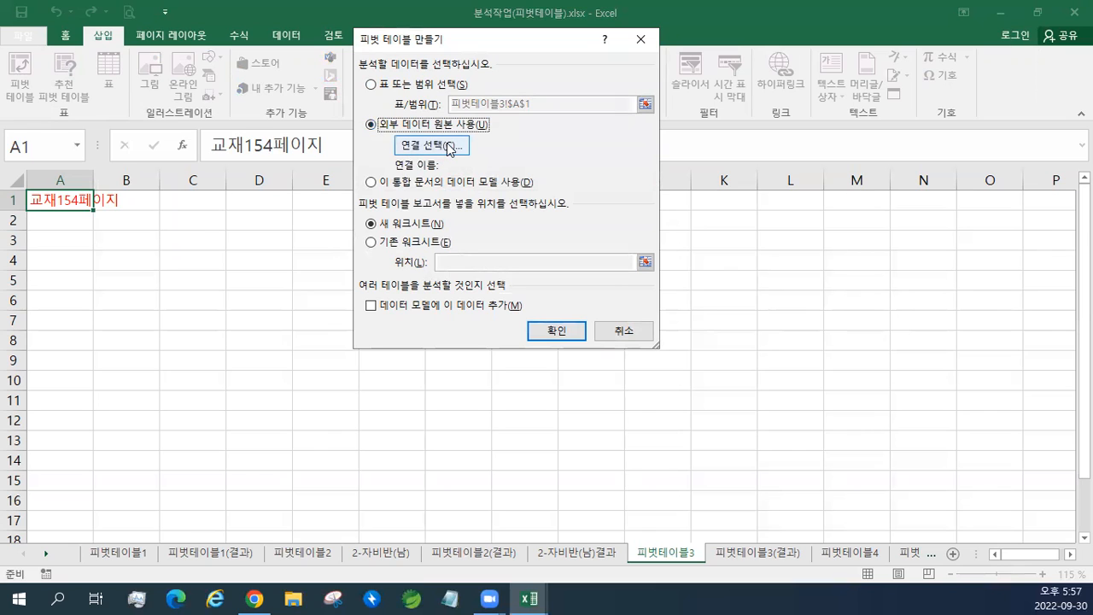
pyautogui.click(450, 149)
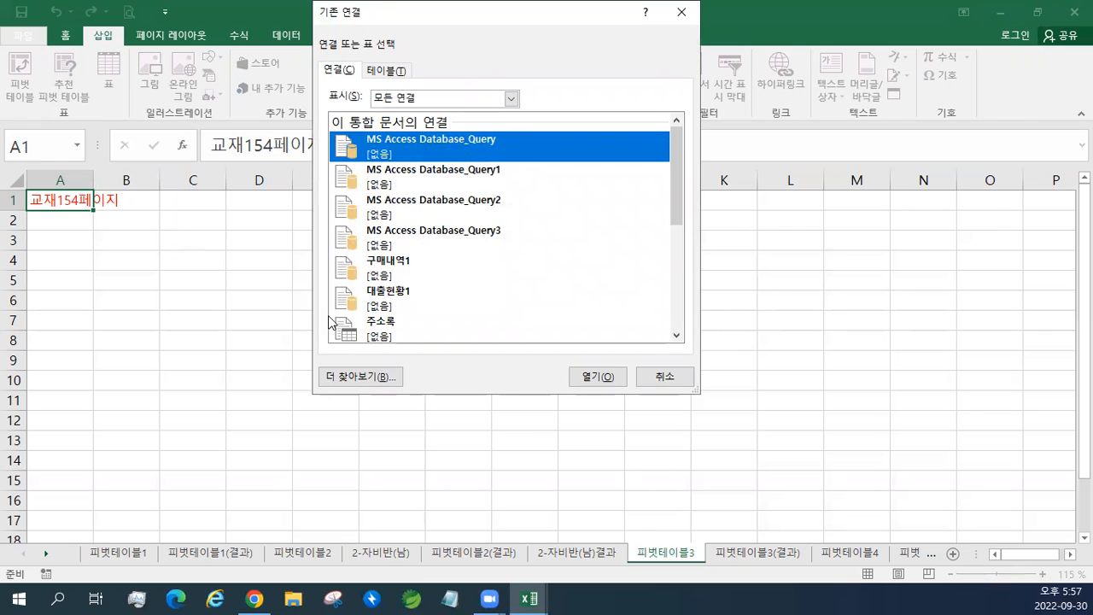
pyautogui.moveTo(677, 172); pyautogui.dragTo(649, 140)
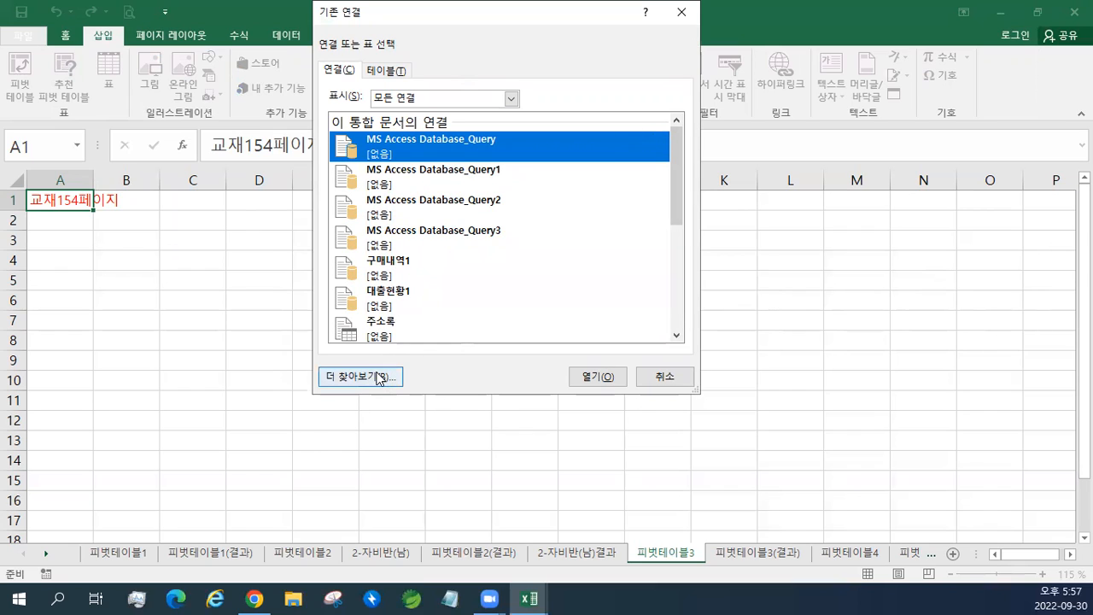
pyautogui.click(377, 377)
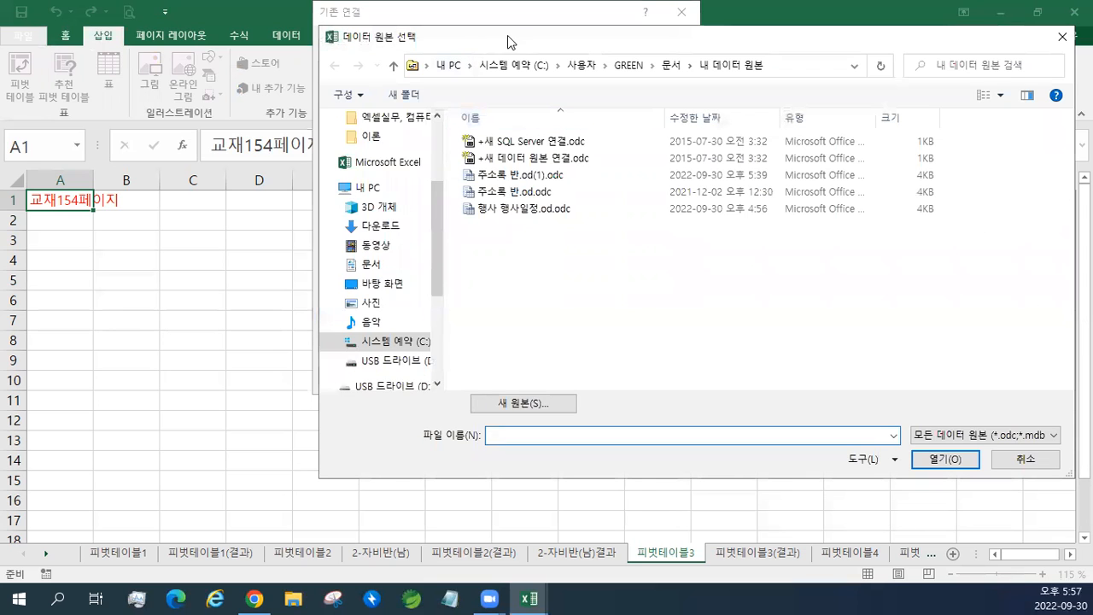
# Open 구매내역.csv from the 문서 > (오후)2023년컴활1급 > 1권_스프레드시트 > 이론 folder as the data source.
pyautogui.moveTo(507, 35); pyautogui.dragTo(520, 38)
pyautogui.click(383, 264)
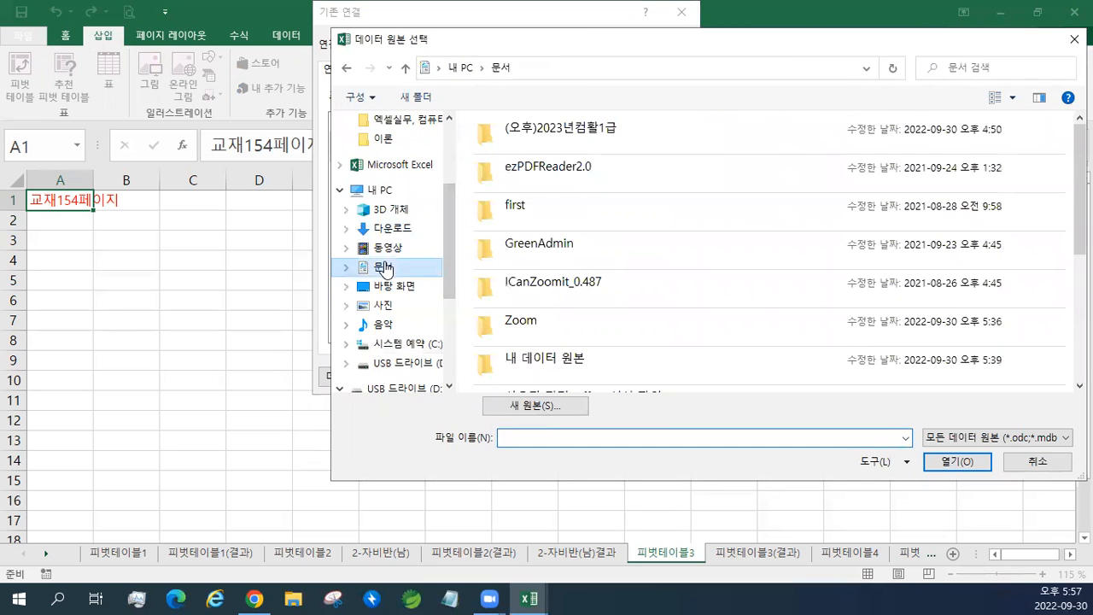
pyautogui.doubleClick(548, 128)
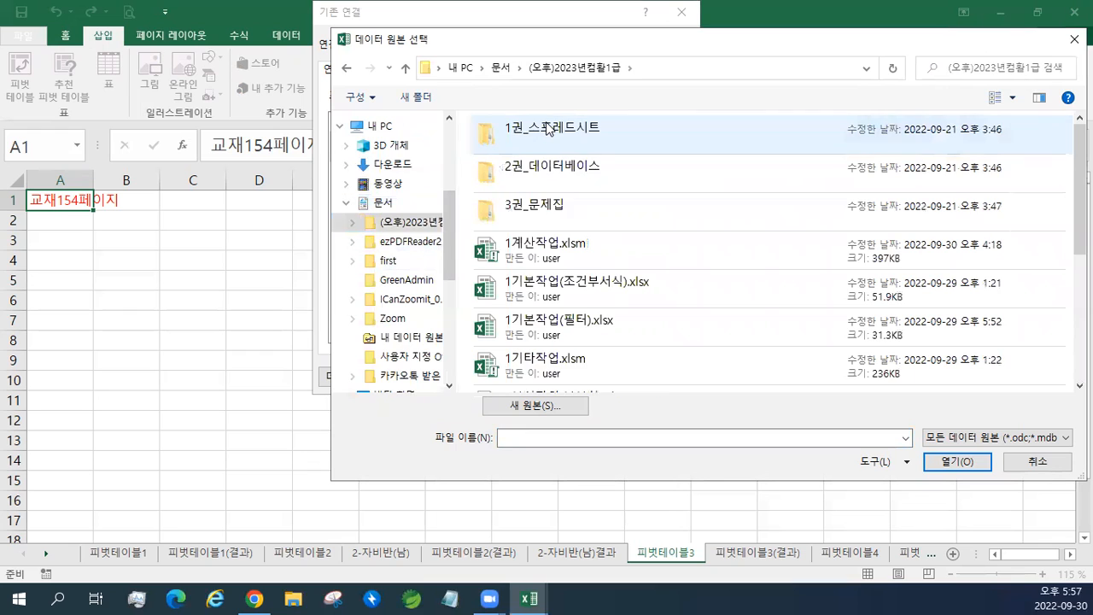
pyautogui.doubleClick(547, 128)
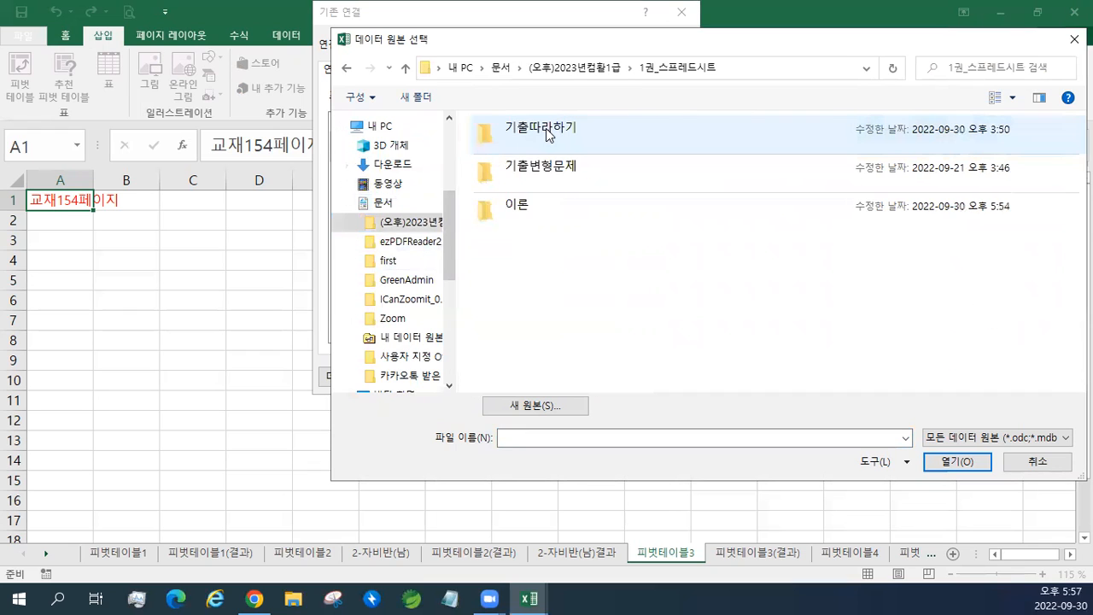
pyautogui.doubleClick(532, 205)
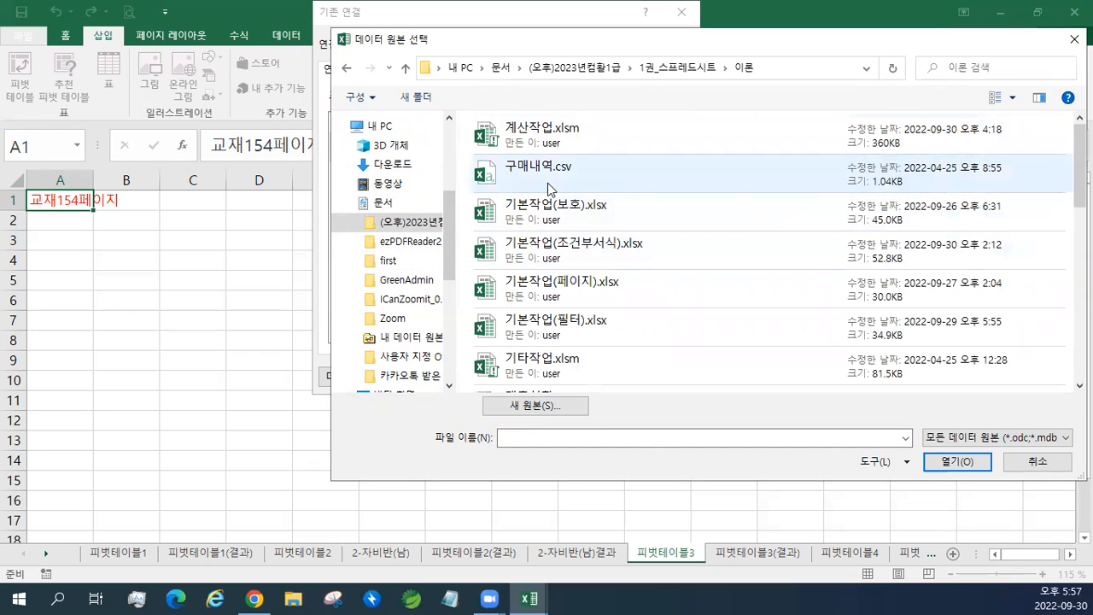
pyautogui.click(524, 183)
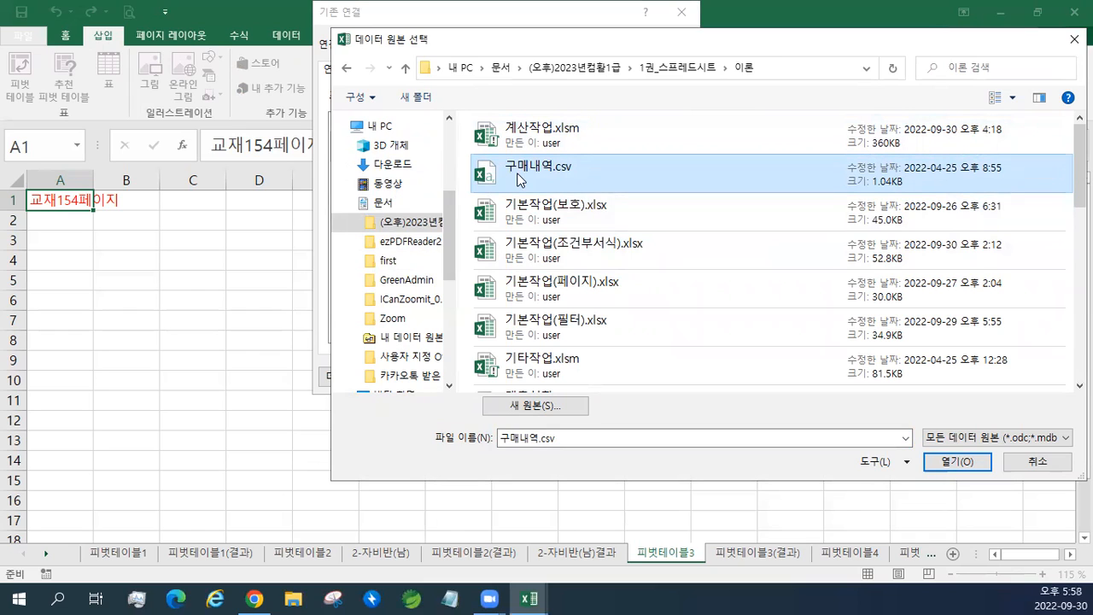
pyautogui.click(954, 469)
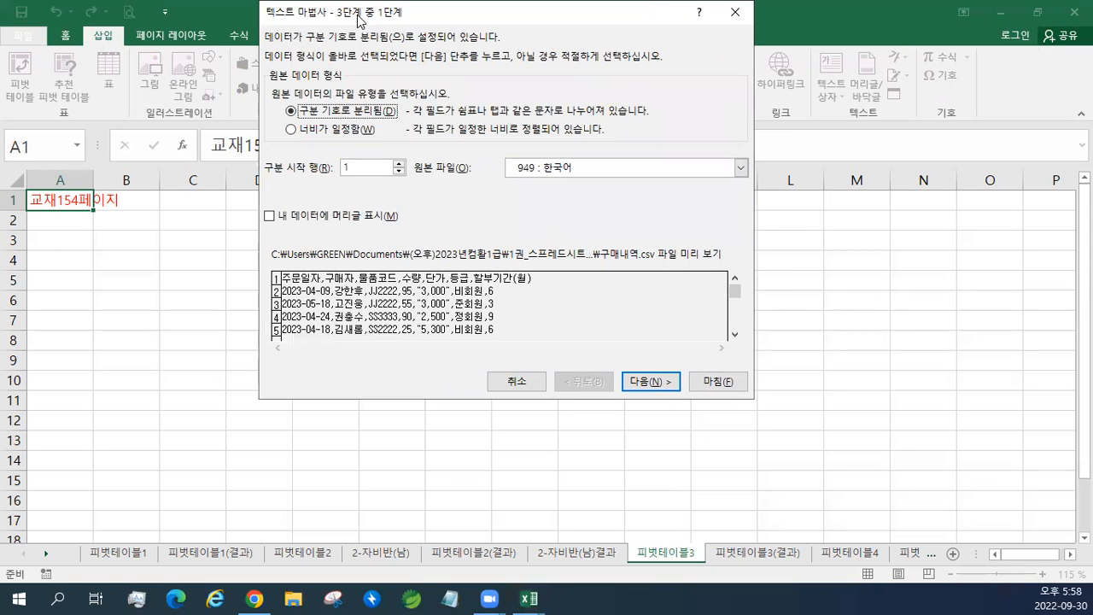
# Specify that the delimited text data has headers and proceed to the delimiter settings.
pyautogui.moveTo(361, 15); pyautogui.dragTo(365, 20)
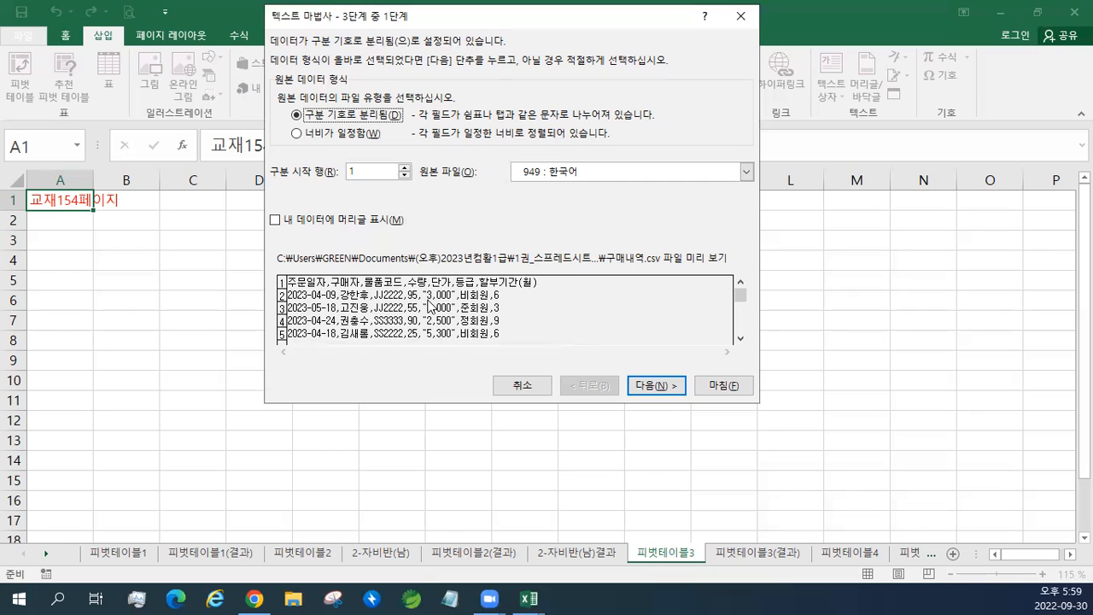
pyautogui.click(297, 223)
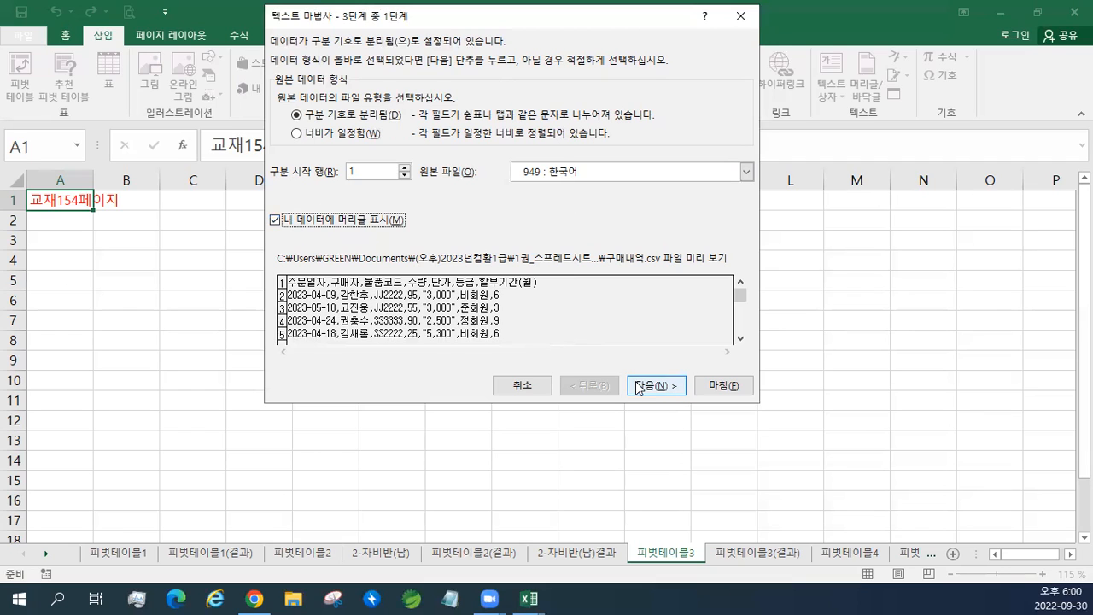
pyautogui.click(658, 392)
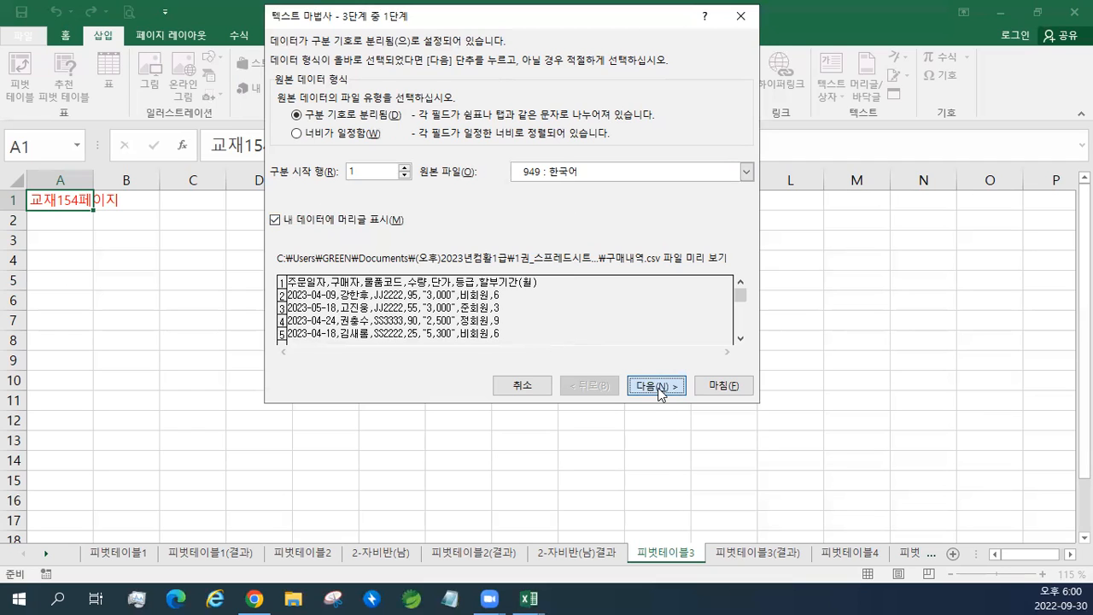
pyautogui.click(659, 392)
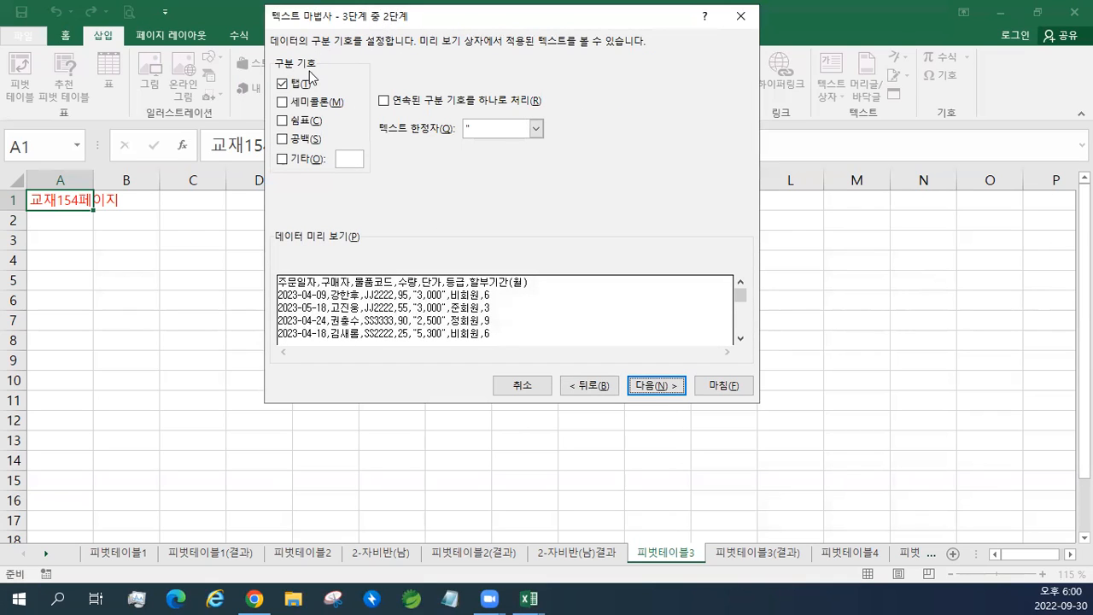
# Make comma the only delimiter, turning off tab, and proceed to the column data formats.
pyautogui.click(281, 124)
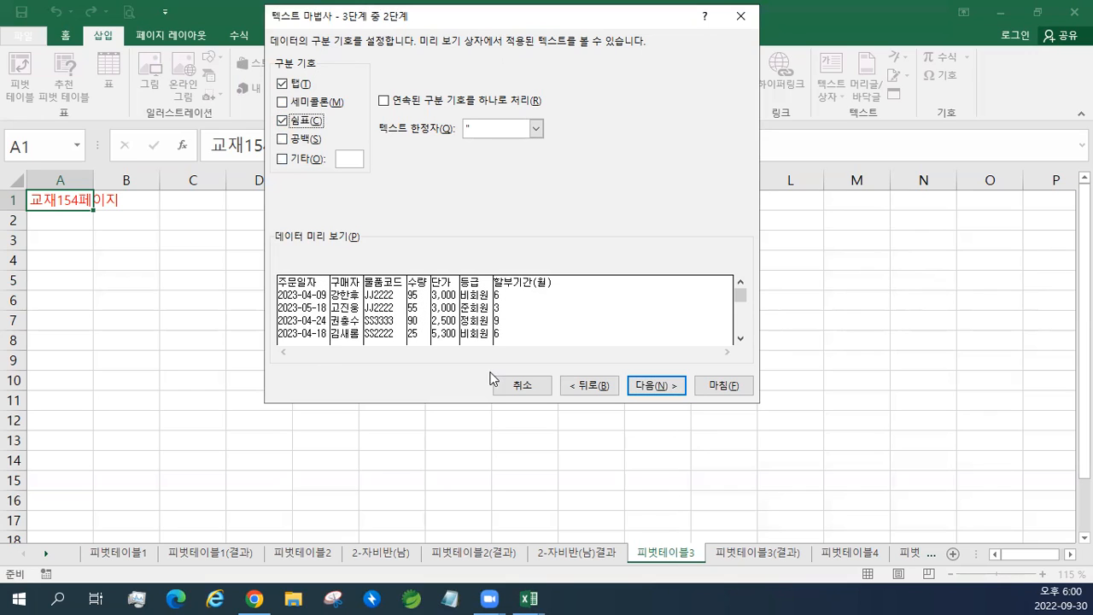
pyautogui.click(298, 85)
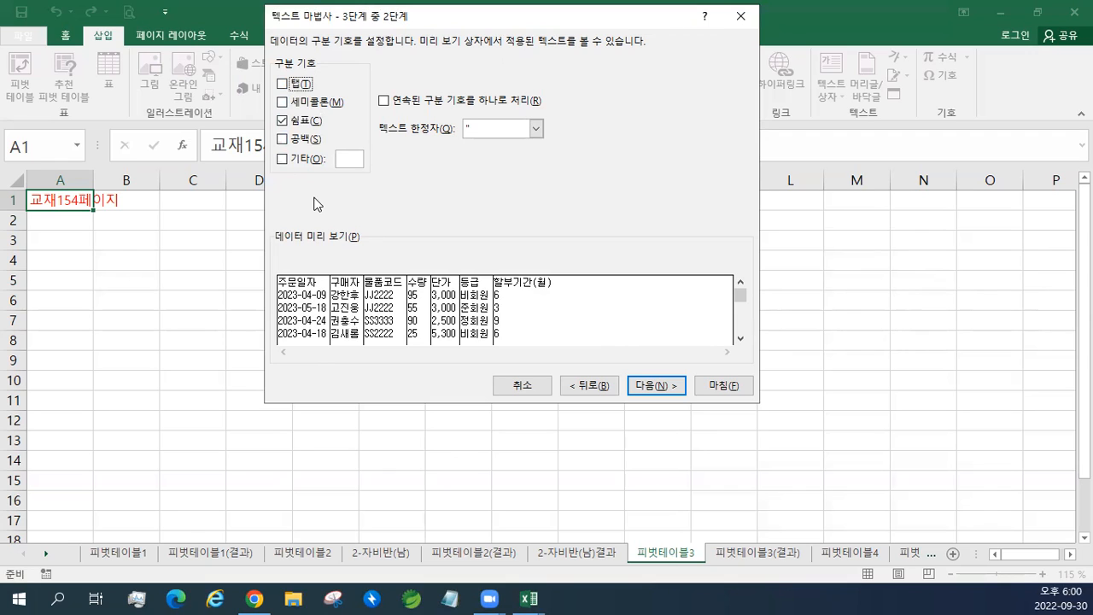
pyautogui.click(650, 386)
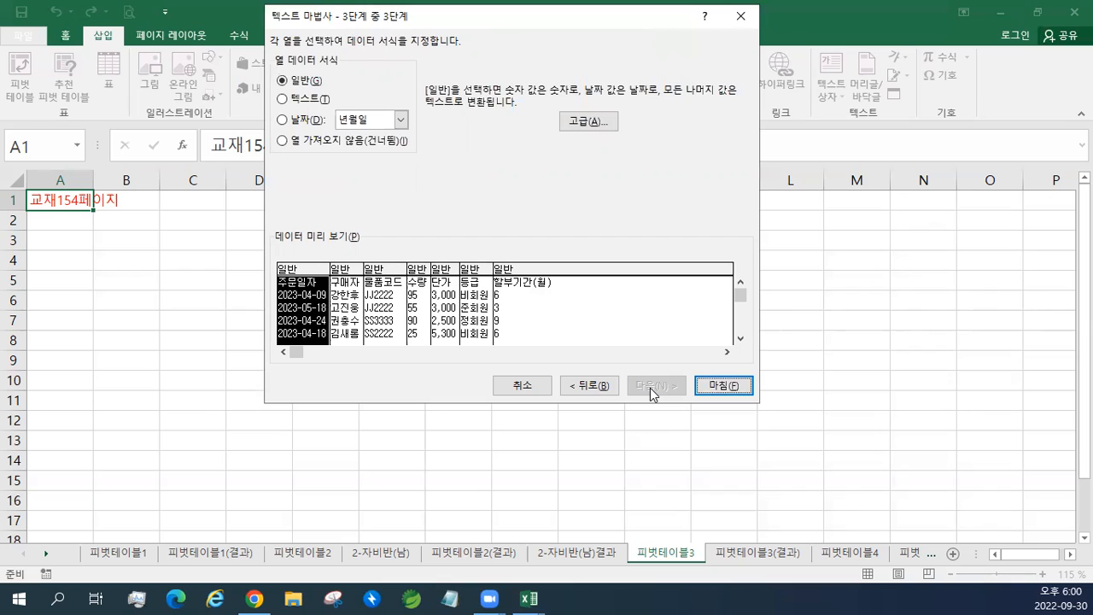
# Exclude the 구매자 column from the text import.
pyautogui.click(356, 309)
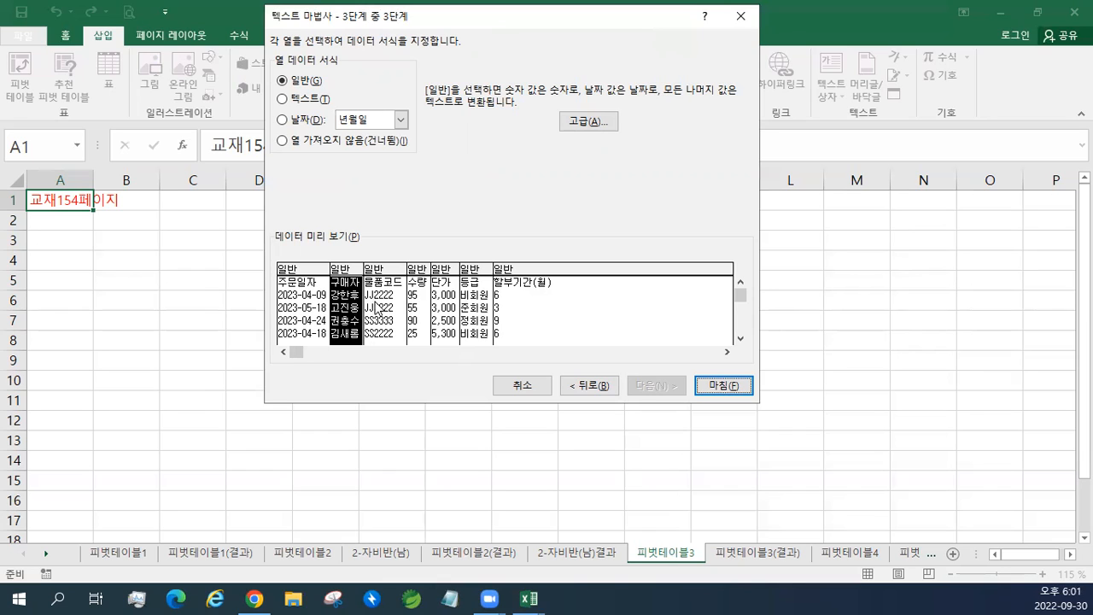
pyautogui.click(377, 310)
pyautogui.click(310, 316)
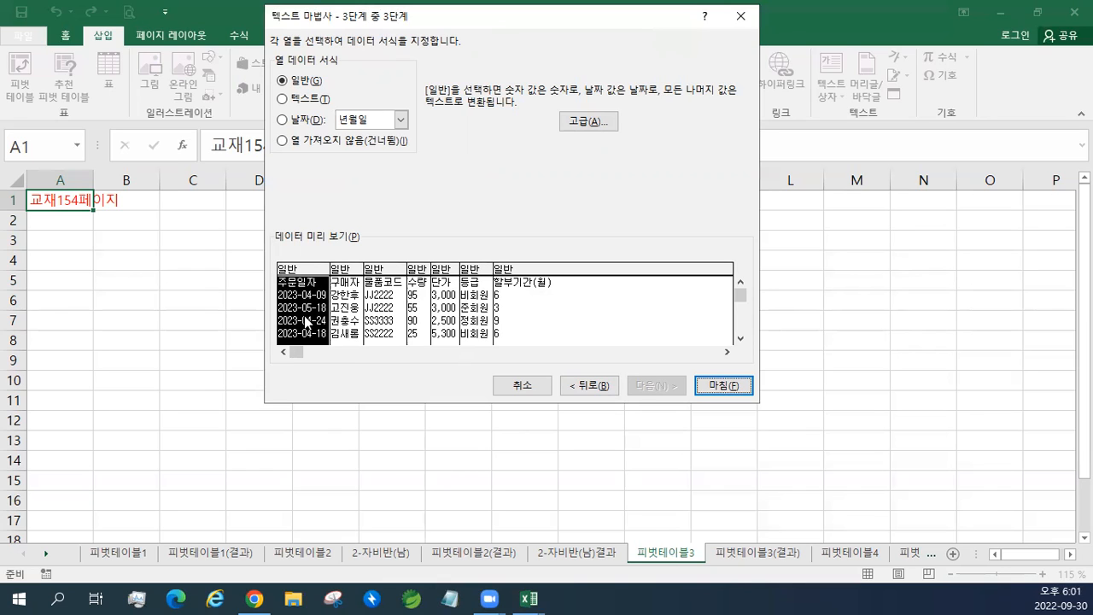
pyautogui.click(386, 323)
pyautogui.click(350, 322)
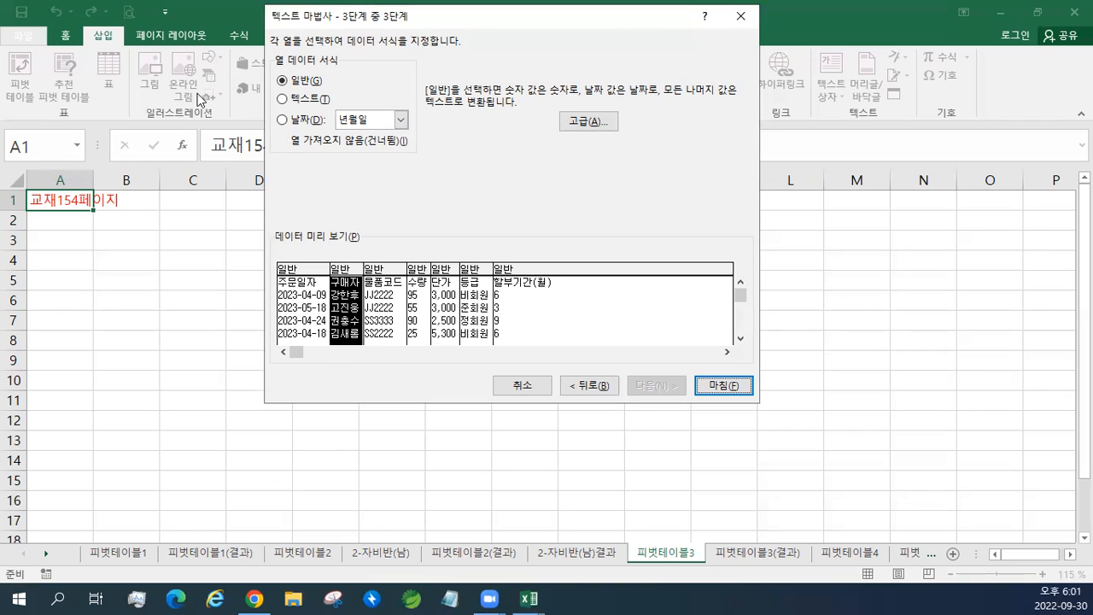
pyautogui.click(304, 143)
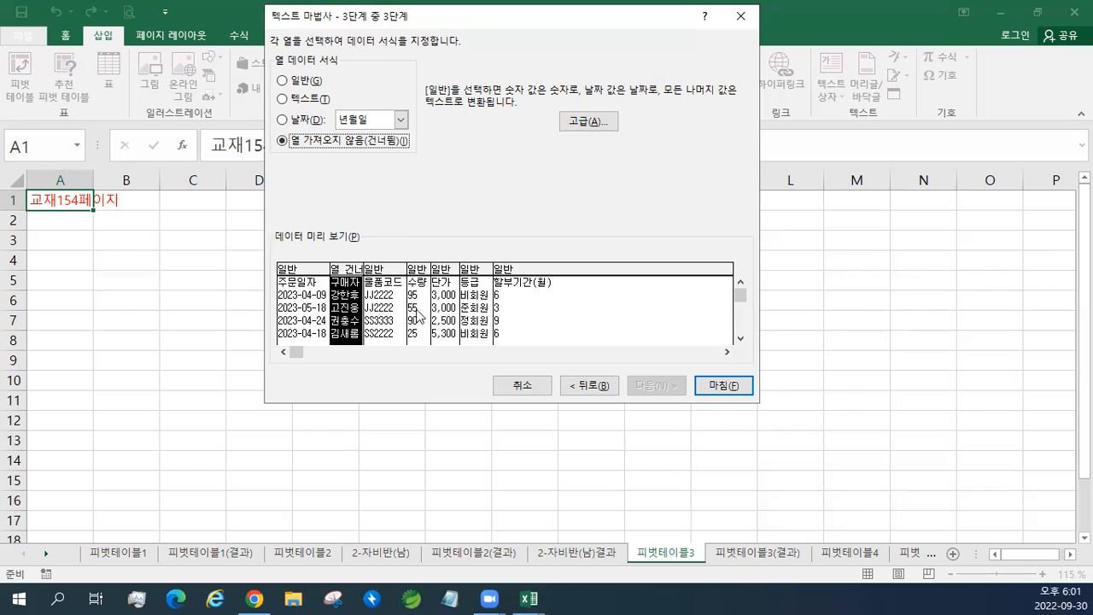
# Exclude the 할부기간(월) column from the text import.
pyautogui.click(442, 314)
pyautogui.click(471, 313)
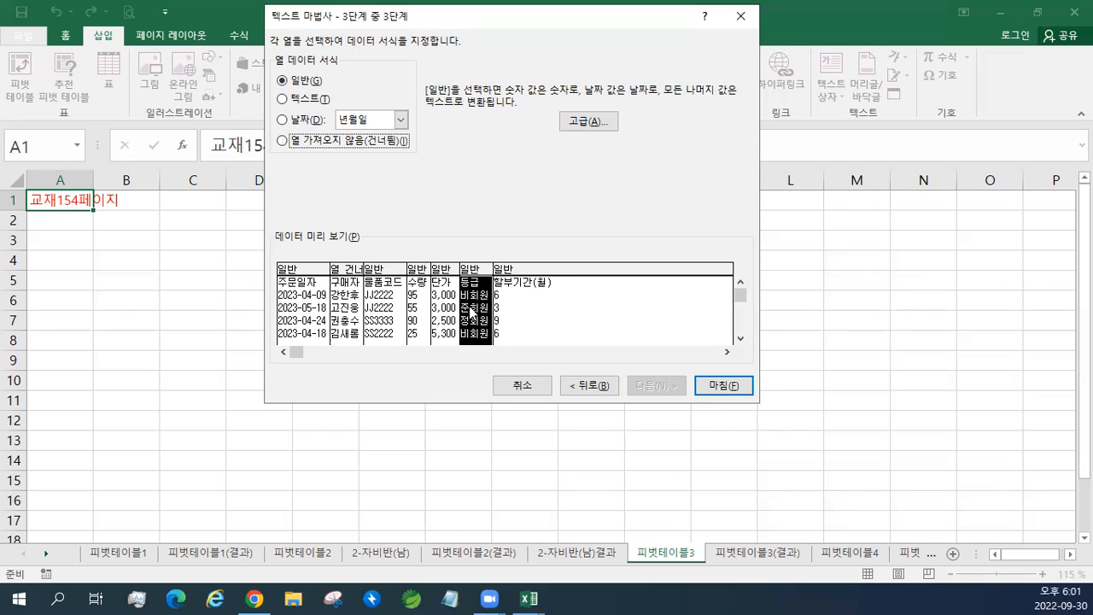
pyautogui.click(531, 311)
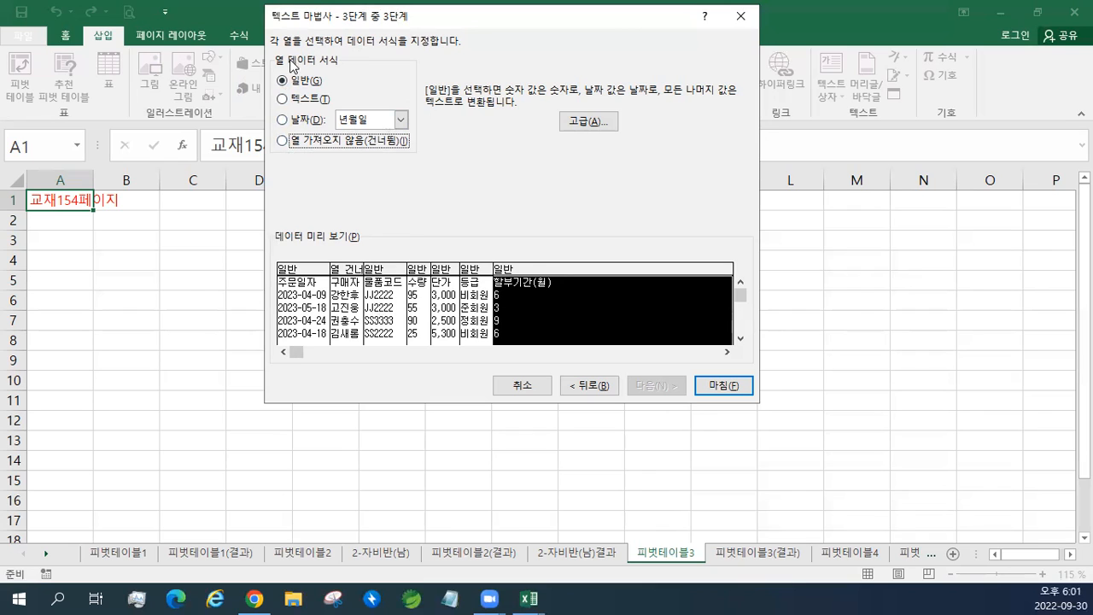
pyautogui.click(282, 141)
# Finish the text import and create the PivotTable on a new worksheet, adding its data to the data model.
pyautogui.click(715, 389)
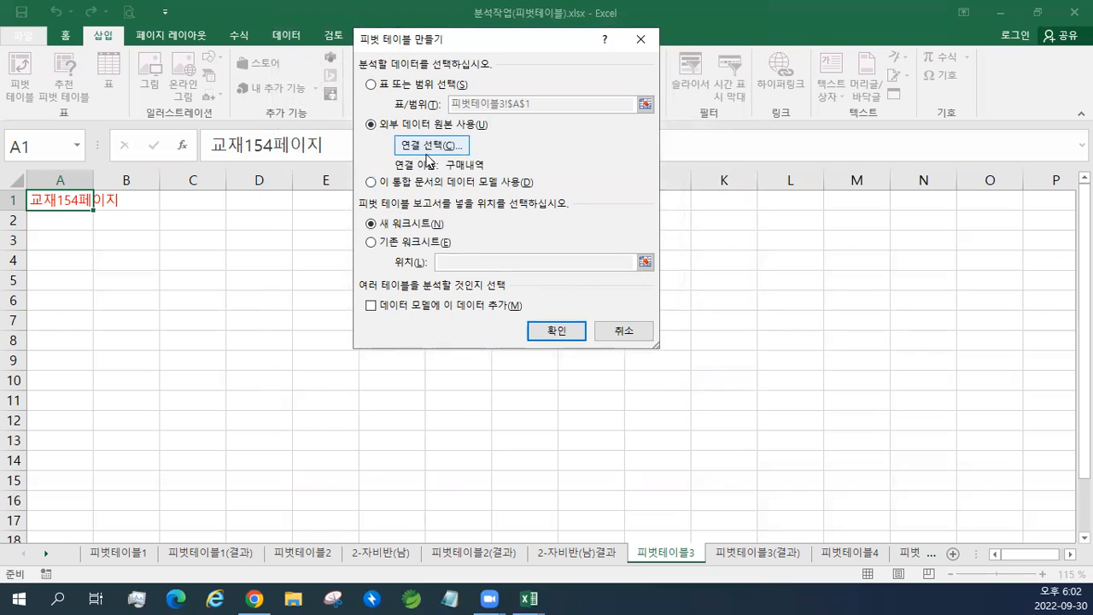
pyautogui.click(381, 314)
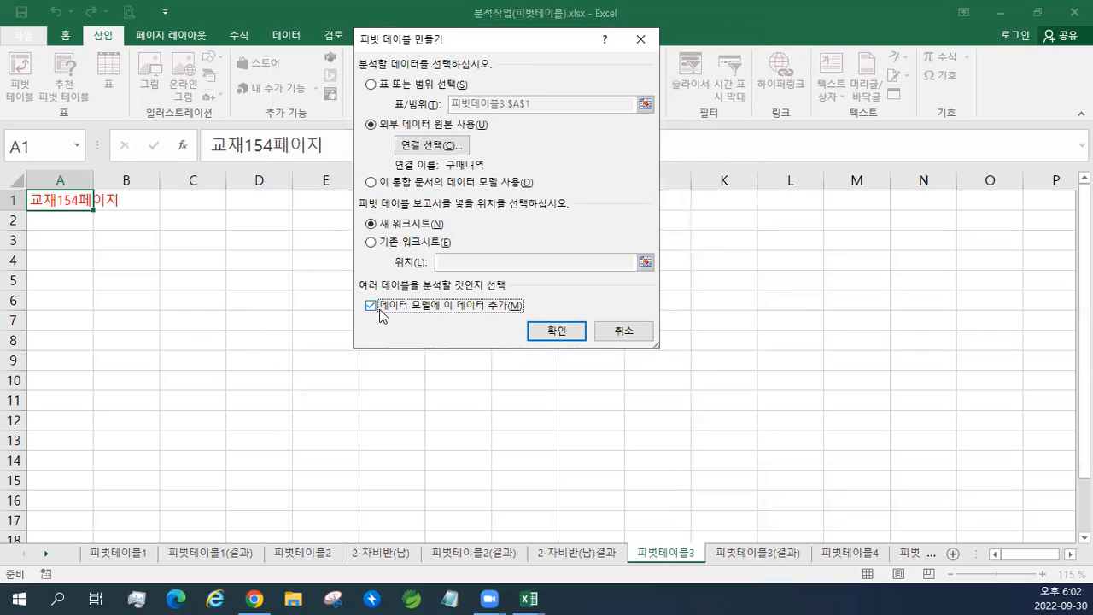
pyautogui.click(572, 338)
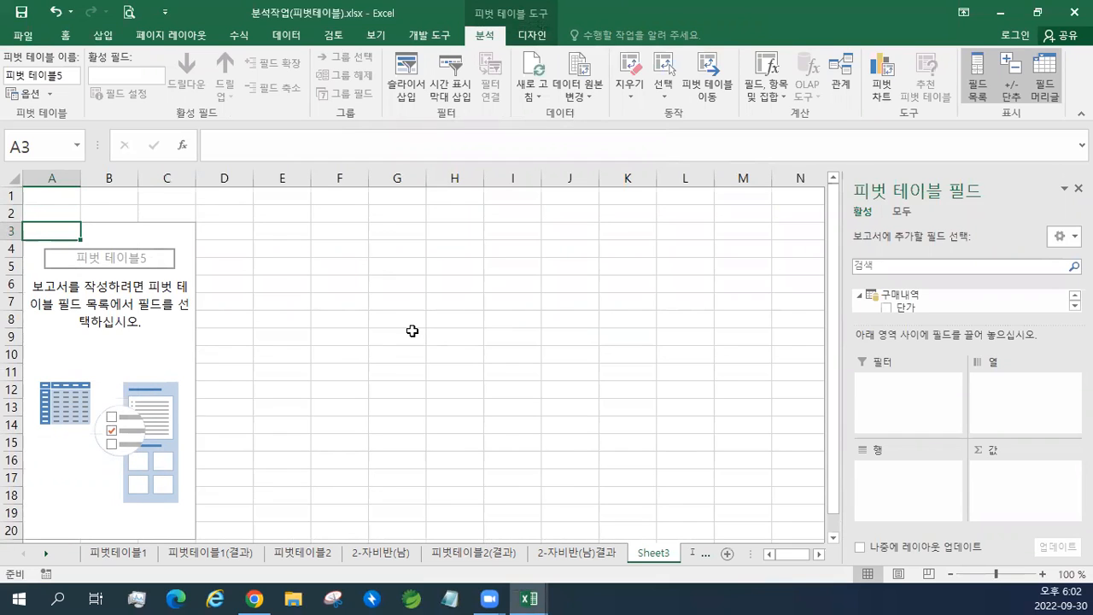
pyautogui.click(819, 554)
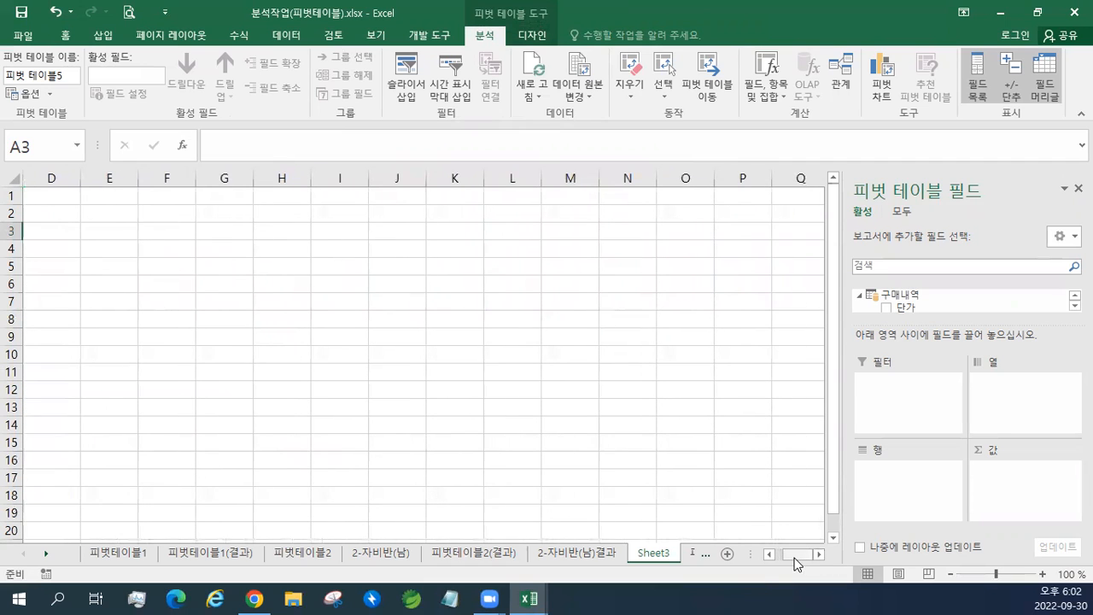
pyautogui.click(770, 554)
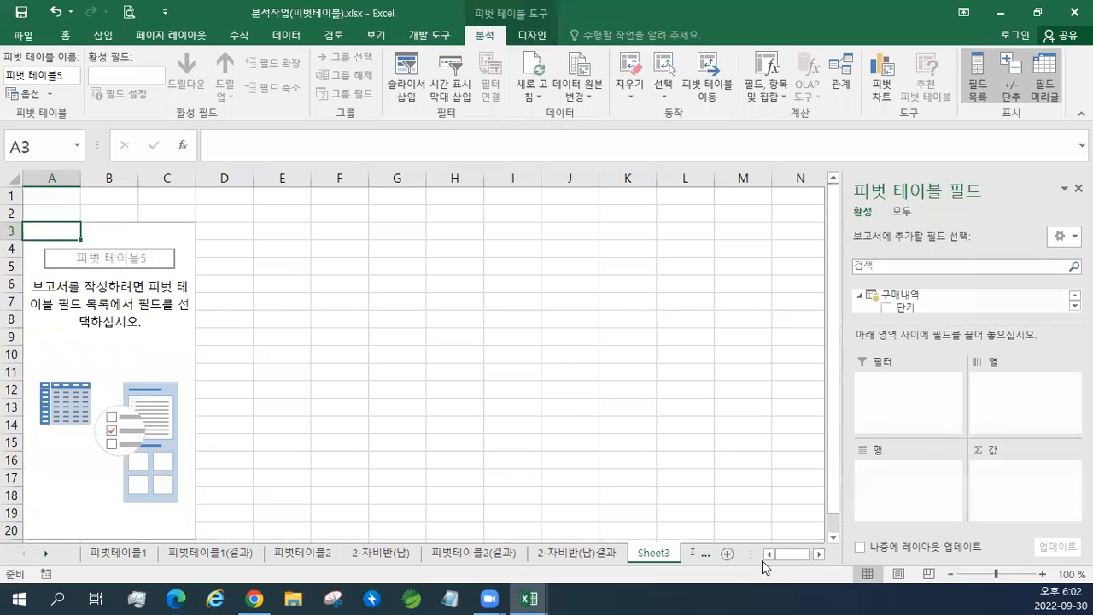
pyautogui.click(1038, 12)
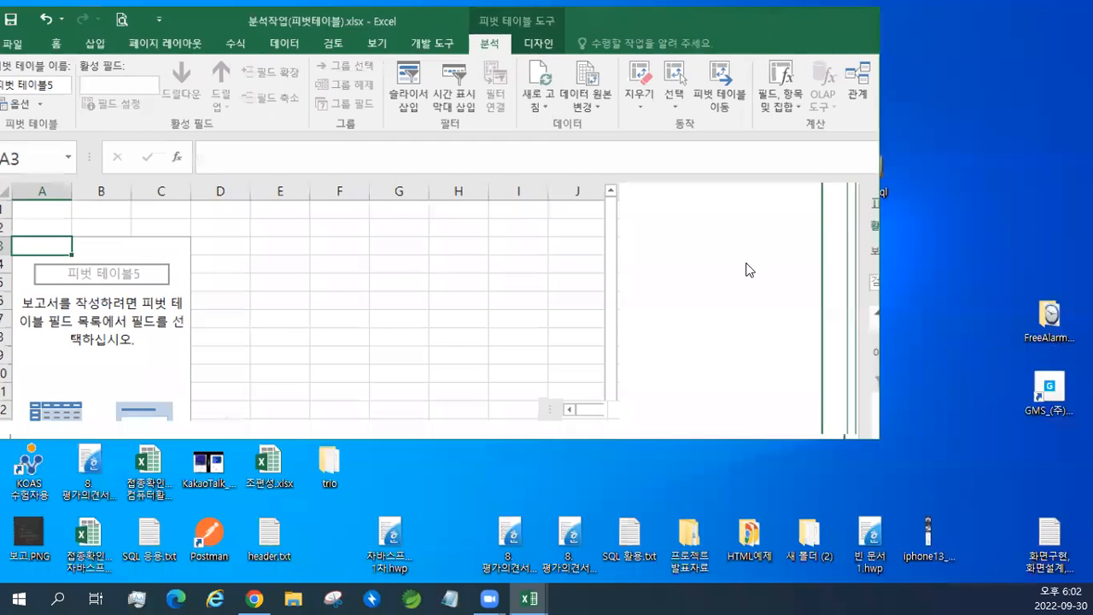
pyautogui.click(70, 415)
pyautogui.click(70, 415)
pyautogui.click(70, 415)
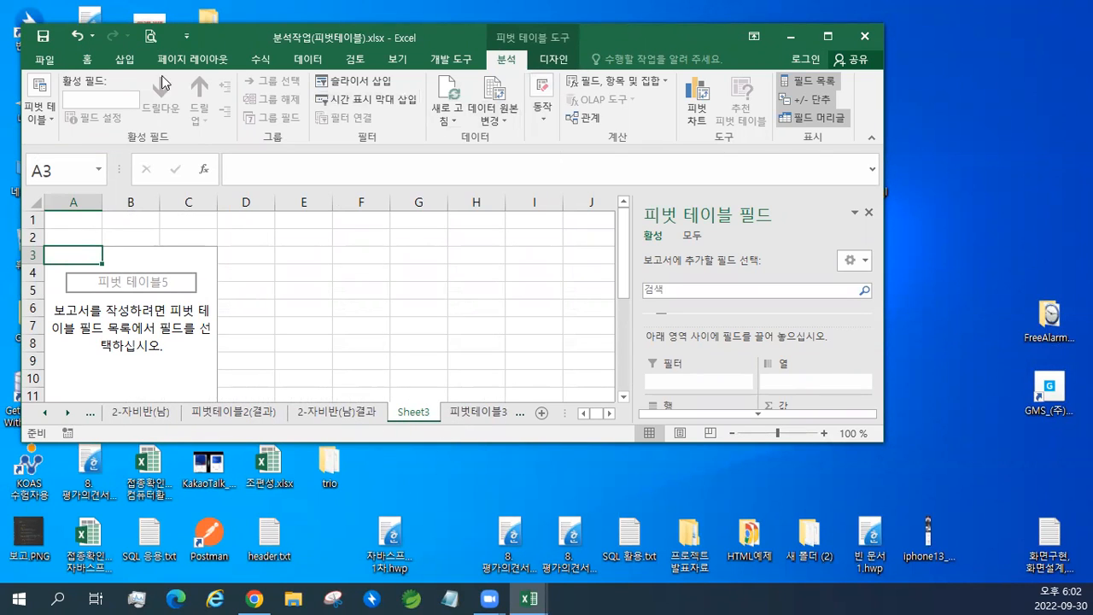
pyautogui.doubleClick(625, 37)
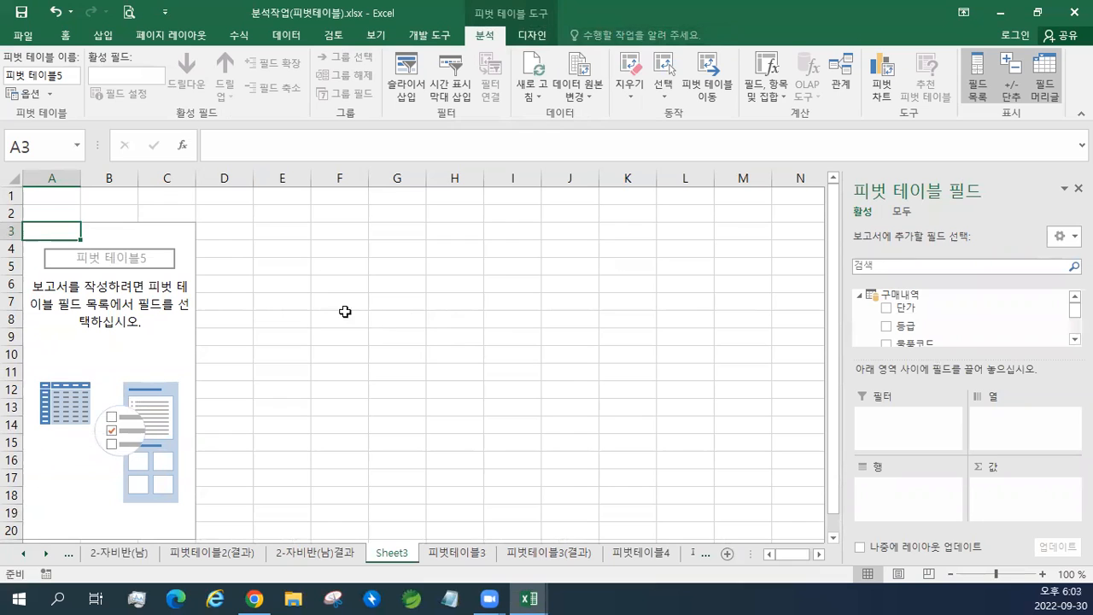
# Delete the cell range A2:C20 holding the empty PivotTable on Sheet3.
pyautogui.scroll(-1, 121, 275)
pyautogui.scroll(1, 120, 275)
pyautogui.moveTo(74, 232); pyautogui.dragTo(149, 477)
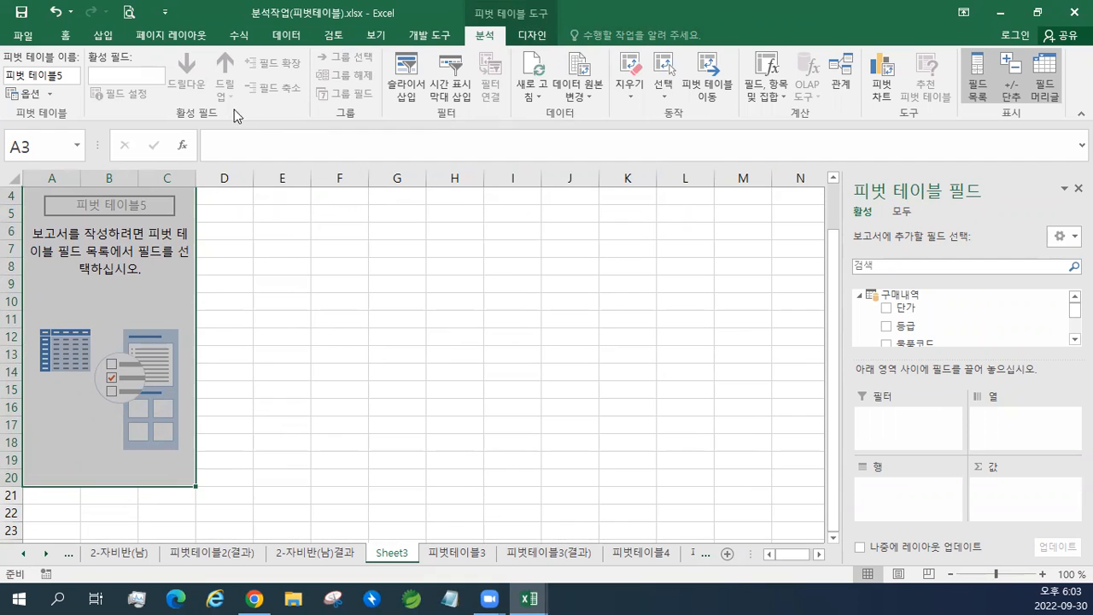
pyautogui.scroll(1, 243, 192)
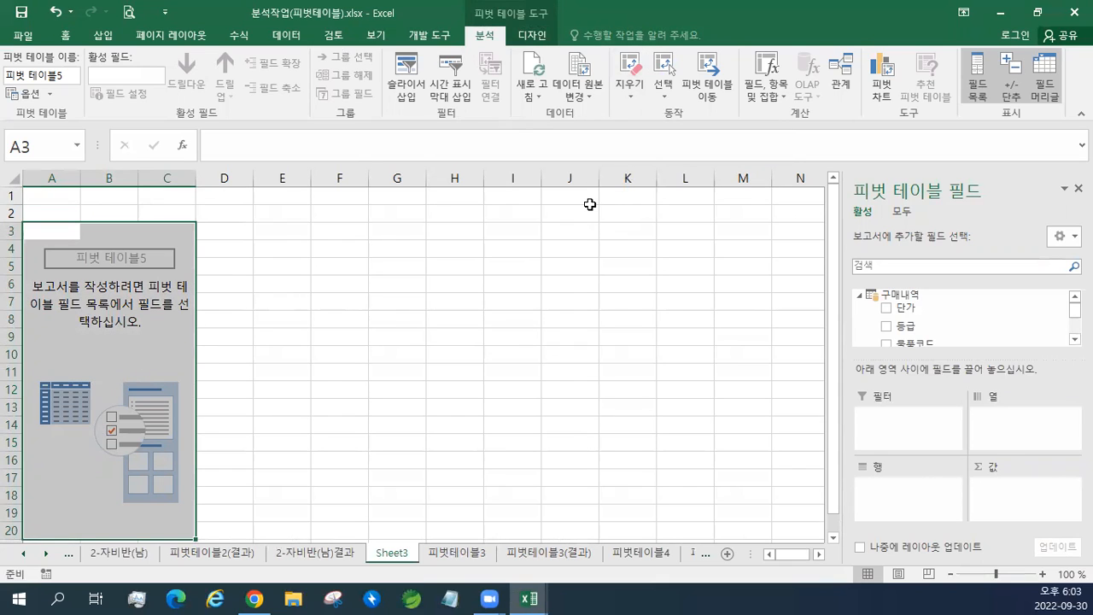
pyautogui.click(65, 35)
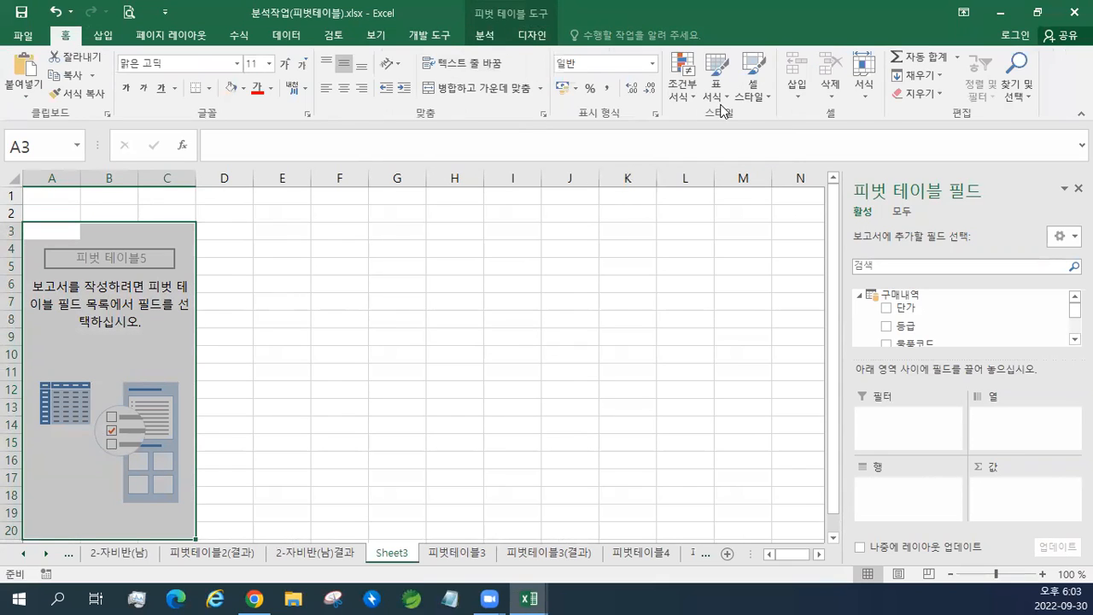
pyautogui.click(287, 286)
pyautogui.click(118, 255)
pyautogui.moveTo(51, 212); pyautogui.dragTo(190, 528)
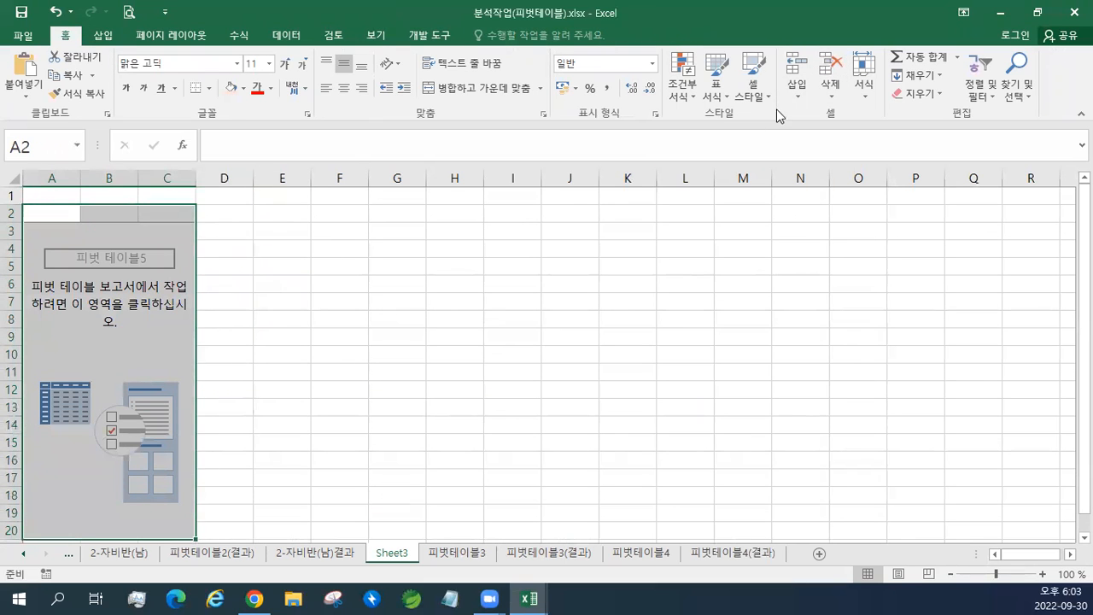
pyautogui.click(819, 78)
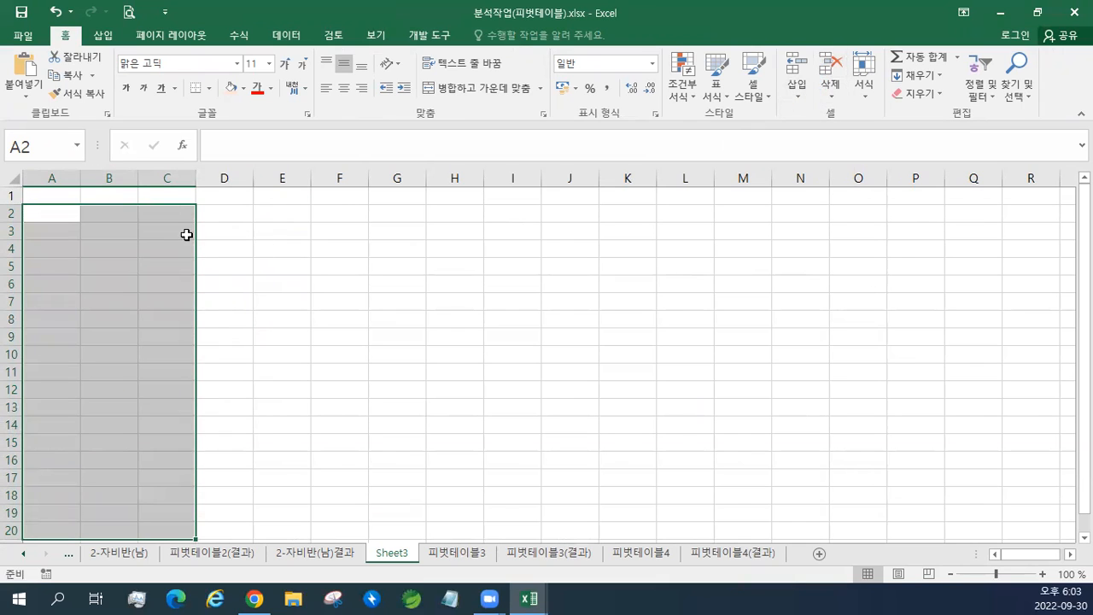
# Undo the deletion of the PivotTable cells on Sheet3.
pyautogui.moveTo(77, 179); pyautogui.dragTo(166, 179)
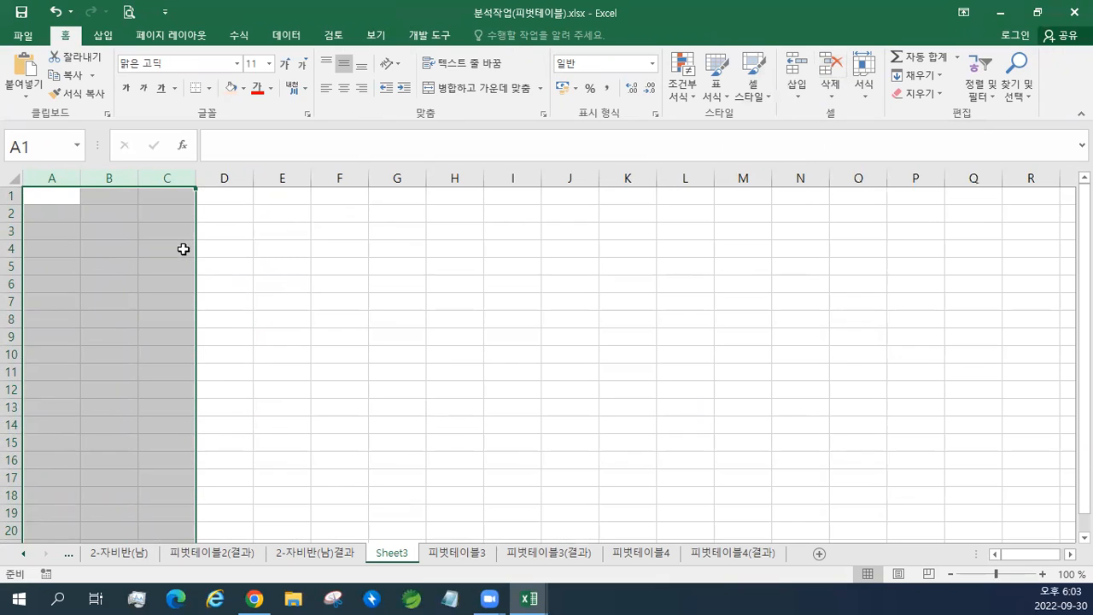
pyautogui.click(63, 15)
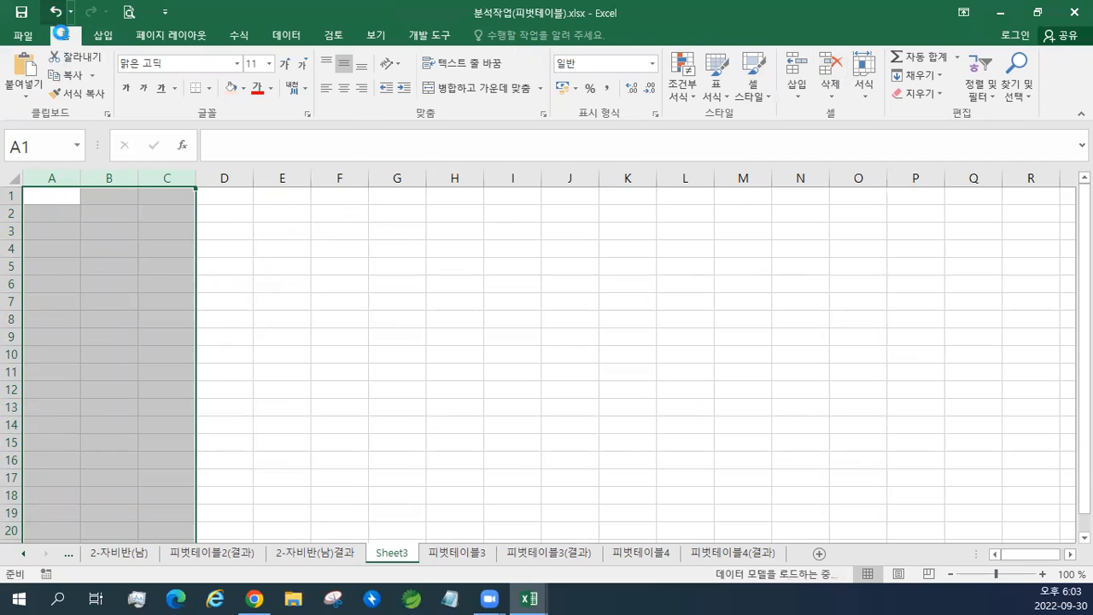
pyautogui.click(164, 226)
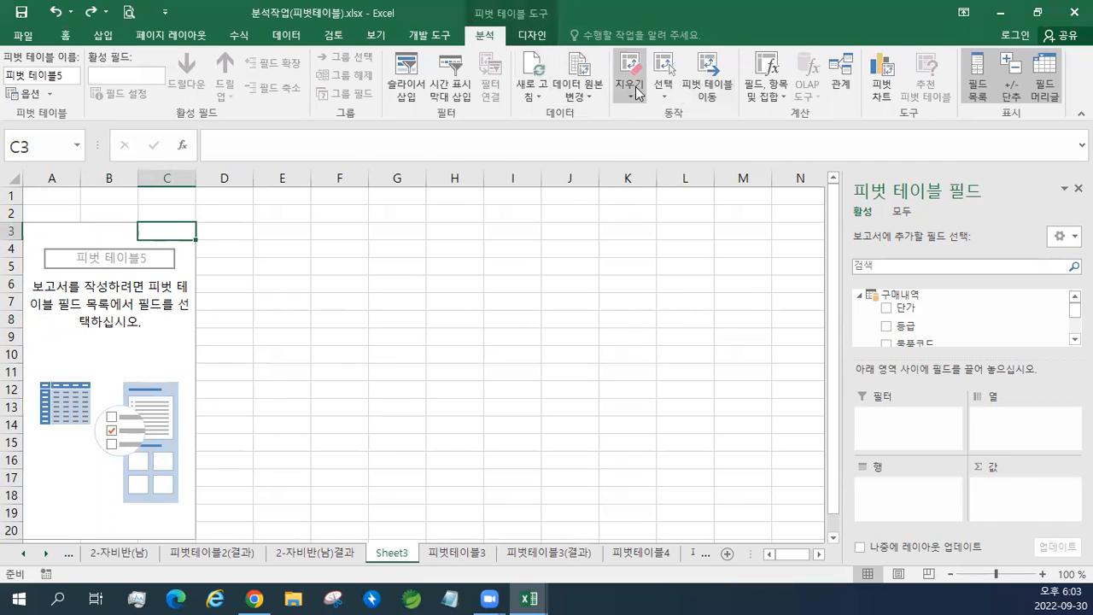
# Delete rows 3 to 20 of Sheet3 together with the empty PivotTable.
pyautogui.click(209, 352)
pyautogui.moveTo(17, 231); pyautogui.dragTo(8, 525)
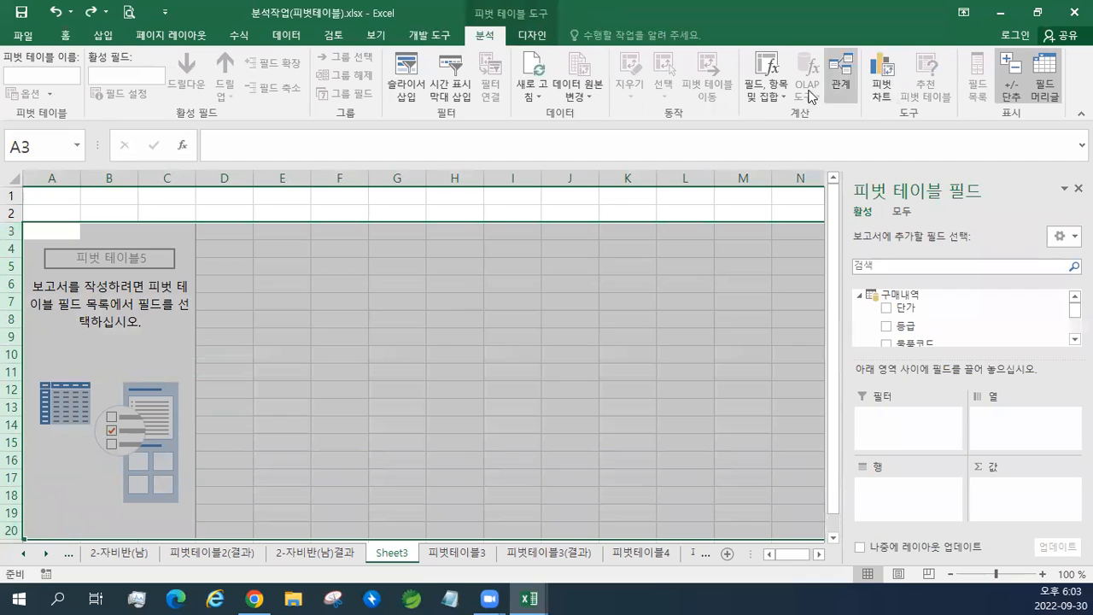
pyautogui.click(72, 41)
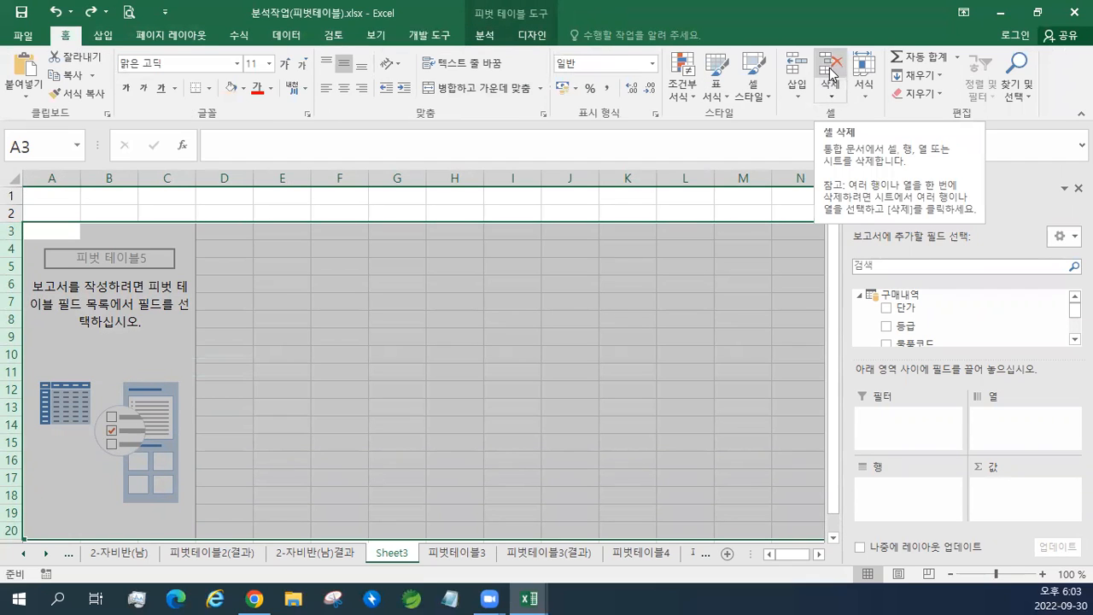
pyautogui.click(831, 72)
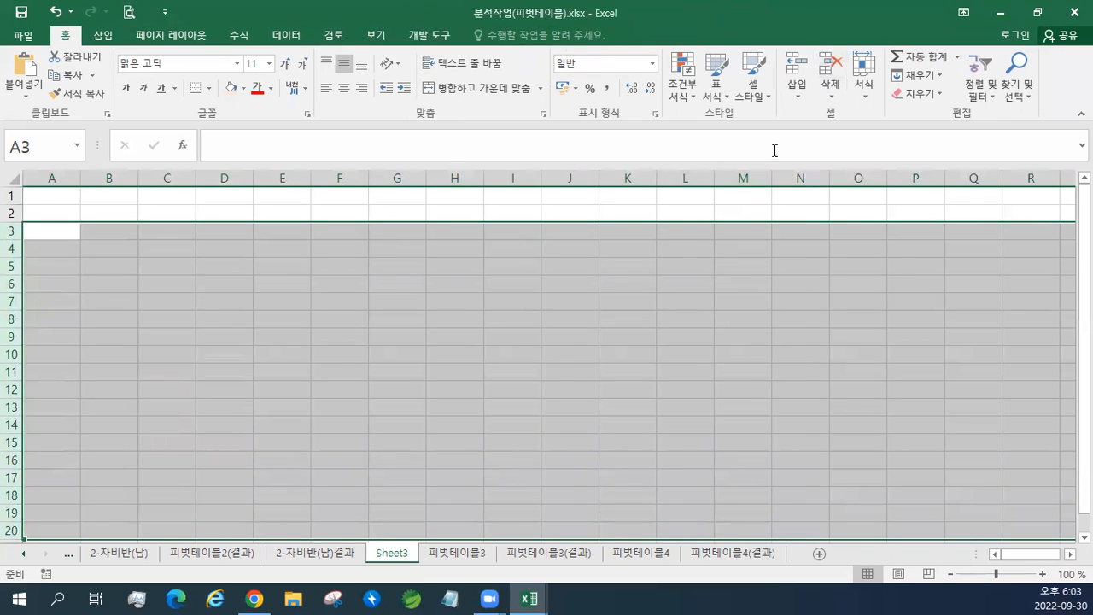
# Delete the Sheet3 worksheet permanently from the workbook.
pyautogui.click(831, 92)
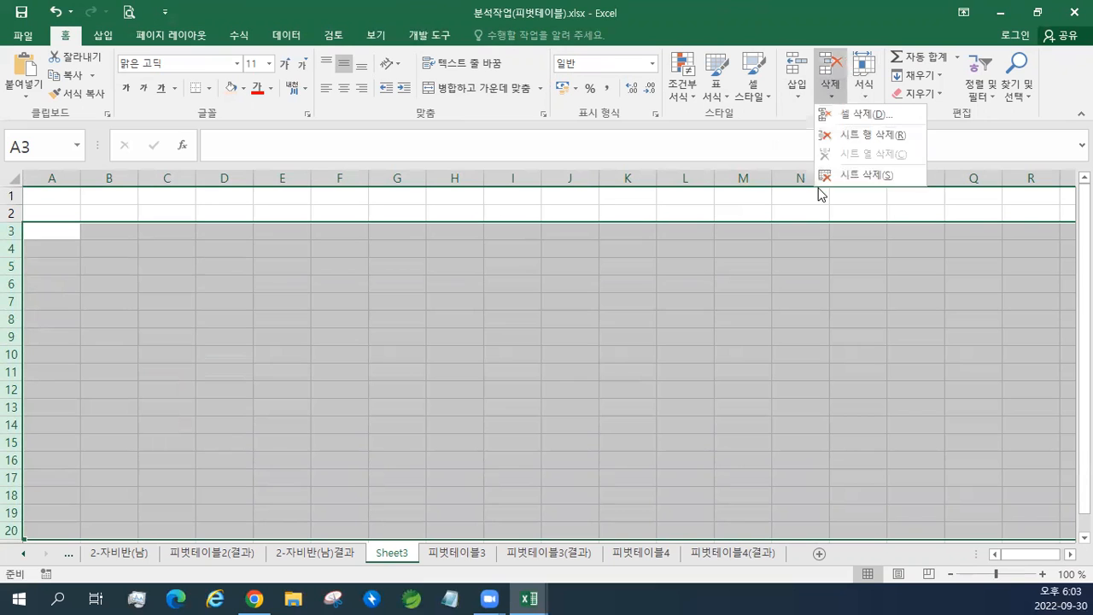
pyautogui.click(841, 175)
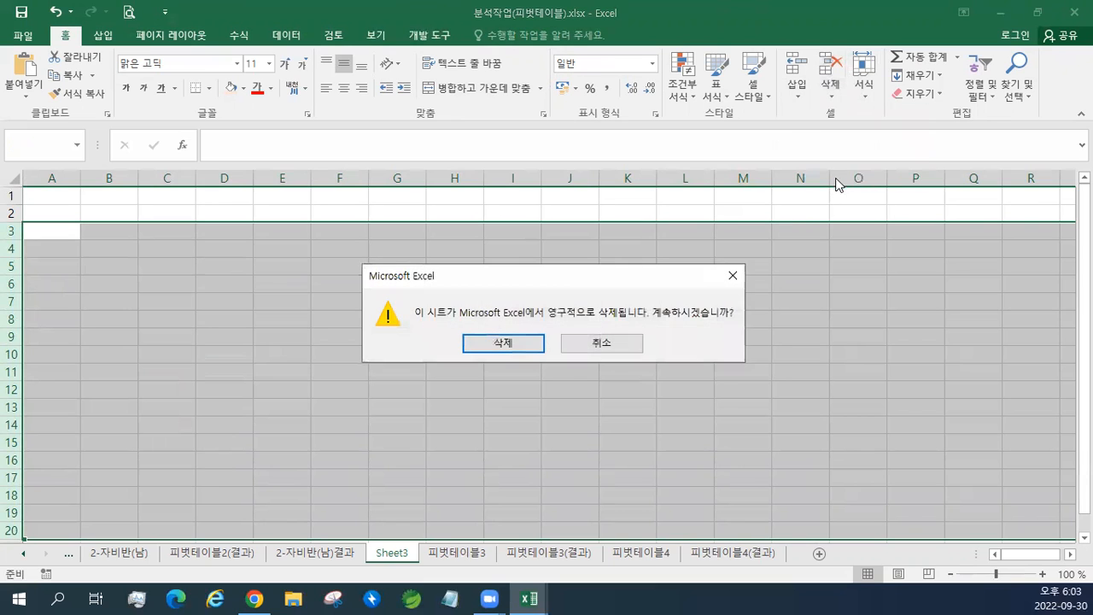
pyautogui.click(515, 344)
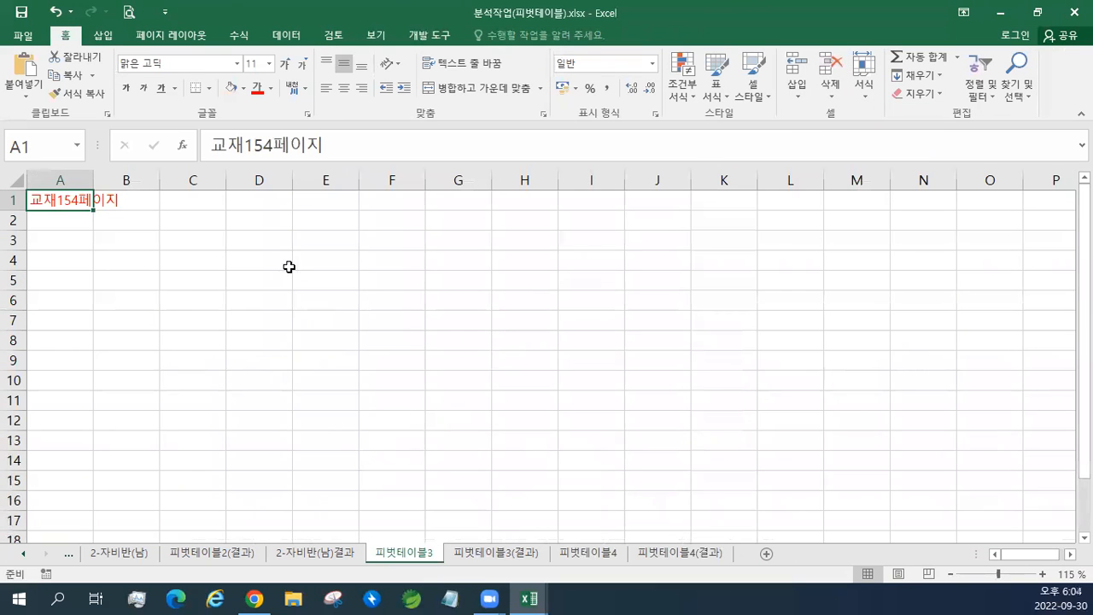
# Start a PivotTable from the 피벗테이블3 sheet with an external data source and browse for a file beyond the listed connections.
pyautogui.click(103, 38)
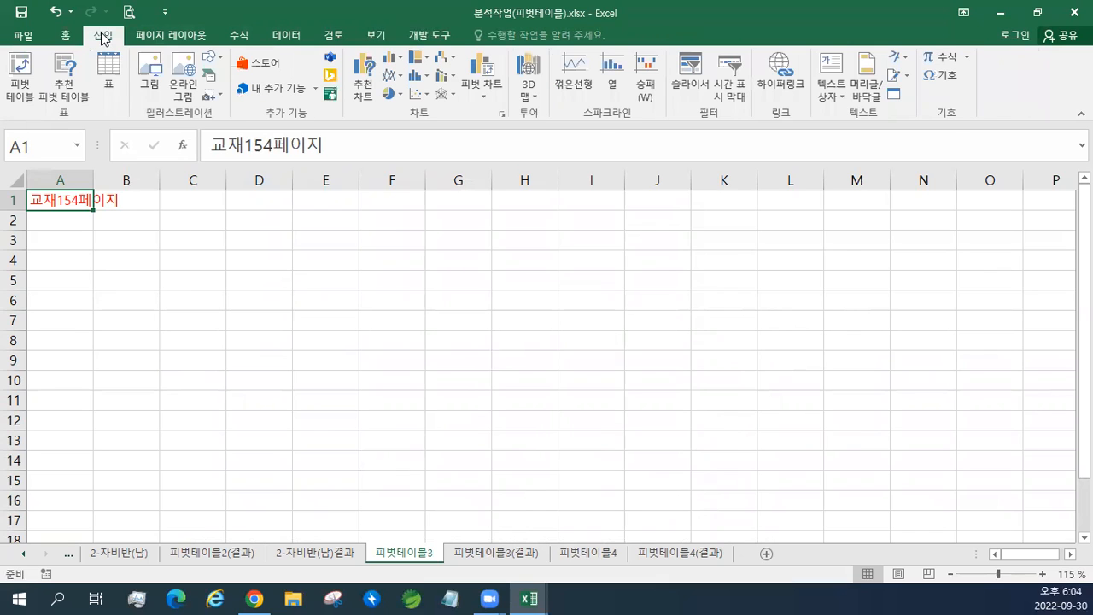
pyautogui.click(21, 72)
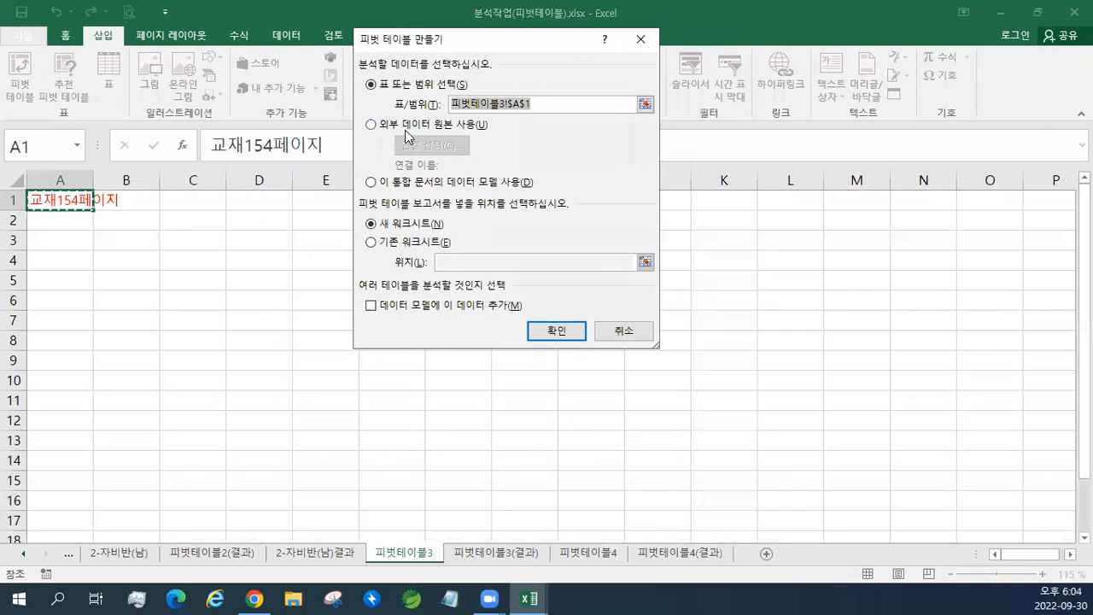
pyautogui.click(406, 127)
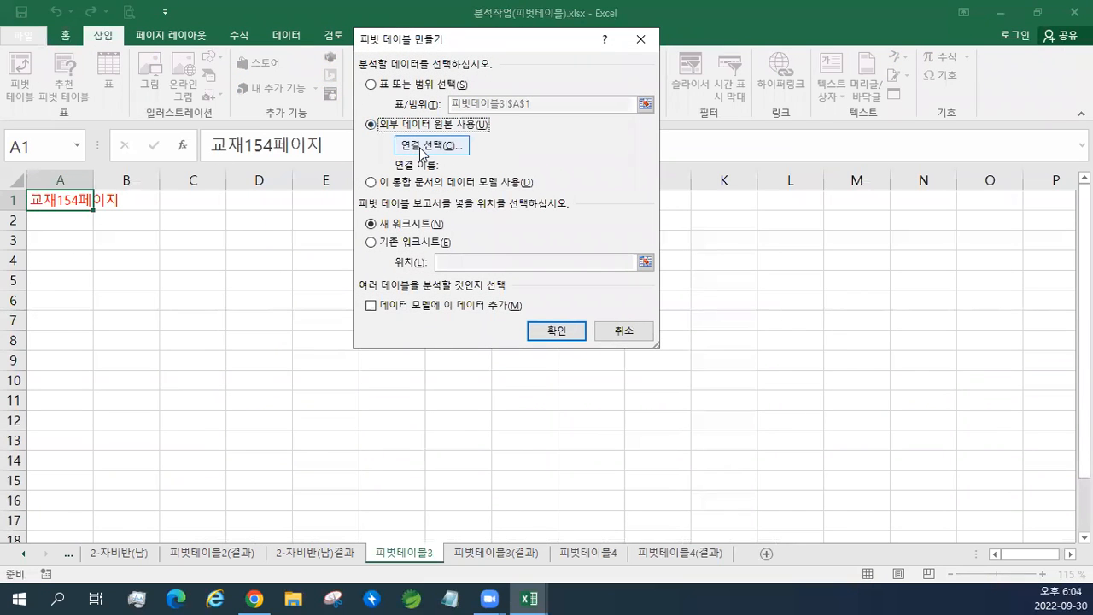
pyautogui.click(421, 152)
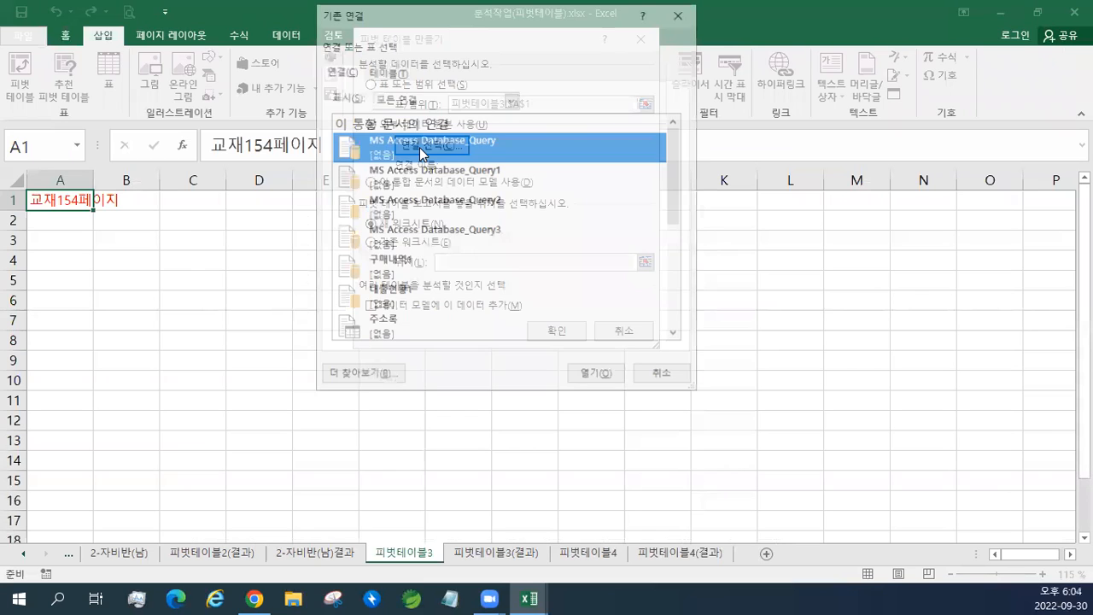
pyautogui.click(378, 383)
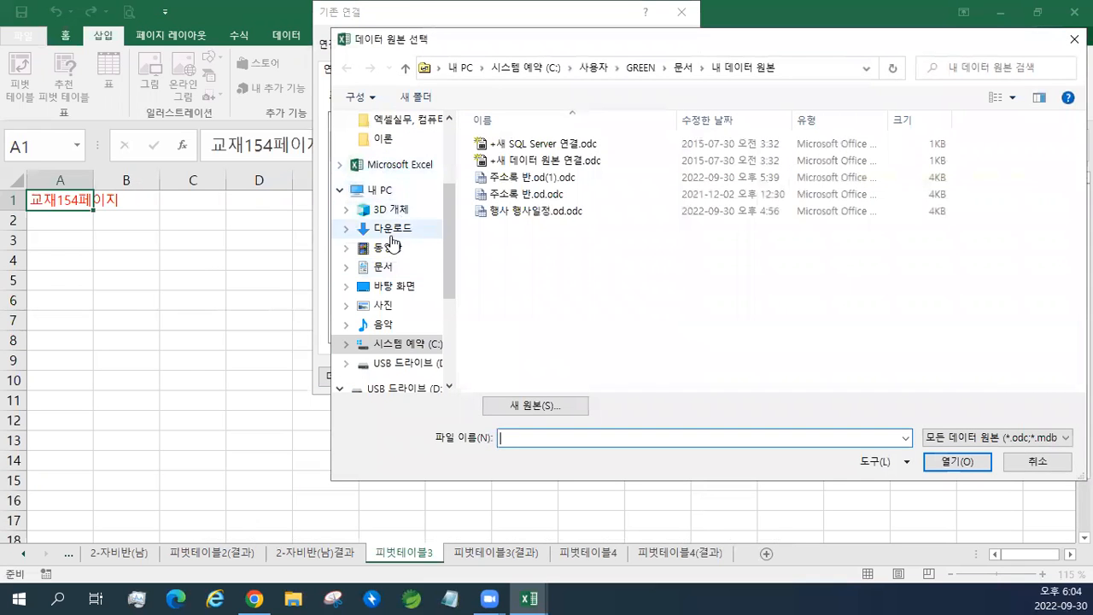
# Open 구매내역.csv from the 이론 folder under 문서, (오후)2023년컴활1급, 1권_스프레드시트 as the PivotTable's external data source.
pyautogui.click(384, 267)
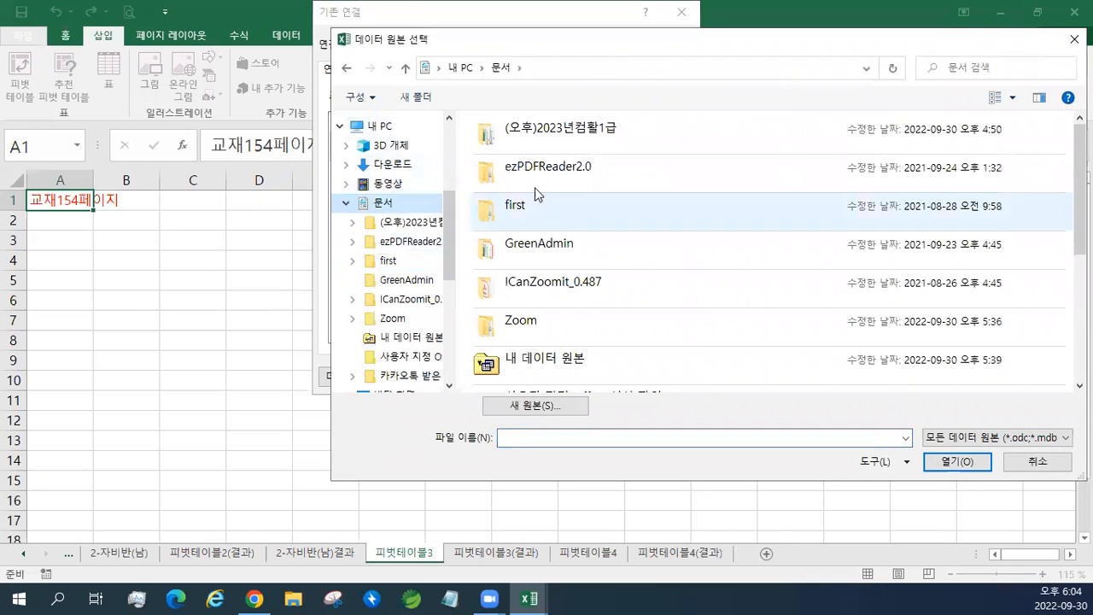
pyautogui.doubleClick(570, 142)
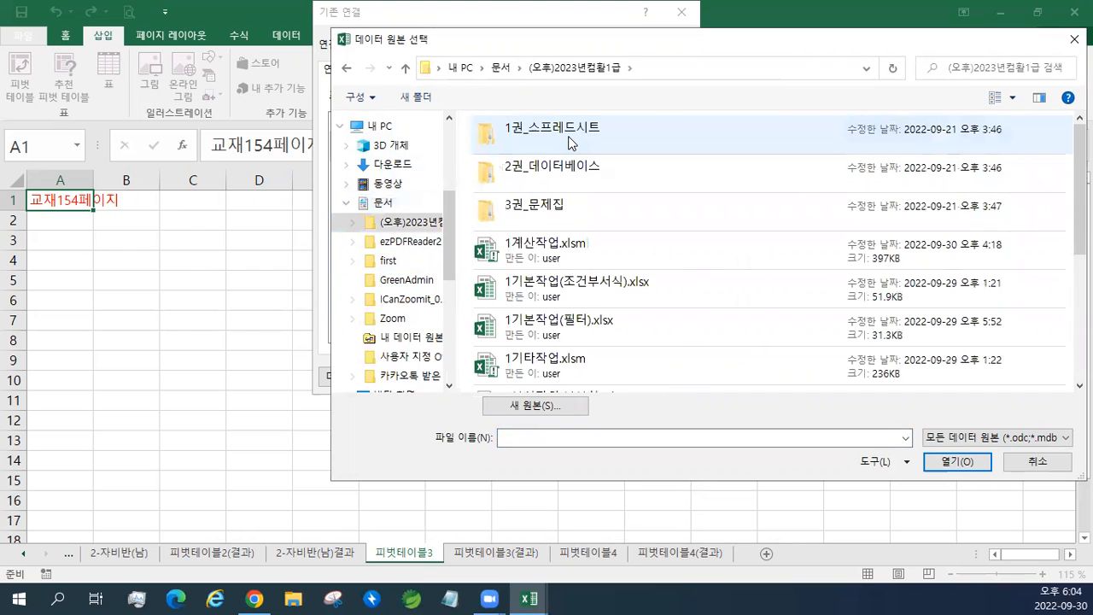
pyautogui.doubleClick(571, 142)
pyautogui.click(515, 219)
pyautogui.doubleClick(515, 219)
pyautogui.click(537, 175)
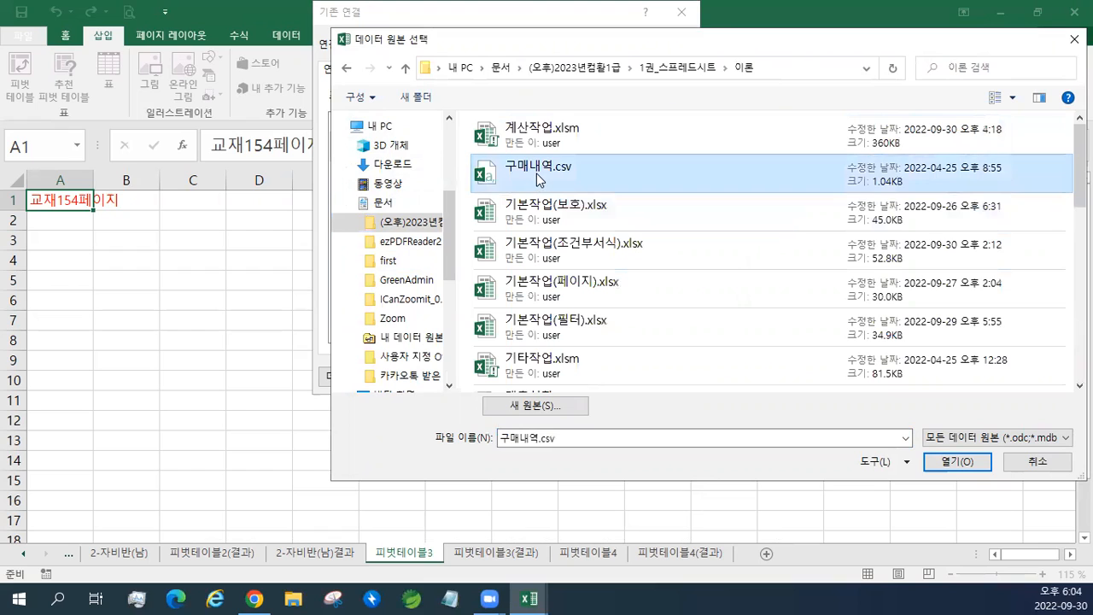
pyautogui.click(946, 463)
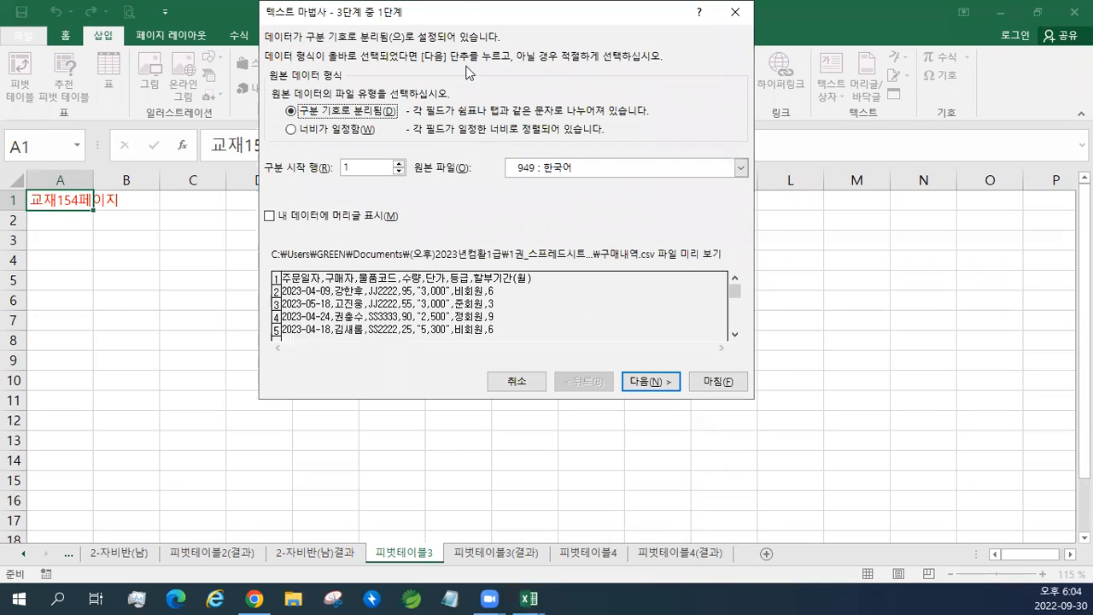
# Set the text import to treat the data as having headers and to use comma instead of tab as the delimiter.
pyautogui.moveTo(447, 16); pyautogui.dragTo(473, 62)
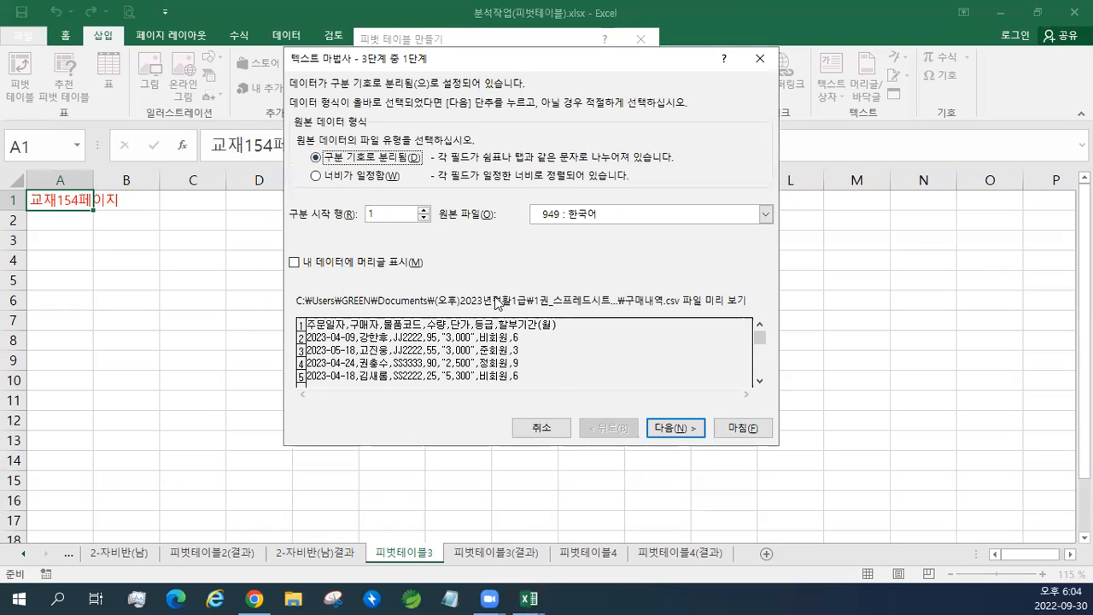
pyautogui.click(324, 270)
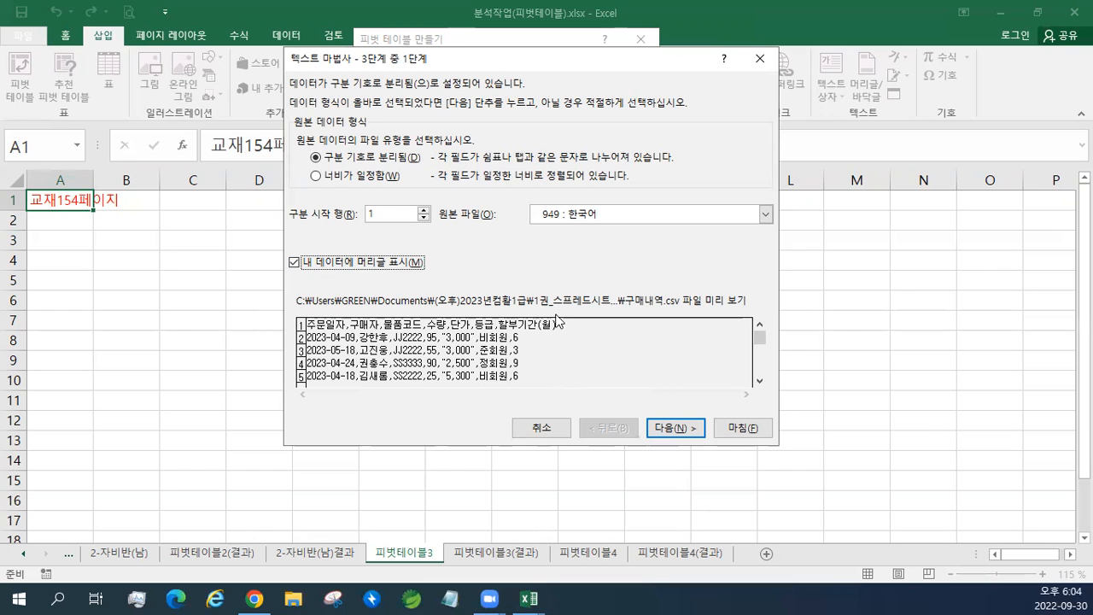
pyautogui.click(667, 429)
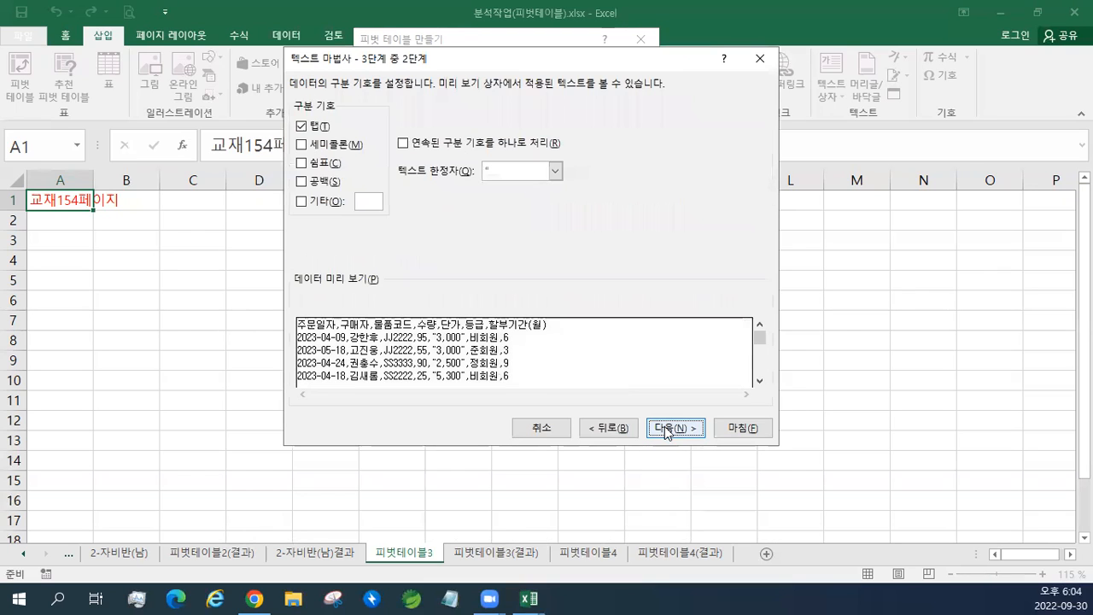
pyautogui.click(301, 126)
pyautogui.click(301, 164)
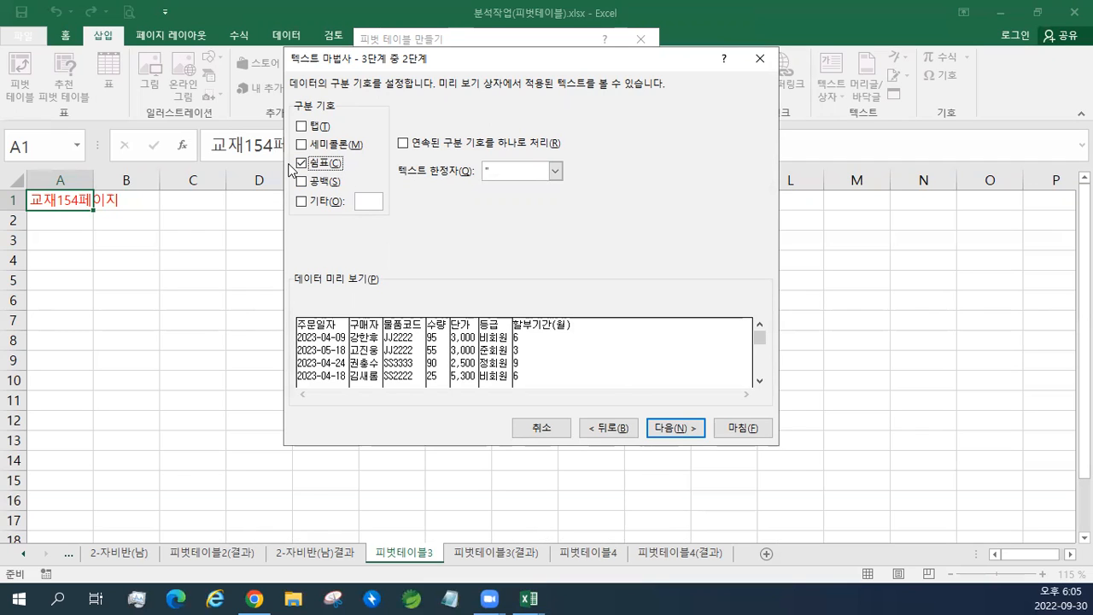
pyautogui.click(675, 428)
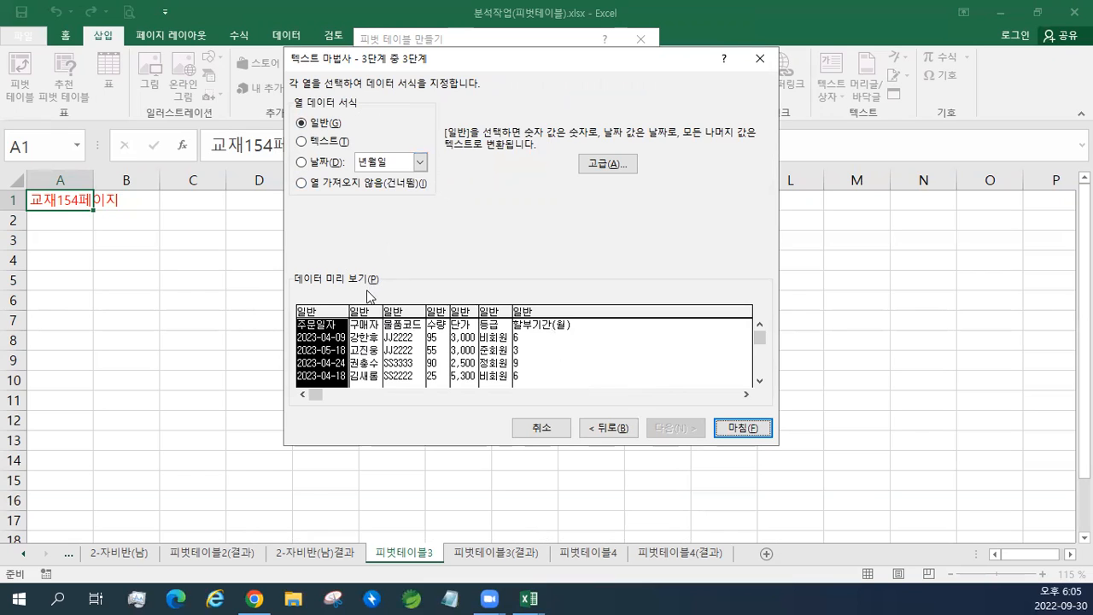
# Exclude the 구매자 and 할부기간(월) columns from the import and finish the text wizard.
pyautogui.click(361, 338)
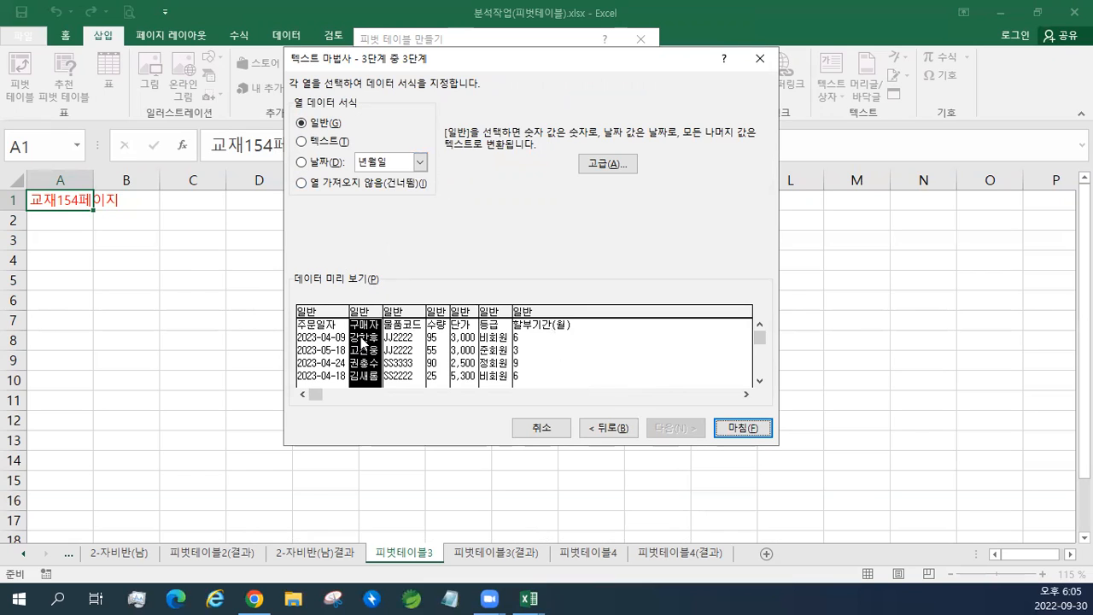
pyautogui.click(327, 187)
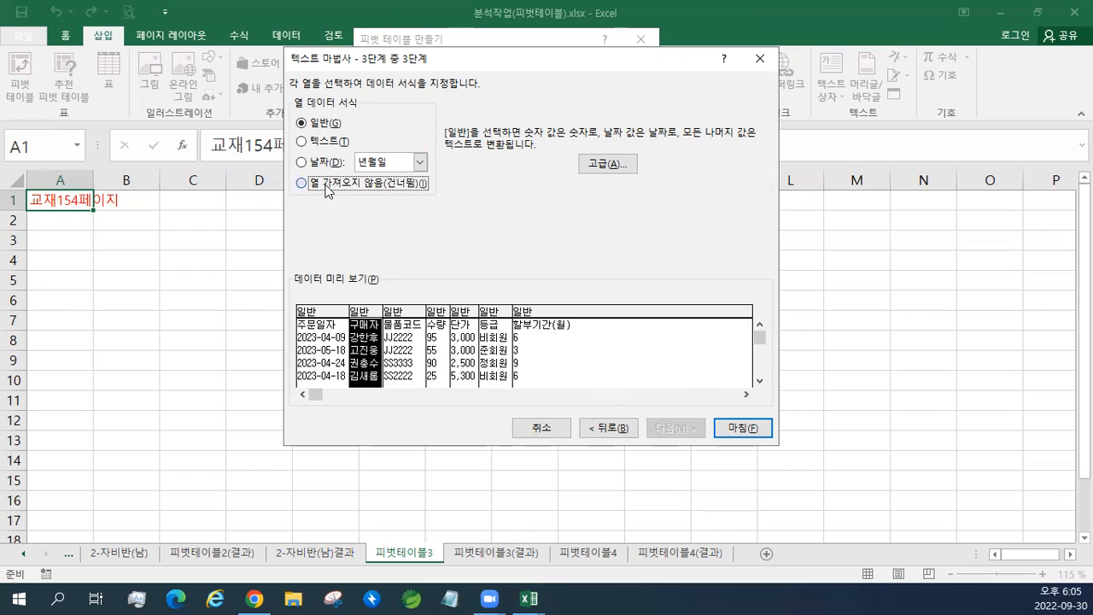
pyautogui.click(522, 325)
pyautogui.click(342, 188)
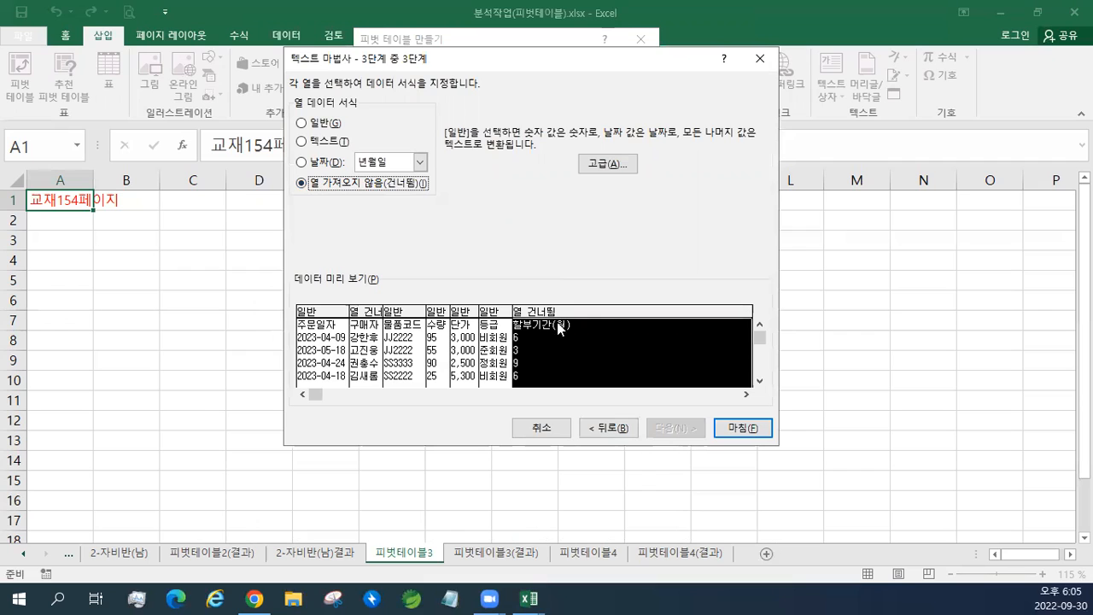
pyautogui.click(739, 438)
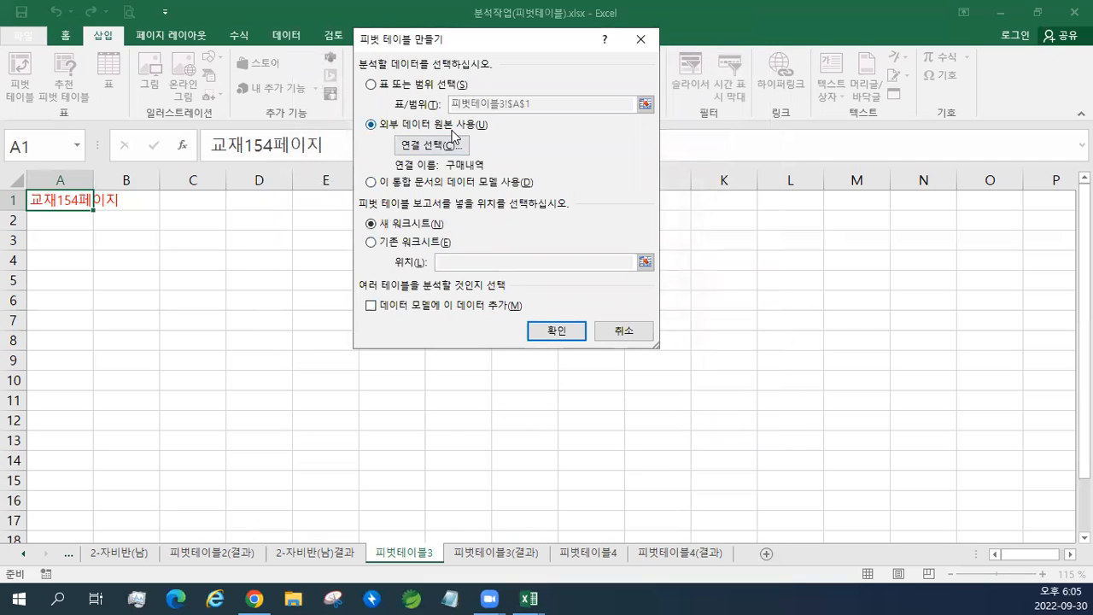
# Create the PivotTable at cell B4 of the existing 피벗테이블3 sheet, with its data added to the data model.
pyautogui.click(385, 245)
pyautogui.click(448, 264)
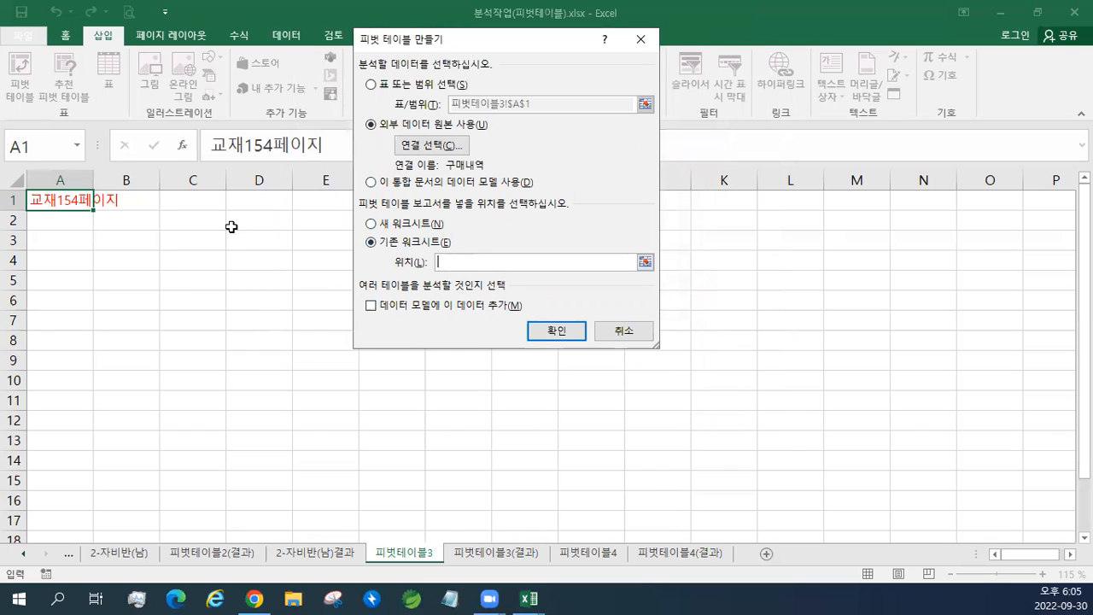
pyautogui.click(137, 257)
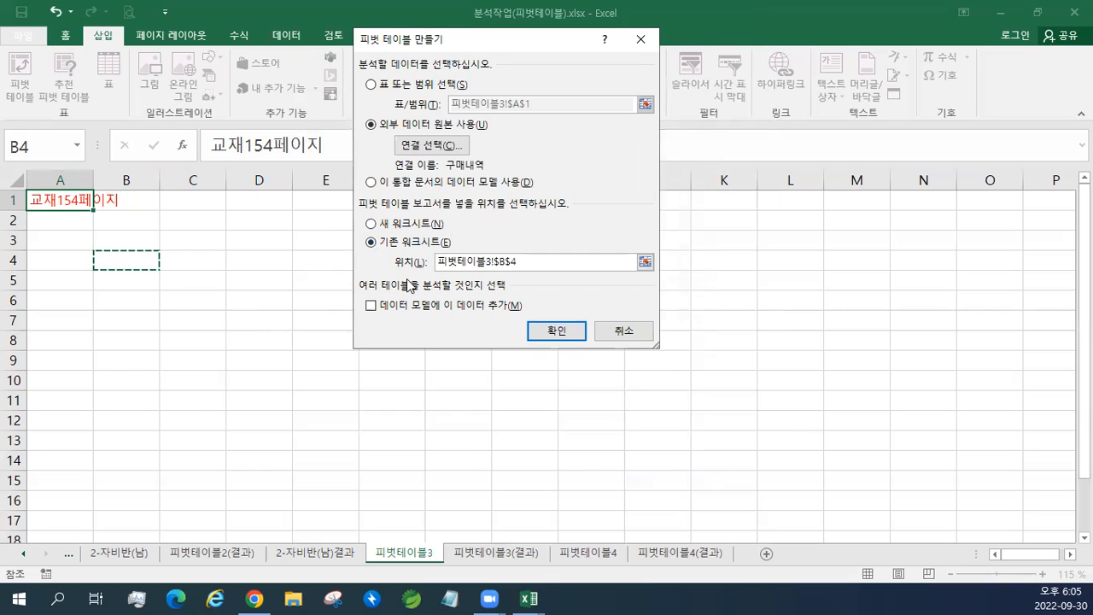
pyautogui.click(373, 307)
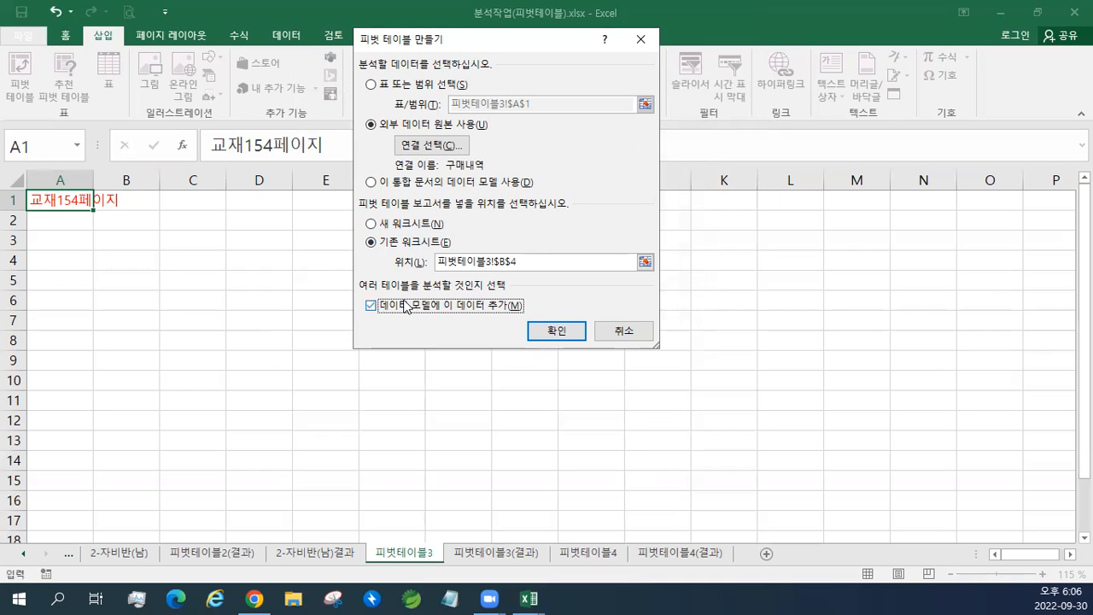
pyautogui.click(551, 330)
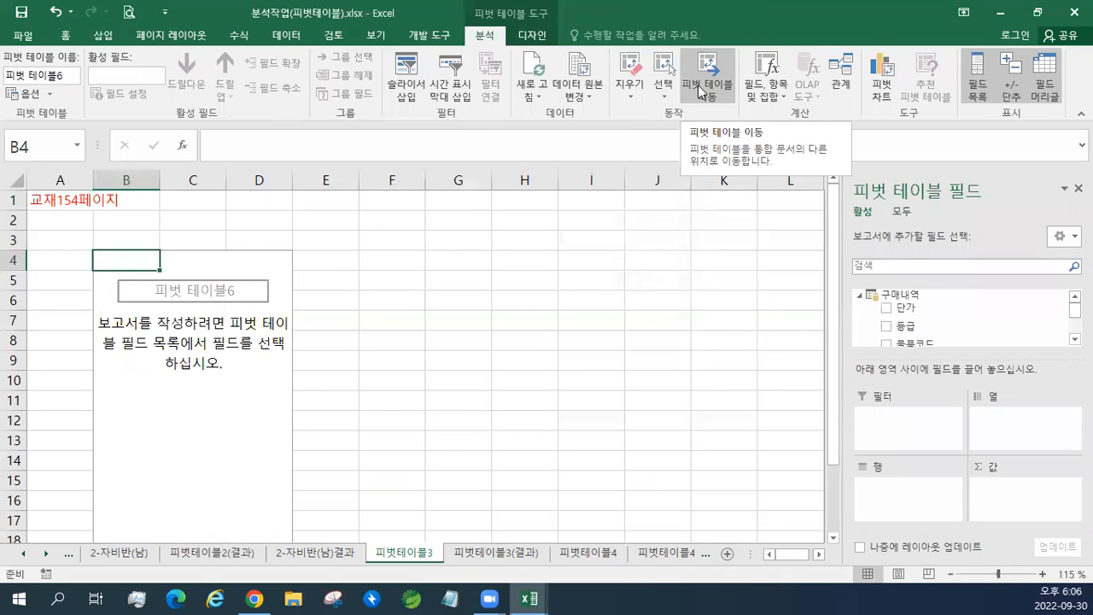
pyautogui.click(702, 90)
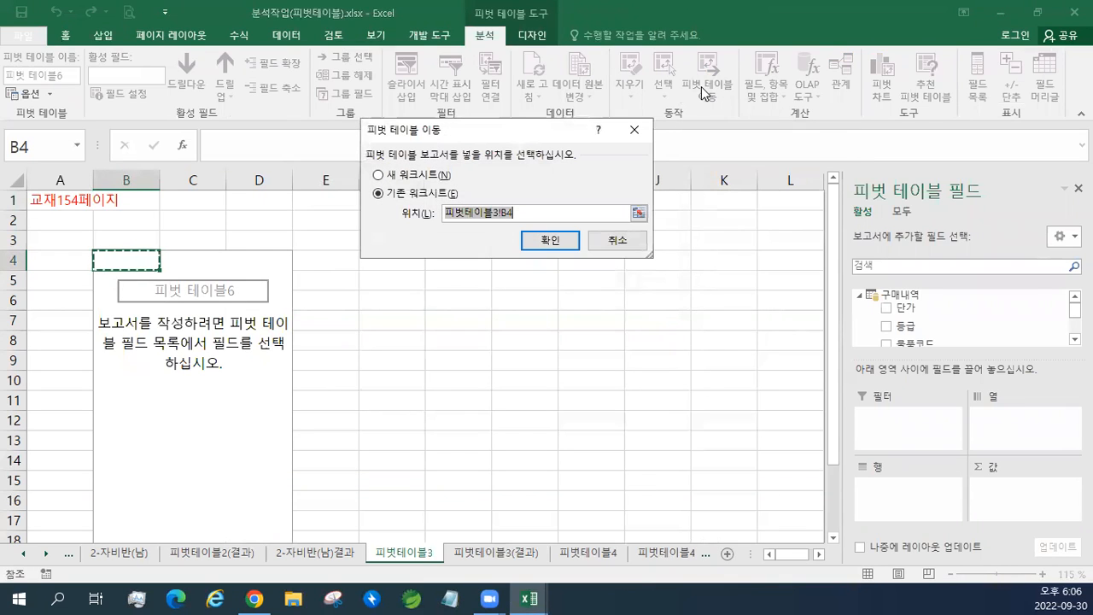
pyautogui.click(619, 241)
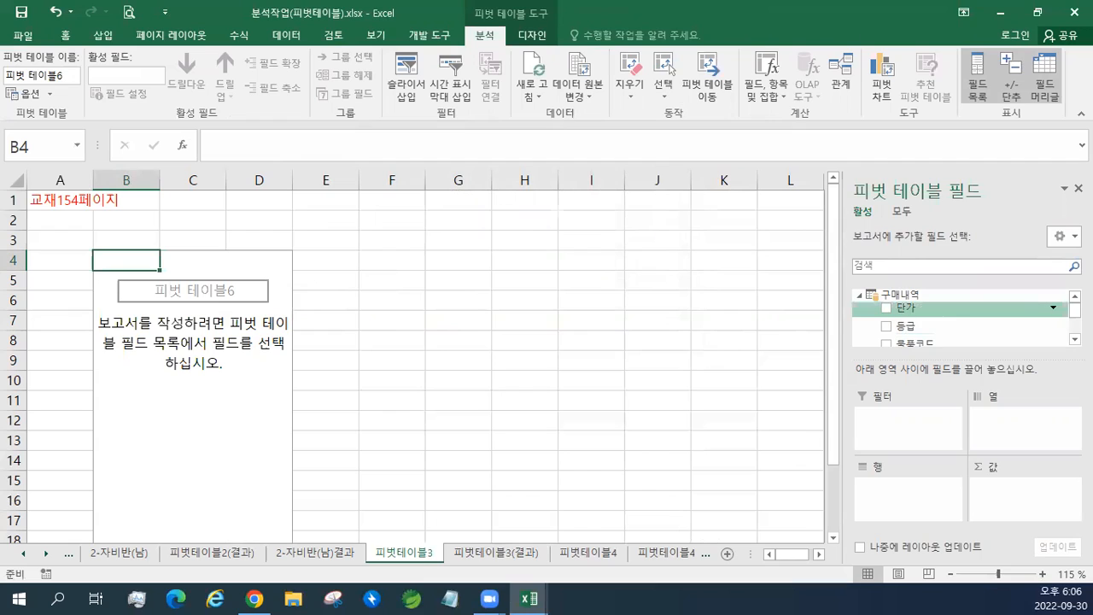
# Add the 주문일자 field to the PivotTable's rows area.
pyautogui.click(1076, 339)
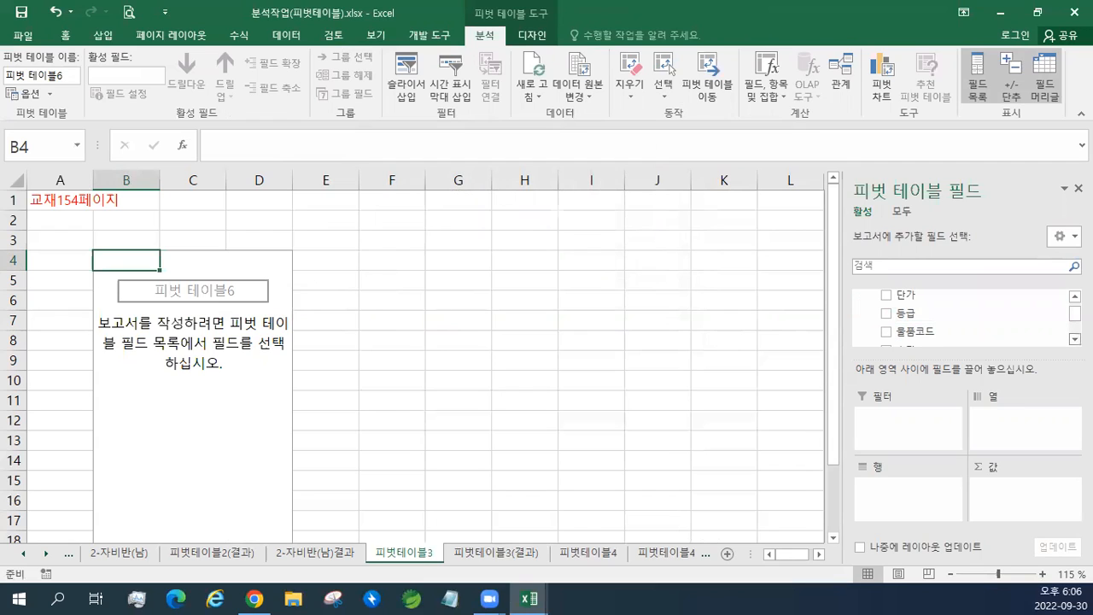
pyautogui.click(1075, 340)
pyautogui.click(1076, 339)
pyautogui.moveTo(907, 330); pyautogui.dragTo(899, 510)
pyautogui.moveTo(895, 505); pyautogui.dragTo(894, 502)
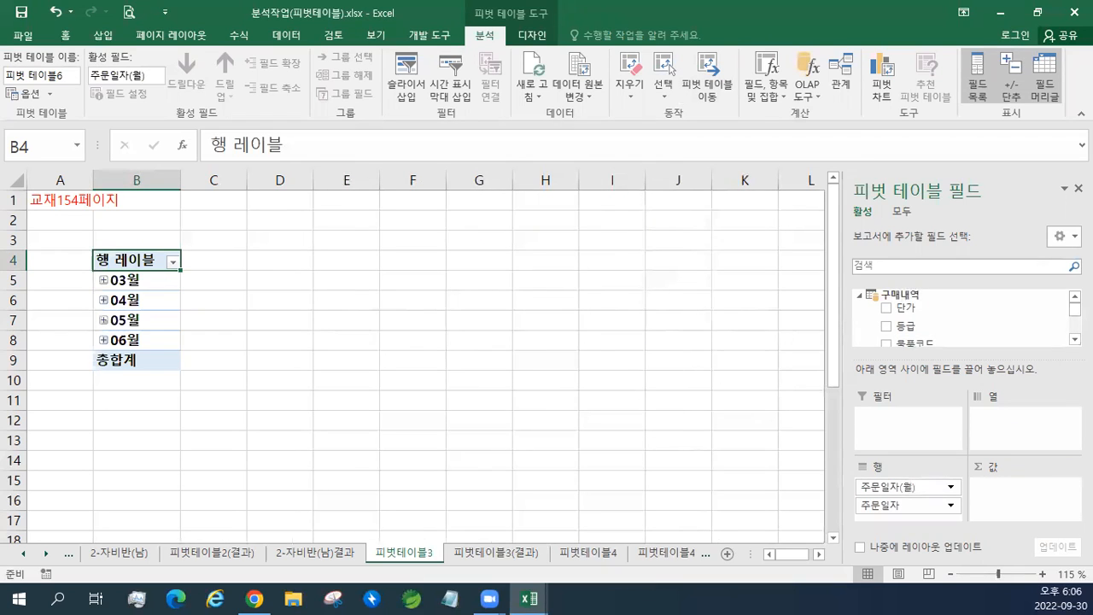
# Add the 수량 field to the PivotTable's values and summarize it by average (평균).
pyautogui.scroll(-2, 966, 321)
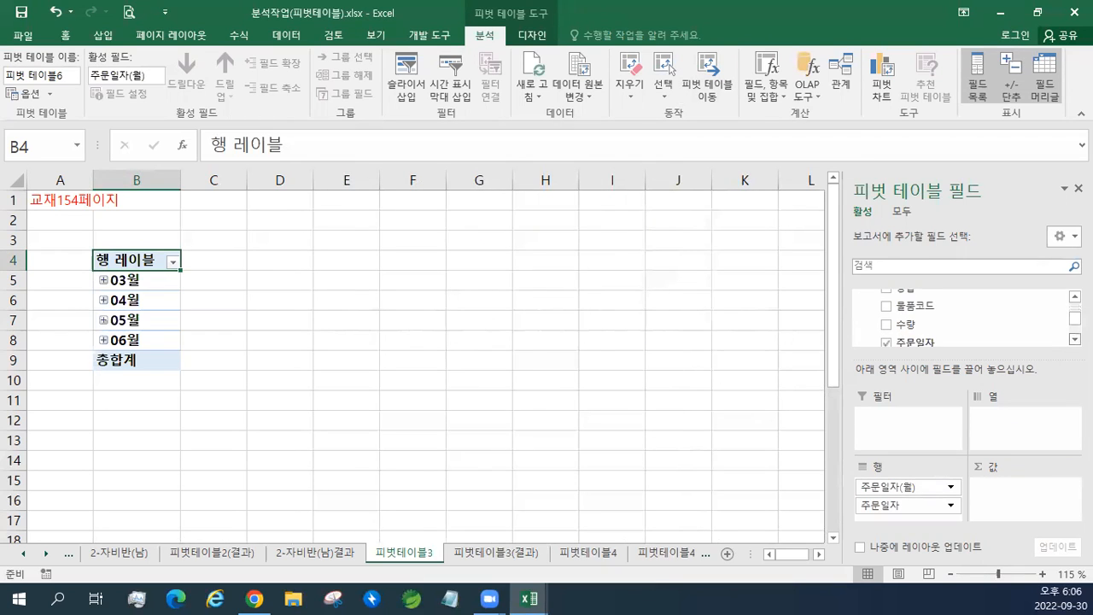
pyautogui.moveTo(903, 327); pyautogui.dragTo(998, 511)
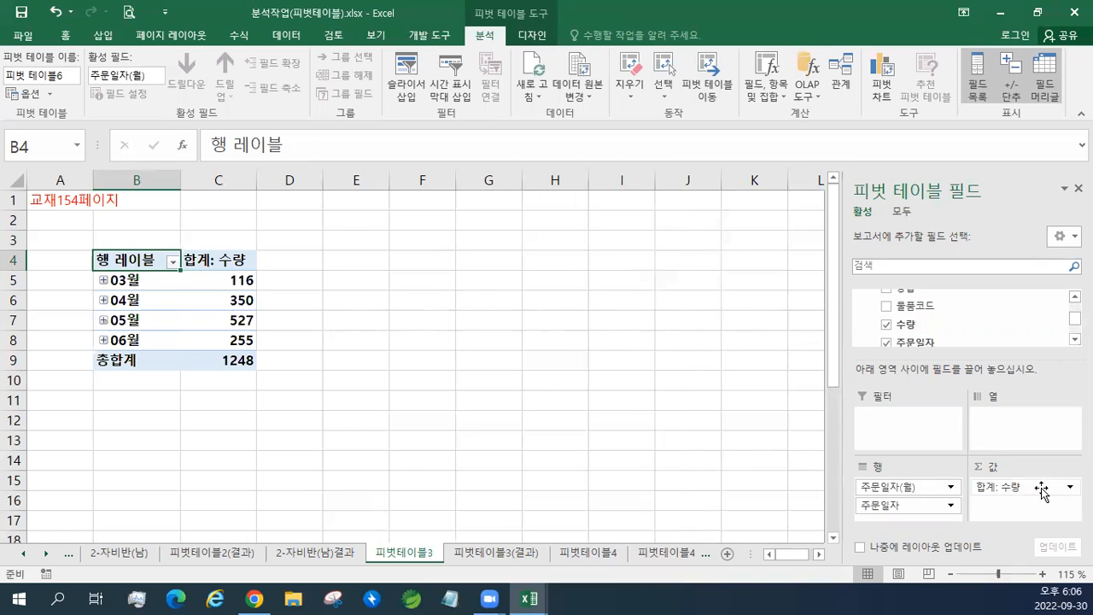
pyautogui.click(1021, 486)
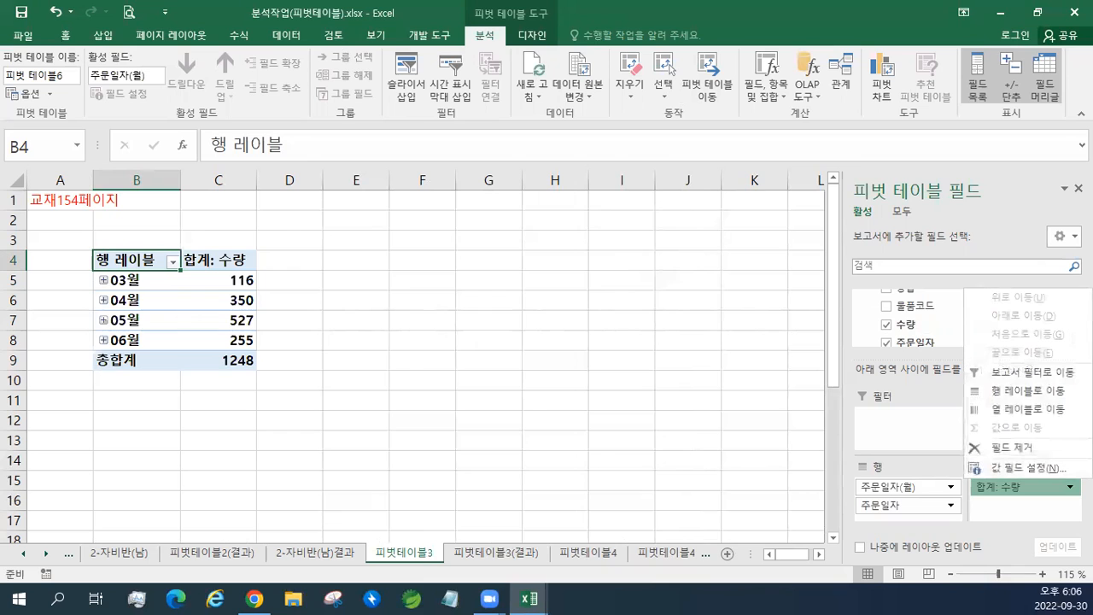
pyautogui.click(1025, 468)
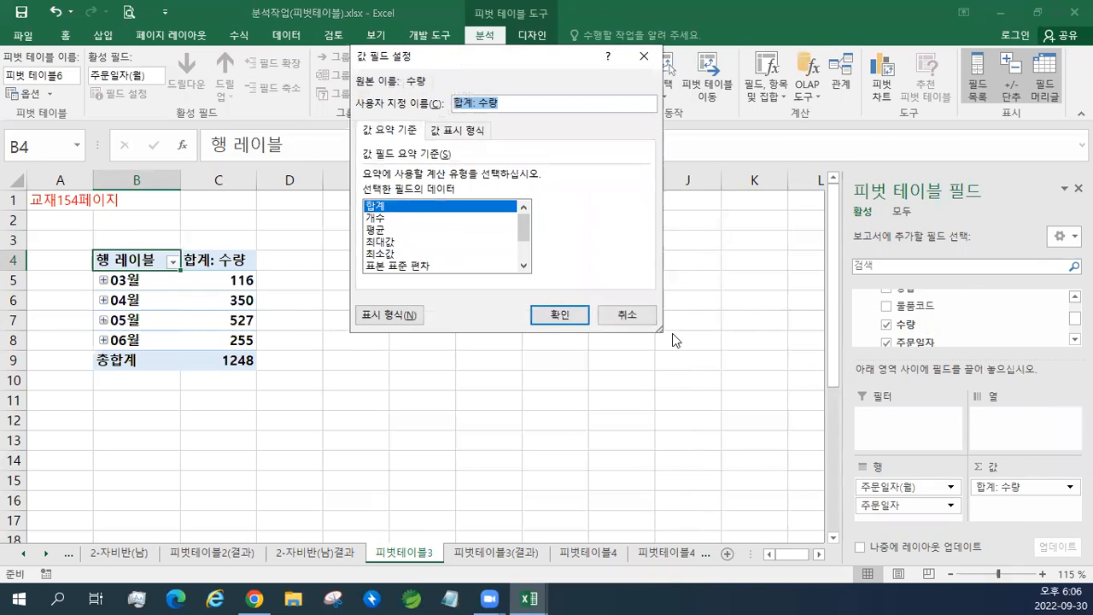
pyautogui.click(381, 231)
pyautogui.click(562, 314)
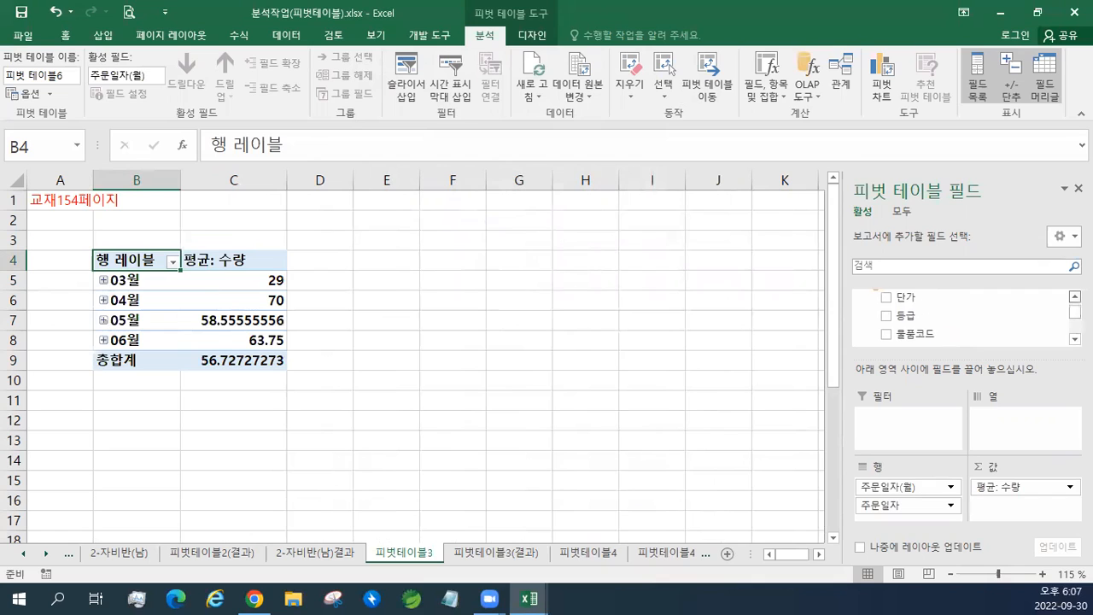
# Add the 단가 field to the PivotTable's values and summarize it by average (평균).
pyautogui.moveTo(1002, 297); pyautogui.dragTo(998, 509)
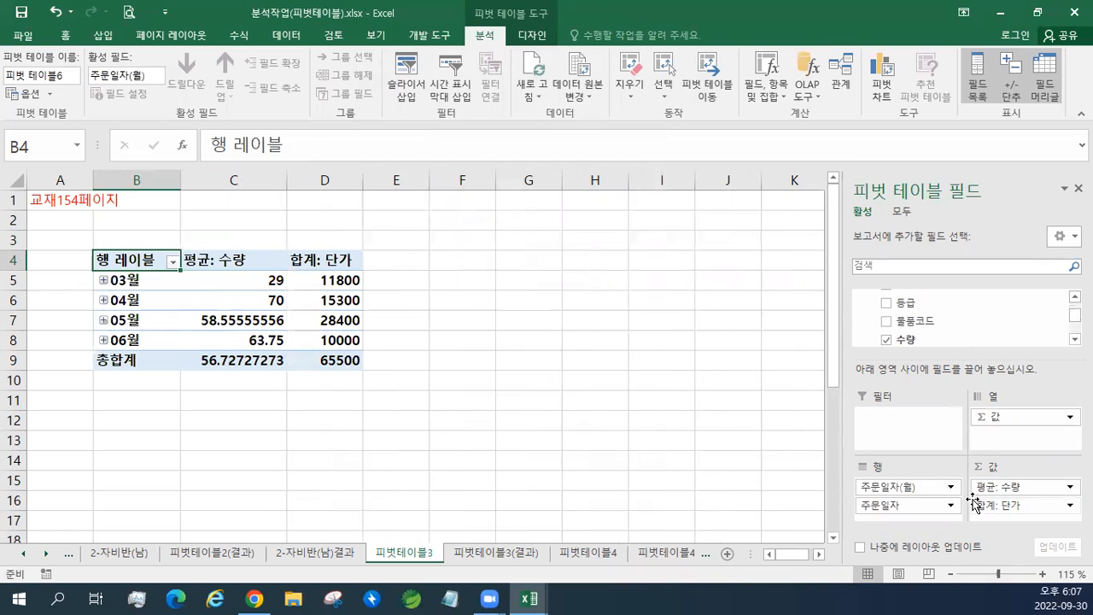
pyautogui.click(1056, 505)
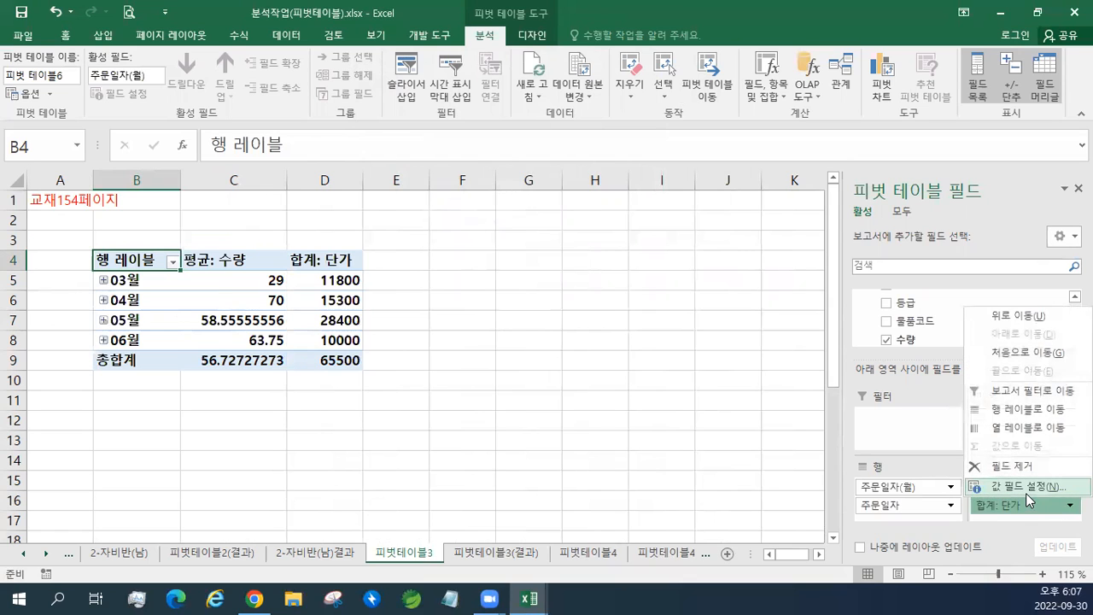
pyautogui.click(1026, 493)
pyautogui.click(377, 232)
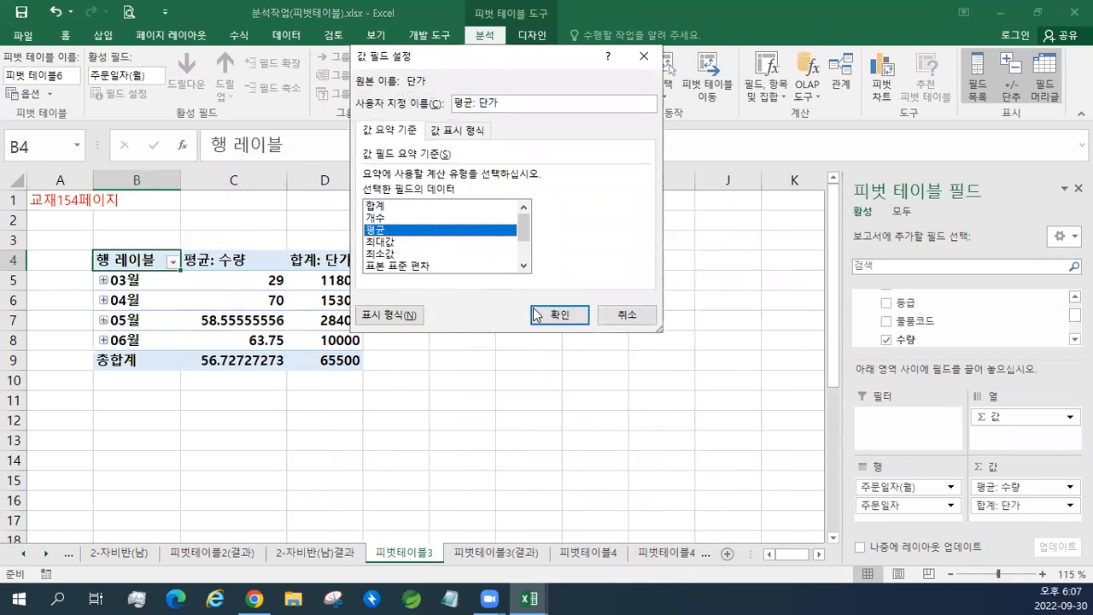
pyautogui.click(559, 315)
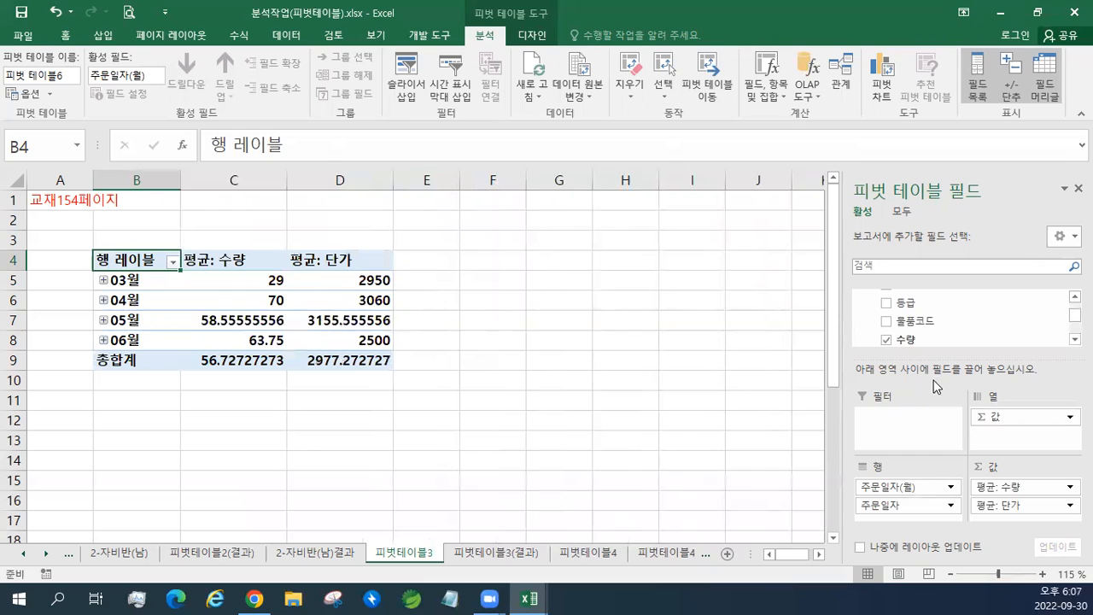
# Add 등급 as the PivotTable's report filter and change the report layout to outline form (개요 형식).
pyautogui.moveTo(914, 306); pyautogui.dragTo(895, 434)
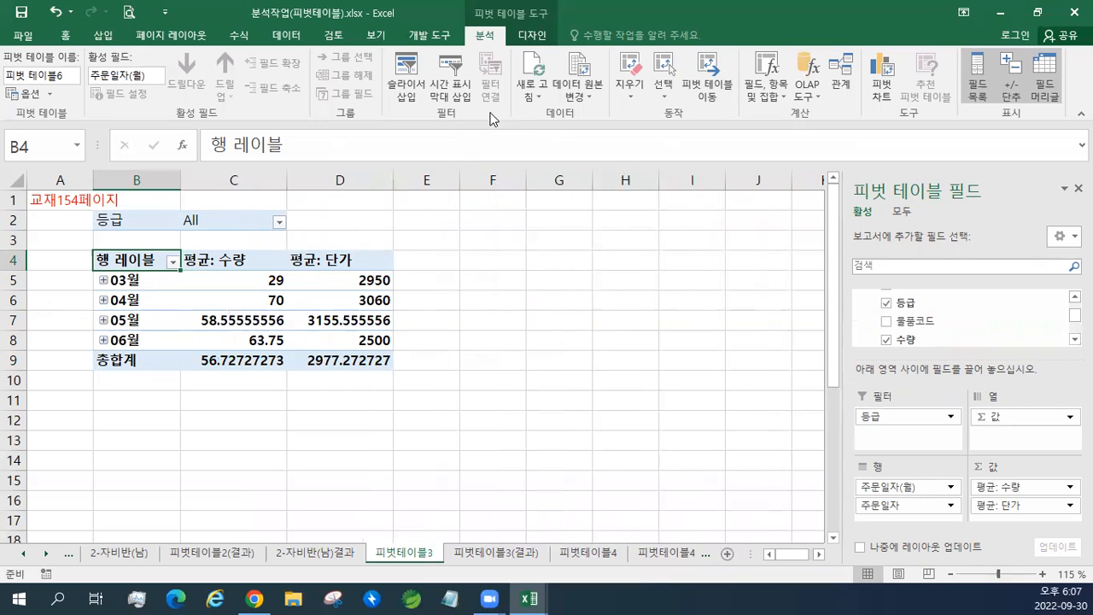
pyautogui.click(539, 36)
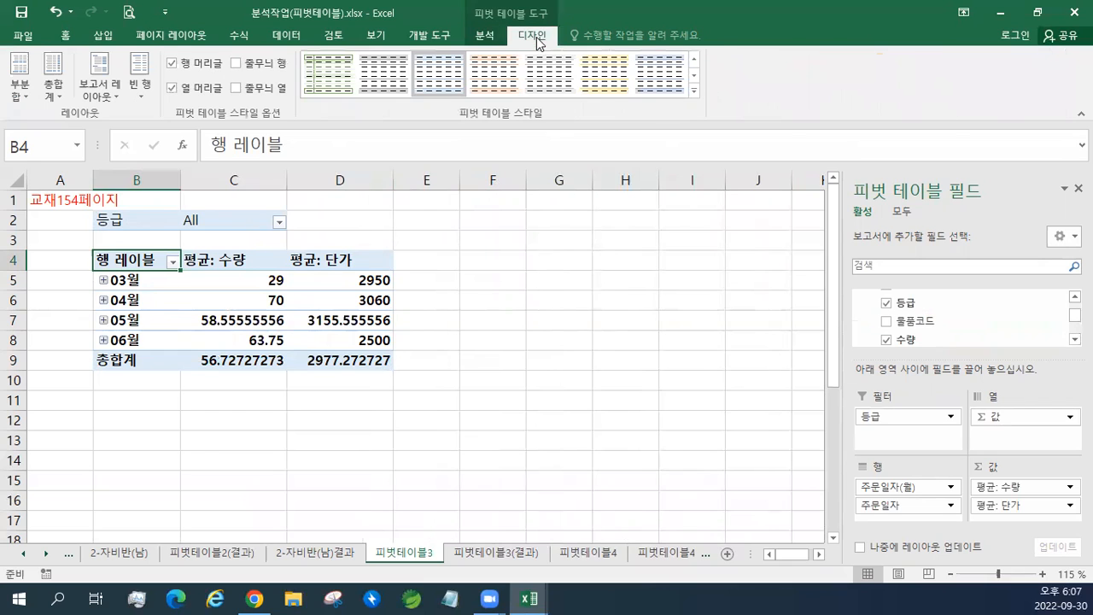
pyautogui.click(114, 95)
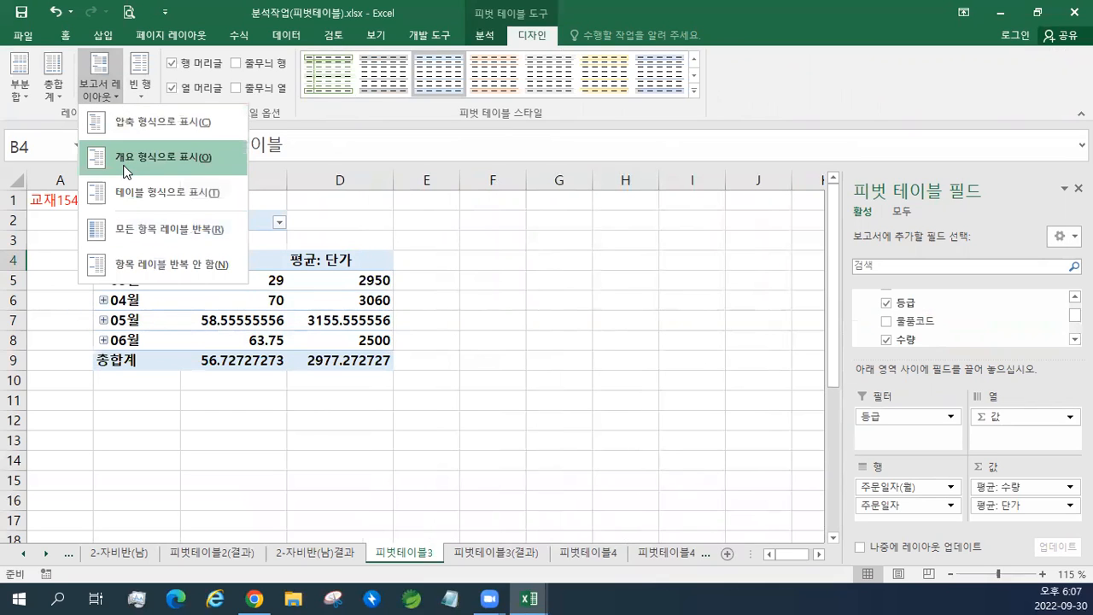
pyautogui.click(124, 167)
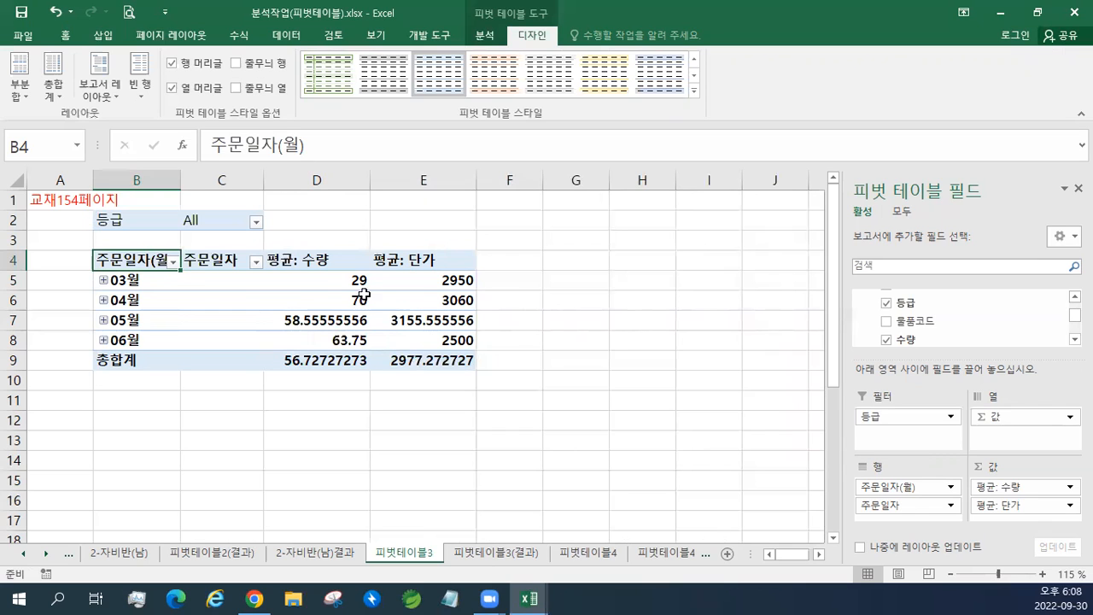
# Format the 평균: 수량 value field as a number (숫자) with 0 decimal places and a thousands separator.
pyautogui.click(334, 284)
pyautogui.click(485, 35)
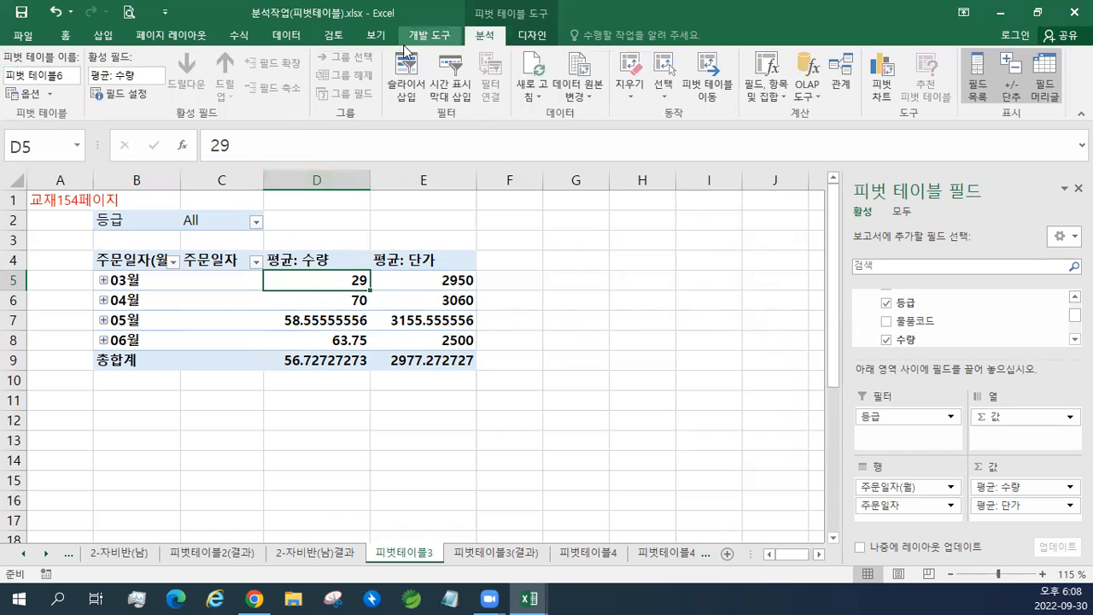
pyautogui.click(112, 95)
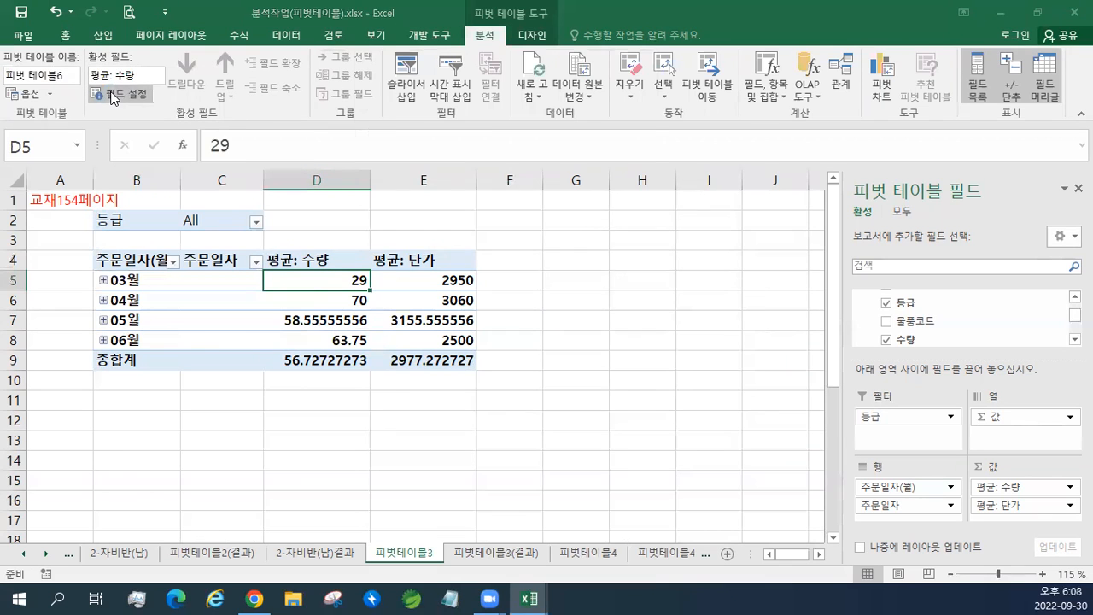
pyautogui.click(387, 316)
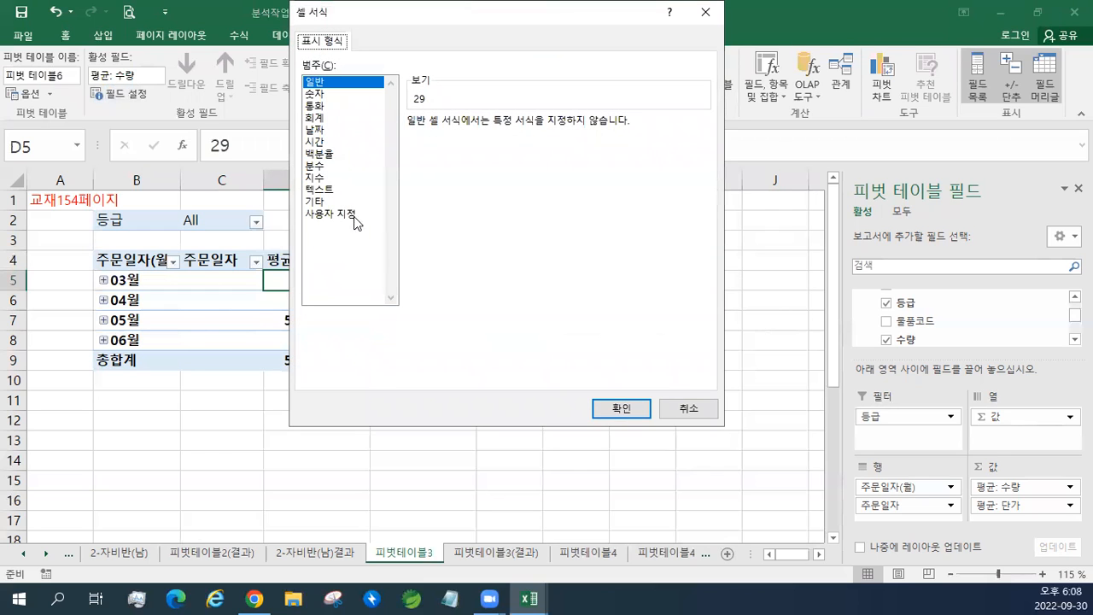
pyautogui.click(316, 95)
pyautogui.click(412, 147)
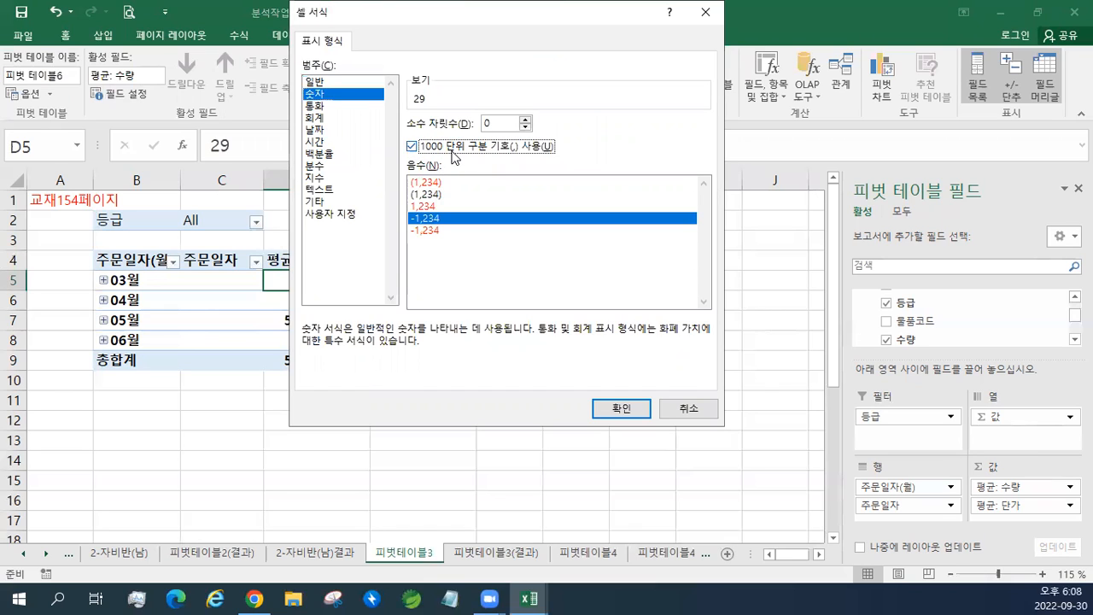
pyautogui.click(624, 411)
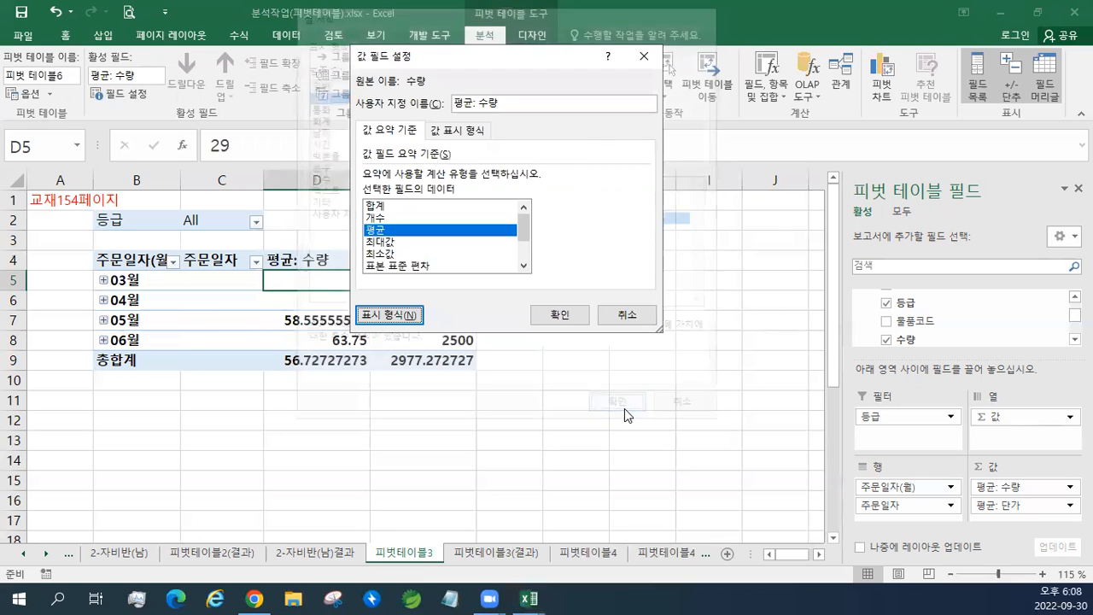
pyautogui.click(584, 316)
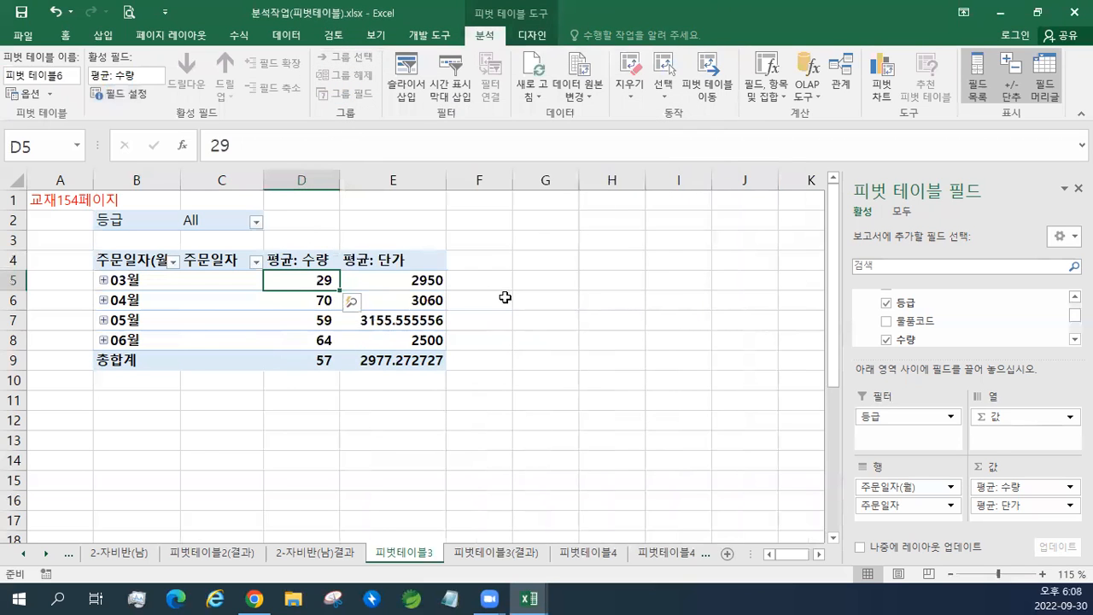
# Format the 평균: 단가 value field as a number (숫자) with 0 decimal places and a thousands separator.
pyautogui.click(386, 284)
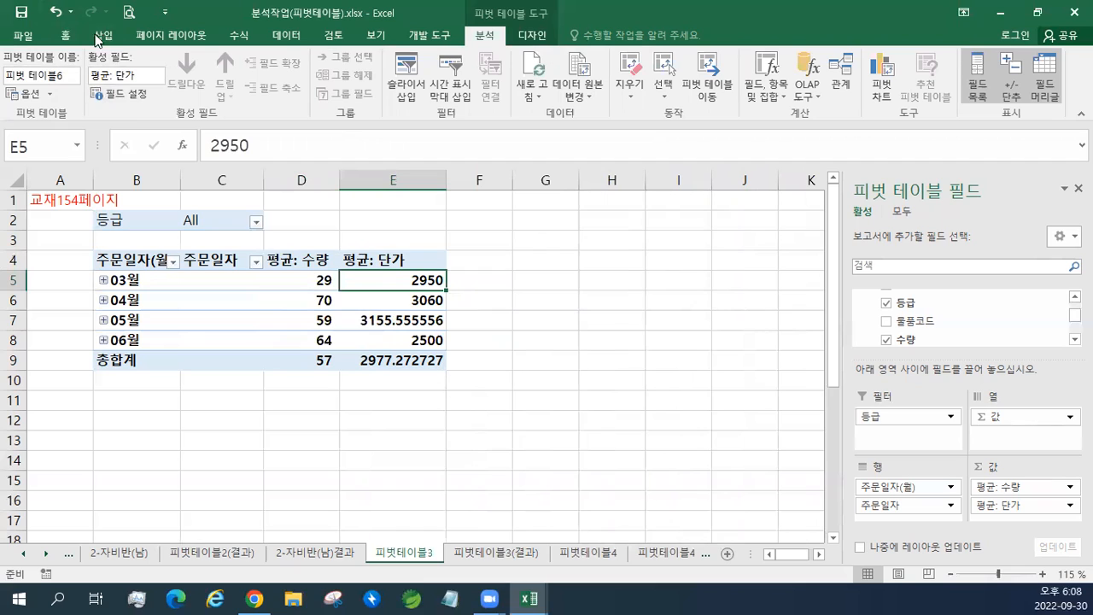
pyautogui.click(134, 96)
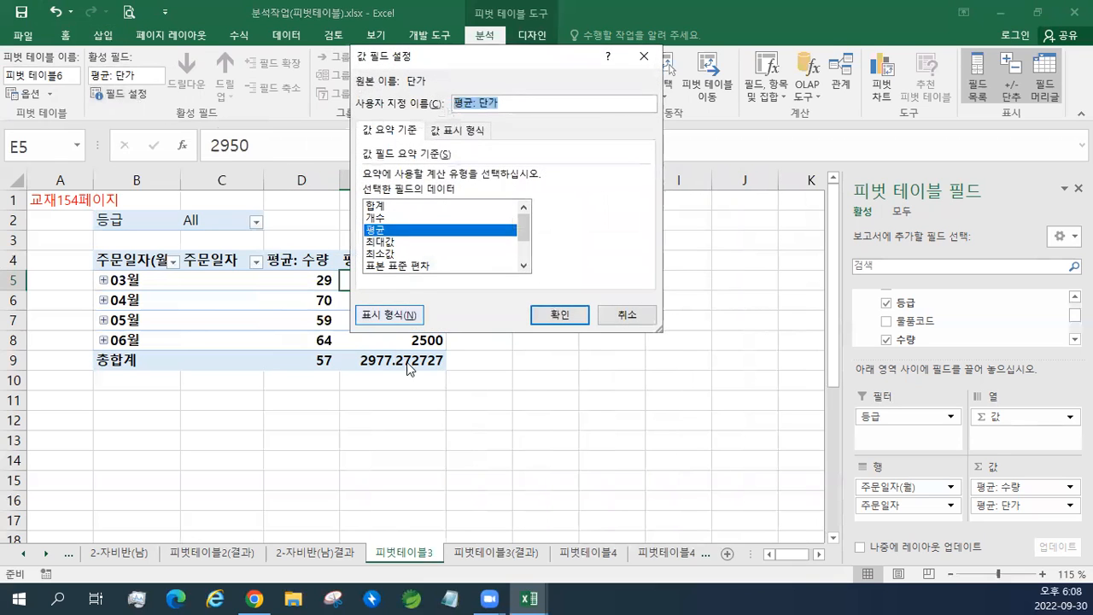
pyautogui.click(389, 315)
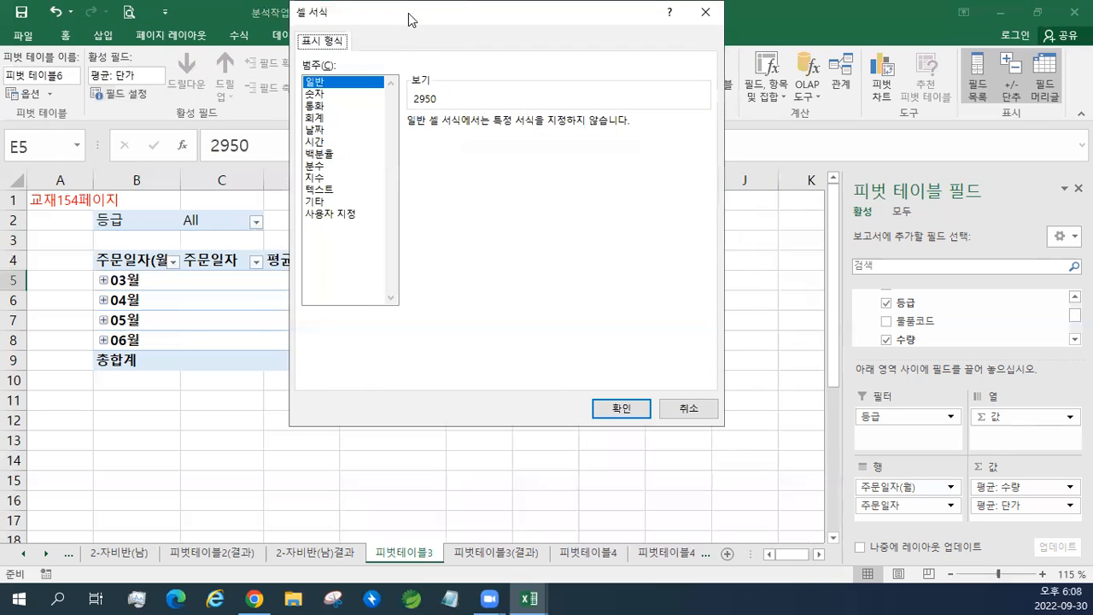
pyautogui.click(530, 146)
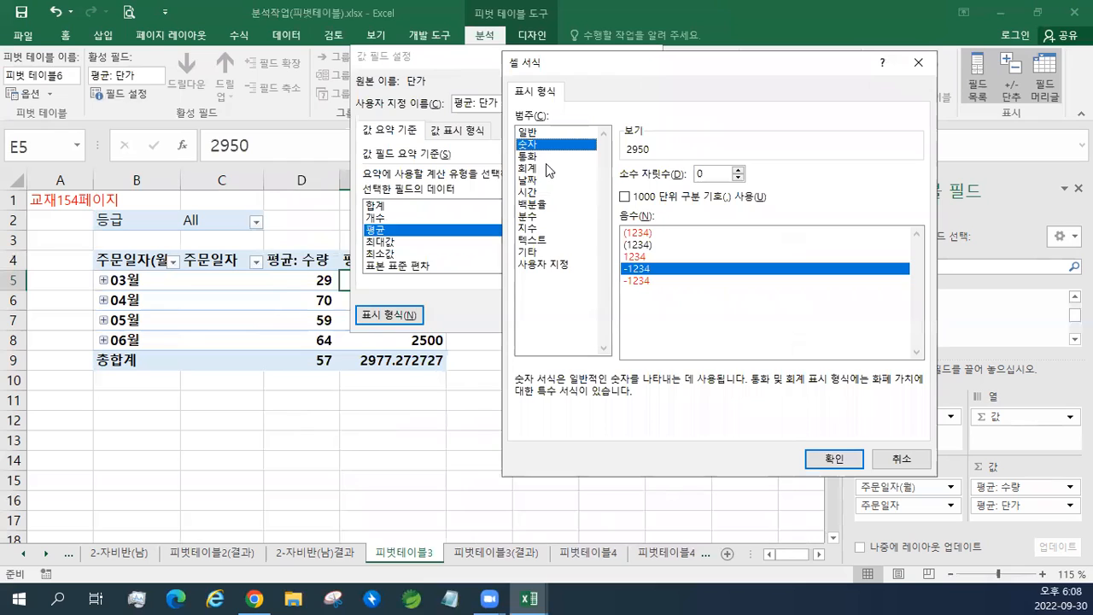
pyautogui.click(624, 197)
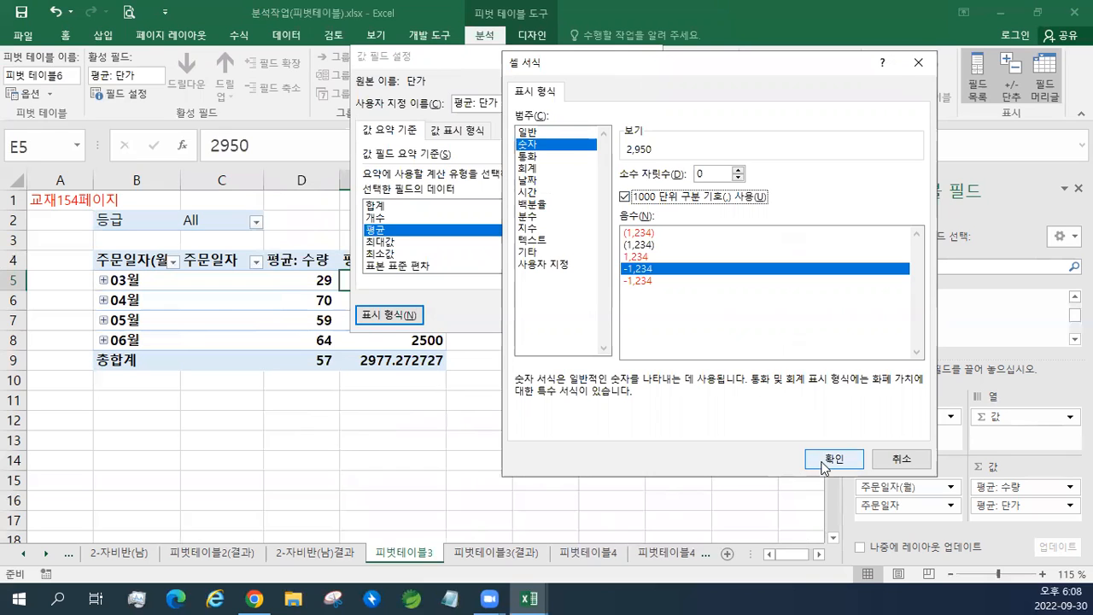
pyautogui.click(848, 468)
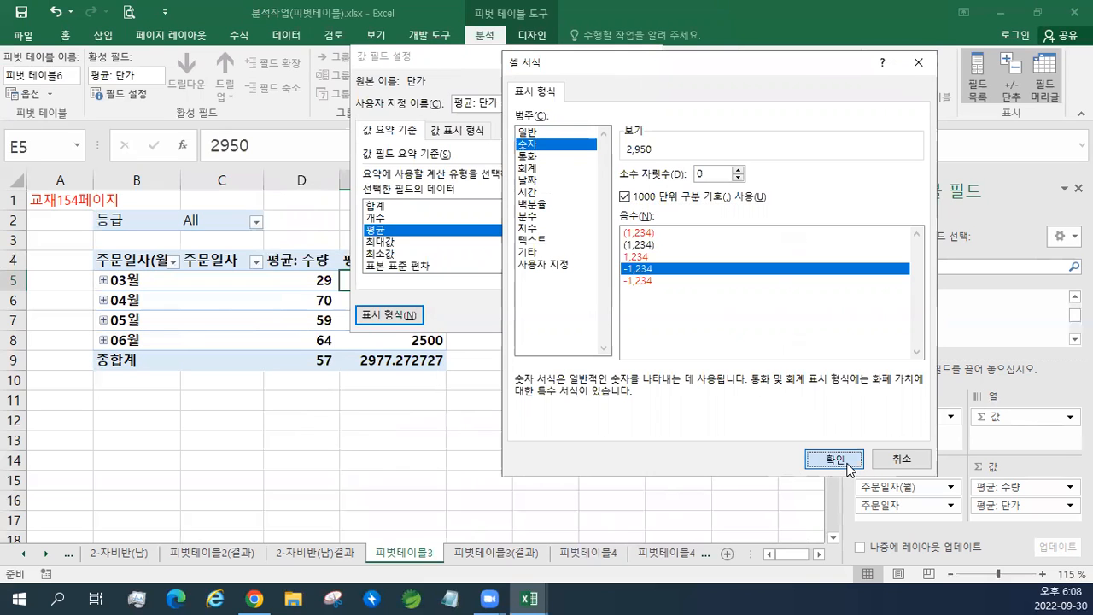
pyautogui.click(572, 318)
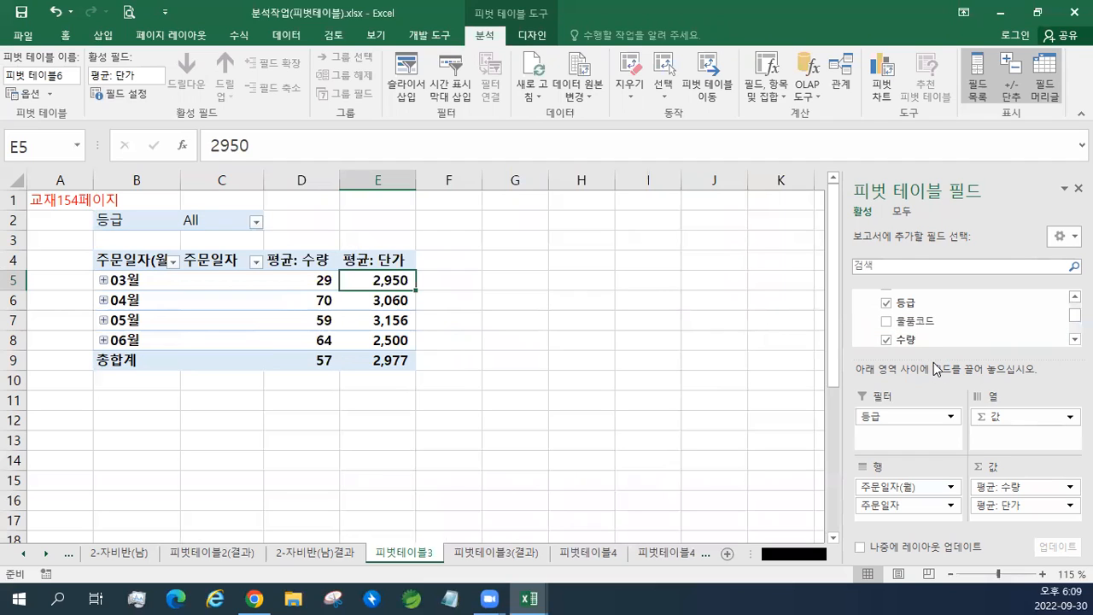
# Add the 물품코드 field to the PivotTable's values area, above 평균: 수량.
pyautogui.moveTo(935, 357); pyautogui.dragTo(928, 340)
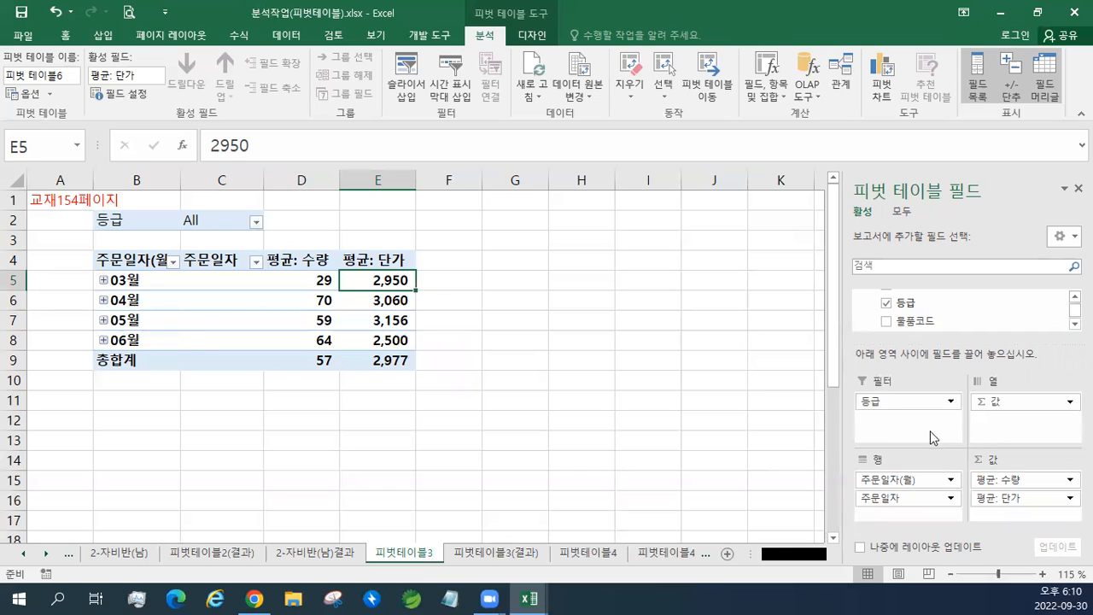
pyautogui.moveTo(905, 321); pyautogui.dragTo(1012, 481)
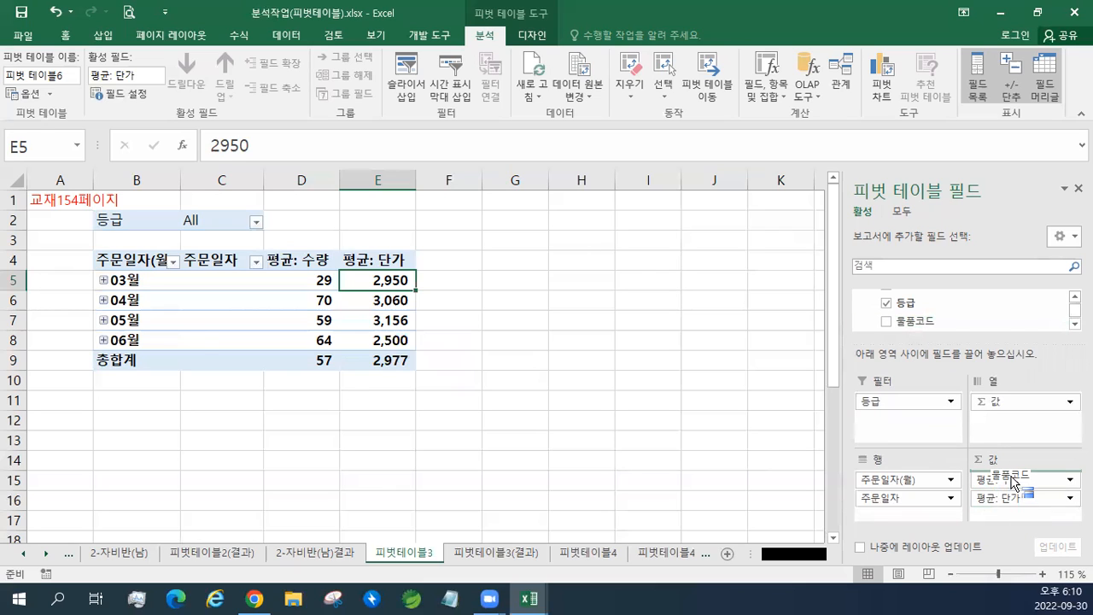
pyautogui.moveTo(1012, 481); pyautogui.dragTo(1017, 481)
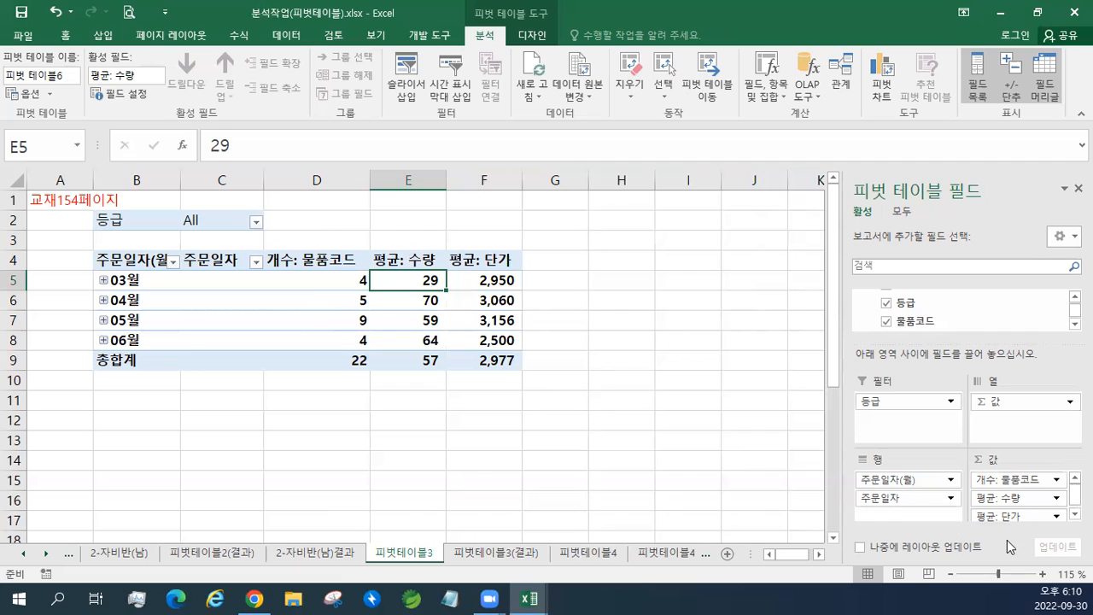
# Rename the 물품코드 count value field as 물품개수.
pyautogui.click(313, 262)
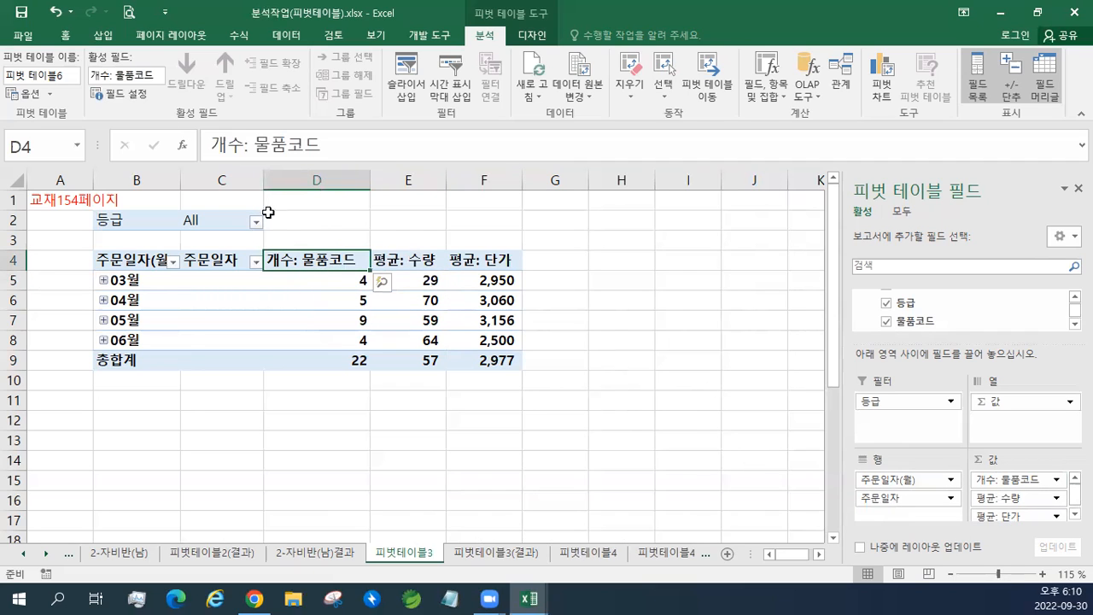
pyautogui.click(124, 94)
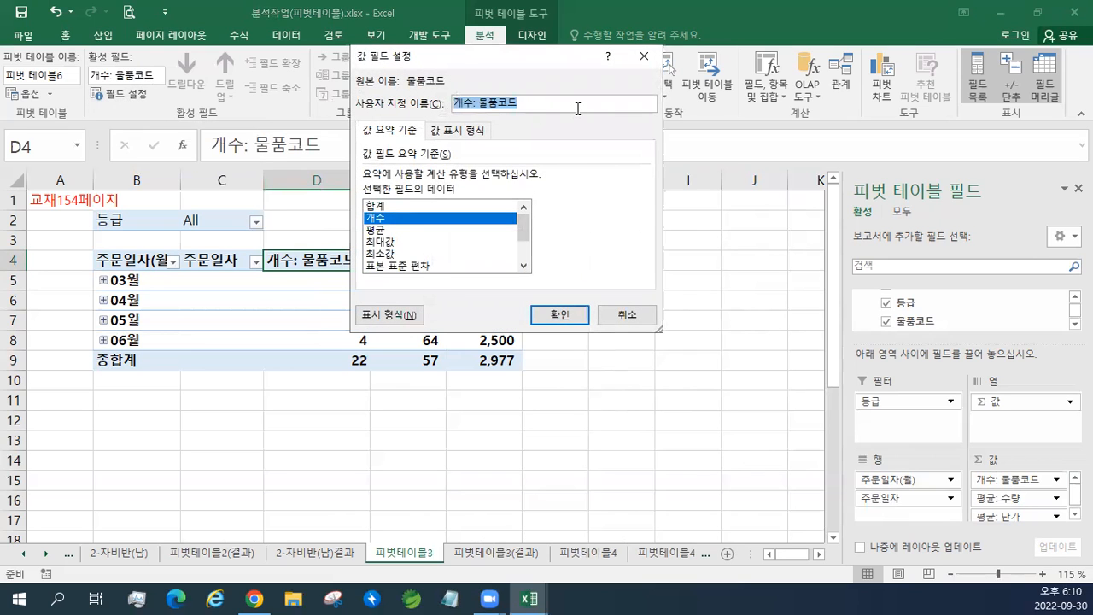
pyautogui.write('물품개수')
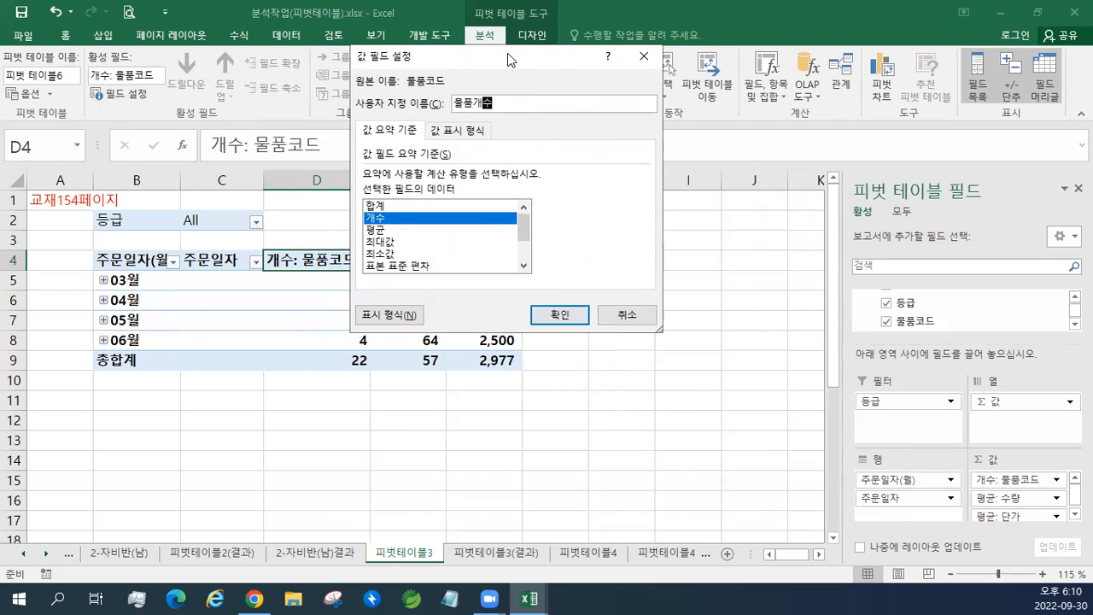
pyautogui.moveTo(510, 55); pyautogui.dragTo(611, 71)
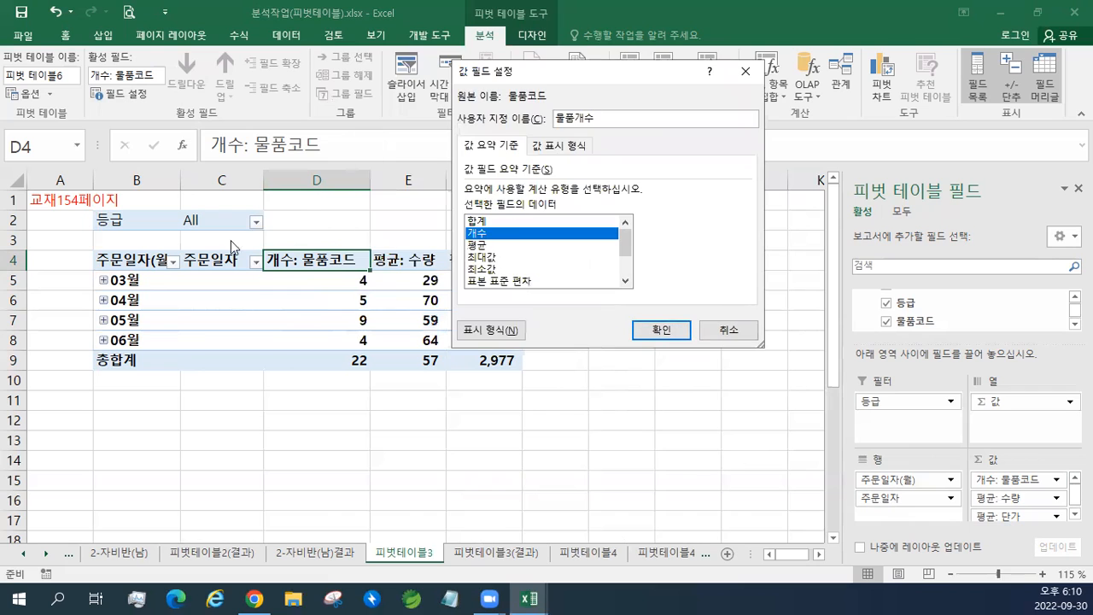
pyautogui.click(660, 332)
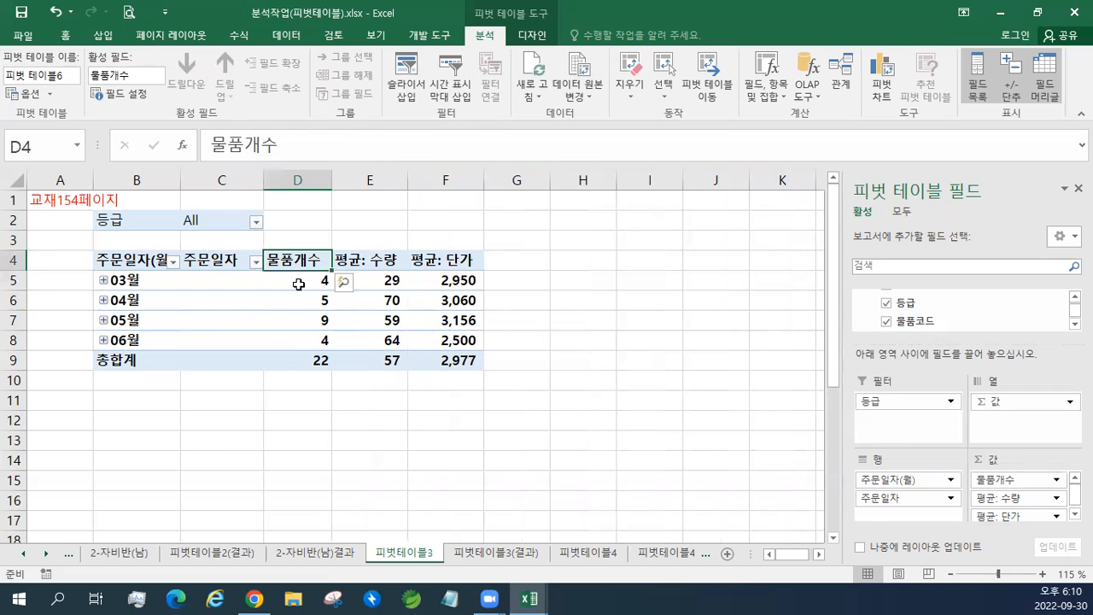
# Give the 물품개수 value field the custom (사용자 지정) number format #,##0.
pyautogui.moveTo(305, 282)
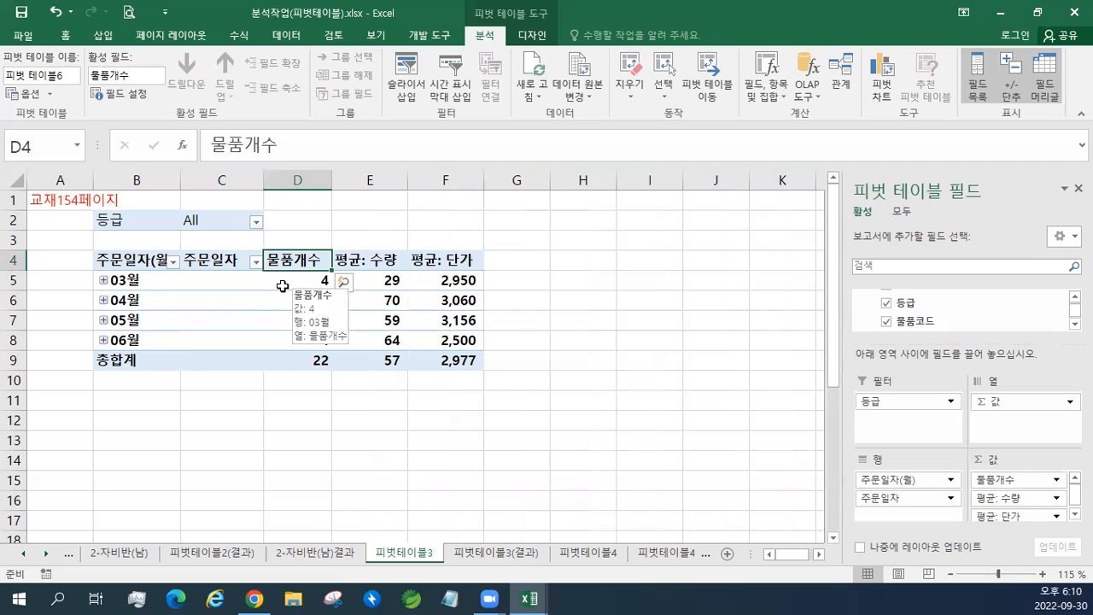
pyautogui.click(283, 290)
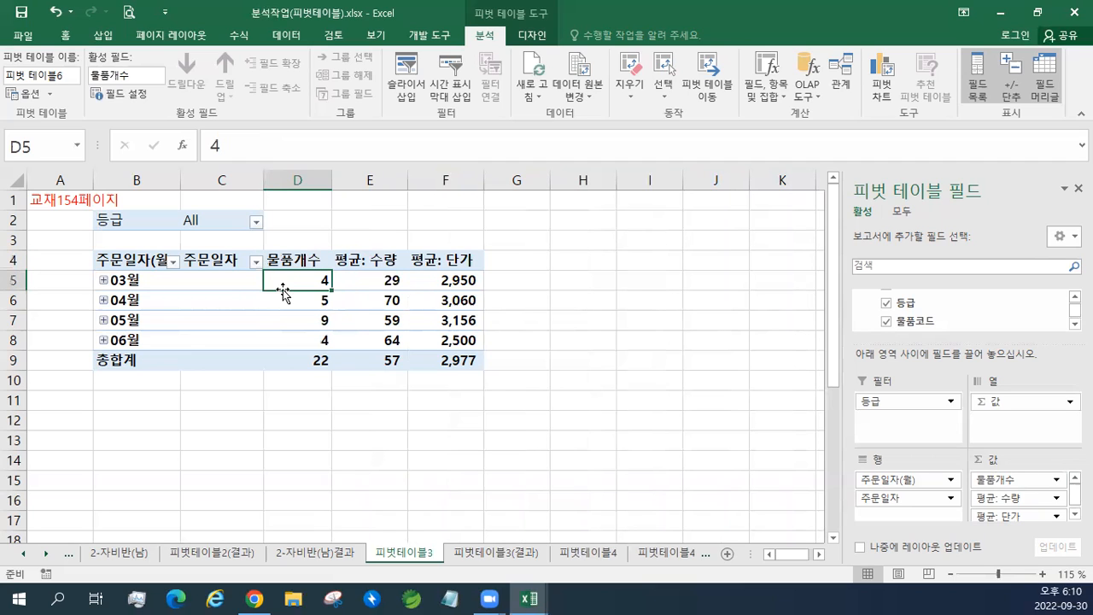
pyautogui.moveTo(281, 266)
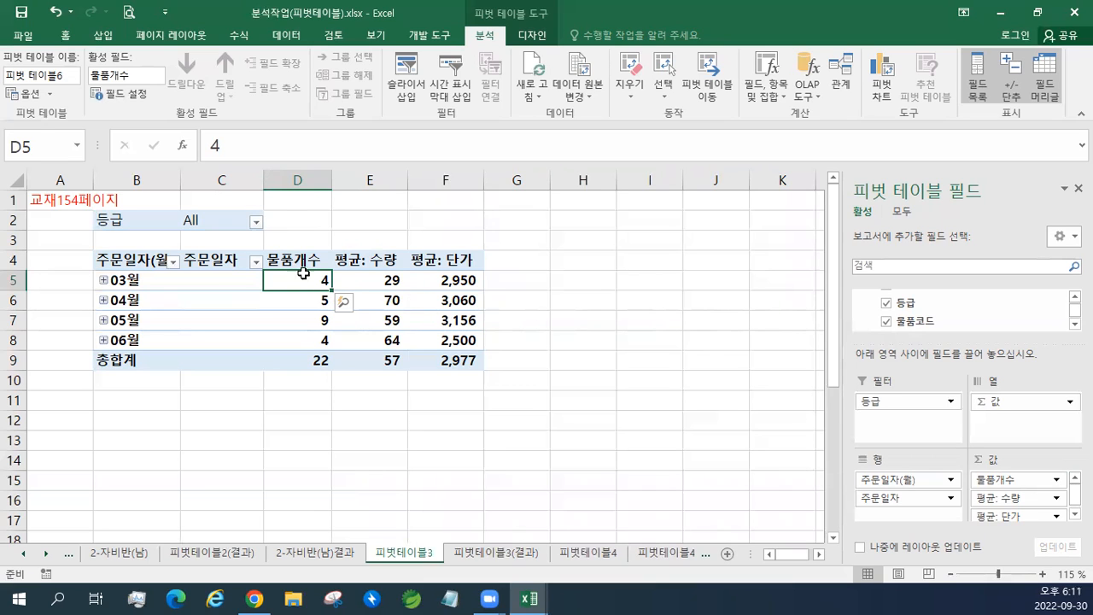
pyautogui.click(126, 101)
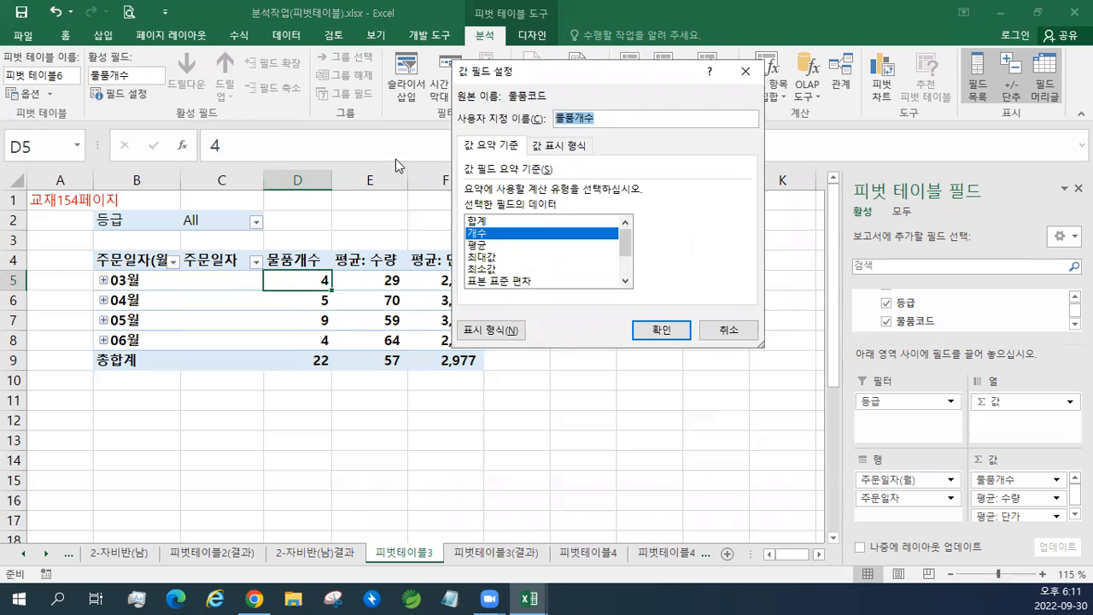
pyautogui.click(494, 333)
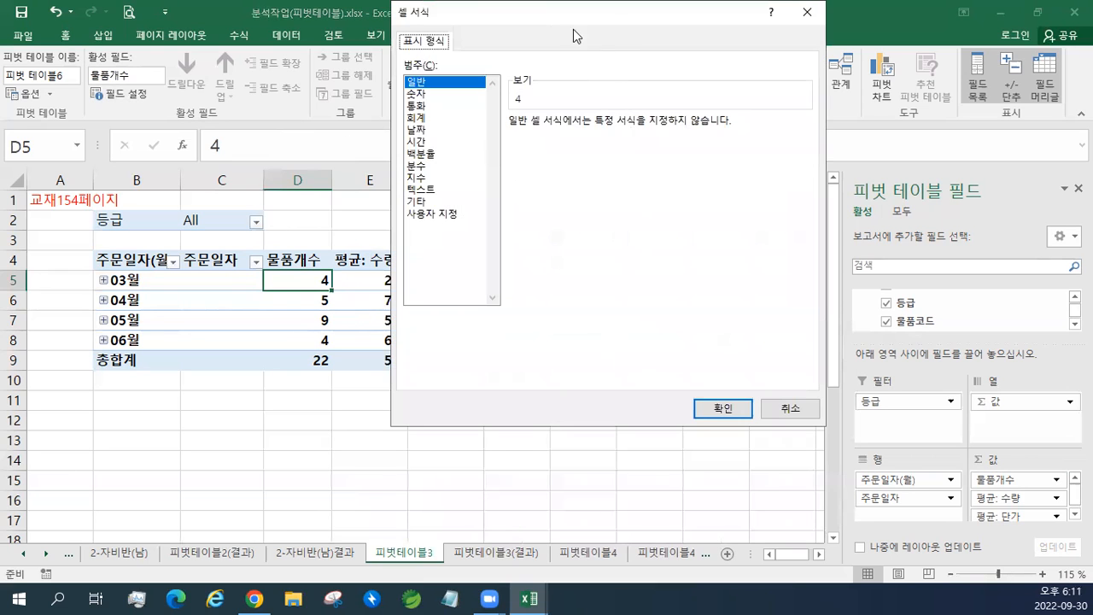
pyautogui.moveTo(540, 20); pyautogui.dragTo(717, 60)
pyautogui.click(632, 253)
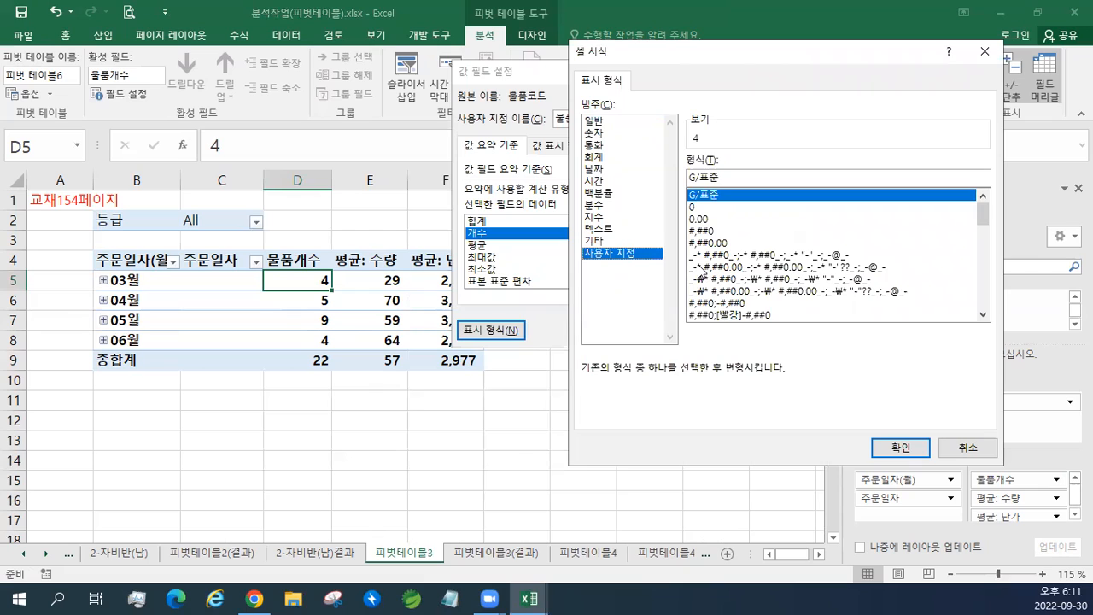
pyautogui.moveTo(728, 180); pyautogui.dragTo(555, 144)
pyautogui.press('BackSpace')
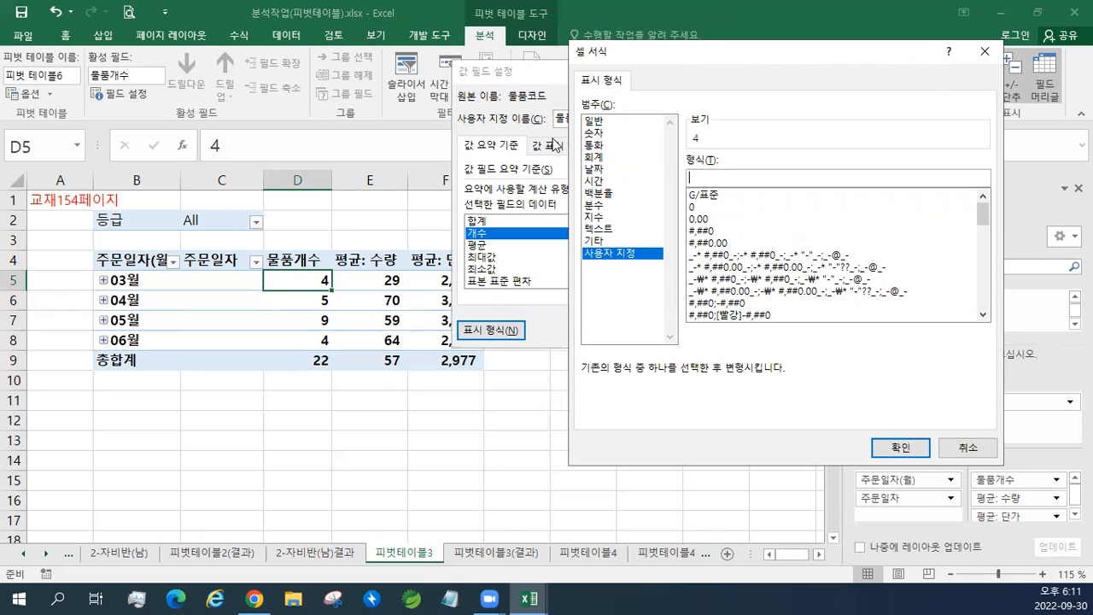
pyautogui.write('#,##0')
pyautogui.click(893, 450)
pyautogui.click(660, 329)
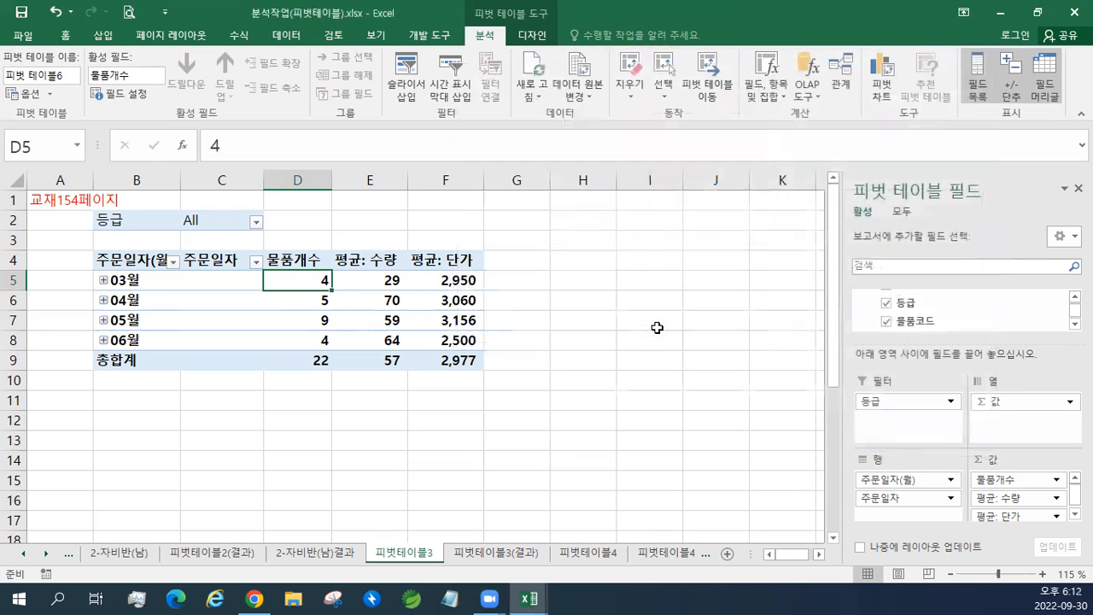
# On the 피벗테이블2(결과) sheet, examine the 출석수 average and 학생수 columns under the 남 heading.
pyautogui.moveTo(432, 296)
pyautogui.click(212, 553)
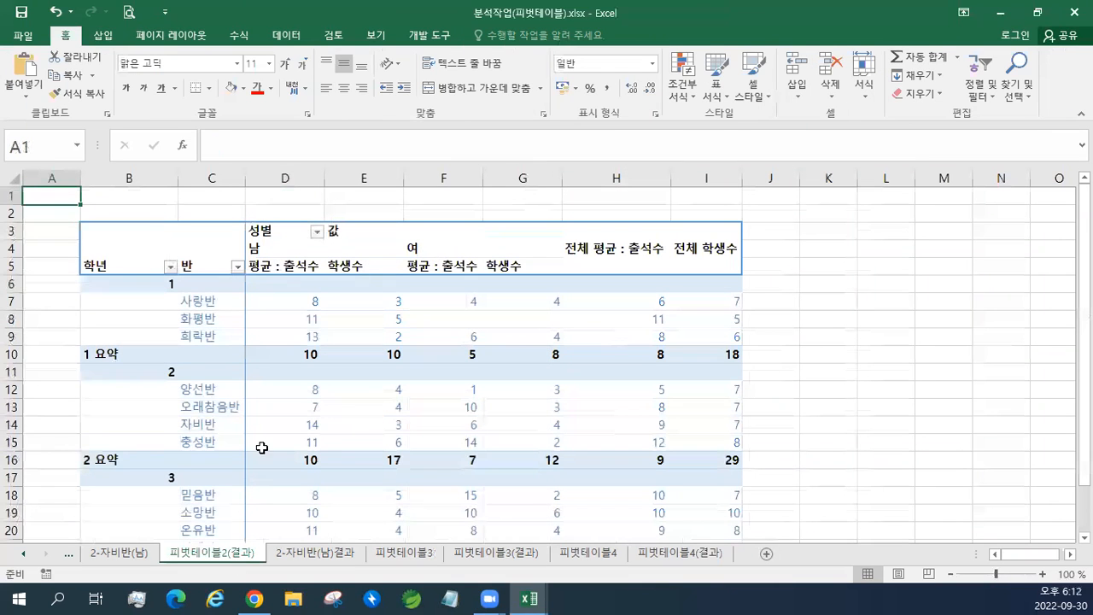
pyautogui.click(296, 253)
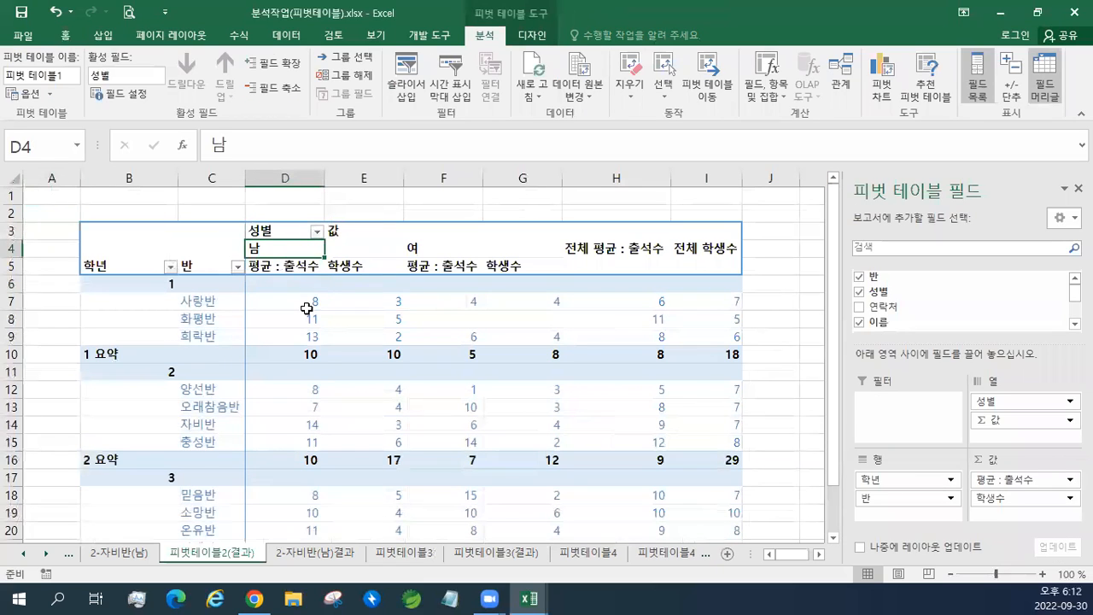
pyautogui.click(309, 300)
pyautogui.moveTo(310, 301); pyautogui.dragTo(311, 338)
pyautogui.moveTo(355, 301); pyautogui.dragTo(364, 357)
pyautogui.moveTo(302, 302); pyautogui.dragTo(302, 357)
pyautogui.moveTo(385, 314); pyautogui.dragTo(389, 344)
pyautogui.moveTo(288, 251); pyautogui.dragTo(335, 249)
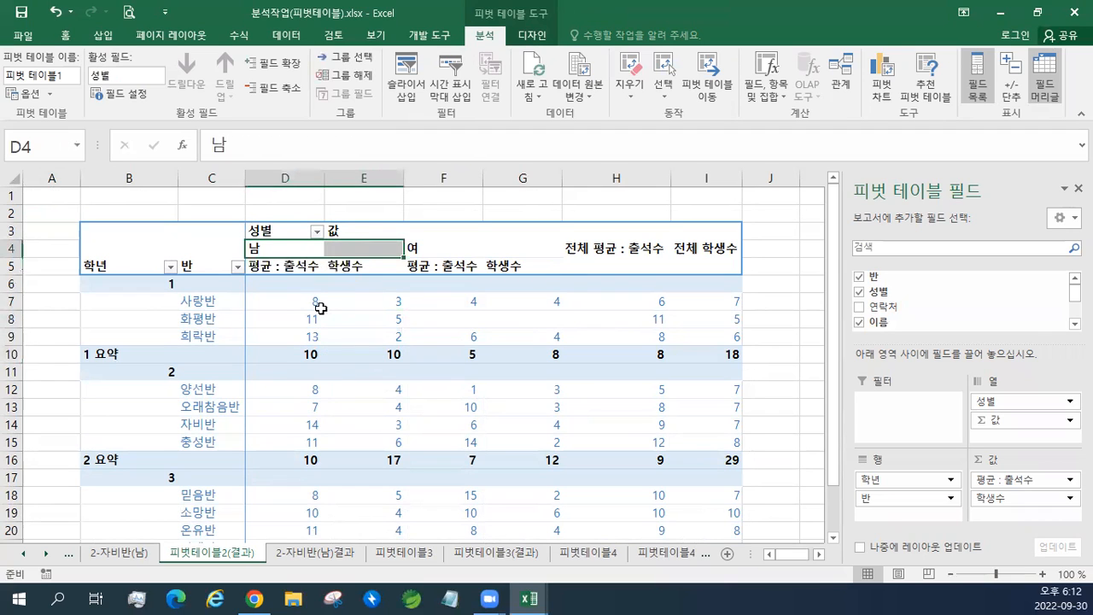
pyautogui.moveTo(303, 330); pyautogui.dragTo(295, 461)
pyautogui.moveTo(376, 335); pyautogui.dragTo(383, 461)
pyautogui.moveTo(291, 250)
pyautogui.mouseDown()
pyautogui.moveTo(339, 252)
pyautogui.moveTo(276, 255)
pyautogui.mouseUp()
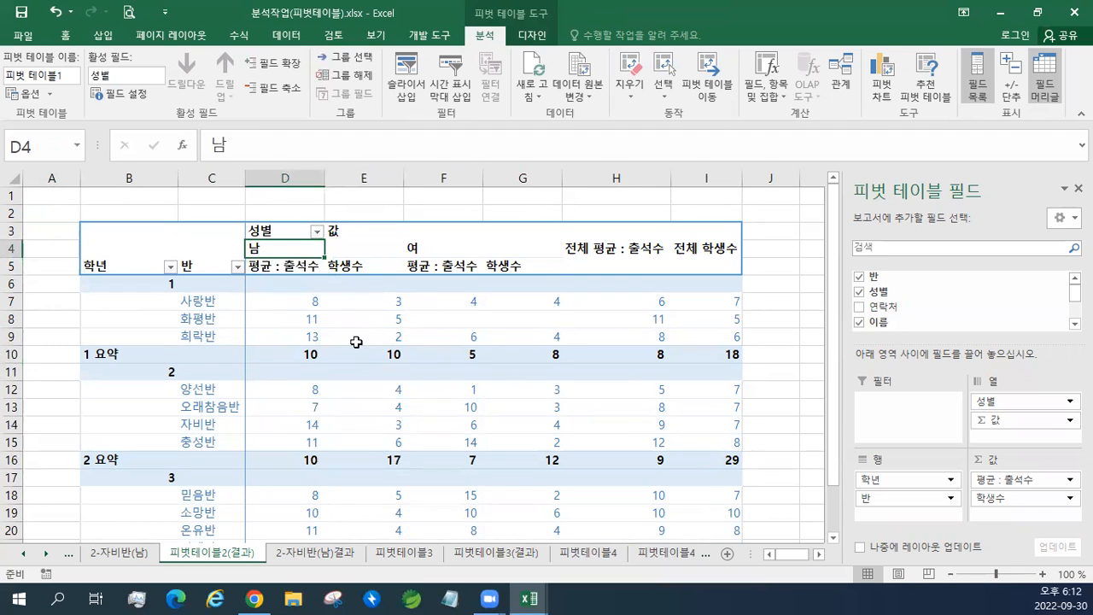
pyautogui.moveTo(357, 337); pyautogui.dragTo(365, 390)
pyautogui.moveTo(288, 334); pyautogui.dragTo(286, 376)
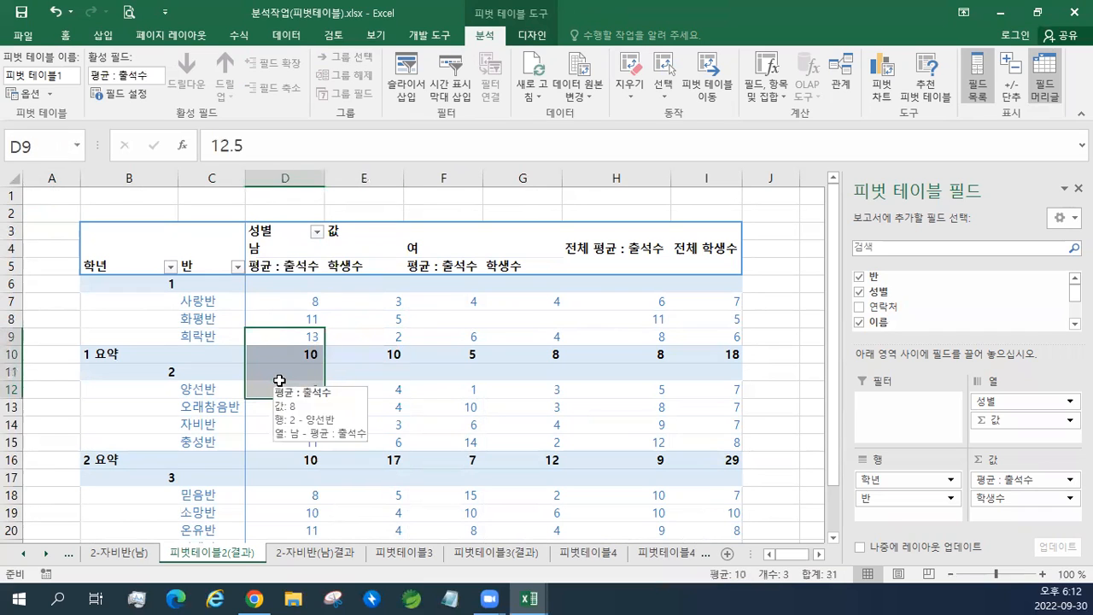
# Examine the 여 columns of the same PivotTable, its 남 and 여 column headings, and the 학년 row labels.
pyautogui.moveTo(458, 303); pyautogui.dragTo(472, 465)
pyautogui.moveTo(530, 319); pyautogui.dragTo(550, 437)
pyautogui.moveTo(459, 317); pyautogui.dragTo(461, 442)
pyautogui.moveTo(542, 359); pyautogui.dragTo(542, 410)
pyautogui.moveTo(444, 353); pyautogui.dragTo(470, 426)
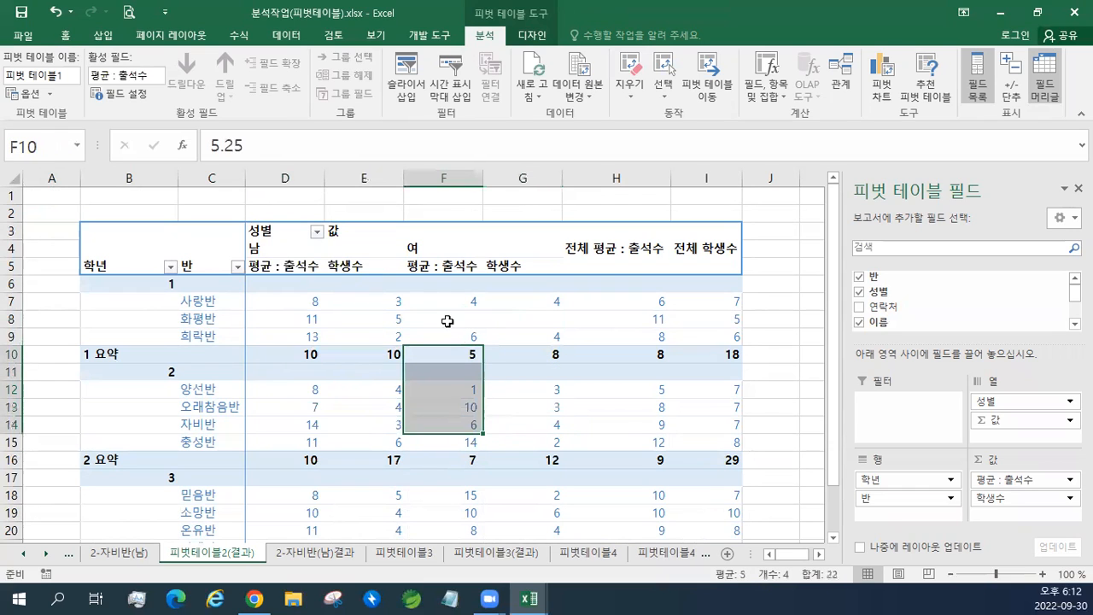
pyautogui.moveTo(282, 248); pyautogui.dragTo(344, 243)
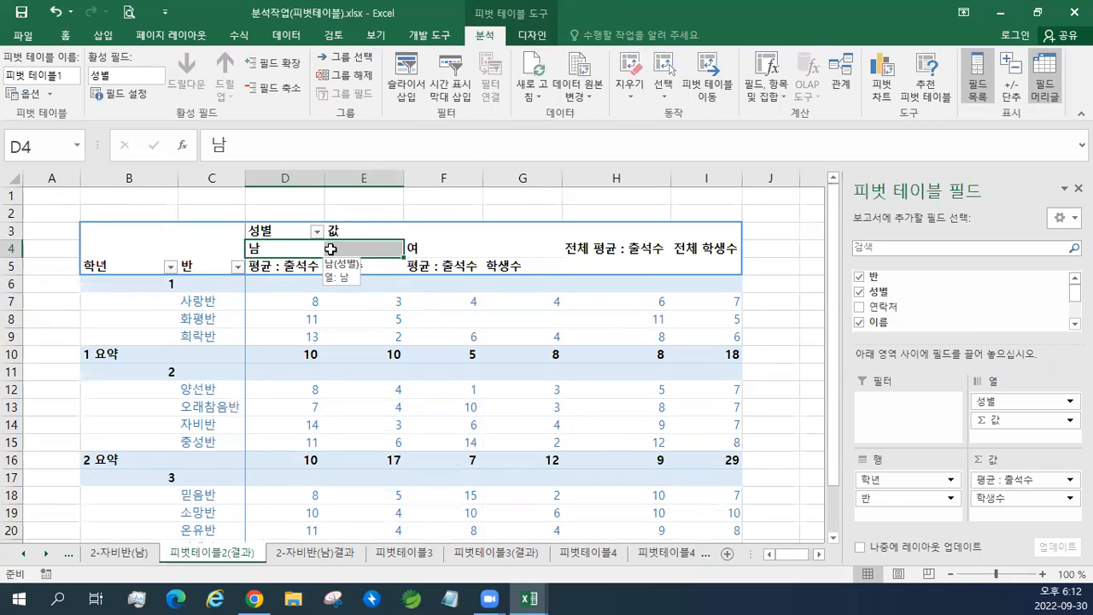
pyautogui.click(453, 249)
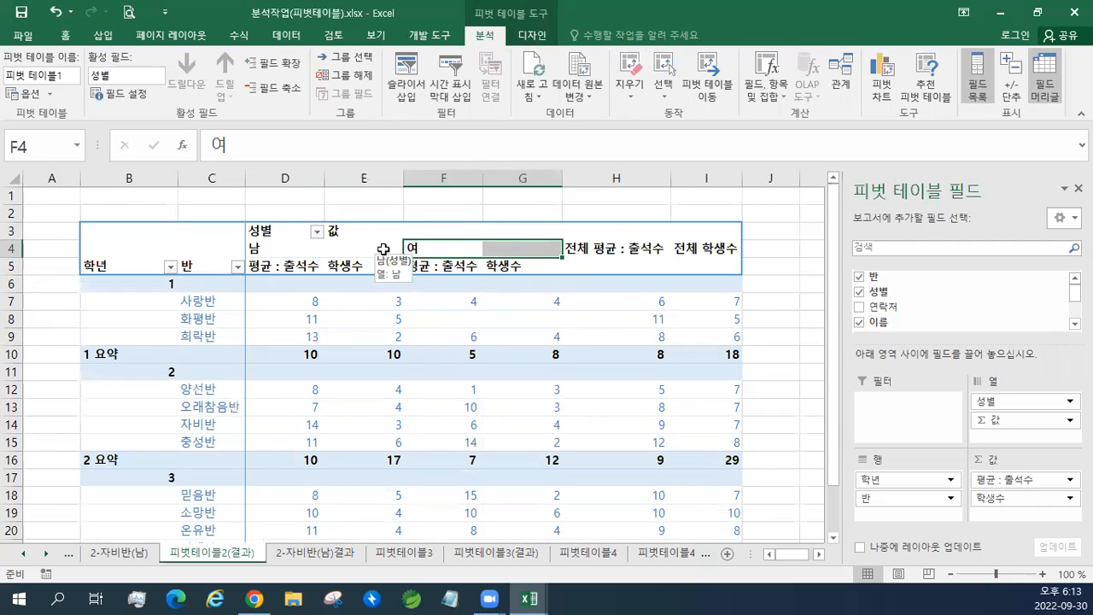
pyautogui.click(136, 285)
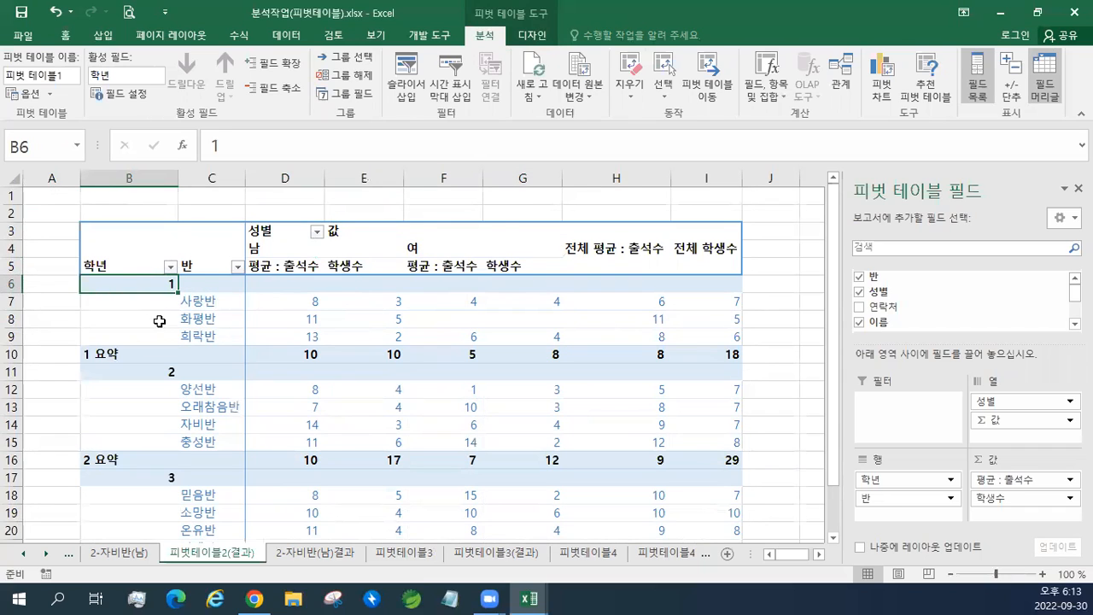
pyautogui.moveTo(131, 287); pyautogui.dragTo(134, 337)
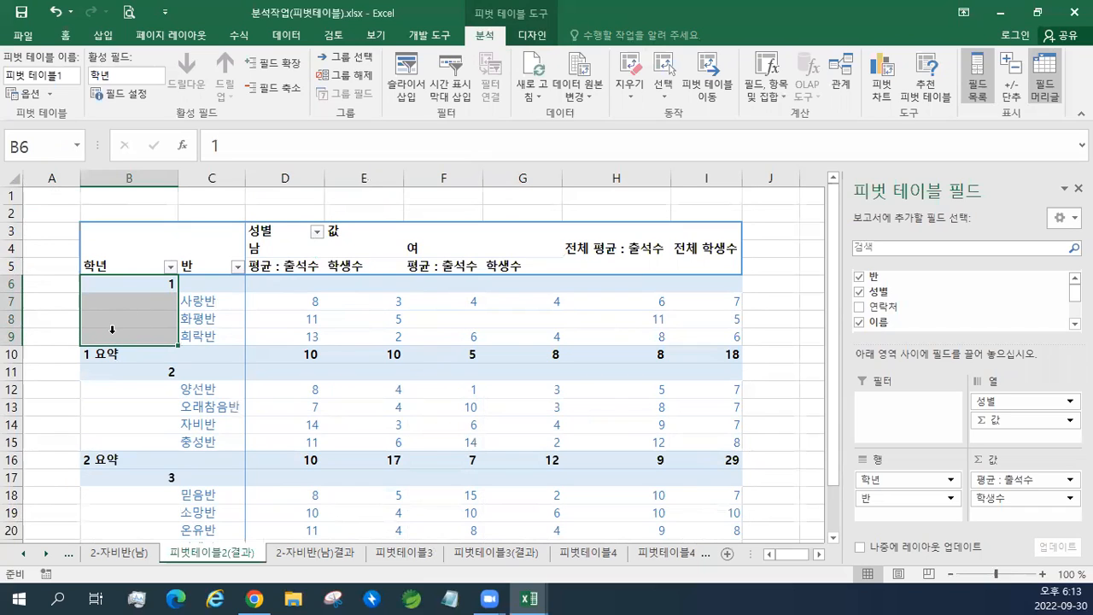
pyautogui.click(256, 302)
pyautogui.moveTo(287, 248); pyautogui.dragTo(358, 246)
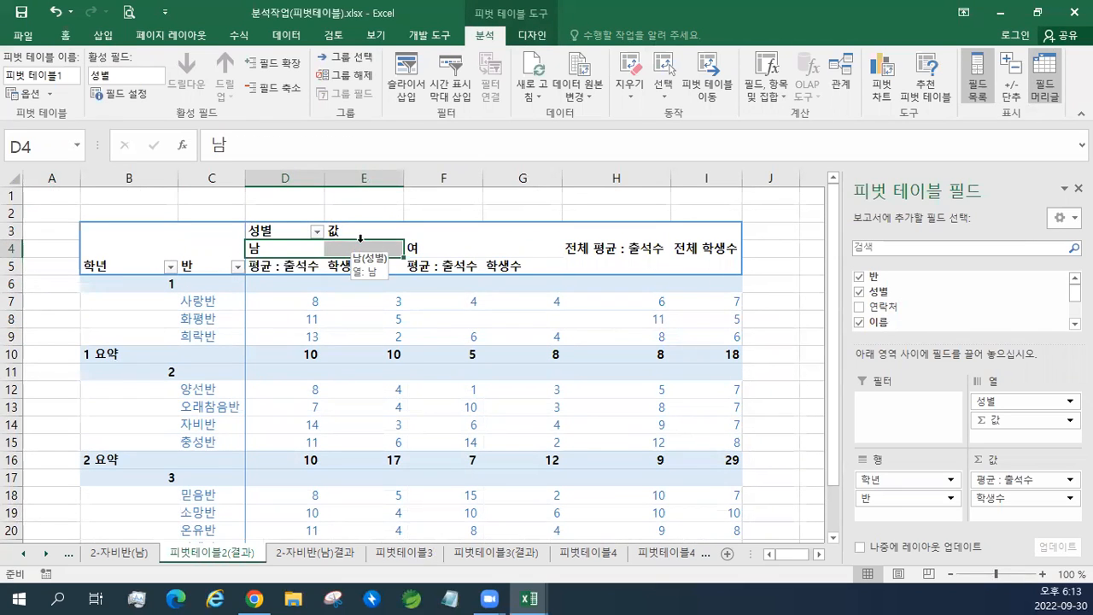
pyautogui.click(68, 37)
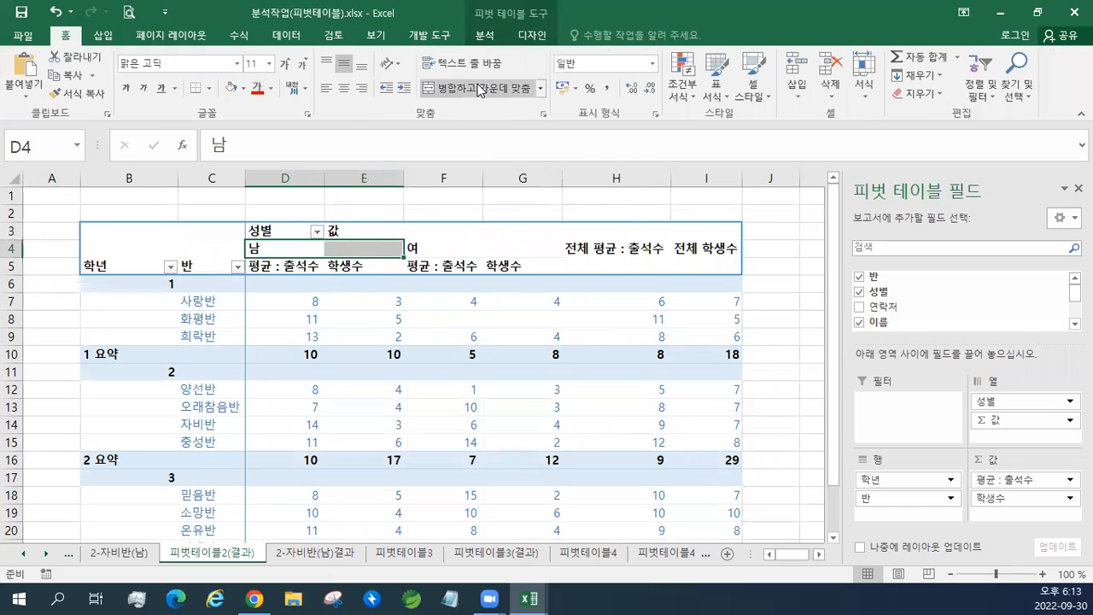
pyautogui.click(370, 305)
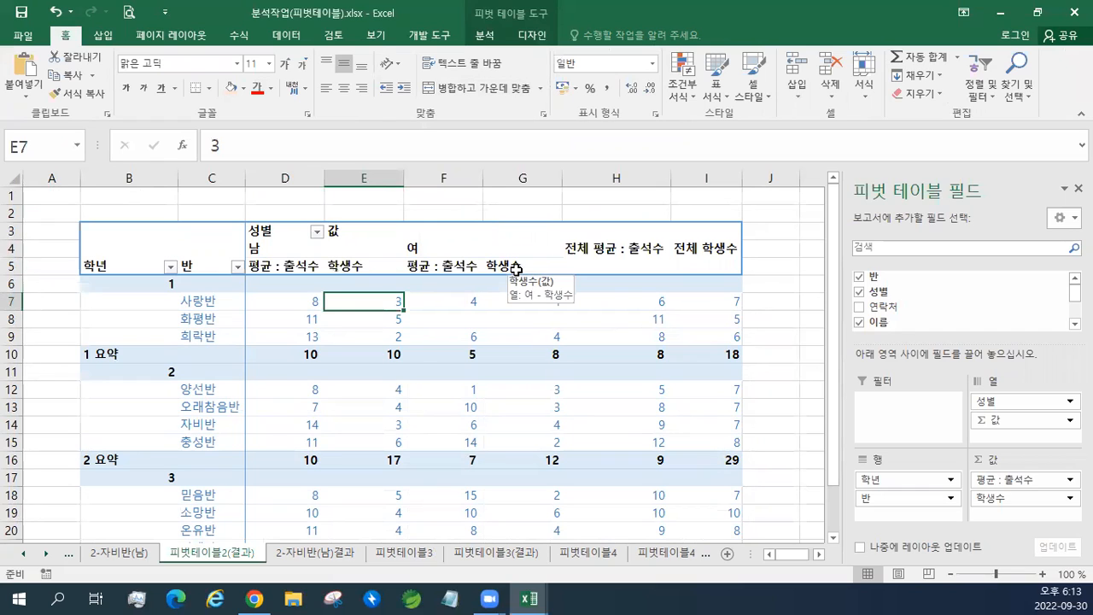
# Turn on merging and centering of labelled cells in the PivotTable options for the pivot table on sheet 피벗테이블2(결과).
pyautogui.click(485, 37)
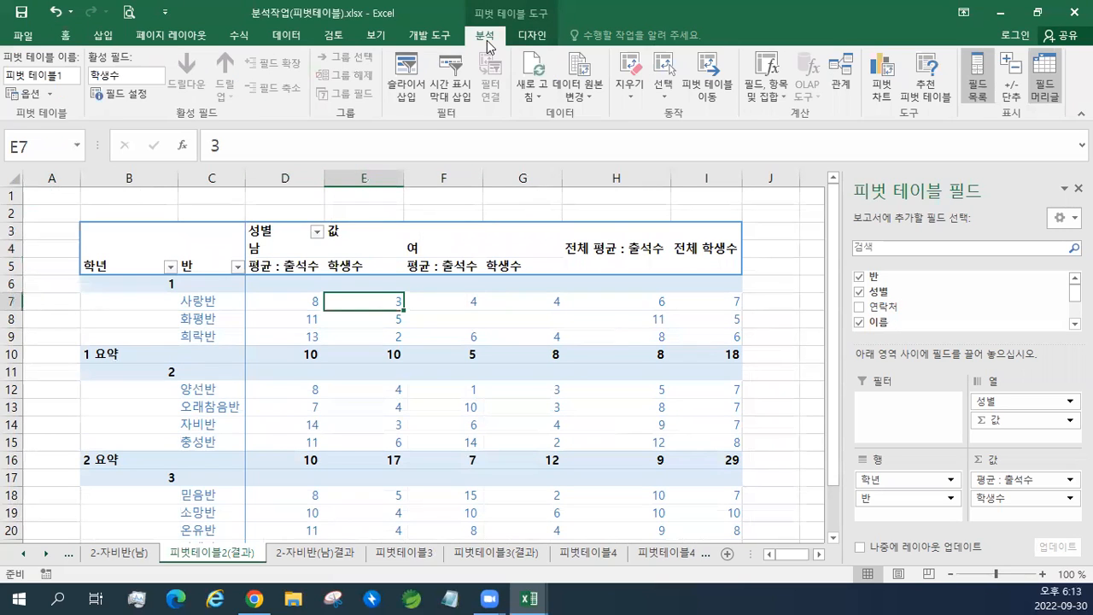
pyautogui.click(28, 100)
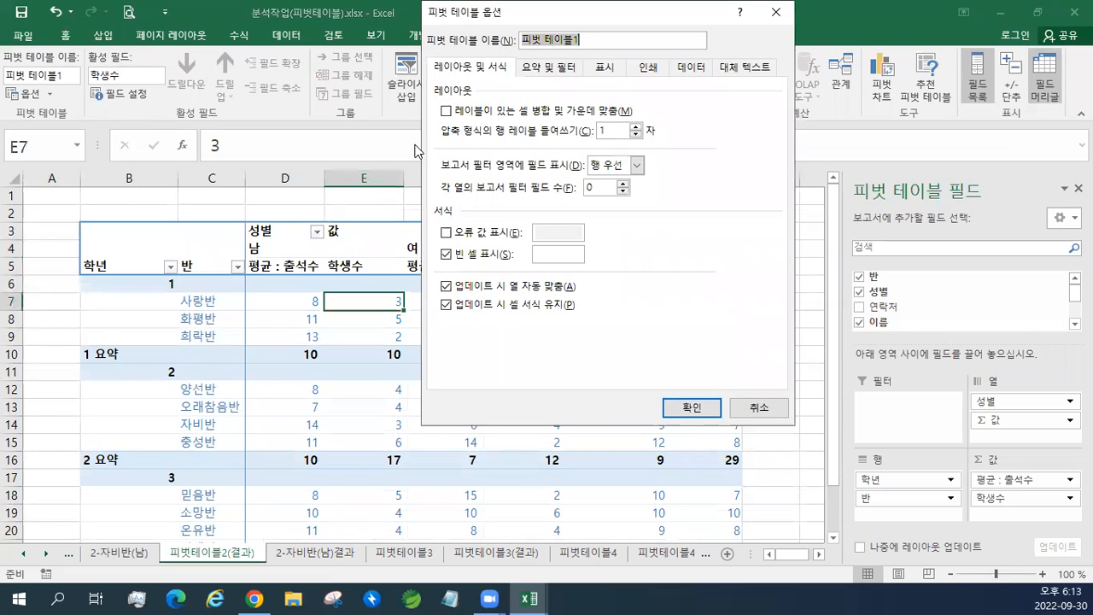
pyautogui.moveTo(438, 21); pyautogui.dragTo(421, 44)
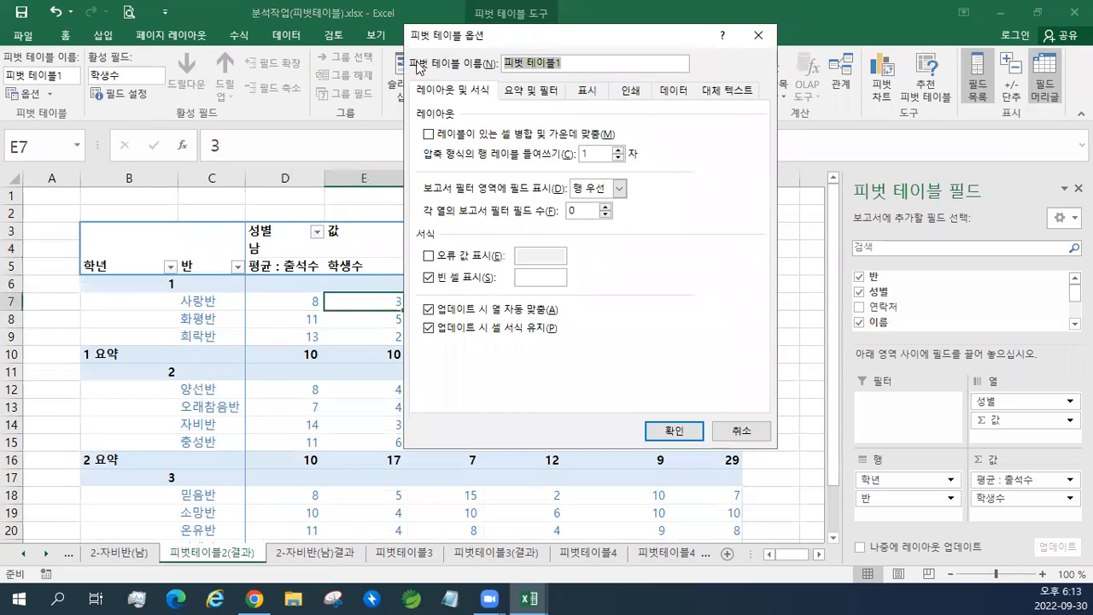
pyautogui.click(444, 136)
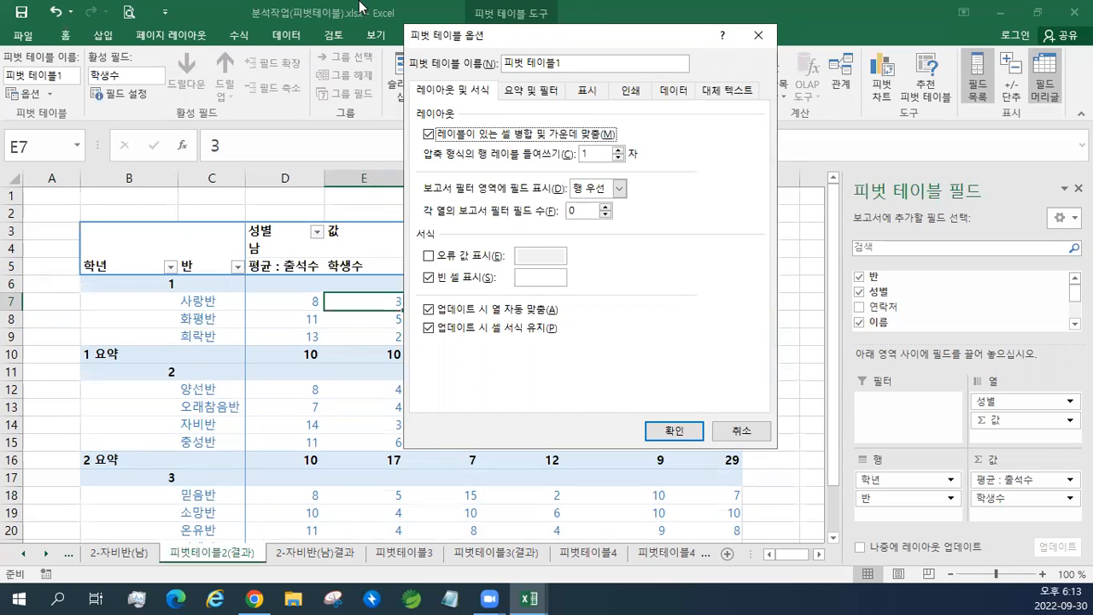
pyautogui.click(675, 432)
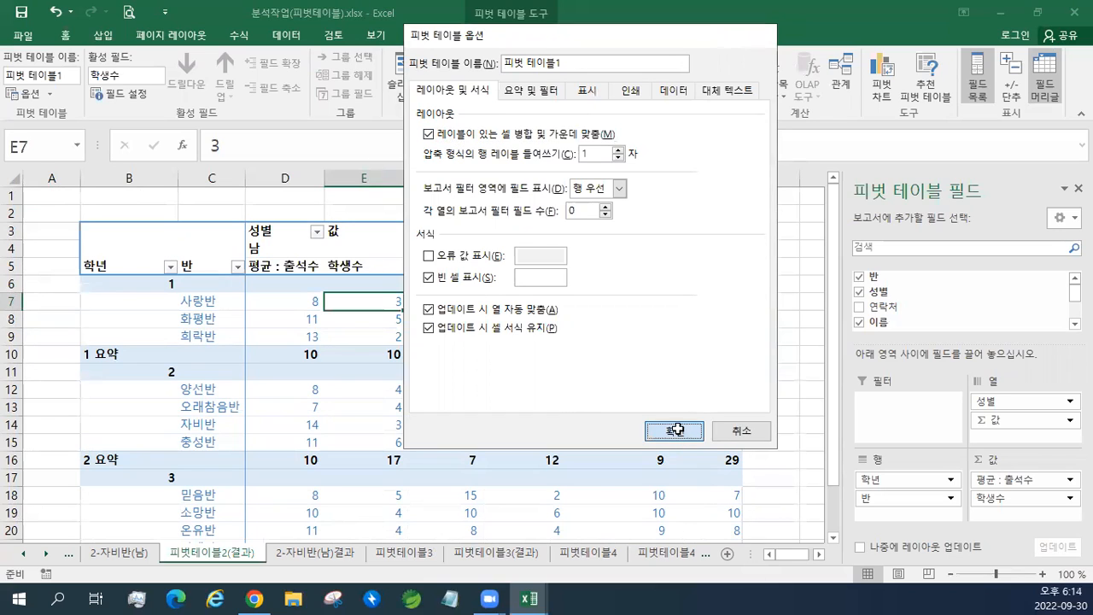
pyautogui.click(291, 249)
pyautogui.click(470, 250)
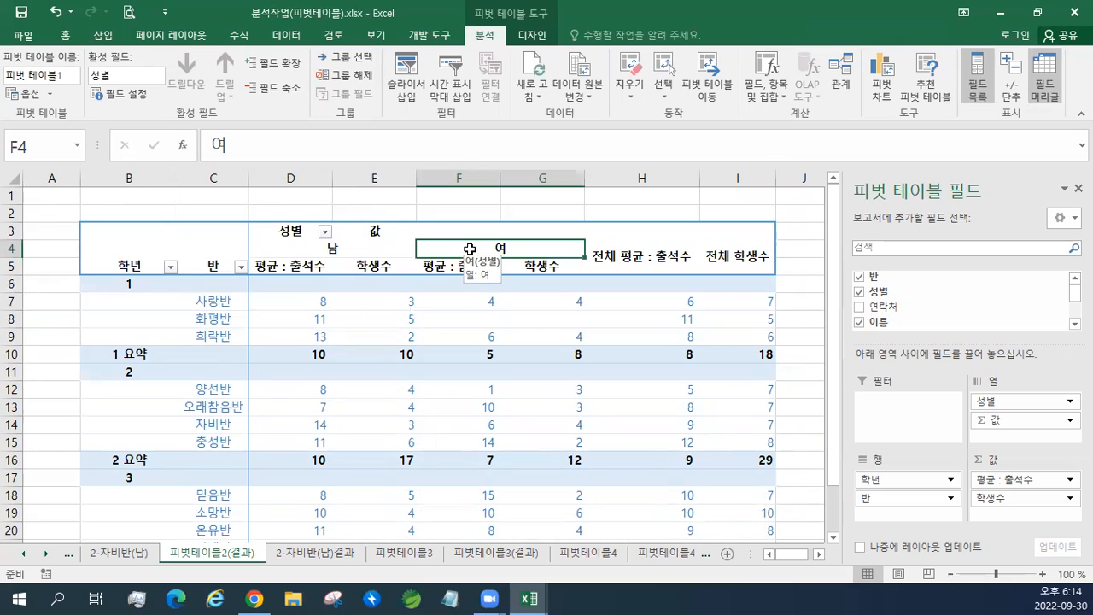
pyautogui.click(126, 282)
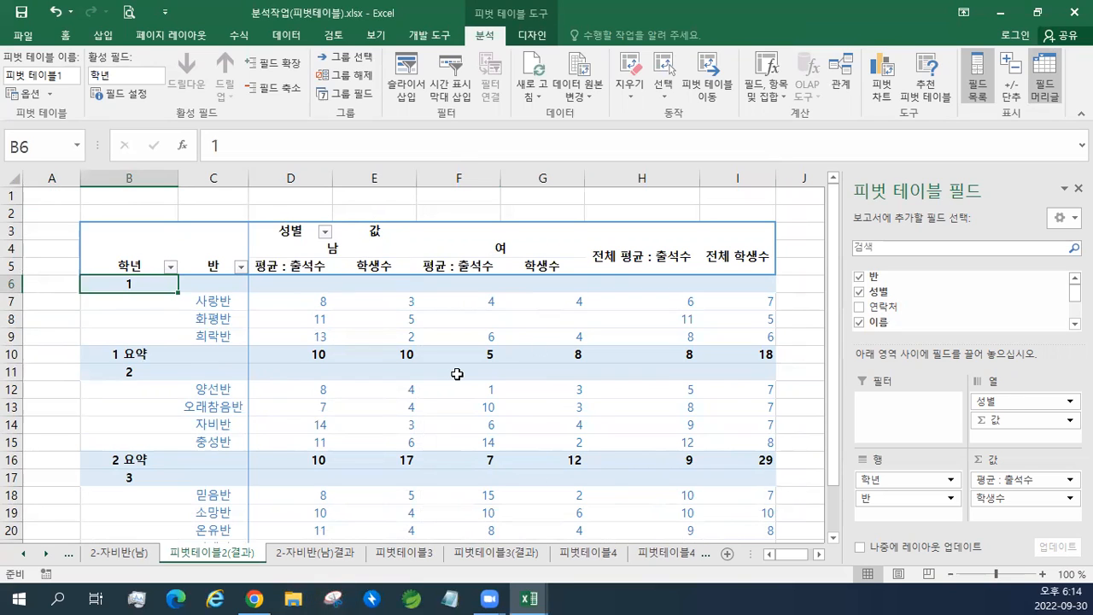
pyautogui.moveTo(452, 375)
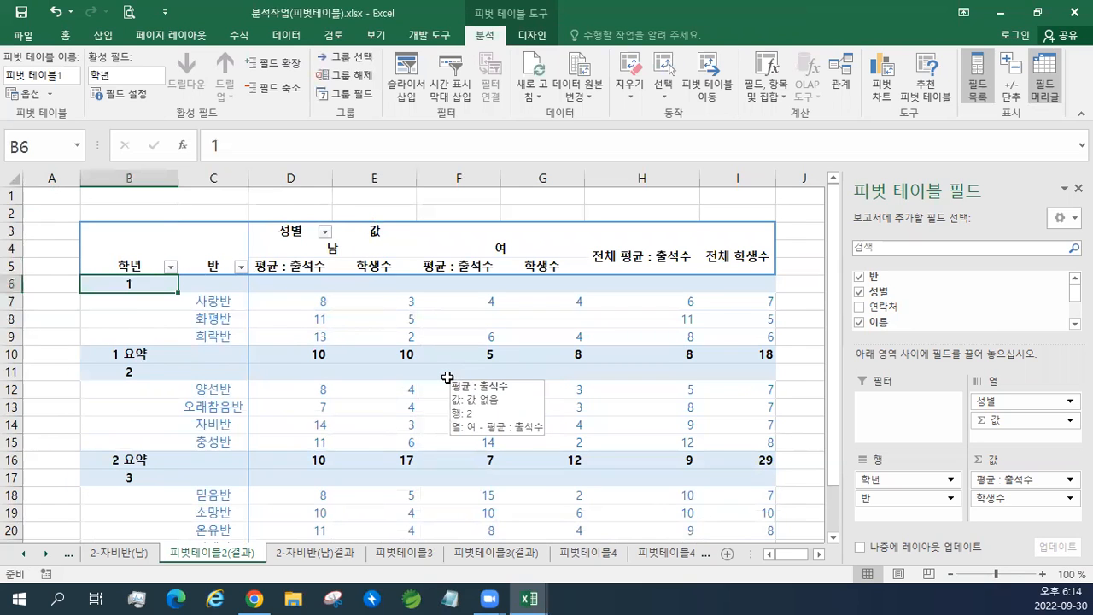
# On sheet 피벗테이블3, enable merging and centering of labelled cells in the PivotTable options.
pyautogui.click(397, 554)
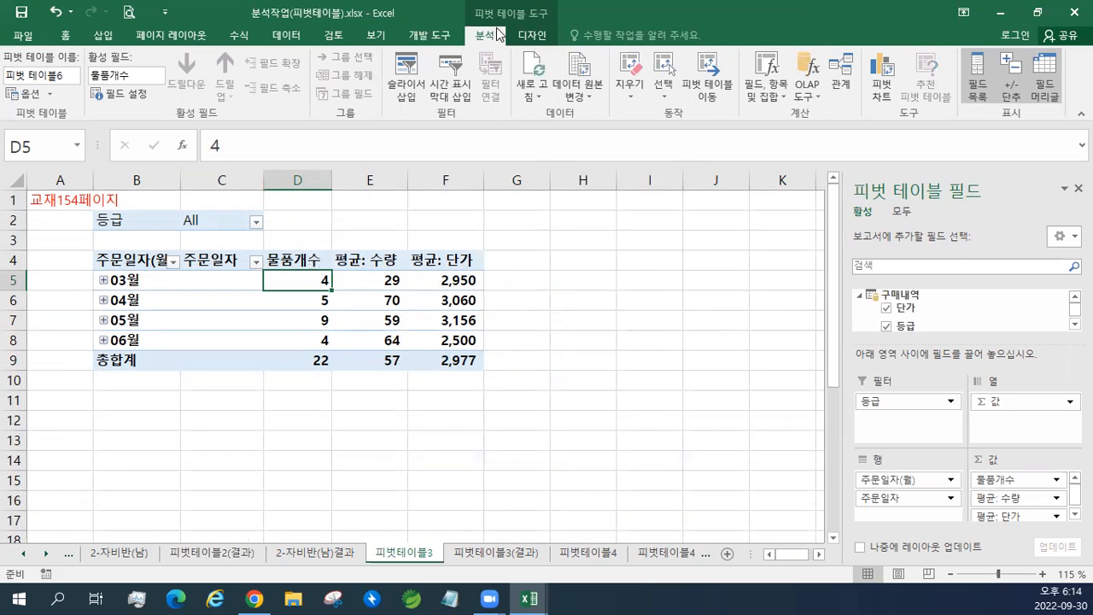
pyautogui.click(25, 95)
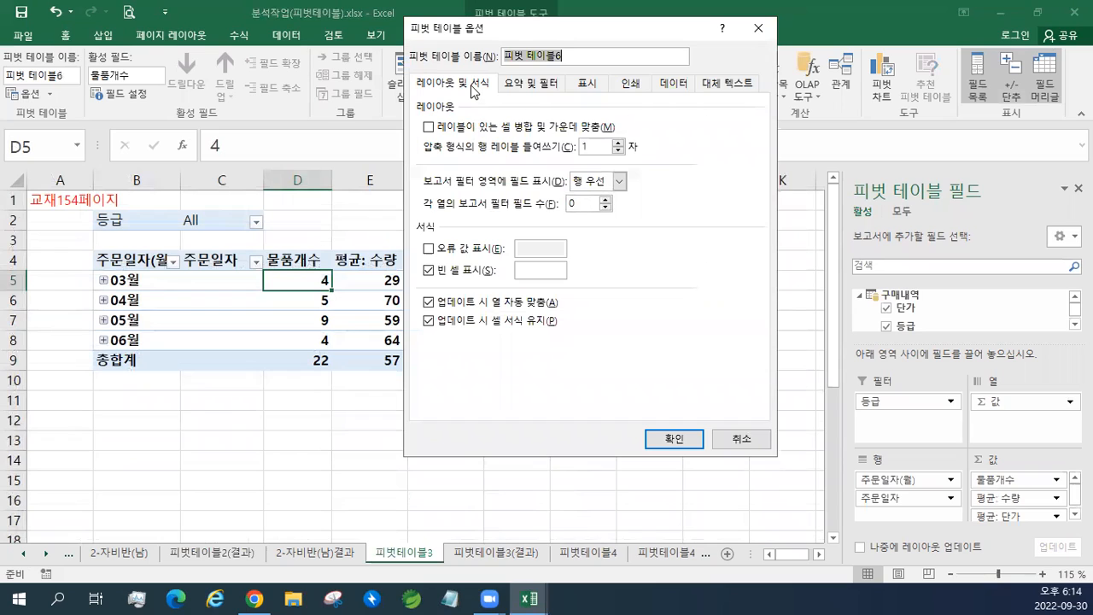
pyautogui.click(437, 131)
pyautogui.click(429, 127)
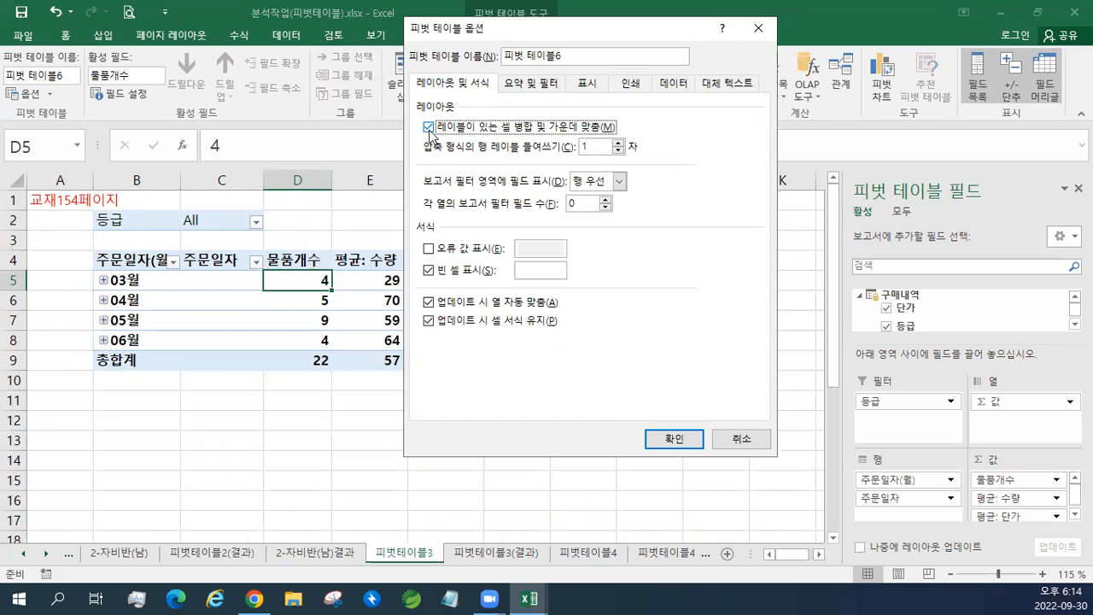
pyautogui.click(666, 439)
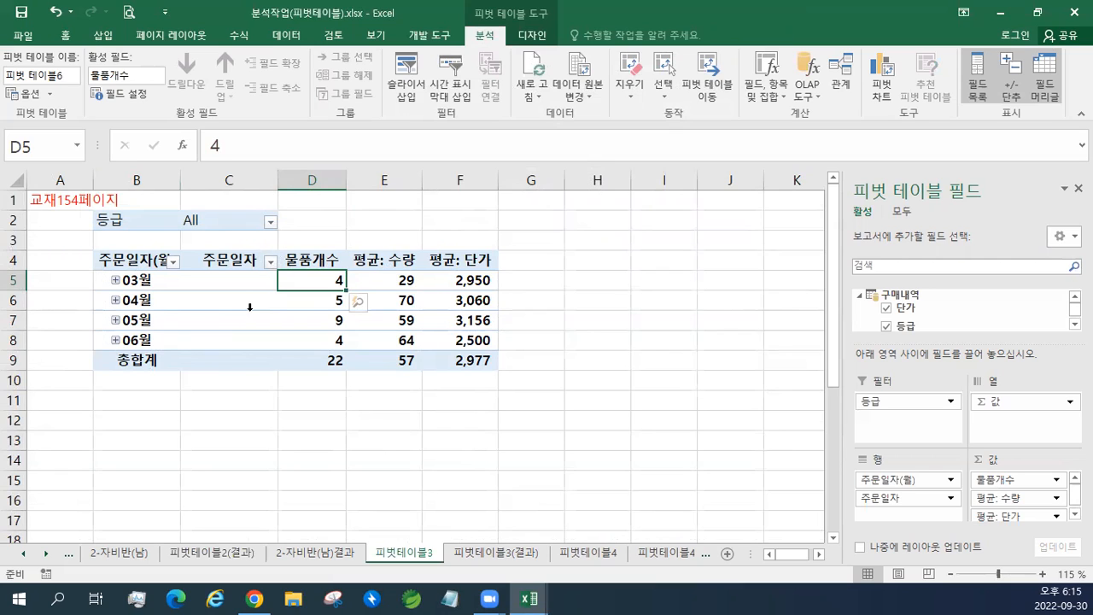
# Go to sheet 피벗테이블4 and enter 교재159페이지 in cell A1.
pyautogui.click(1038, 14)
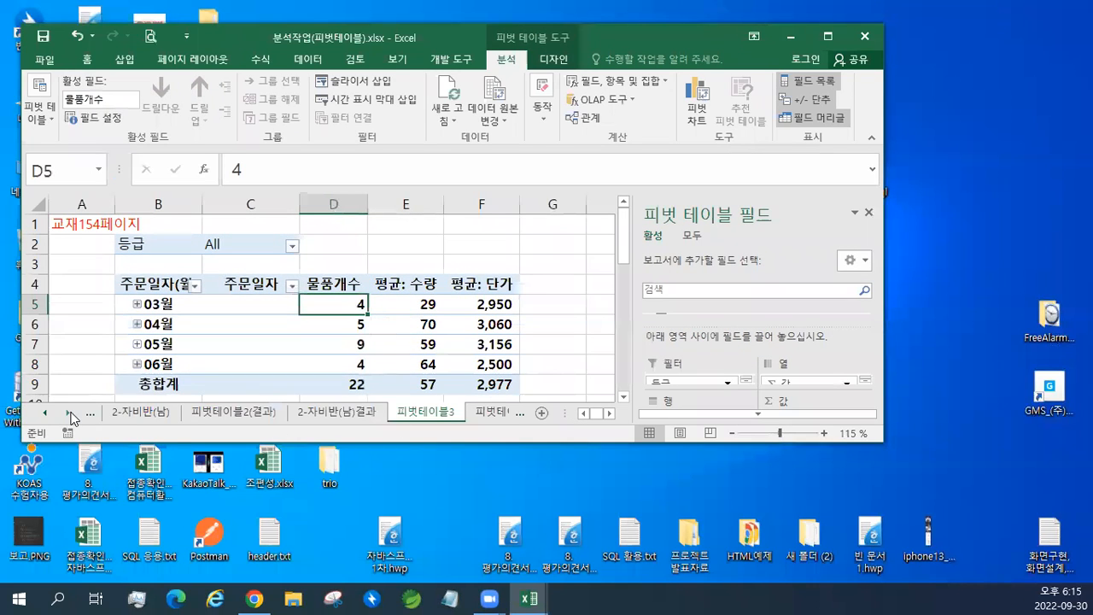
pyautogui.click(71, 413)
pyautogui.click(320, 411)
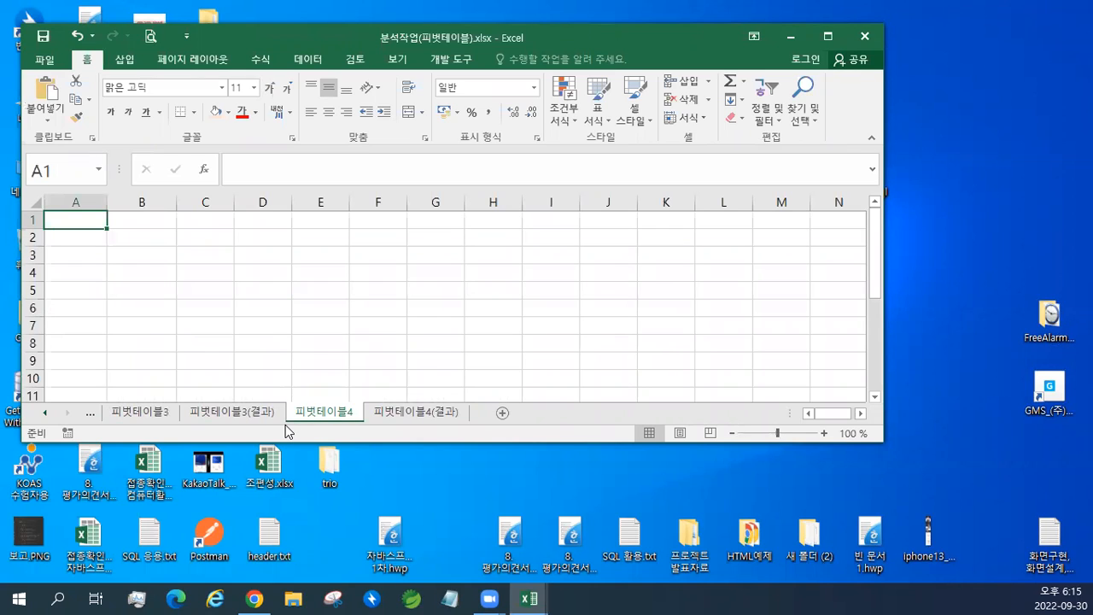
pyautogui.write('교')
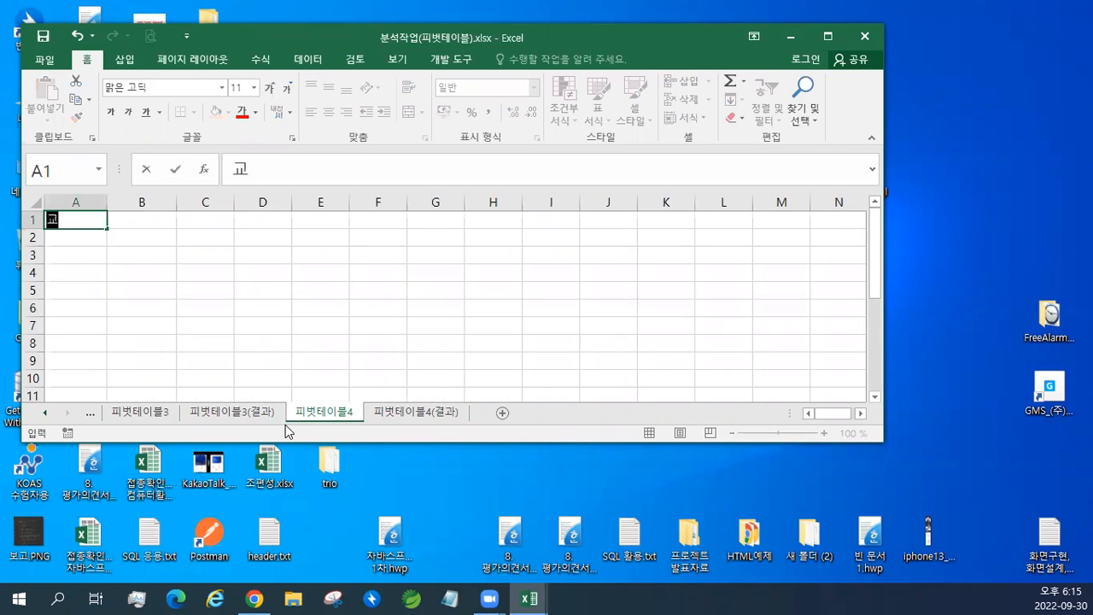
pyautogui.write('재159페이지')
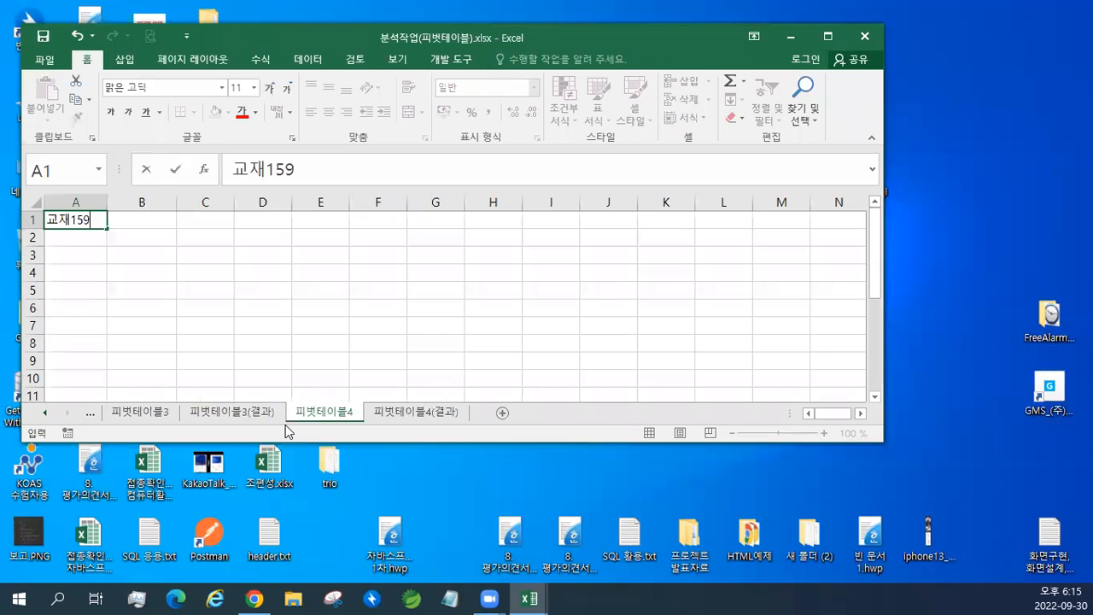
pyautogui.press('Return')
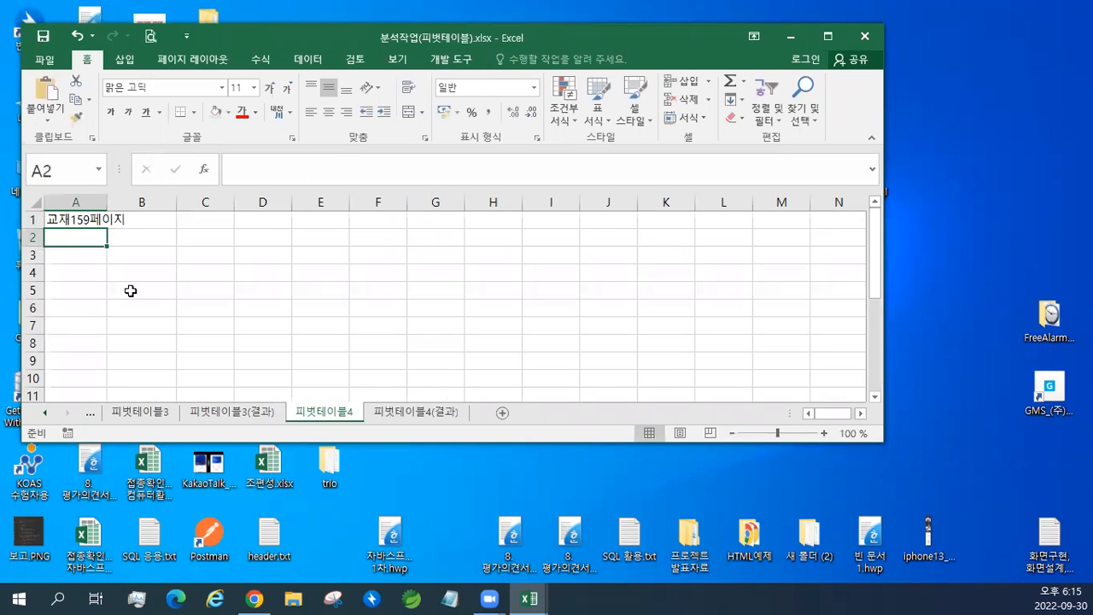
# Color the text in cell A1 red and maximize the workbook window.
pyautogui.click(89, 220)
pyautogui.click(244, 113)
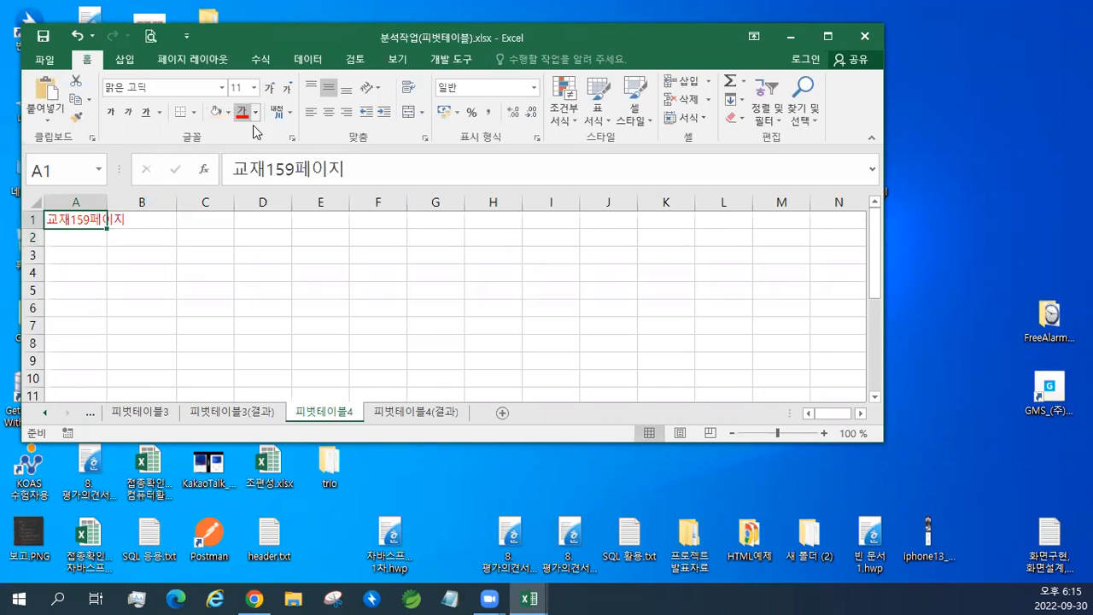
pyautogui.click(818, 35)
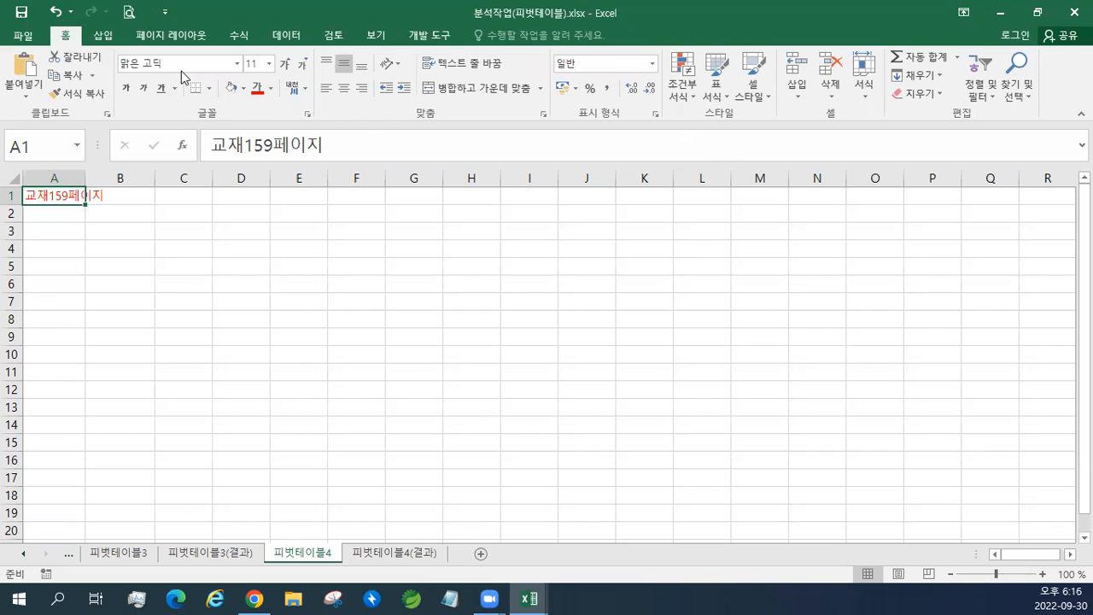
# Start a new pivot table that uses an external data source and open the list of existing connections.
pyautogui.click(113, 40)
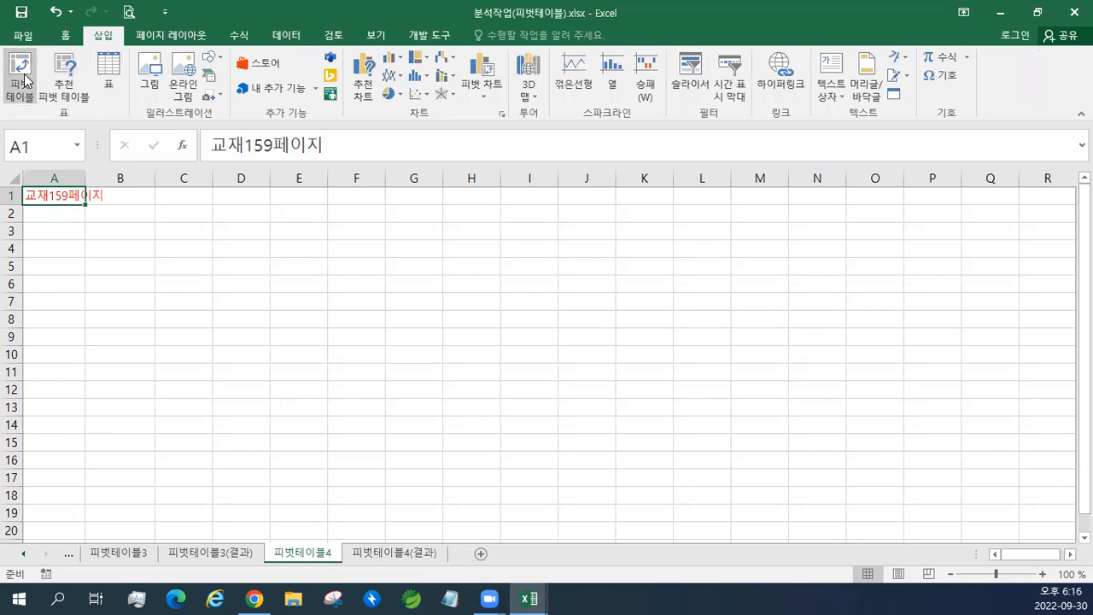
pyautogui.click(25, 81)
pyautogui.click(483, 175)
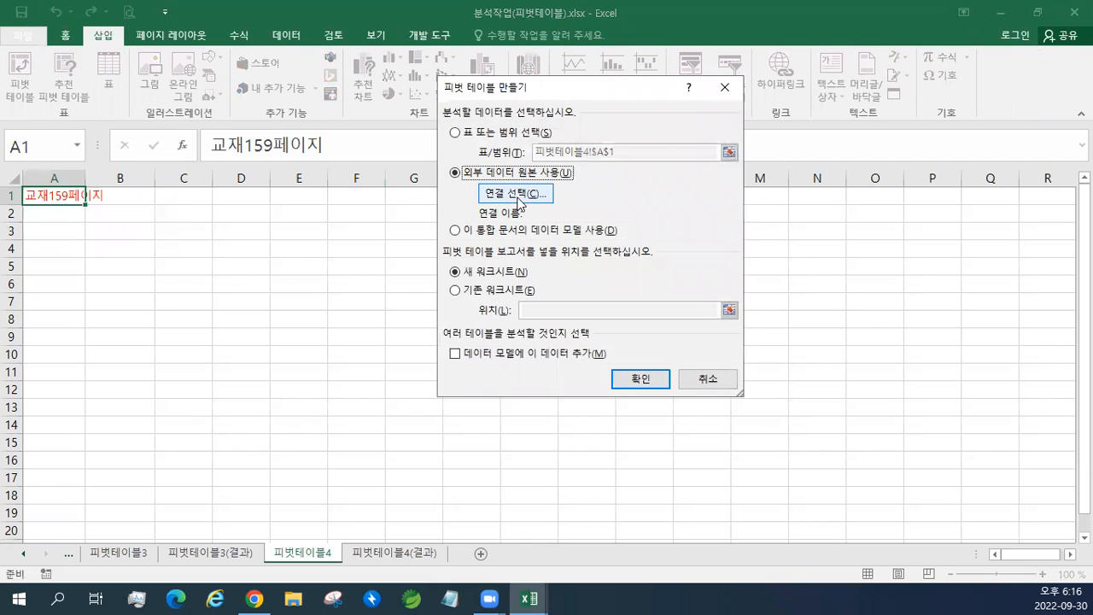
pyautogui.click(518, 199)
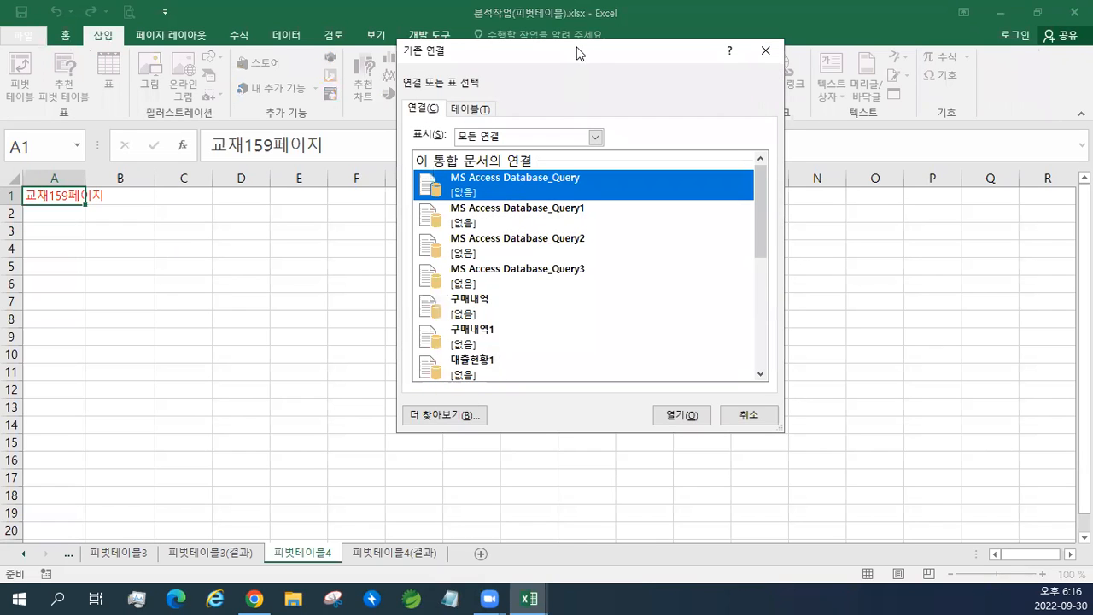
pyautogui.moveTo(565, 55); pyautogui.dragTo(498, 55)
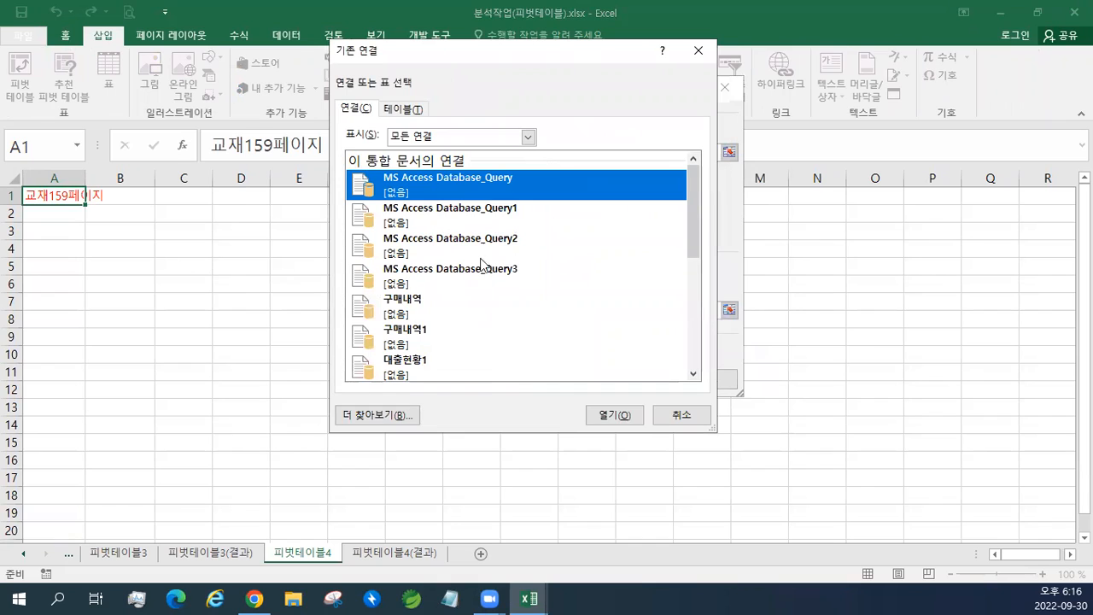
# Open the text file 대출현황.txt from the 이론 folder under Documents, (오후)2023년컴활1급, 1권_스프레드시트 as the data source.
pyautogui.click(406, 422)
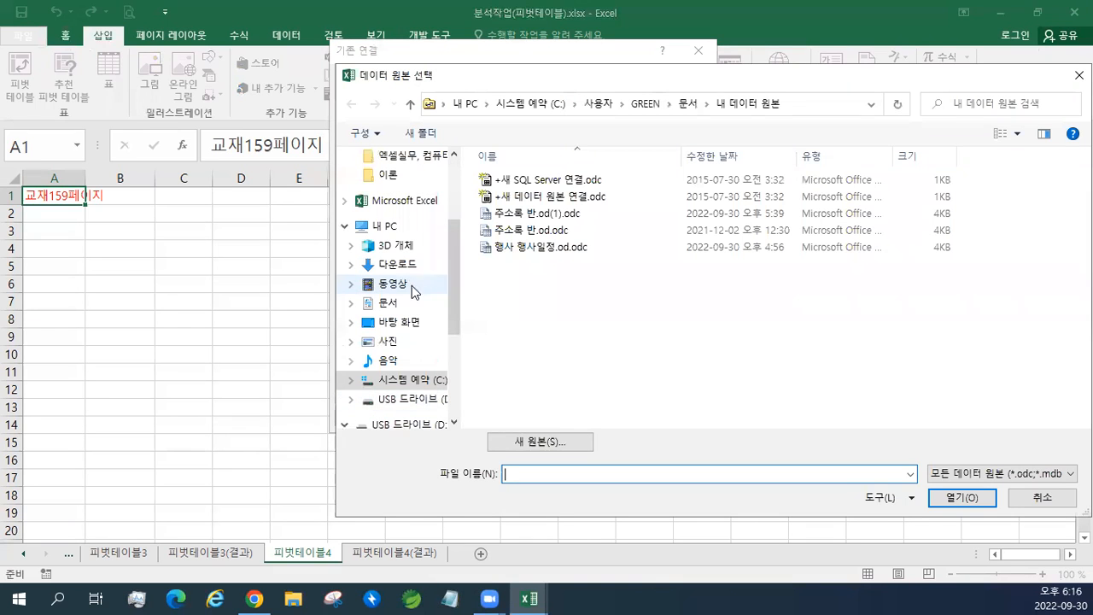
pyautogui.click(390, 304)
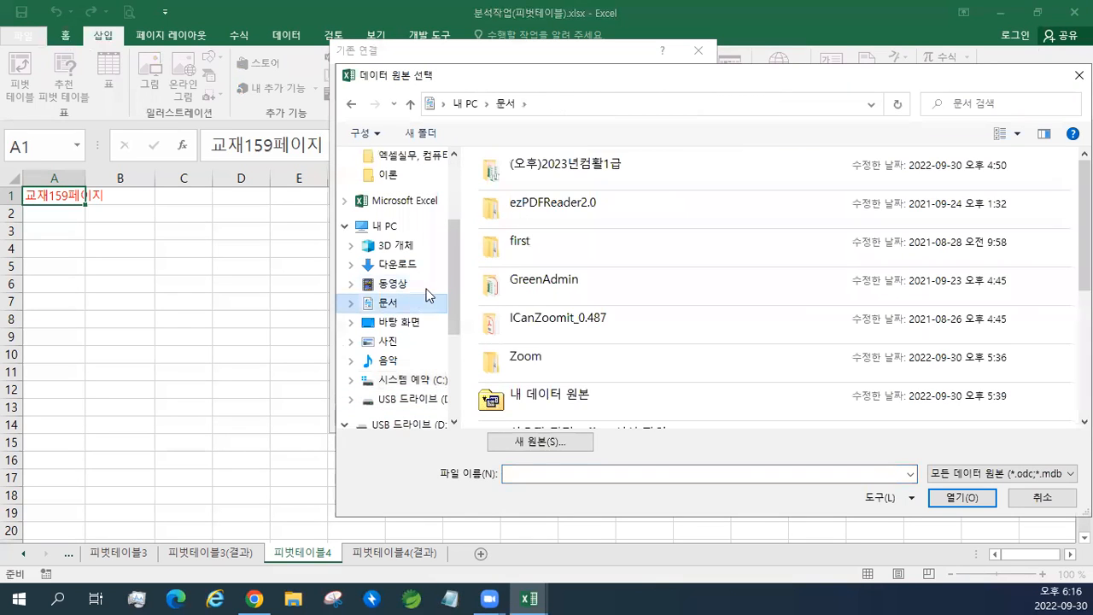
pyautogui.doubleClick(578, 181)
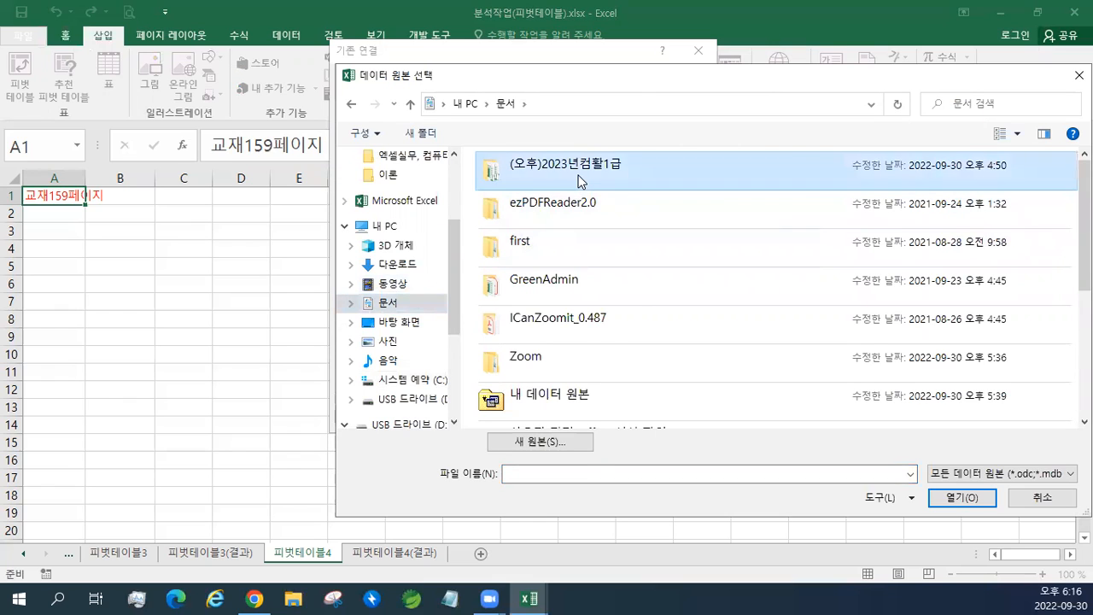
pyautogui.doubleClick(579, 181)
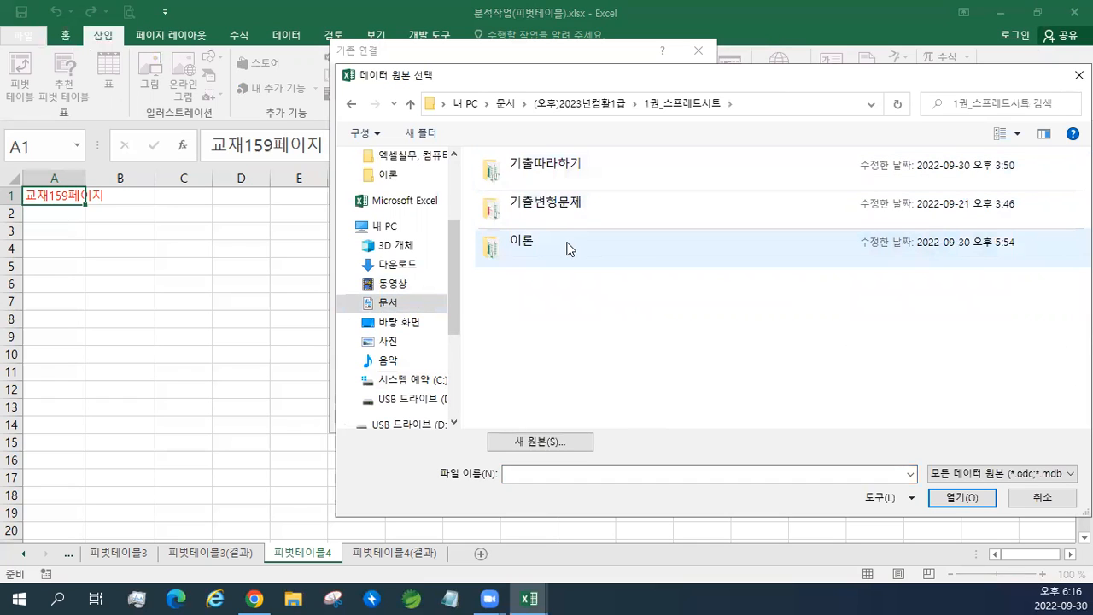
pyautogui.doubleClick(570, 247)
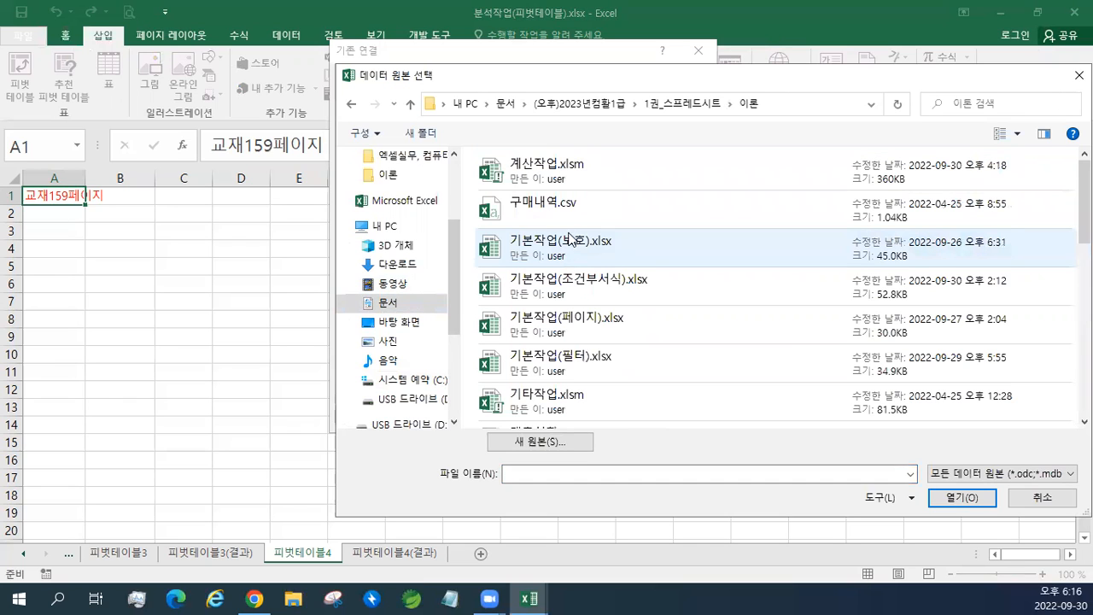
pyautogui.click(575, 222)
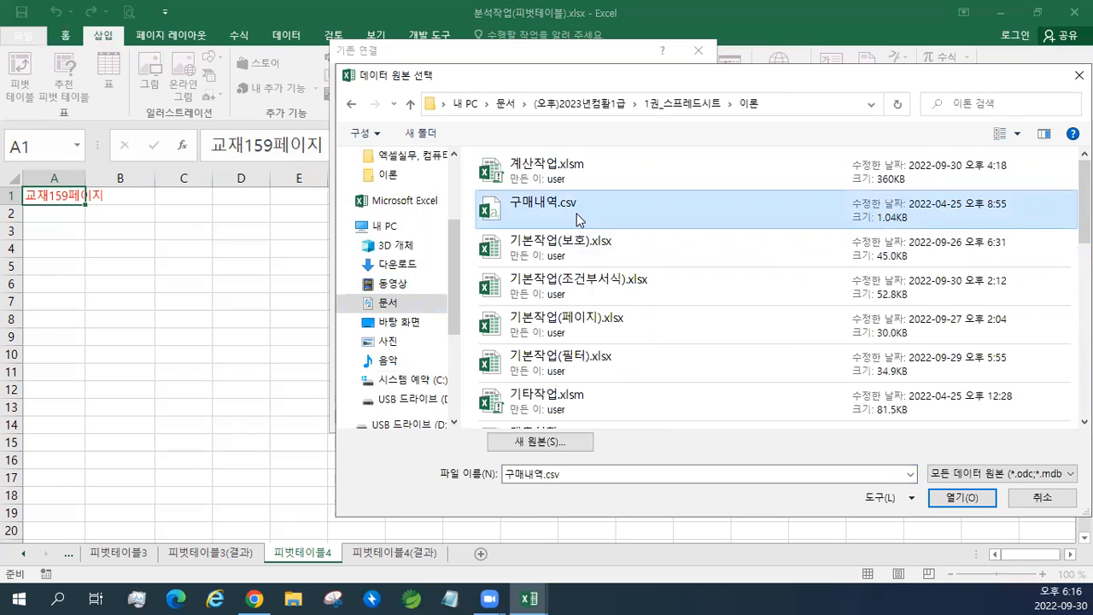
pyautogui.scroll(-2, 581, 220)
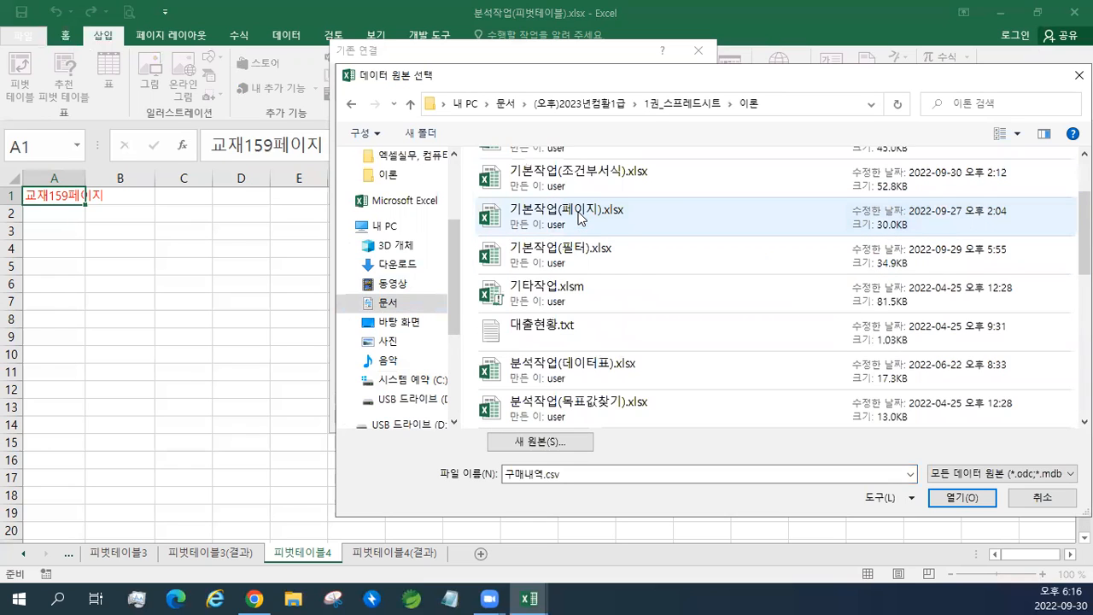
pyautogui.click(584, 231)
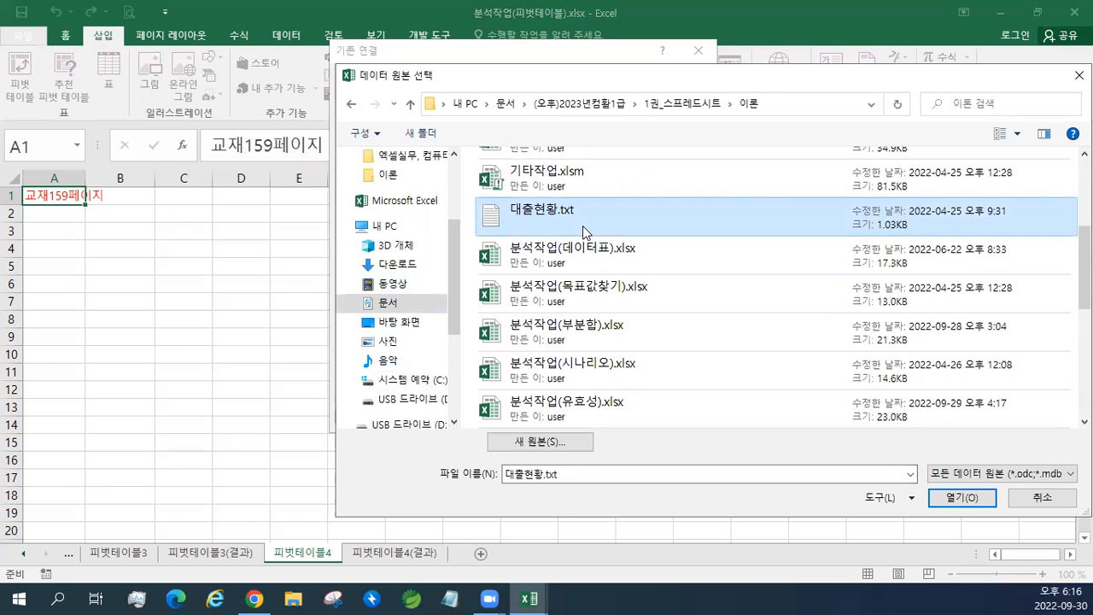
pyautogui.click(954, 501)
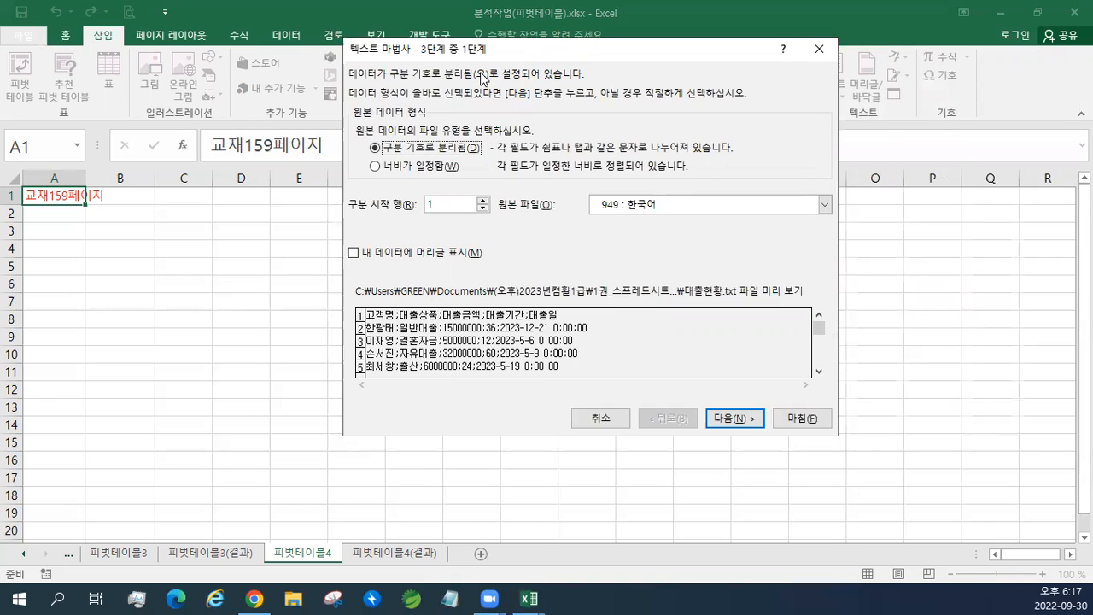
# Treat the text file as delimited data with headers, and separate its fields by semicolon instead of tab.
pyautogui.click(429, 151)
pyautogui.click(410, 257)
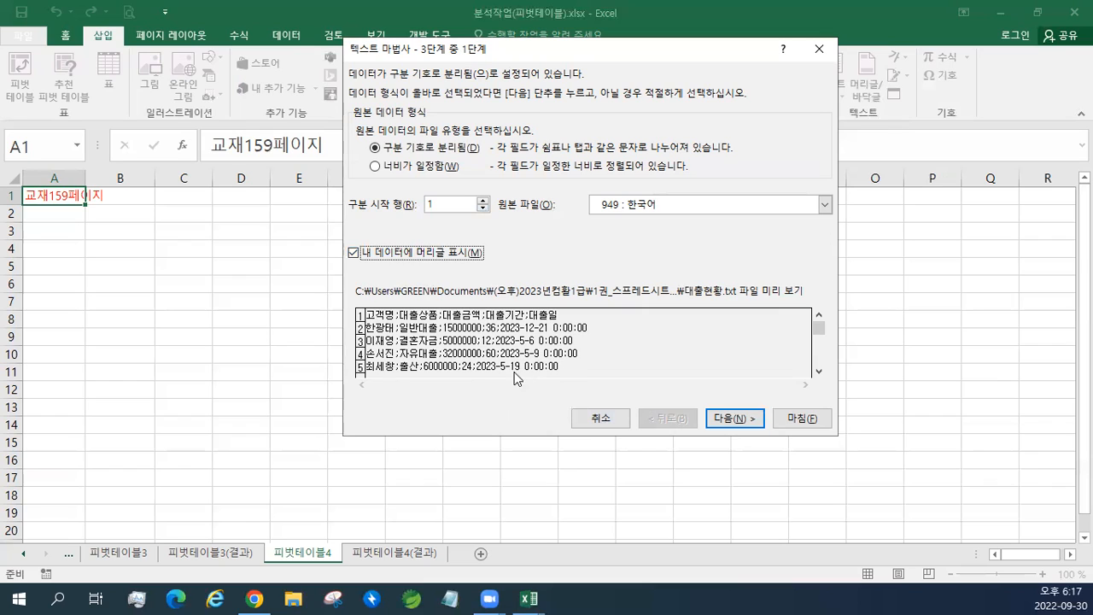
pyautogui.click(738, 420)
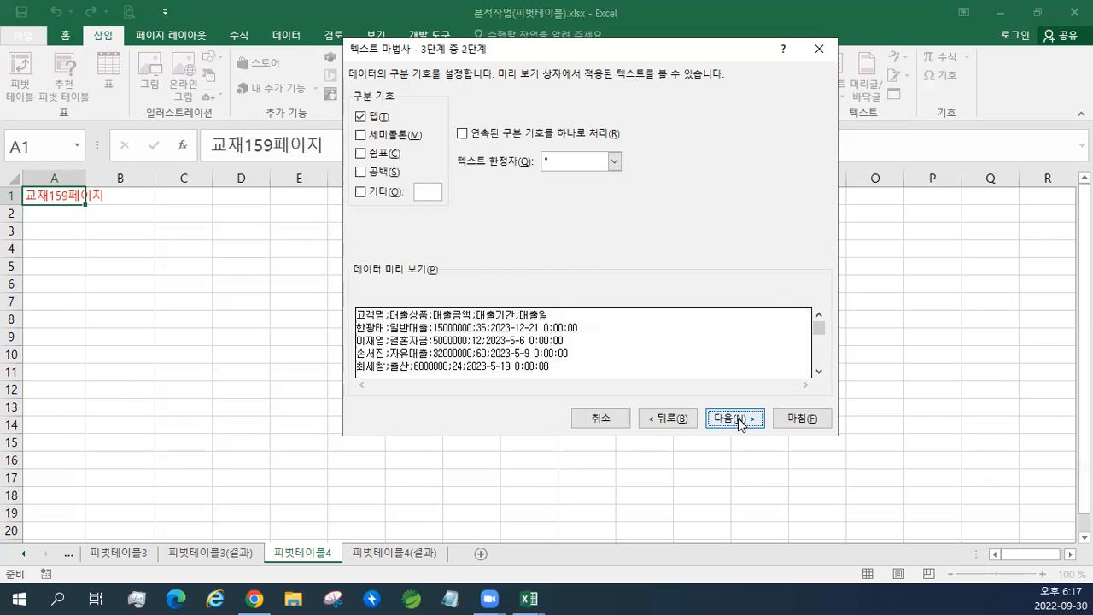
pyautogui.click(361, 116)
pyautogui.click(360, 135)
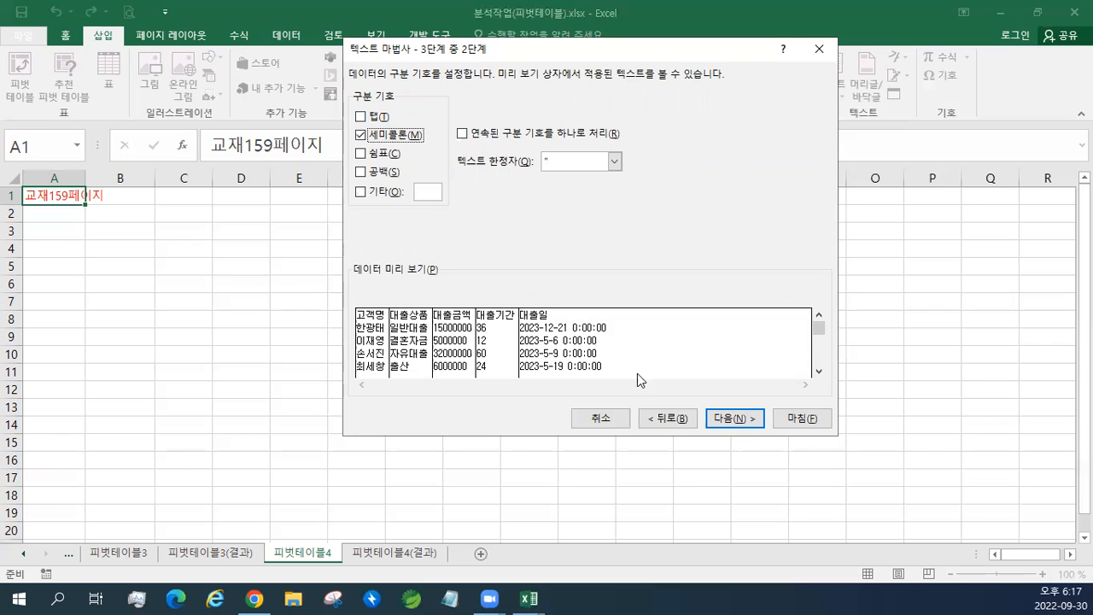
pyautogui.click(732, 417)
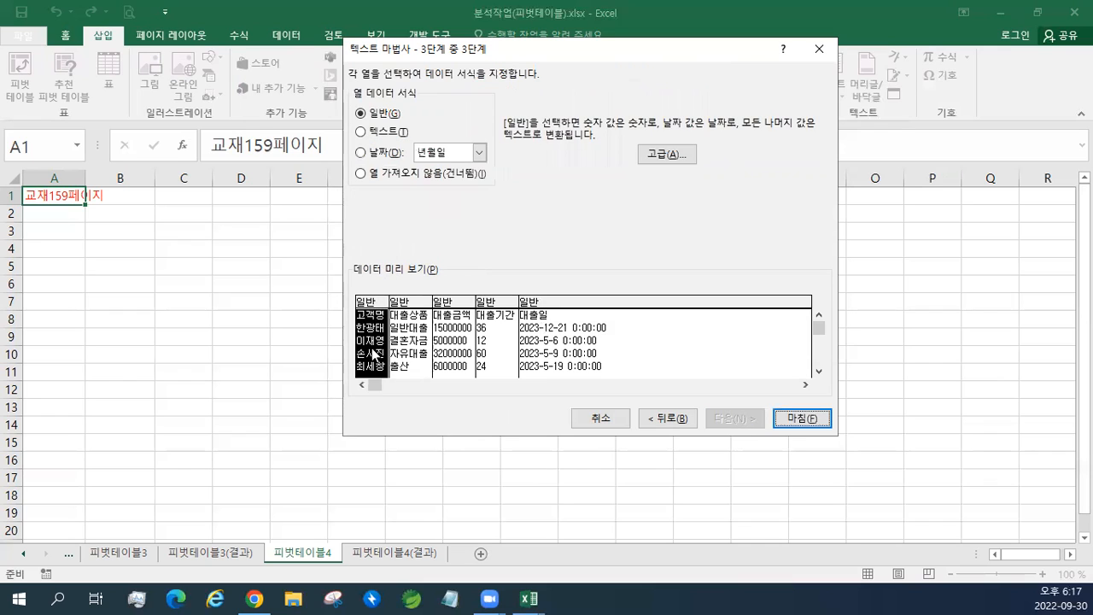
# Check the preview columns, keep the General format for all of them and finish the text import.
pyautogui.click(415, 337)
pyautogui.click(469, 338)
pyautogui.click(514, 342)
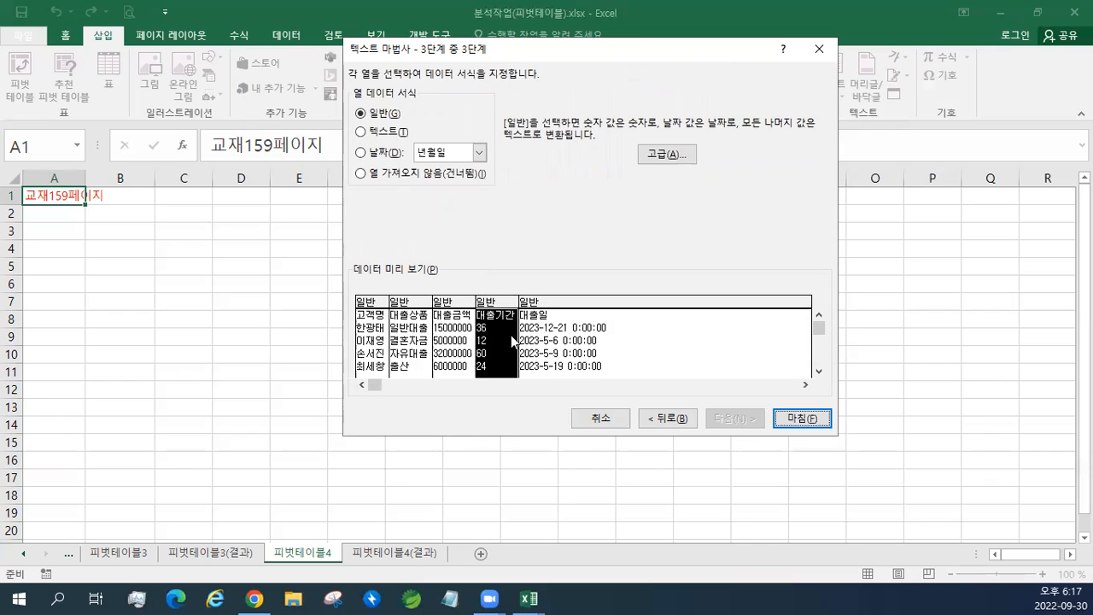
pyautogui.click(571, 350)
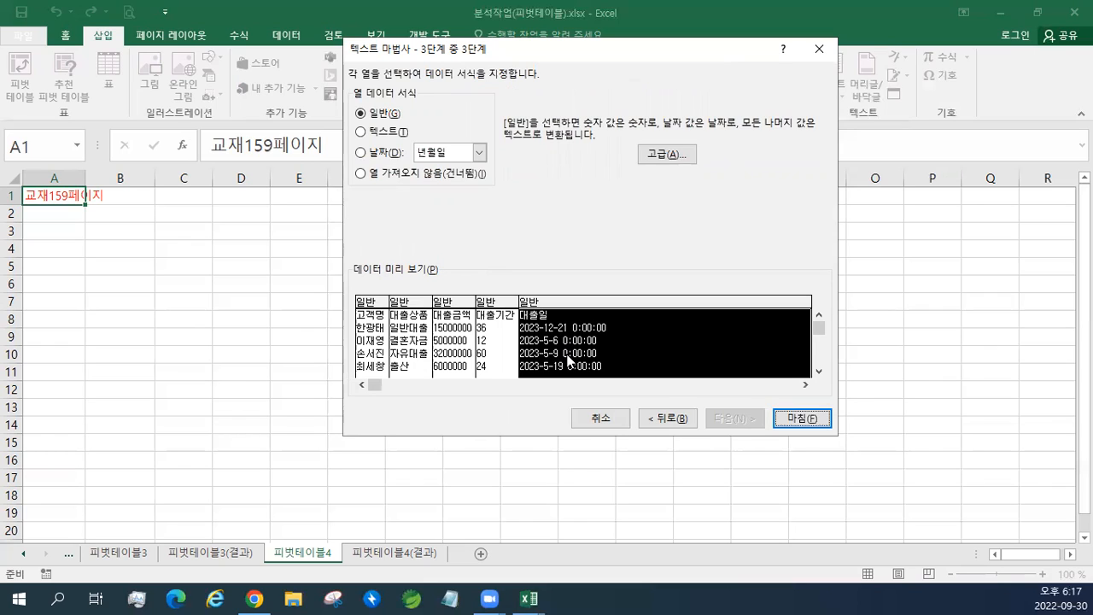
pyautogui.click(812, 419)
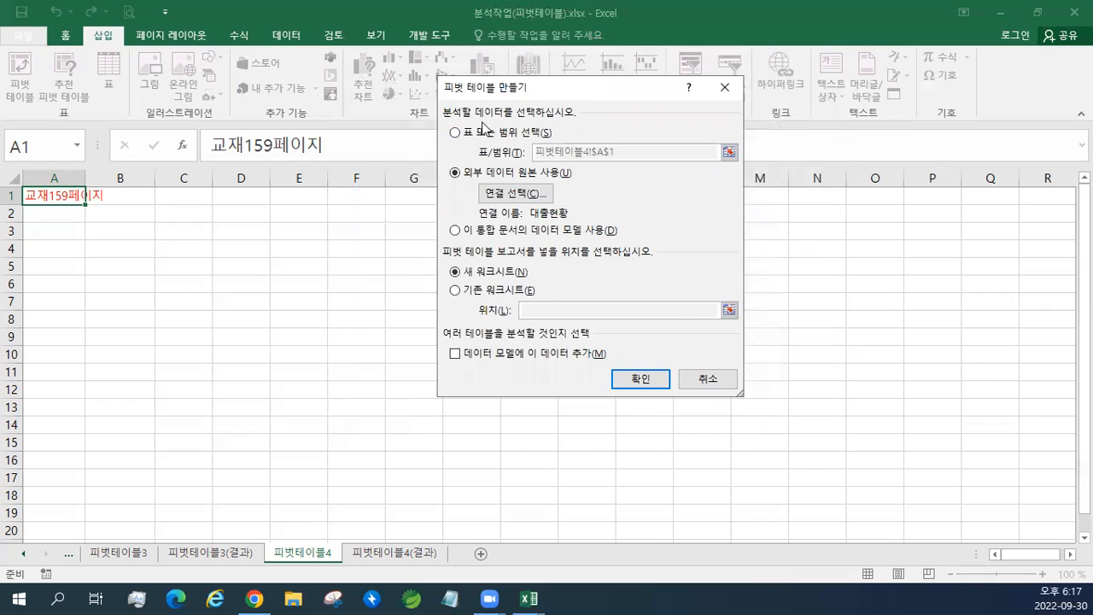
# Add the data to the data model and create the pivot table on the existing sheet 피벗테이블4 at cell B4.
pyautogui.click(454, 355)
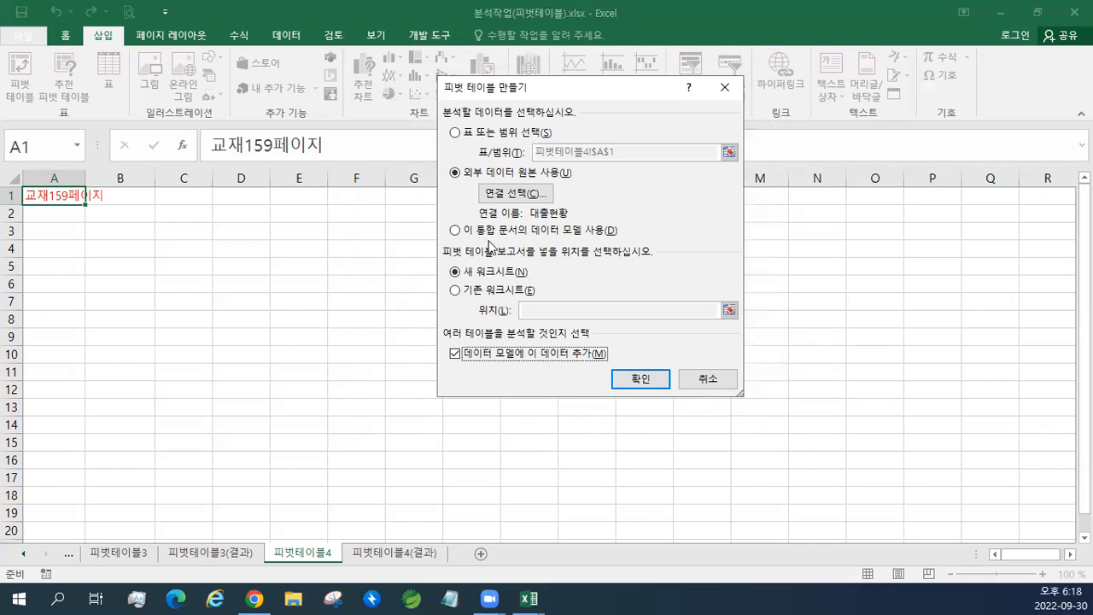
pyautogui.click(475, 293)
pyautogui.click(537, 309)
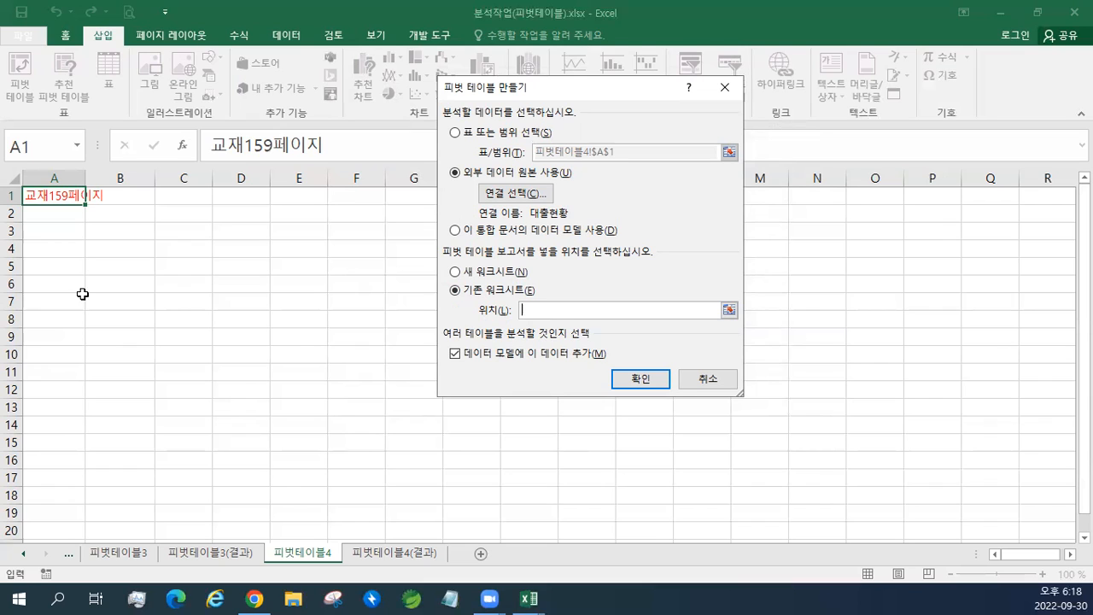
pyautogui.click(119, 249)
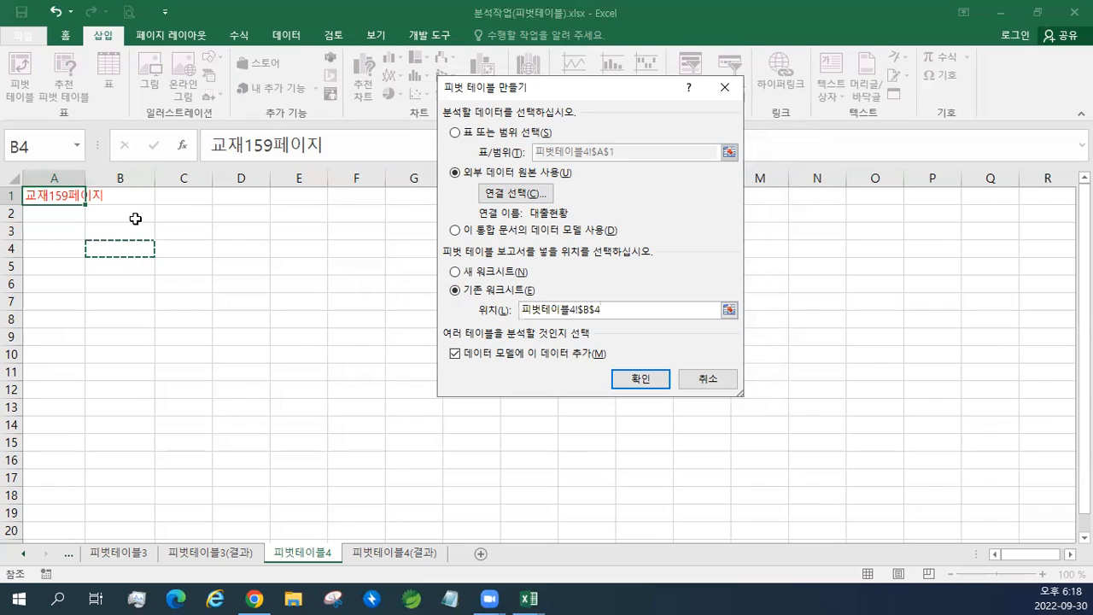
pyautogui.click(643, 381)
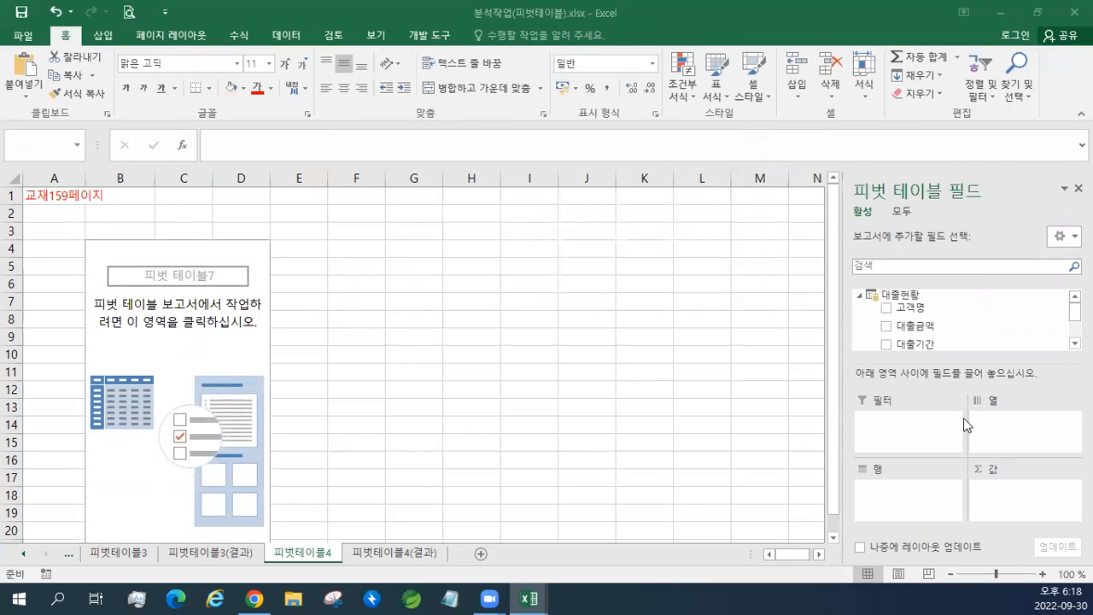
# Place the 대출기간 field in the rows and the 대출상품 field in the columns of the pivot table.
pyautogui.click(920, 348)
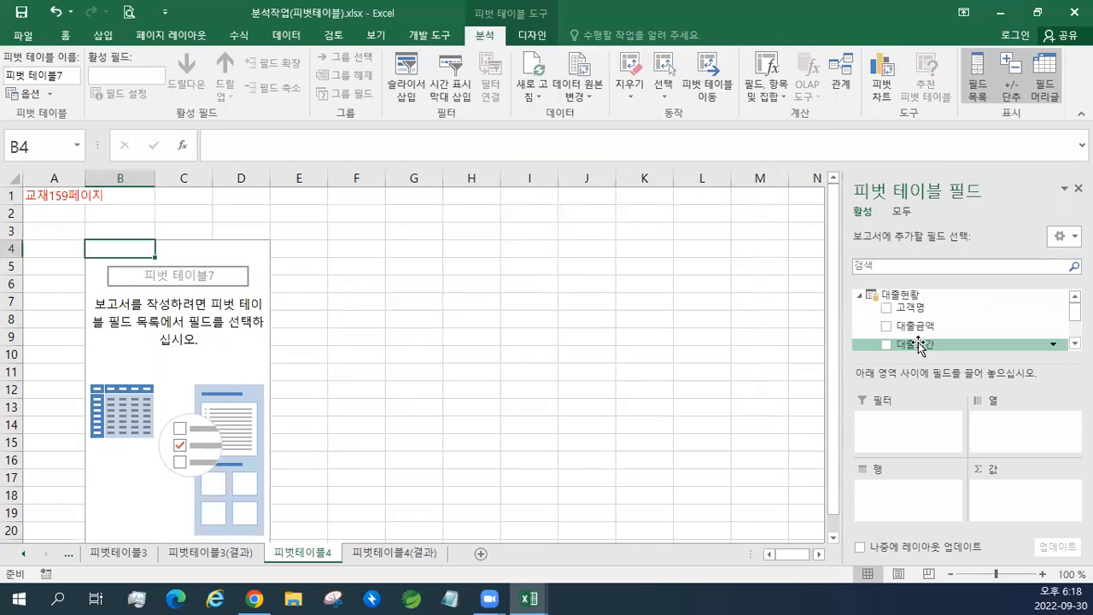
pyautogui.moveTo(920, 347); pyautogui.dragTo(908, 489)
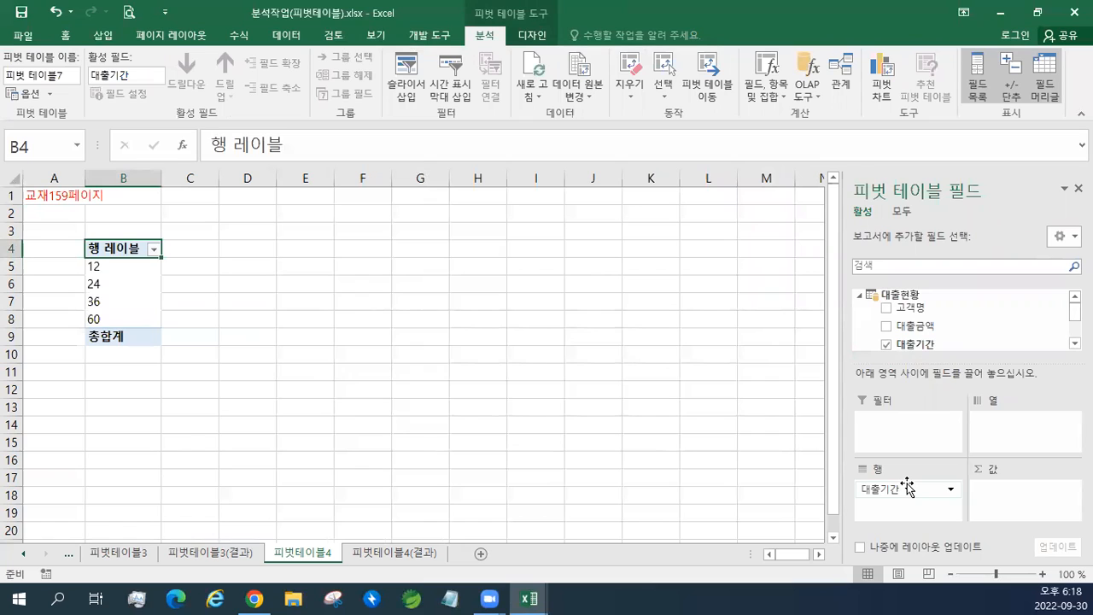
pyautogui.scroll(-2, 931, 343)
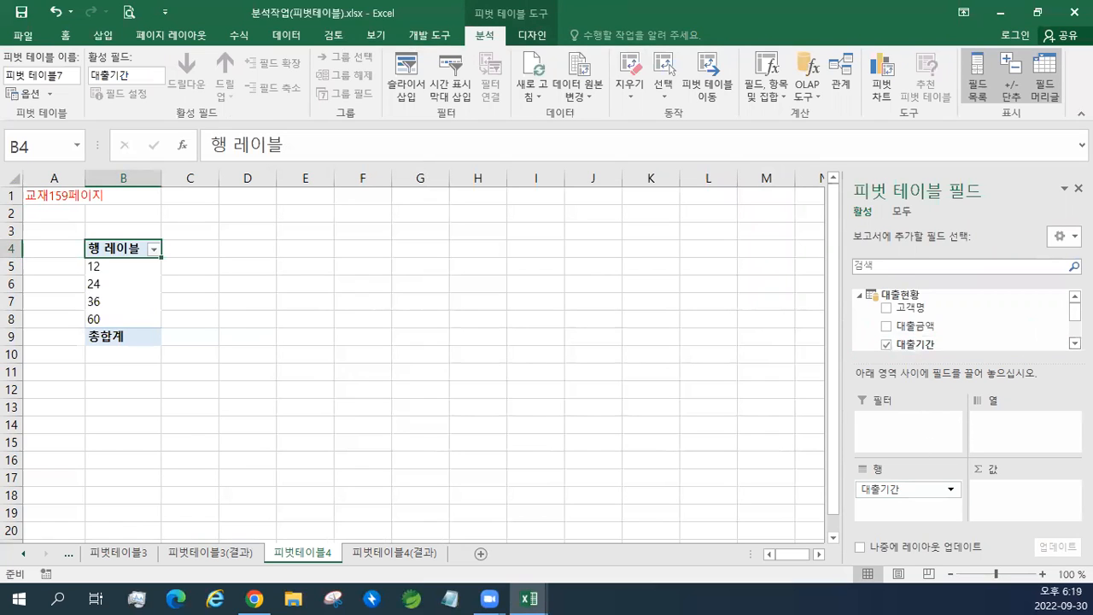
pyautogui.moveTo(936, 325); pyautogui.dragTo(1016, 440)
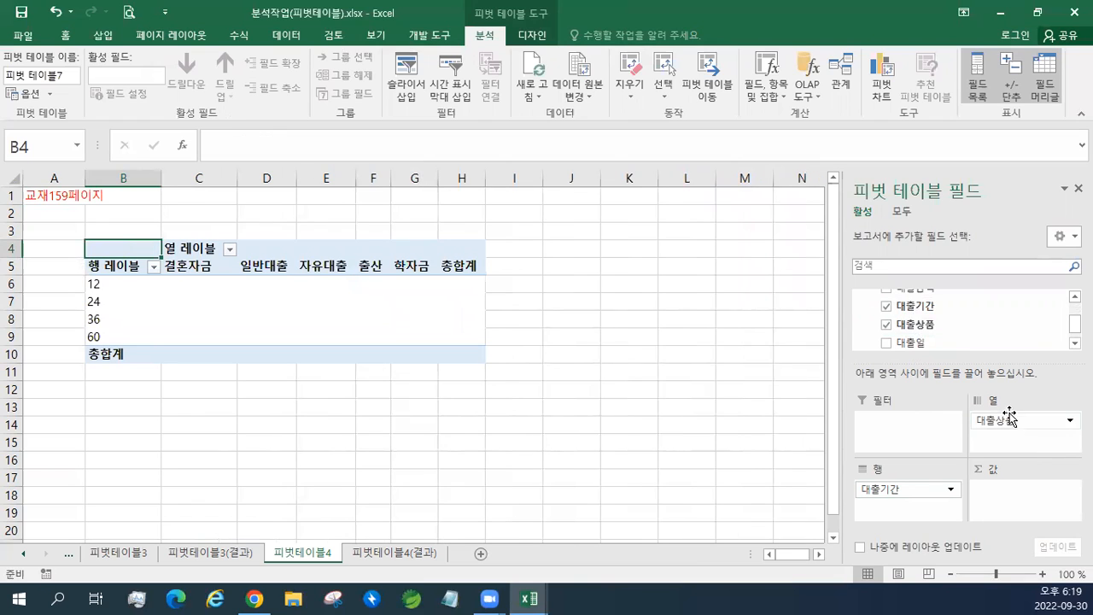
# Add 대출금액 to the pivot table's values and 고객명 to its report filter.
pyautogui.click(1076, 343)
pyautogui.click(1076, 296)
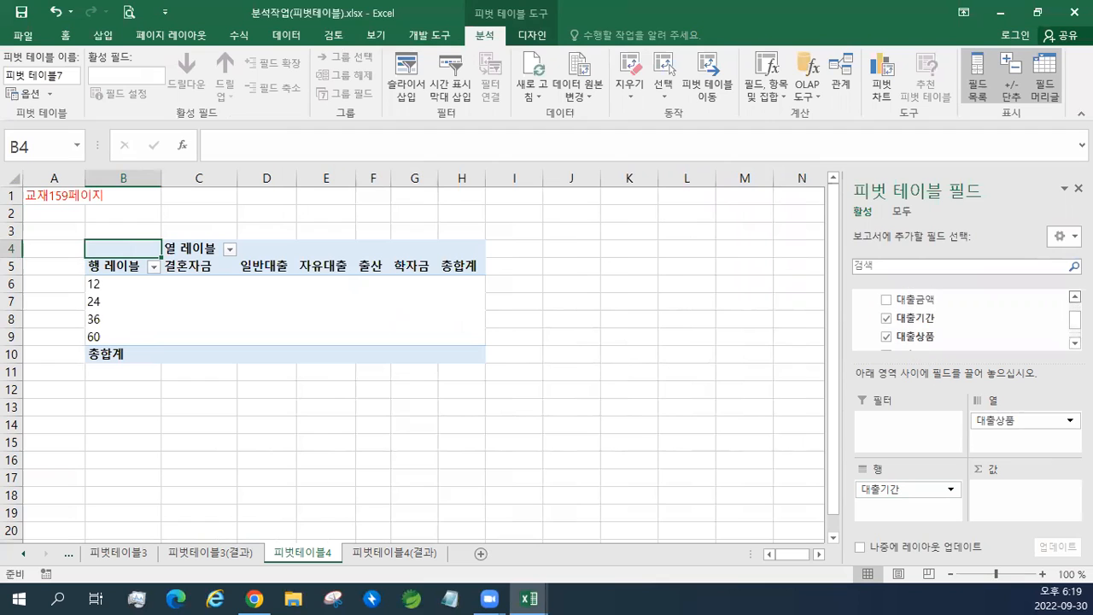
pyautogui.moveTo(901, 303); pyautogui.dragTo(1008, 490)
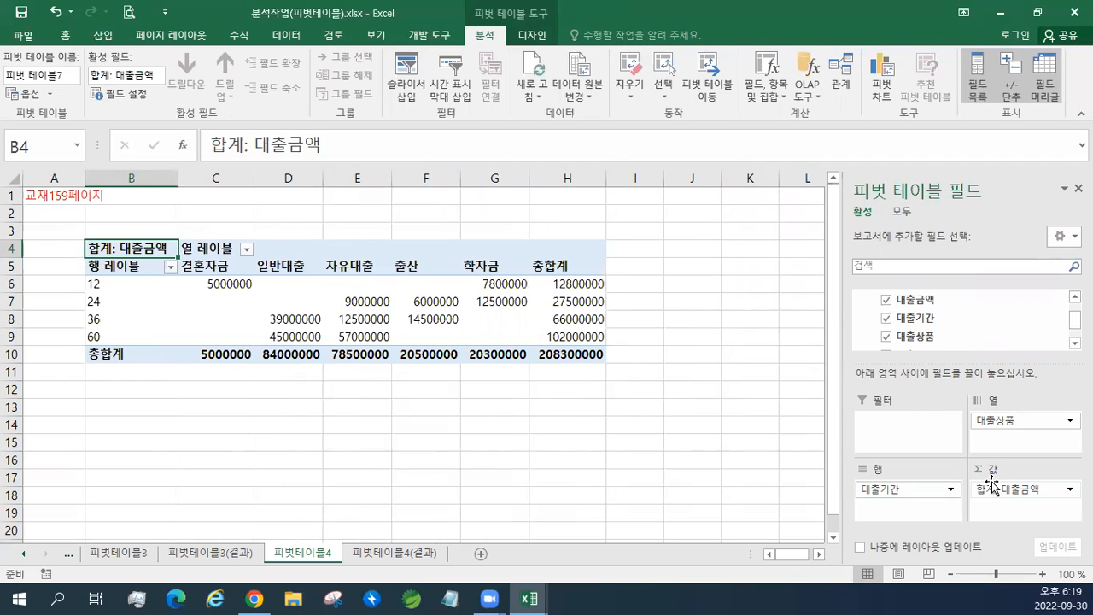
pyautogui.scroll(1, 1050, 302)
pyautogui.scroll(1, 930, 315)
pyautogui.moveTo(930, 314); pyautogui.dragTo(911, 447)
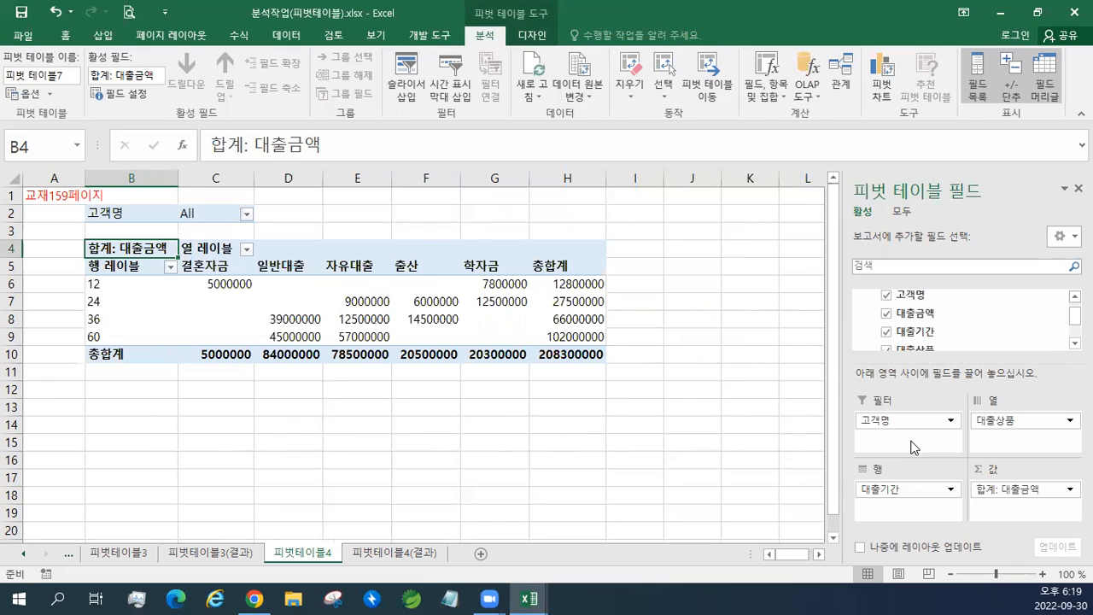
# Try the tabular report layout on the pivot table and switch it to outline form.
pyautogui.click(536, 36)
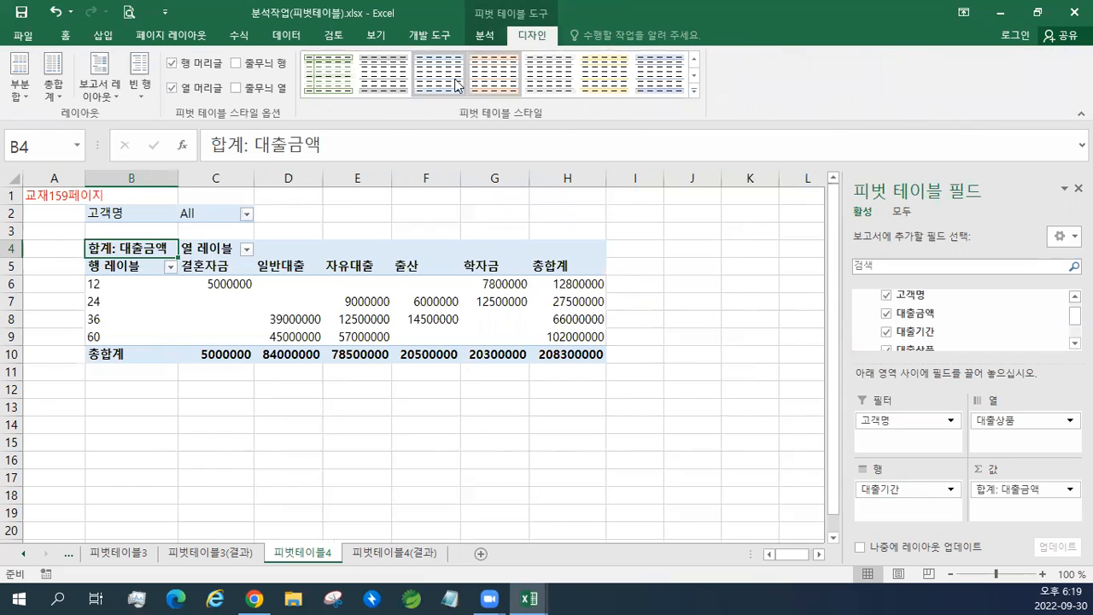
pyautogui.click(104, 93)
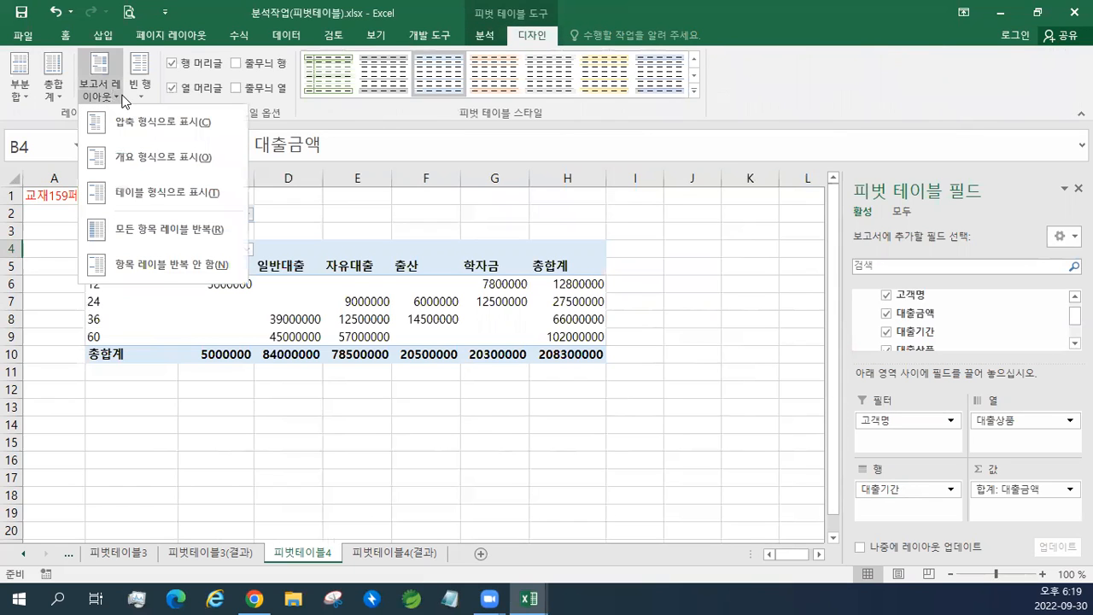
pyautogui.click(170, 192)
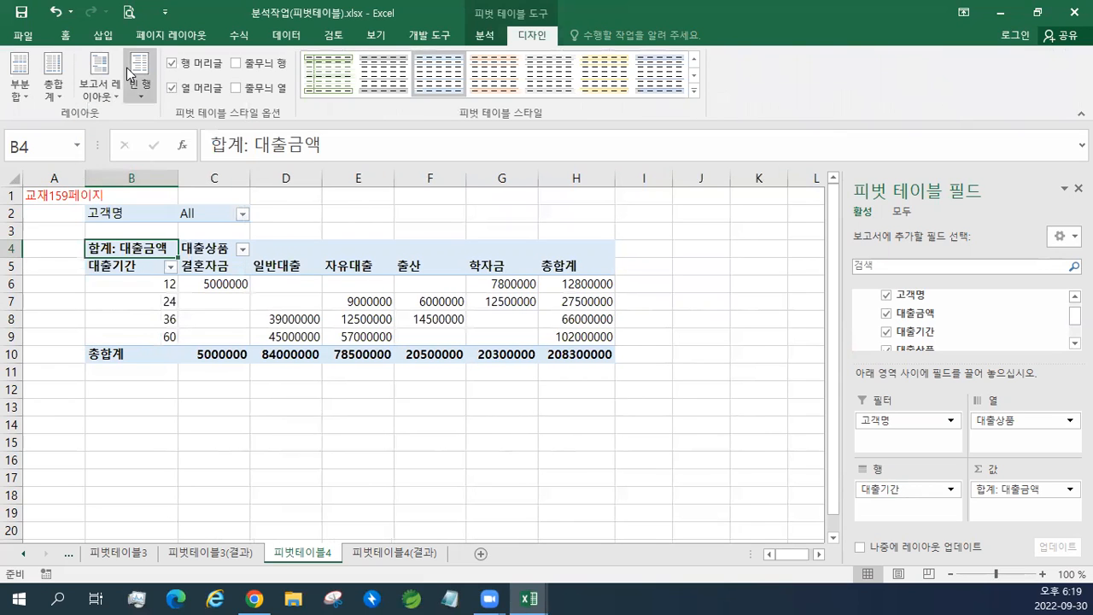
pyautogui.click(100, 77)
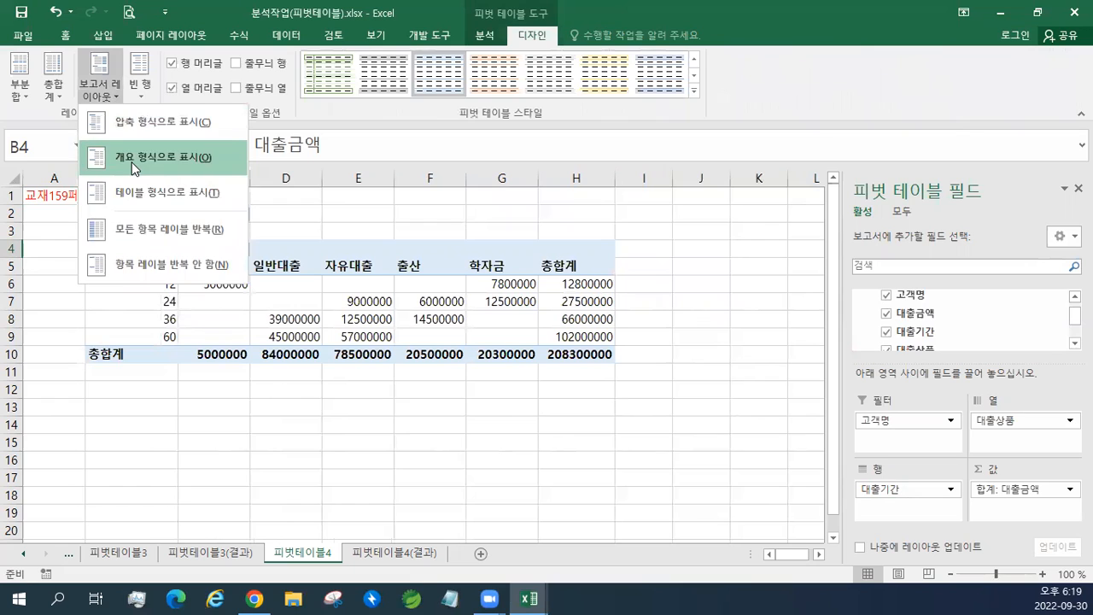
pyautogui.click(132, 164)
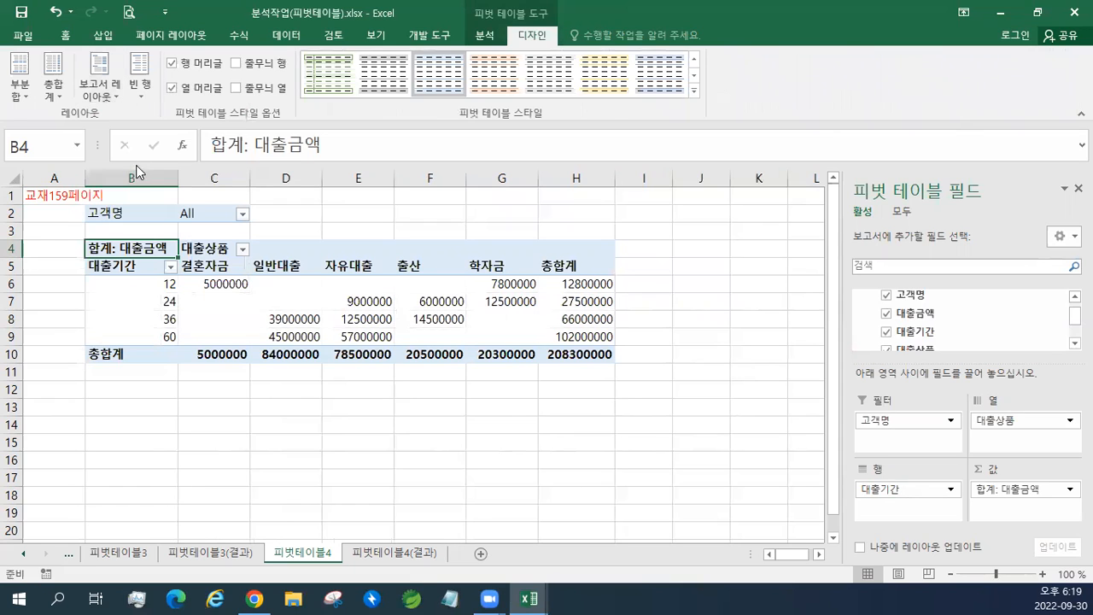
# Examine the pivot table's field headings, its loan product columns, and the grand total row and column.
pyautogui.click(133, 270)
pyautogui.click(212, 249)
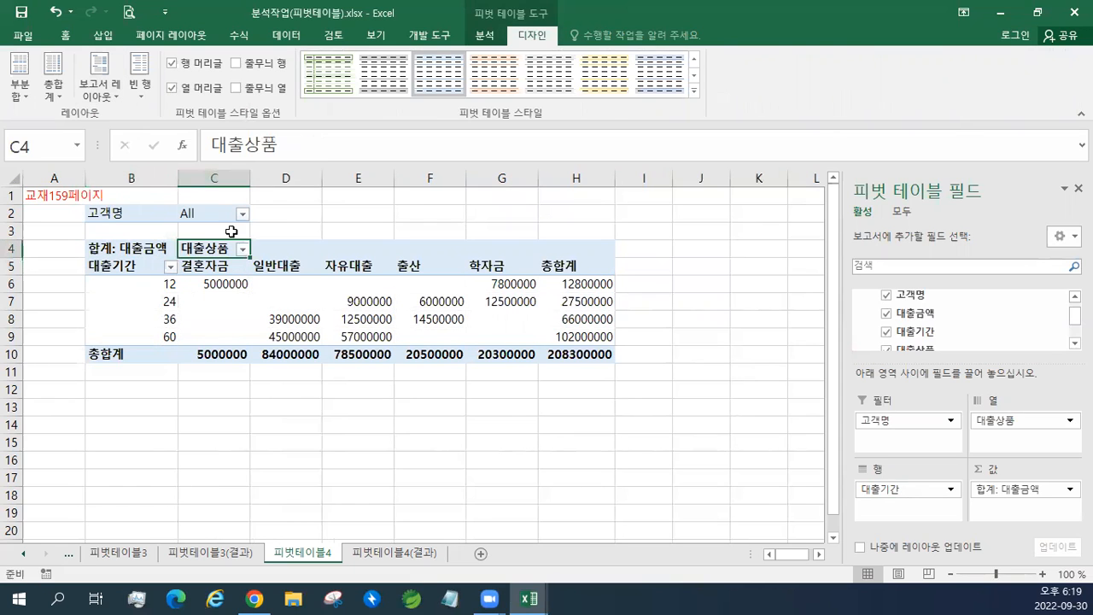
pyautogui.click(308, 177)
pyautogui.click(387, 177)
pyautogui.click(410, 178)
pyautogui.click(483, 178)
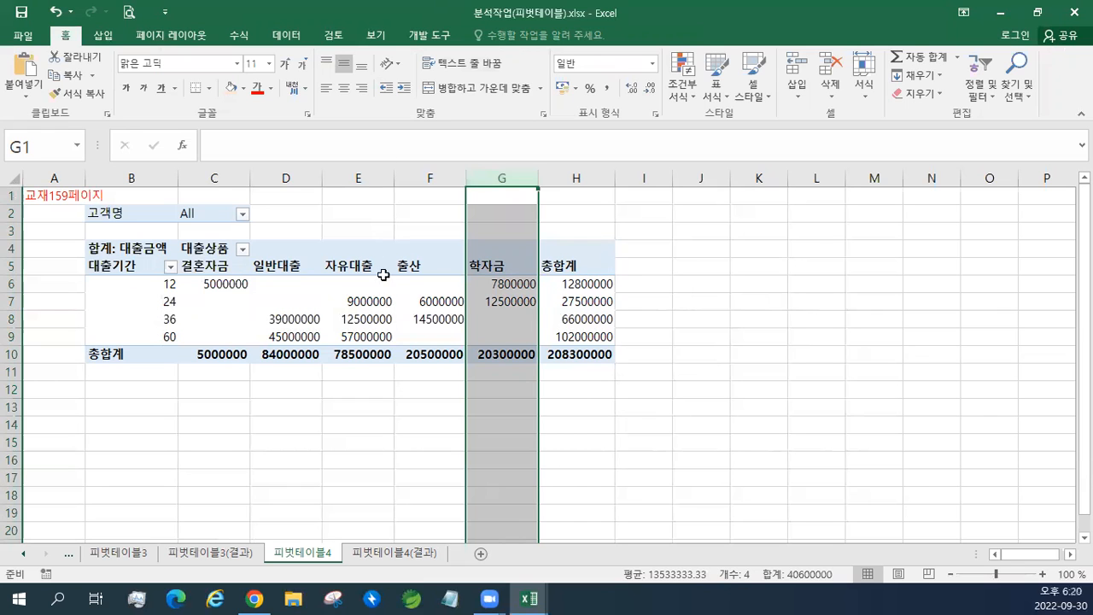
pyautogui.click(398, 318)
pyautogui.moveTo(226, 355); pyautogui.dragTo(576, 354)
pyautogui.moveTo(571, 258); pyautogui.dragTo(551, 322)
pyautogui.click(452, 316)
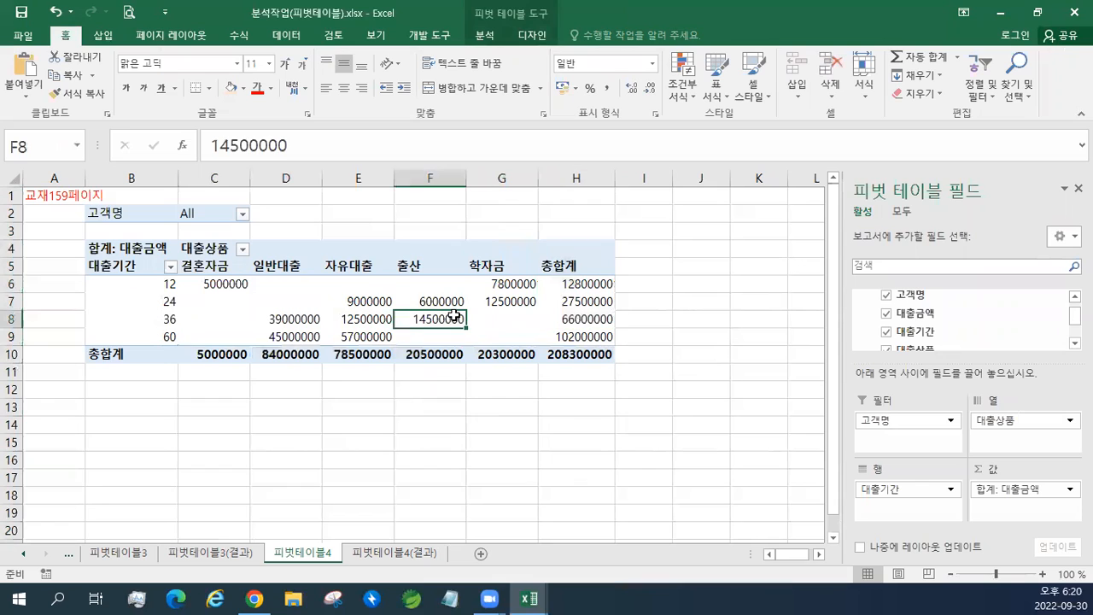
# Set the pivot table's grand totals to show for columns only (열의 총합계만 설정).
pyautogui.click(531, 37)
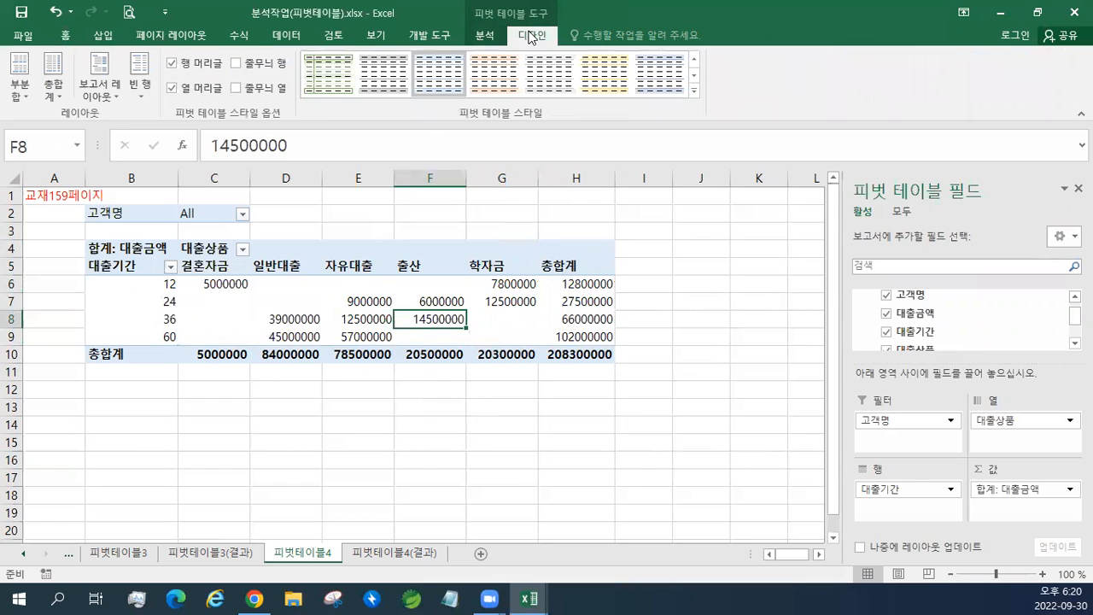
pyautogui.click(54, 99)
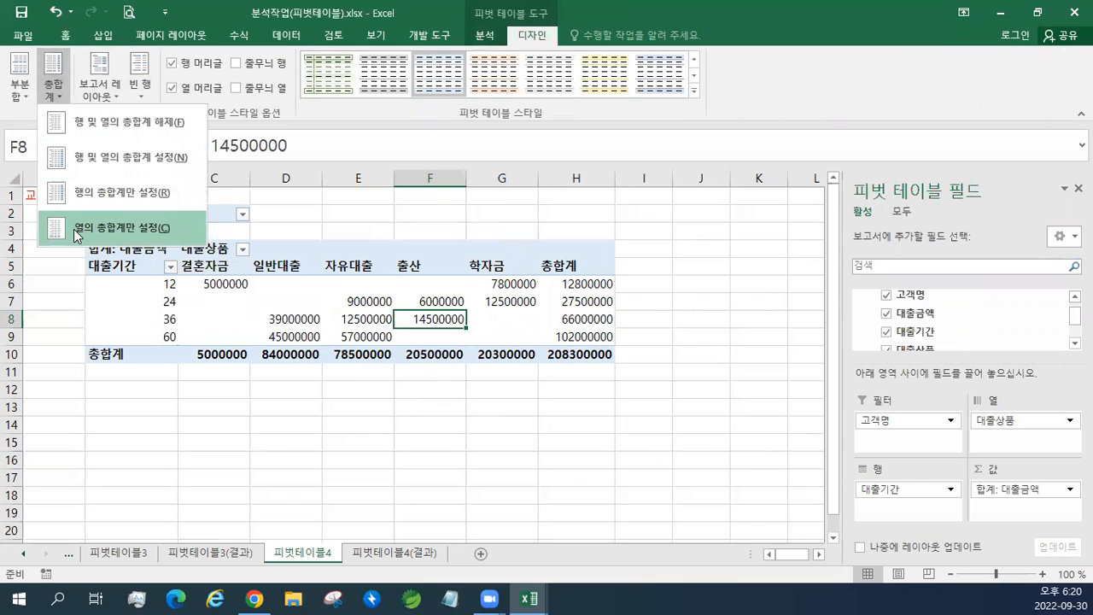
pyautogui.click(77, 236)
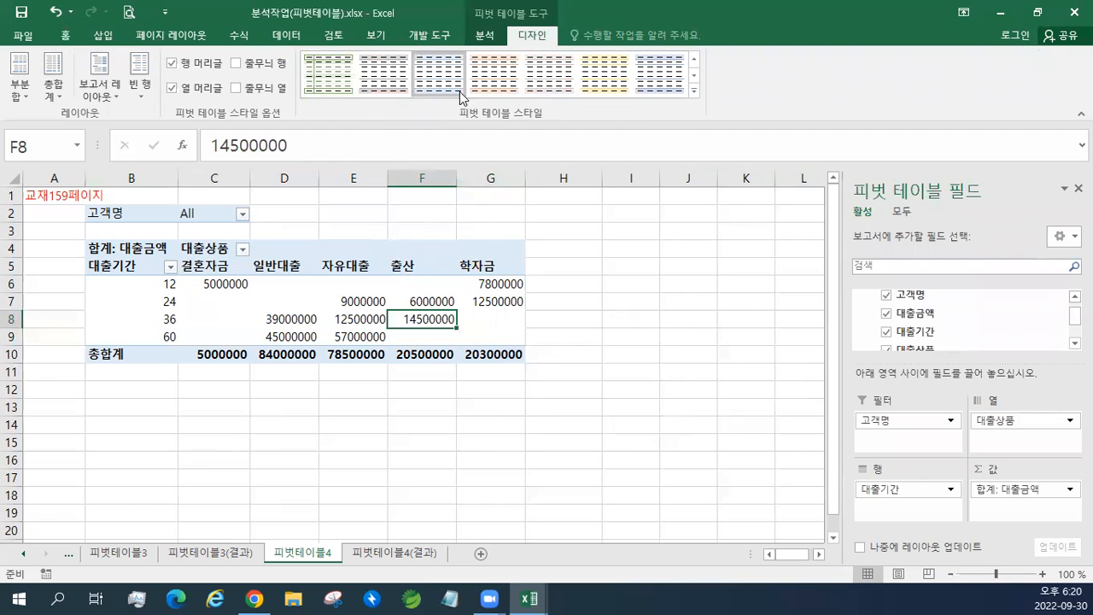
# Apply the blue pivot style from the second row of the 보통 group and turn on banded rows (줄무늬 행).
pyautogui.click(695, 92)
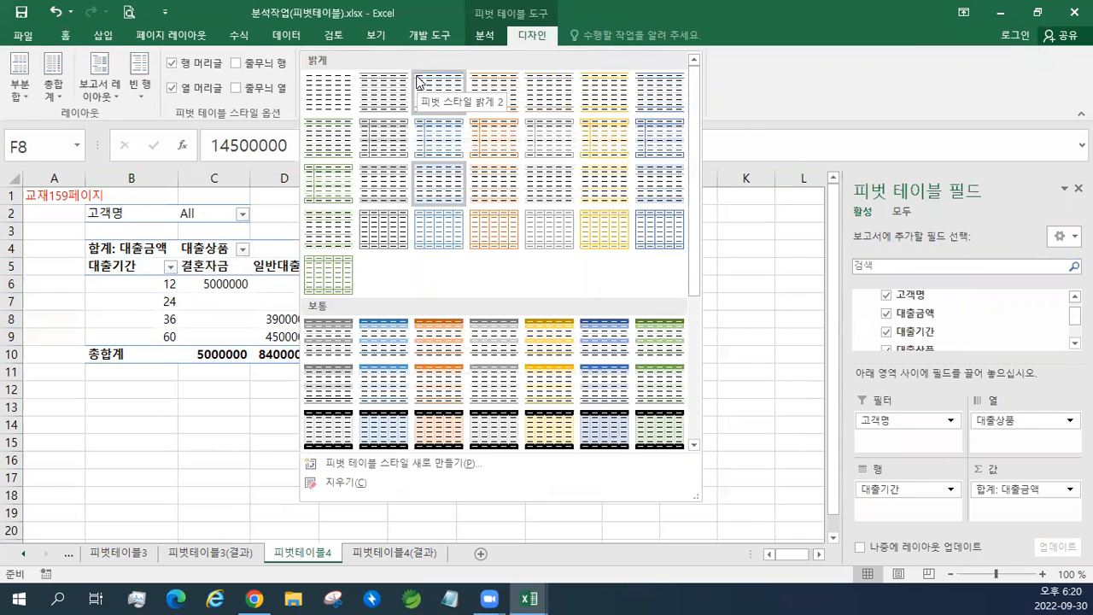
pyautogui.click(388, 384)
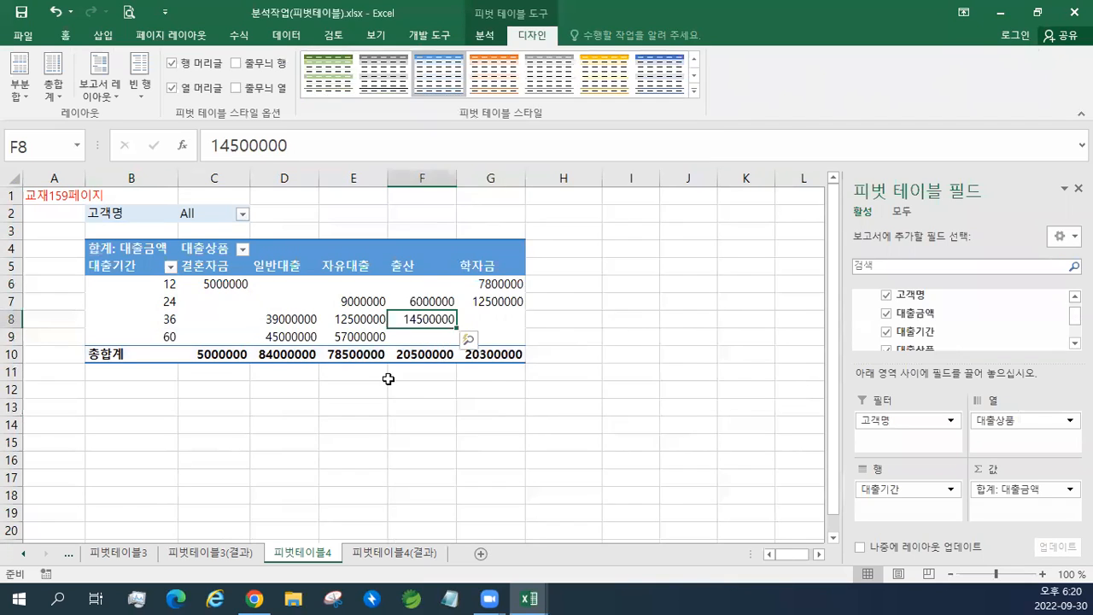
pyautogui.click(235, 63)
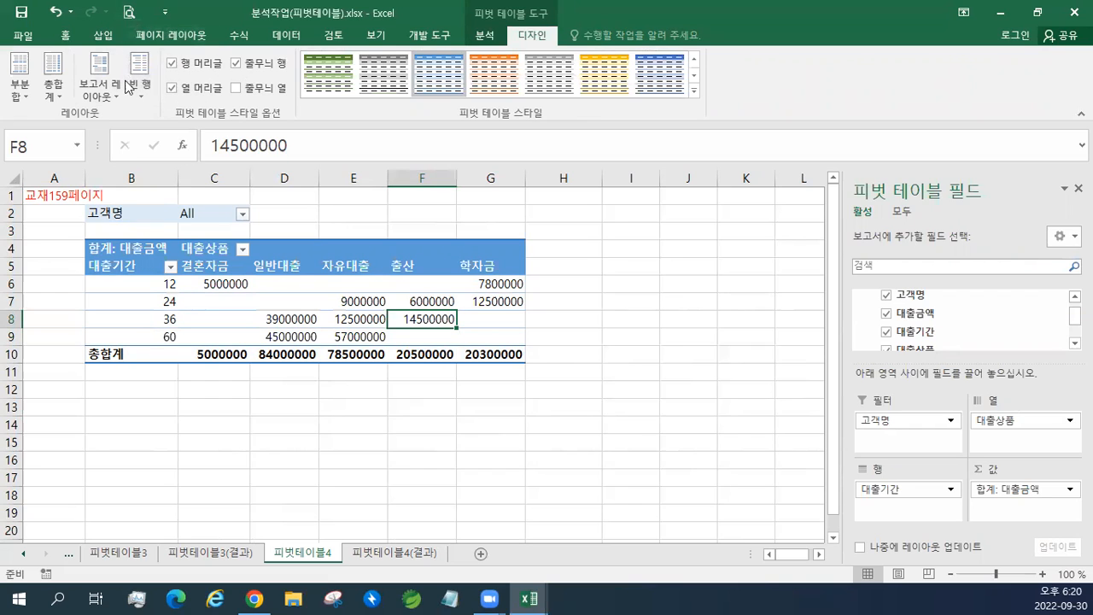
pyautogui.click(247, 64)
pyautogui.click(247, 64)
# Set the pivot table options to merge and center cells with labels and to show * in empty cells.
pyautogui.click(275, 285)
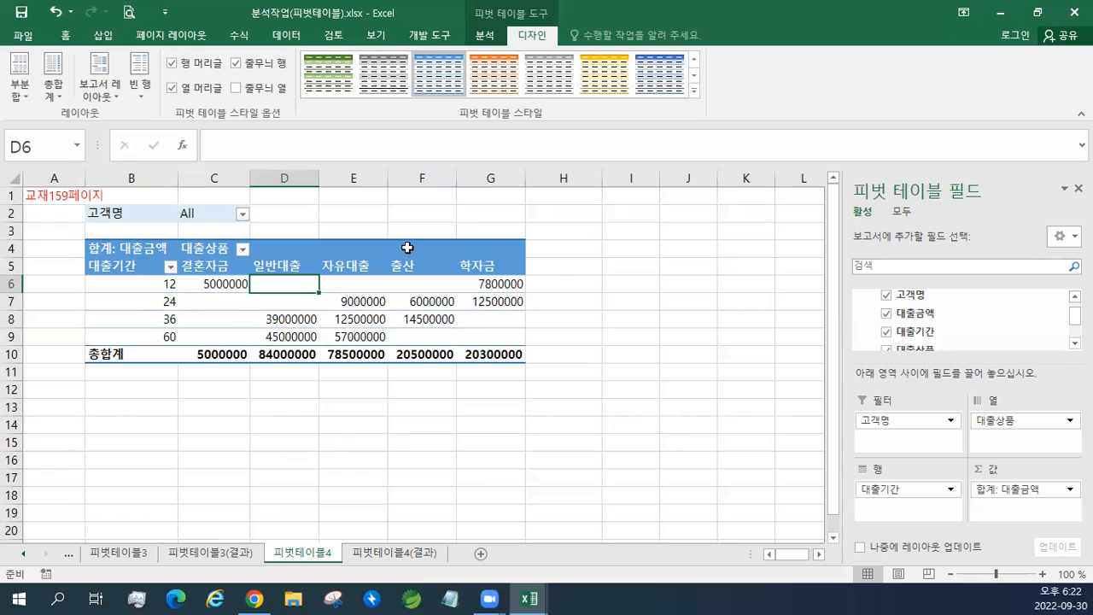
pyautogui.click(484, 36)
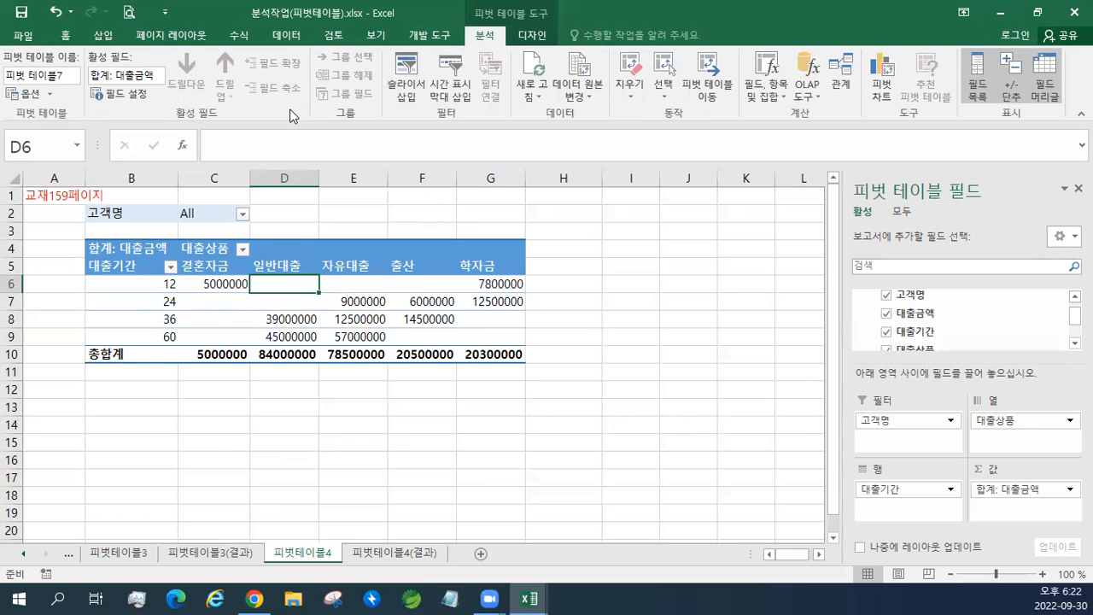
pyautogui.click(25, 100)
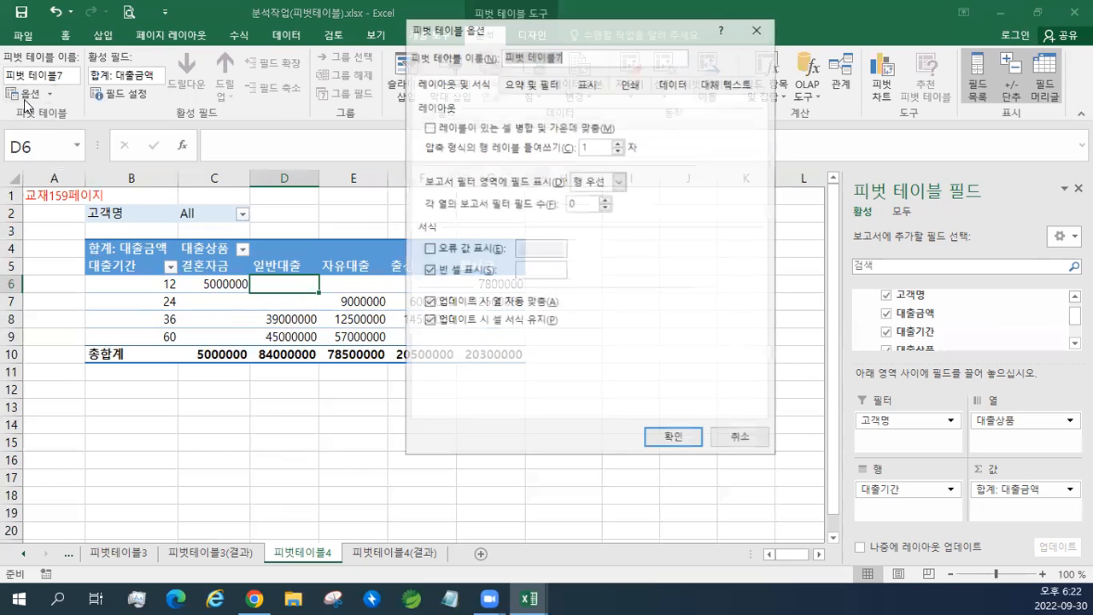
pyautogui.click(430, 127)
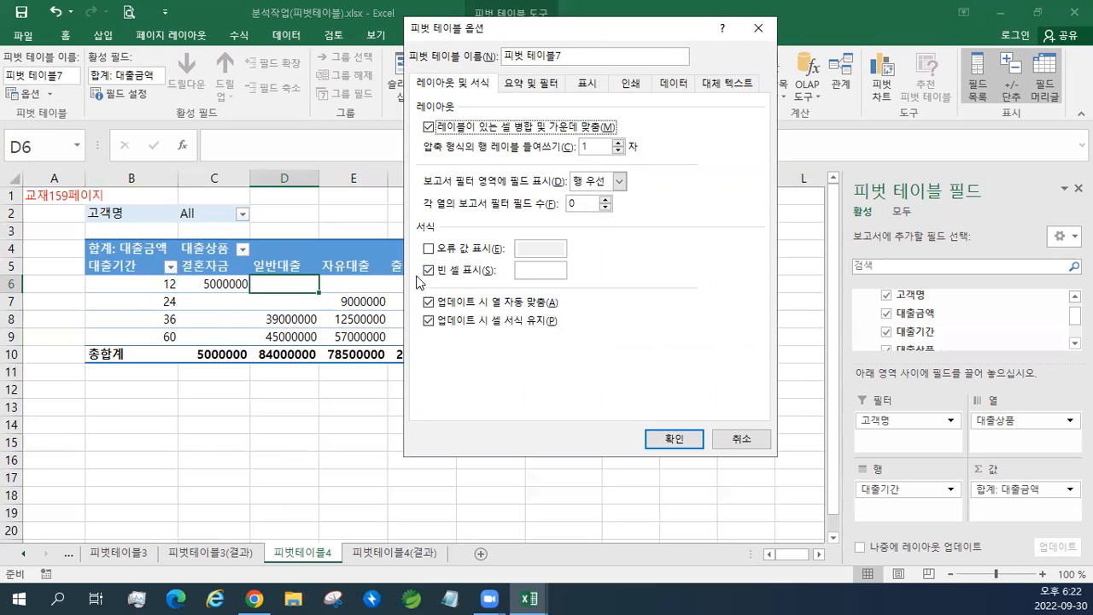
pyautogui.click(533, 268)
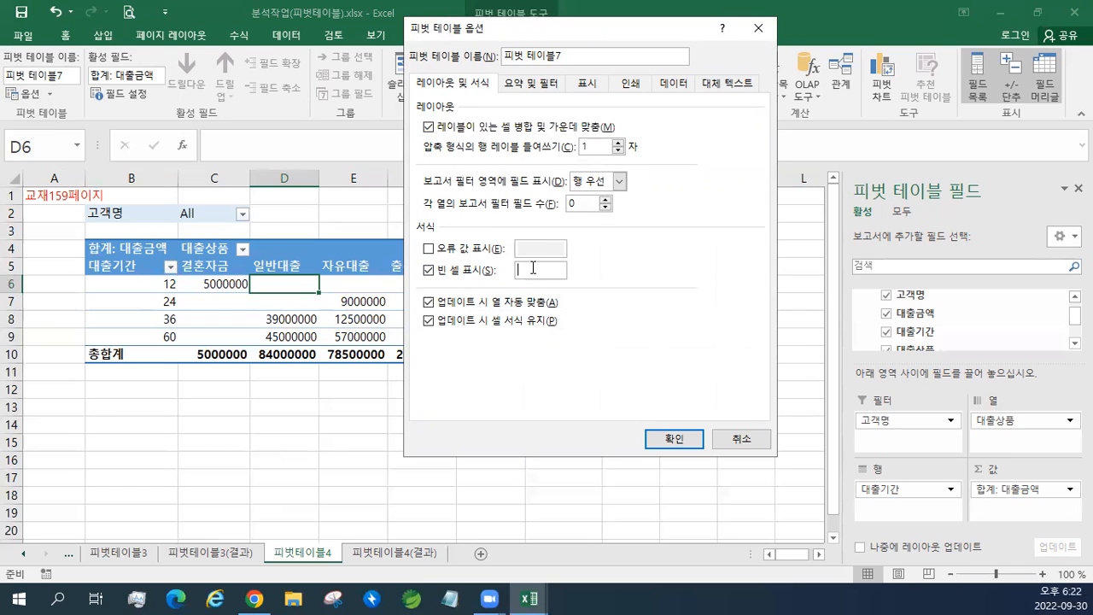
pyautogui.write('*')
pyautogui.click(674, 438)
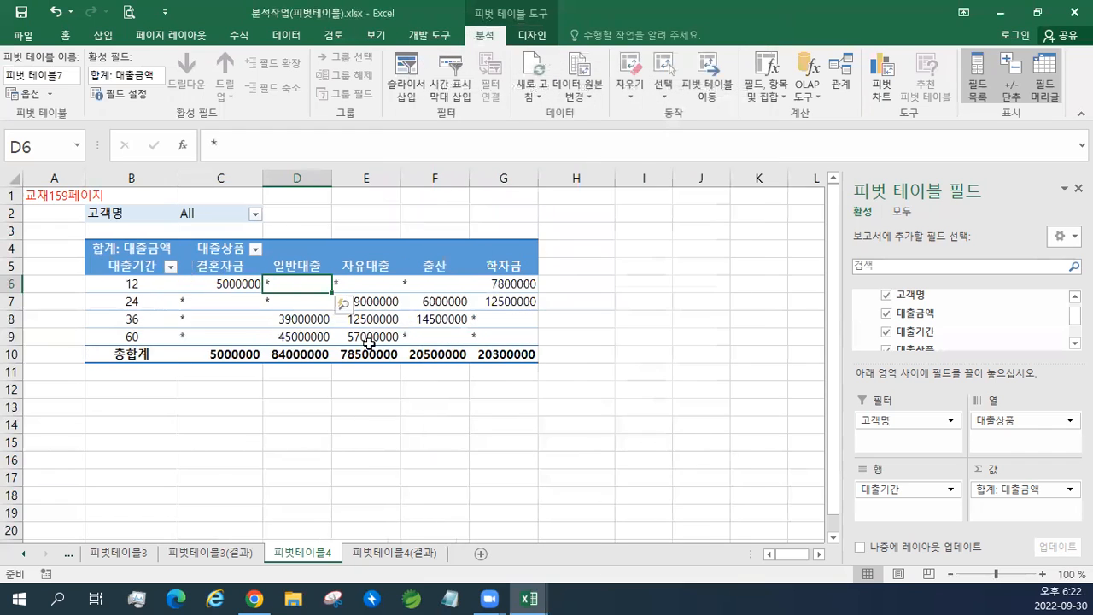
# Switch to Notepad, maximize the blank window, paste the copied pivot table notes, and review the external file types at their beginning.
pyautogui.click(19, 11)
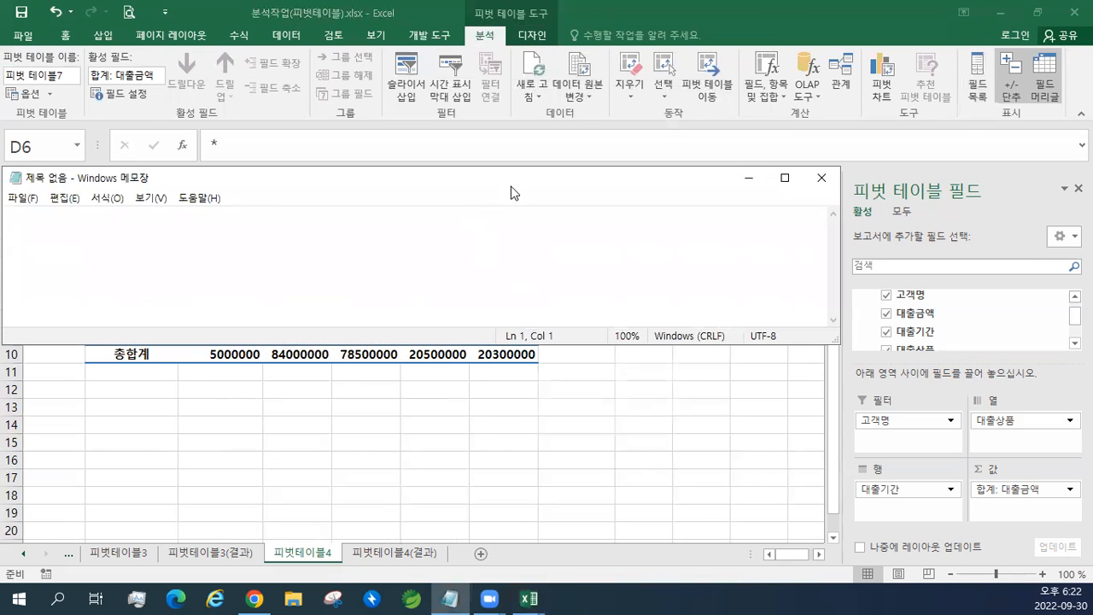
pyautogui.doubleClick(512, 178)
pyautogui.rightClick(473, 176)
pyautogui.click(523, 246)
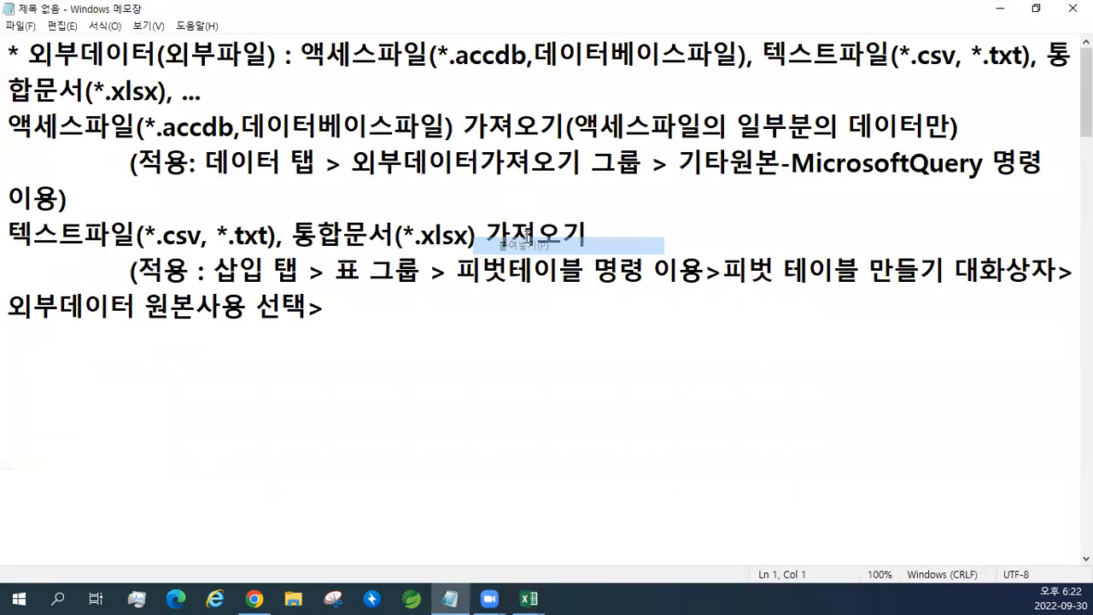
pyautogui.scroll(3, 523, 167)
pyautogui.scroll(8, 524, 167)
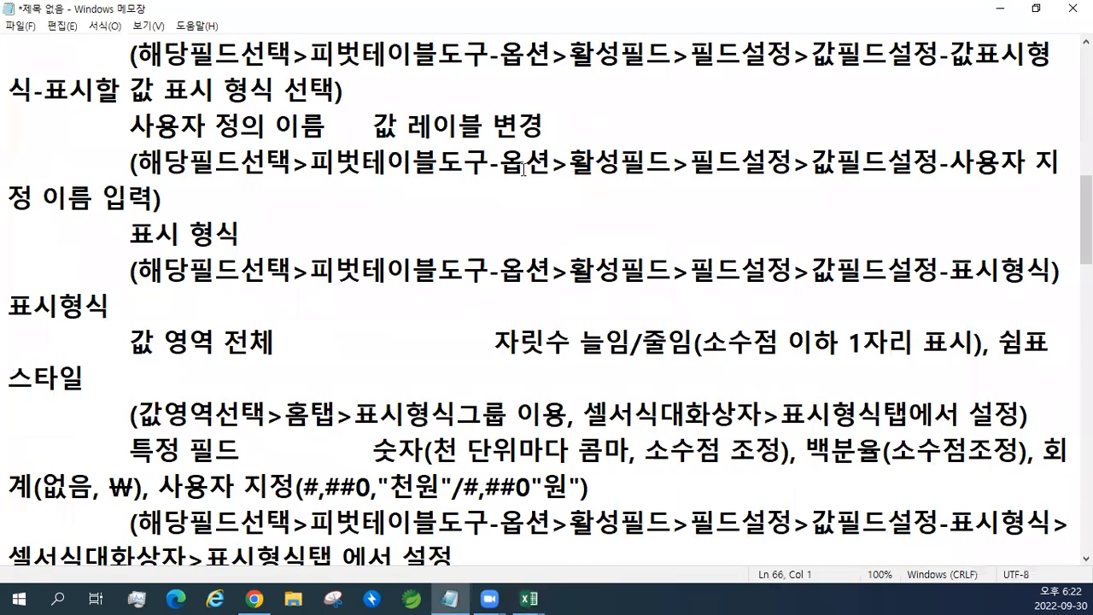
pyautogui.scroll(8, 524, 167)
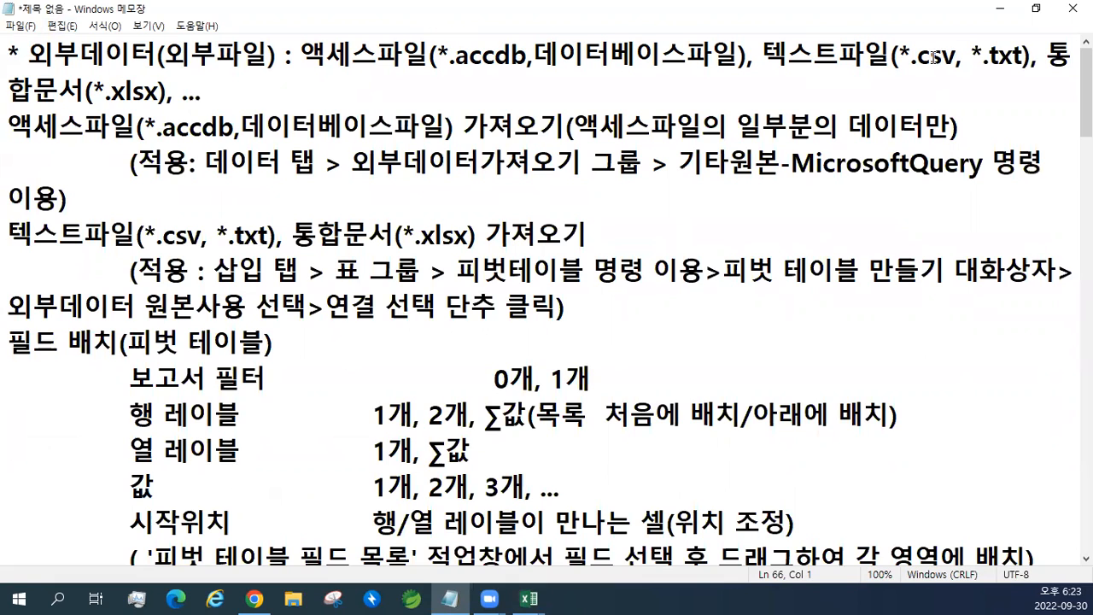
pyautogui.moveTo(911, 56); pyautogui.dragTo(958, 57)
pyautogui.click(1001, 57)
# Return to Excel, view the Microsoft Query data source choices from cell A4 outside the pivot table, and close them.
pyautogui.hotkey('alt', 'Tab')
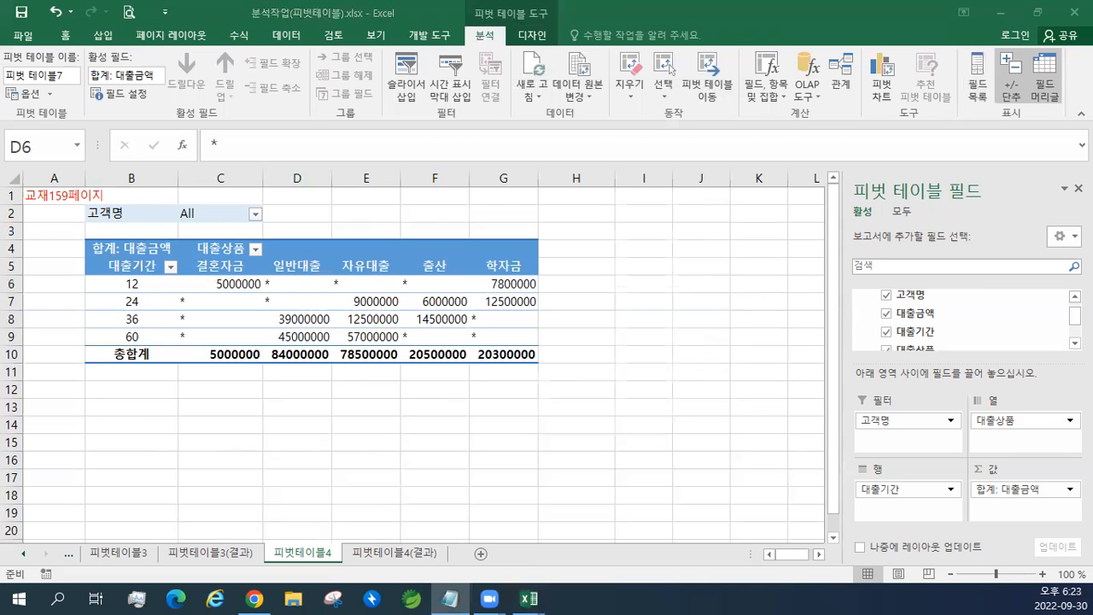
pyautogui.click(181, 35)
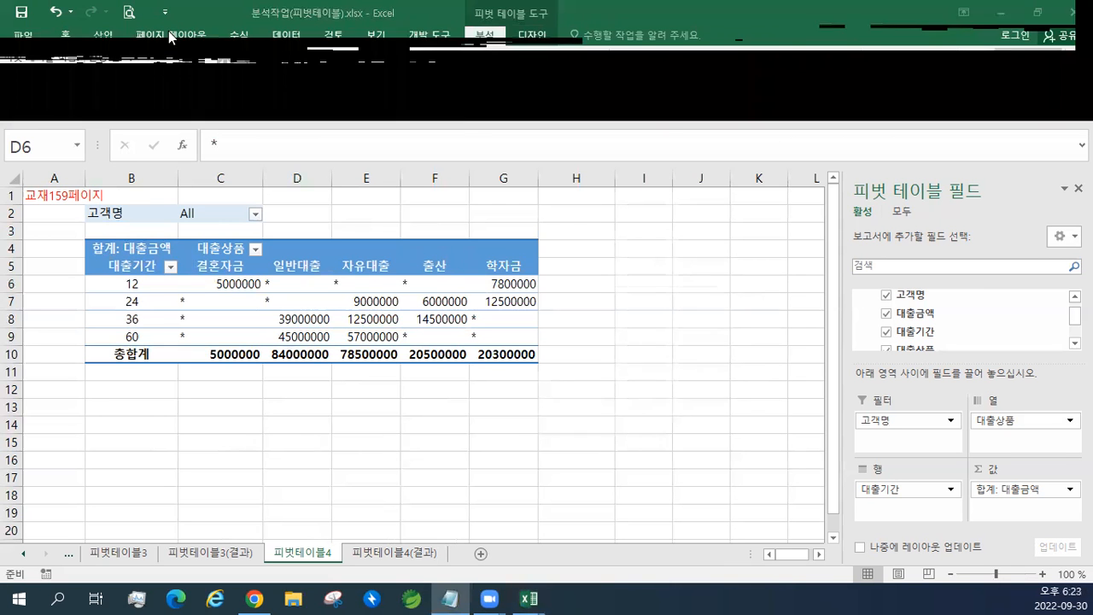
pyautogui.click(286, 38)
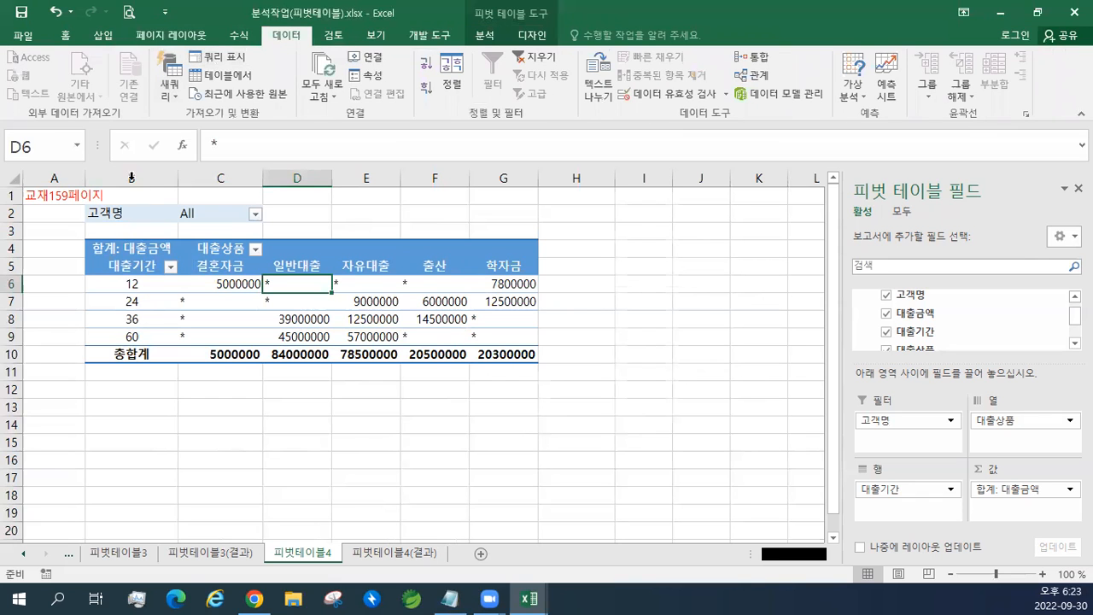
pyautogui.click(34, 248)
pyautogui.click(81, 100)
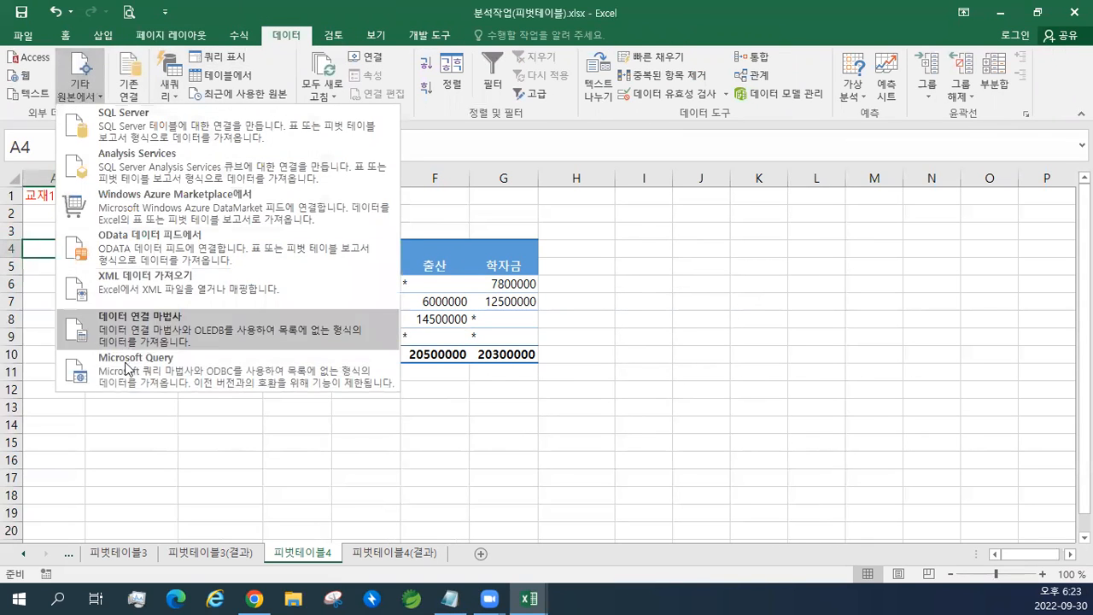
pyautogui.click(126, 365)
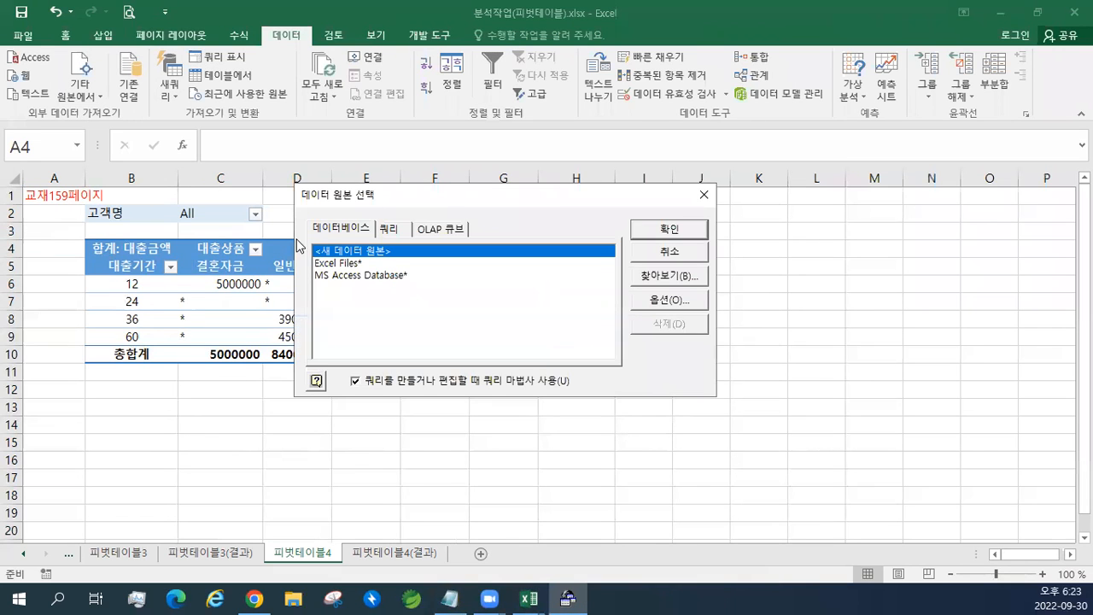
pyautogui.click(704, 195)
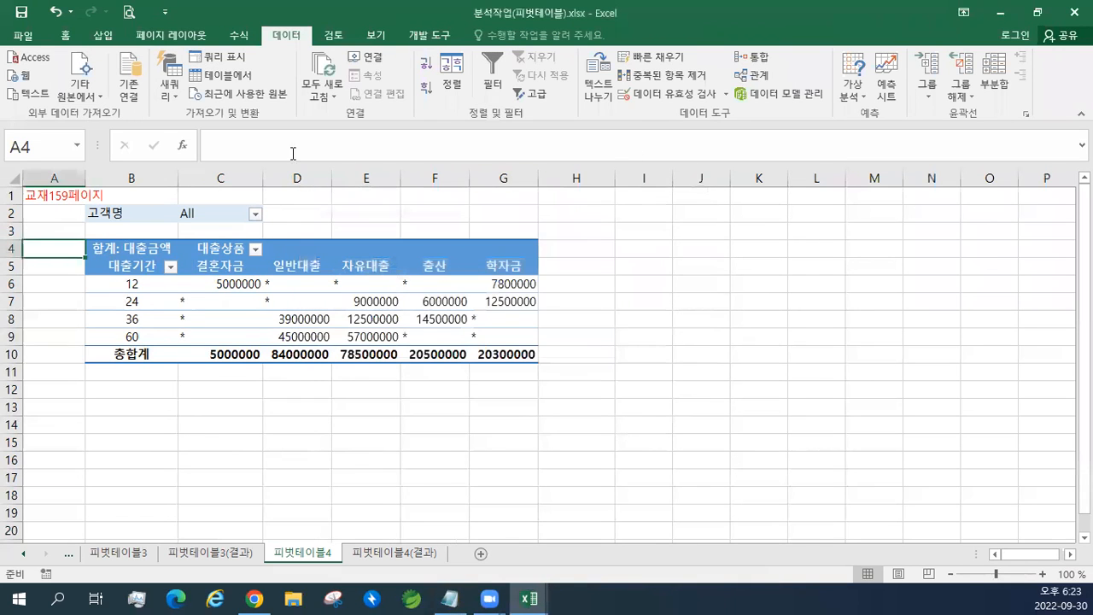
# View the existing connections offered for a new pivot table using an external data source, and cancel without creating one.
pyautogui.click(67, 36)
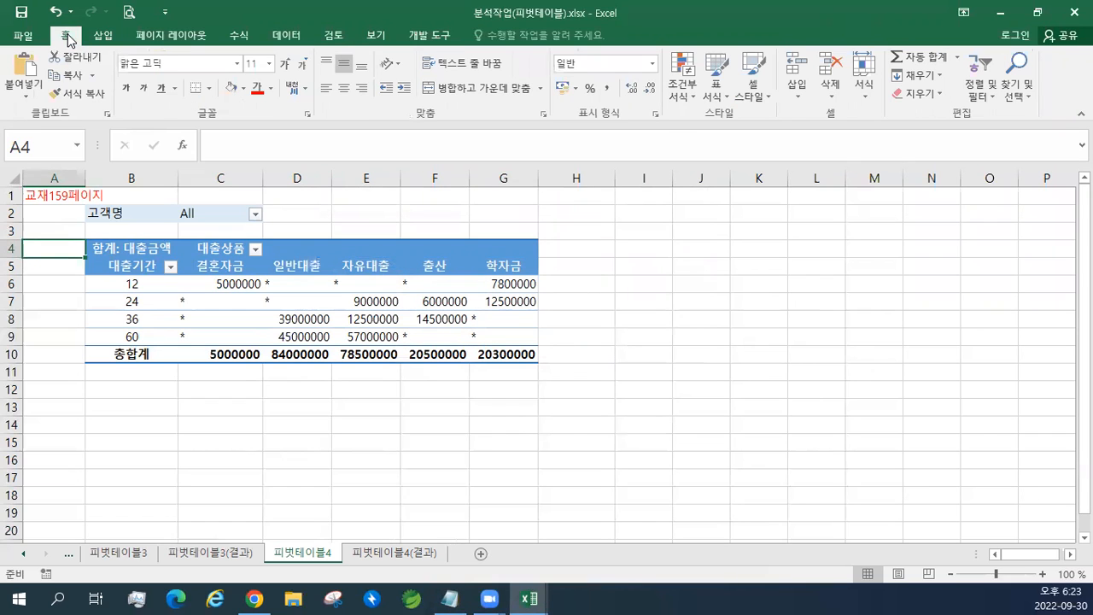
pyautogui.click(103, 35)
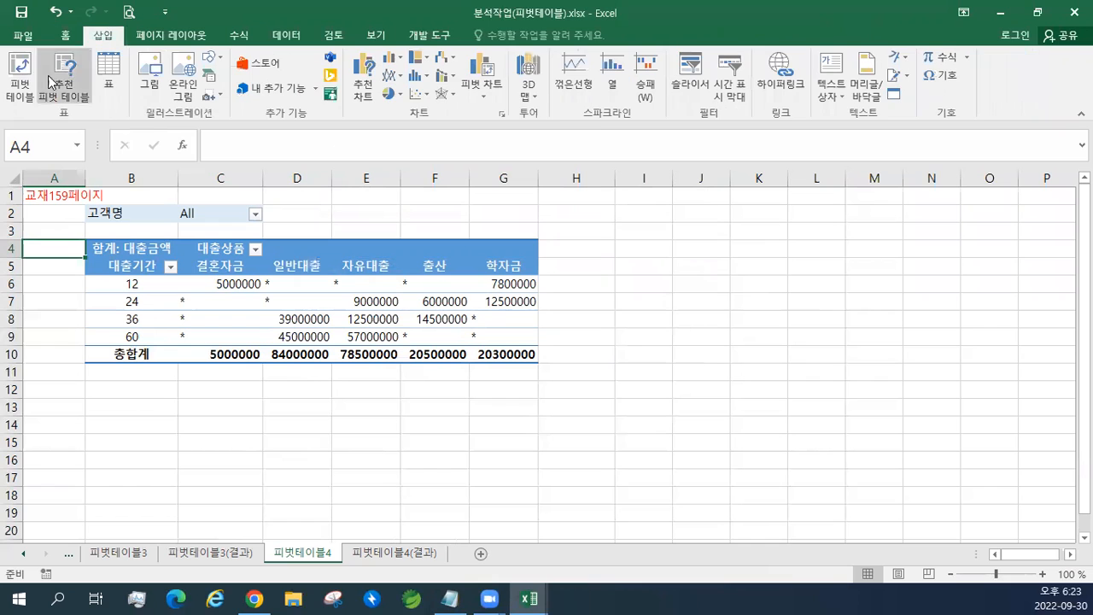
pyautogui.click(21, 99)
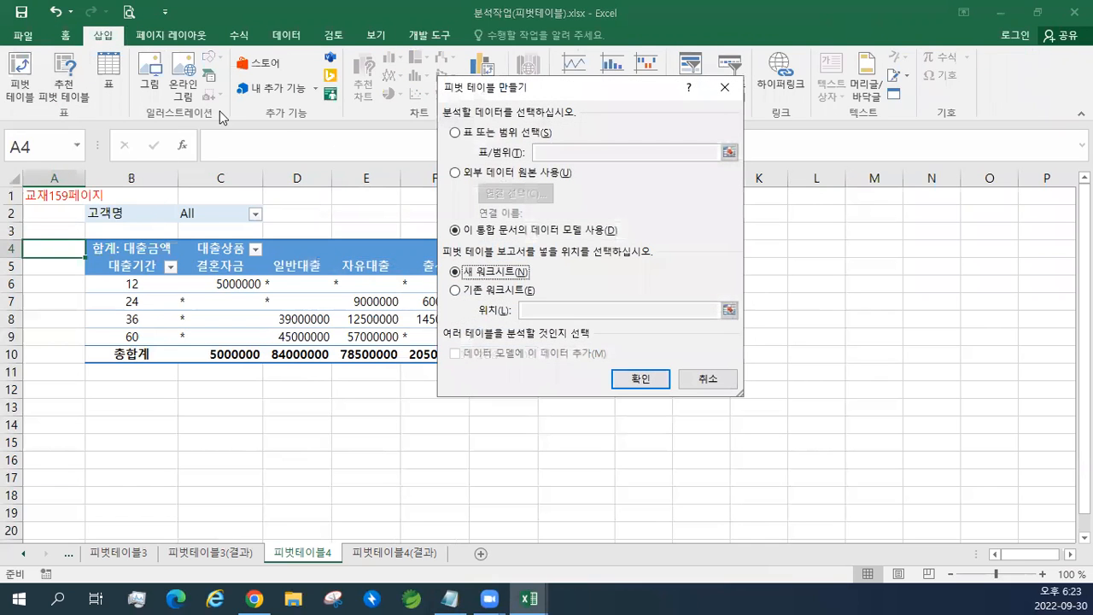
pyautogui.click(484, 176)
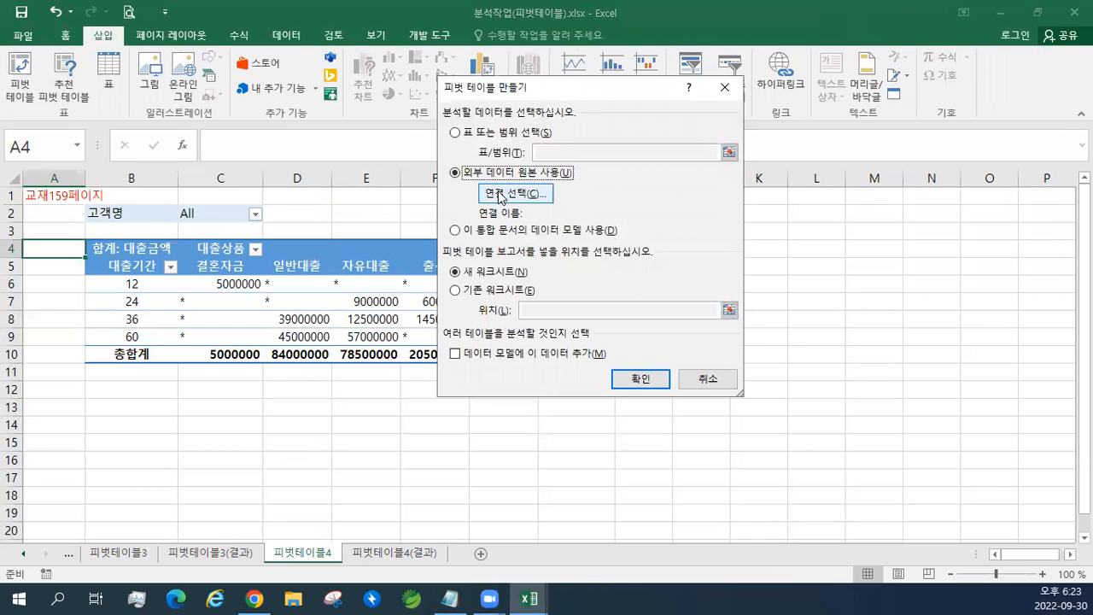
pyautogui.click(502, 196)
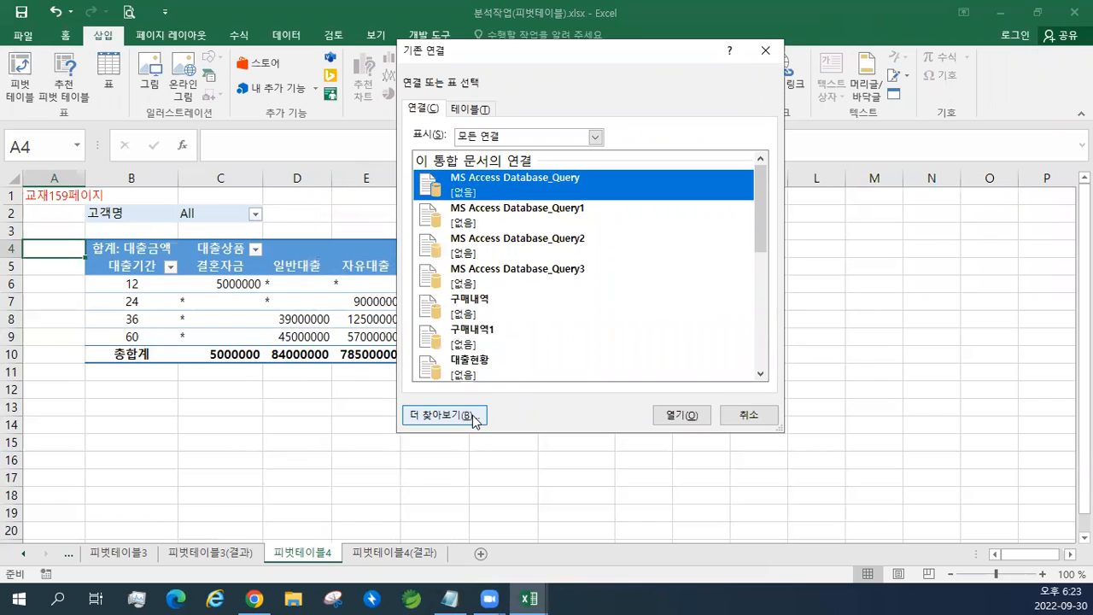
pyautogui.click(741, 415)
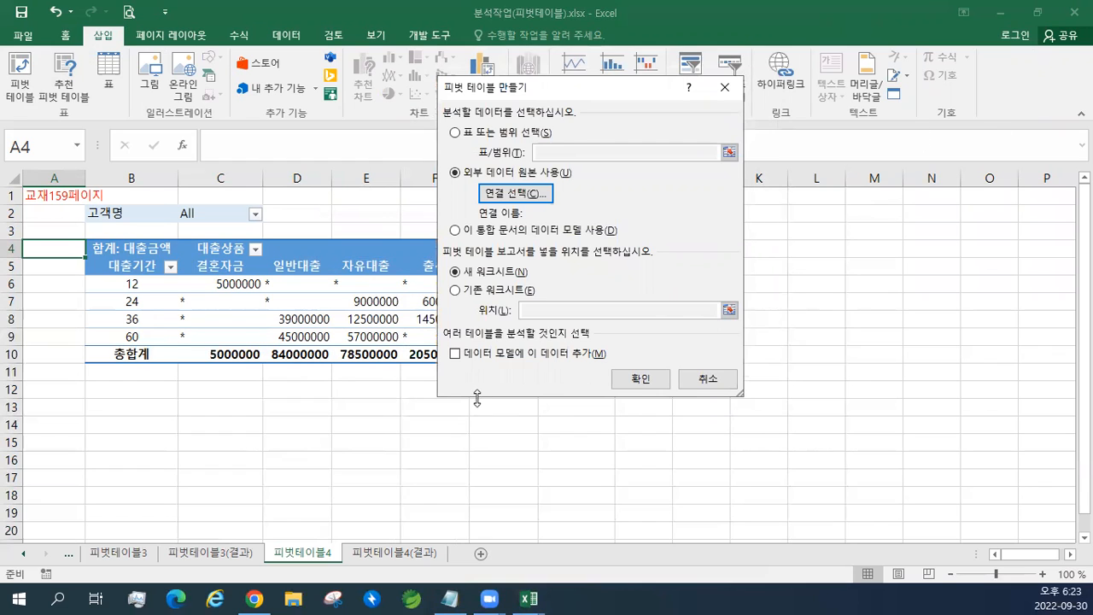
pyautogui.click(703, 379)
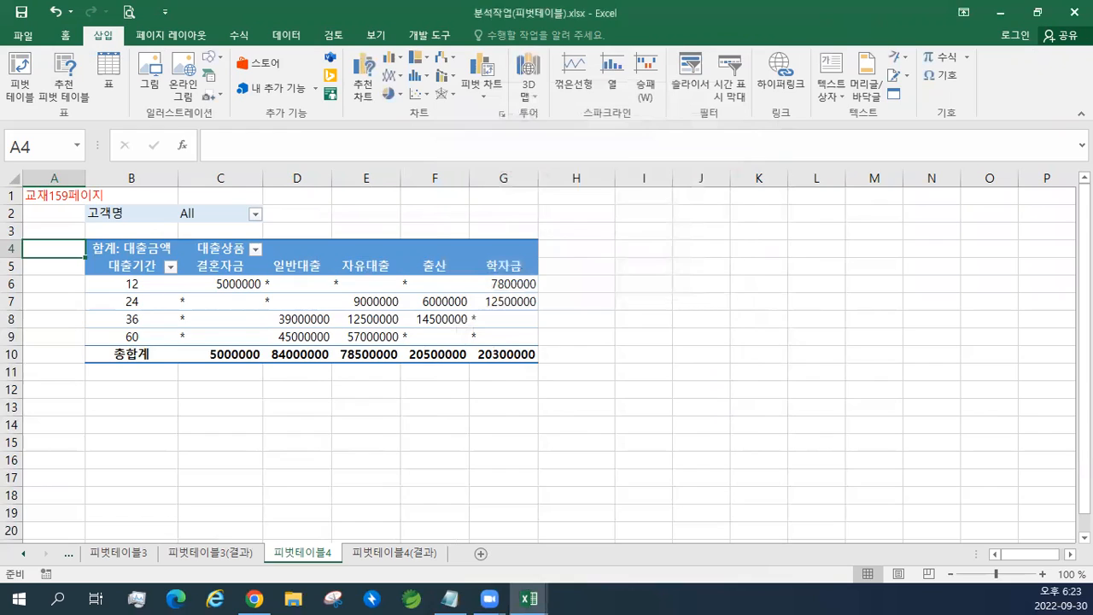
# Switch to Notepad and delete the external data import section above the 필드 배치(피벗 테이블) heading.
pyautogui.click(451, 599)
pyautogui.doubleClick(408, 100)
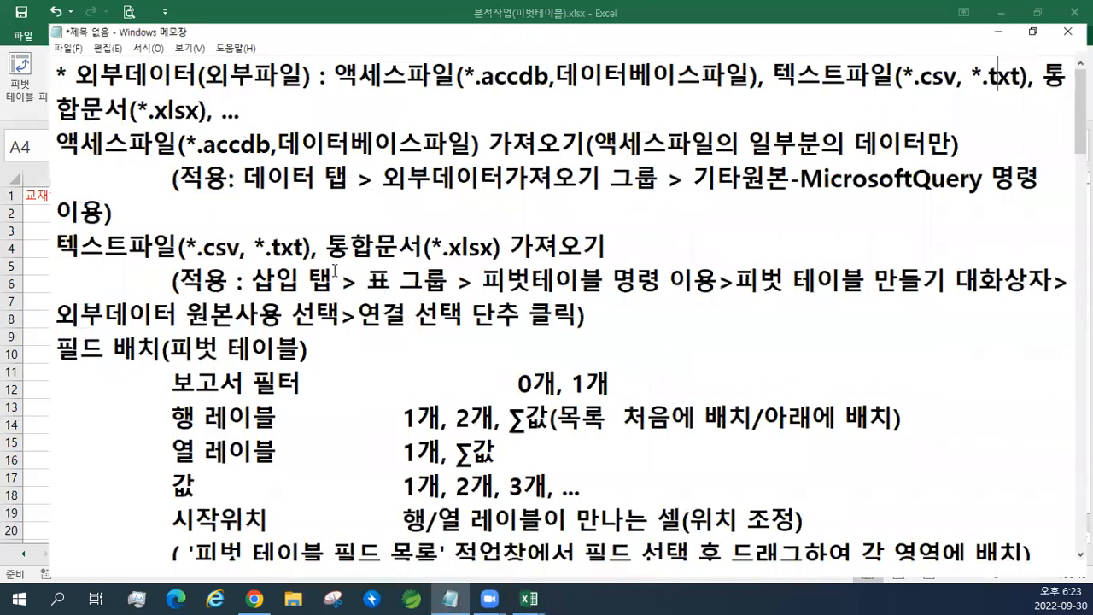
pyautogui.moveTo(565, 305); pyautogui.dragTo(9, 56)
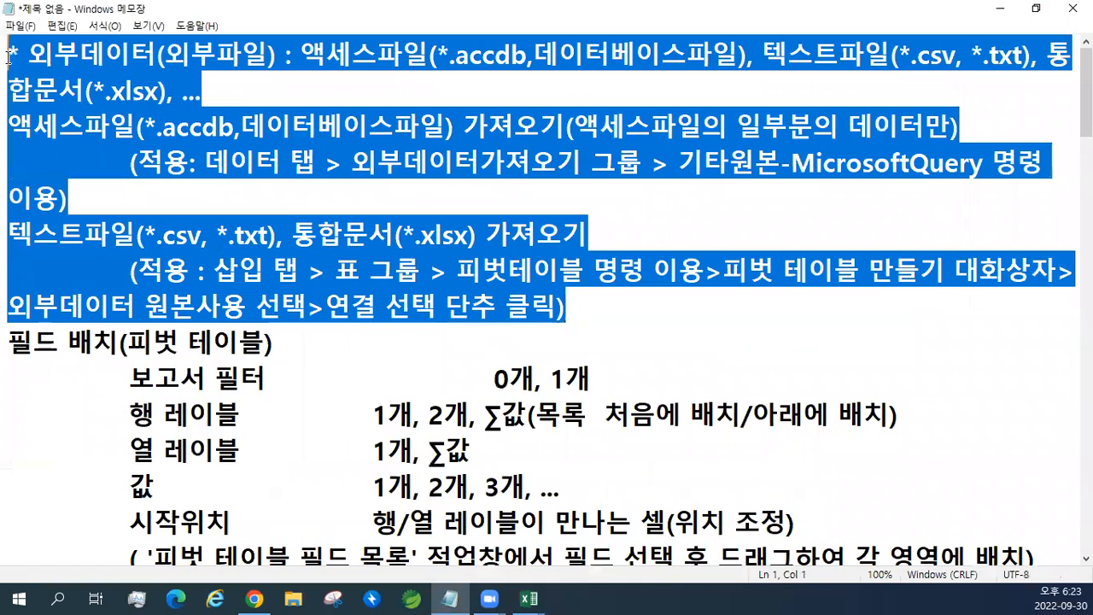
pyautogui.press('Delete')
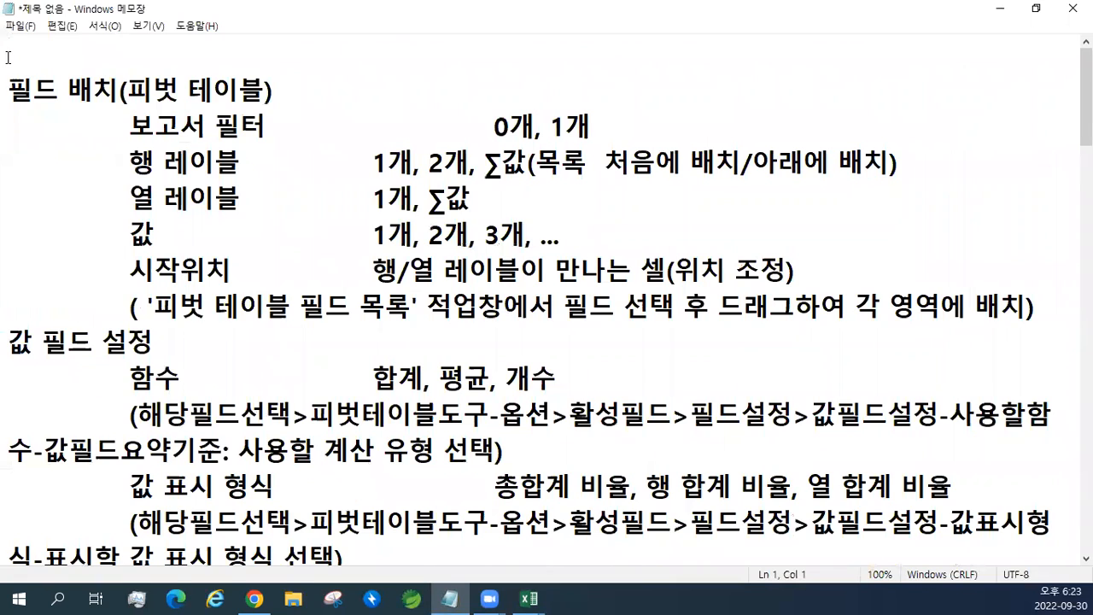
pyautogui.press('Delete')
# Remove the extra tab before "0개, 1개" on the 보고서 필터 line and highlight 0개.
pyautogui.click(383, 90)
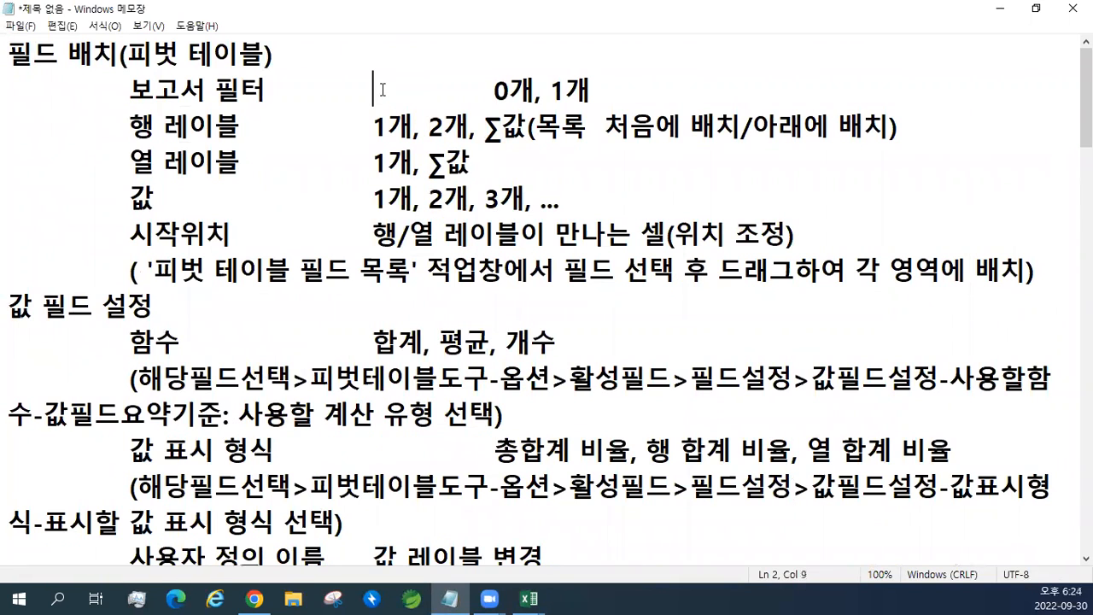
pyautogui.press('Delete')
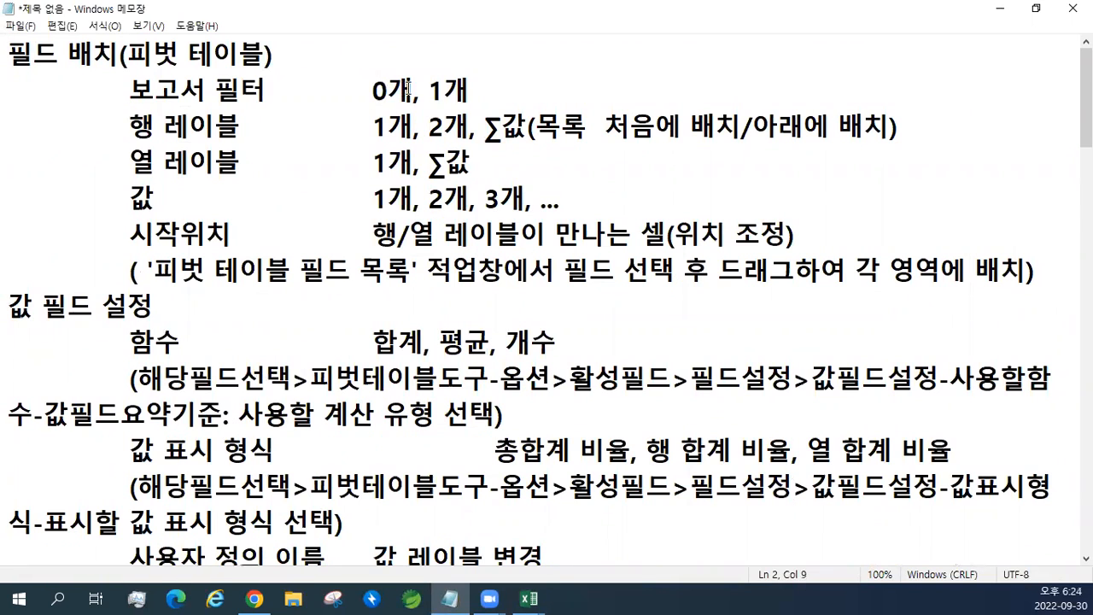
pyautogui.moveTo(413, 90); pyautogui.dragTo(361, 88)
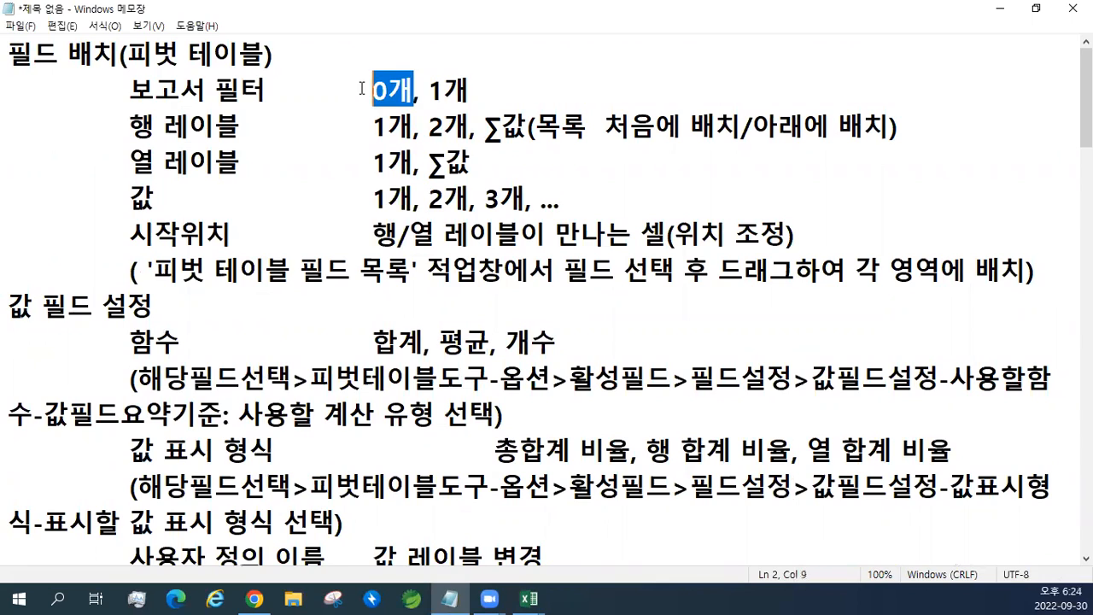
# Add ", 2개" to the end of the 보고서 필터 line in the notes.
pyautogui.moveTo(475, 88); pyautogui.dragTo(444, 89)
pyautogui.click(472, 88)
pyautogui.write(', 2ro')
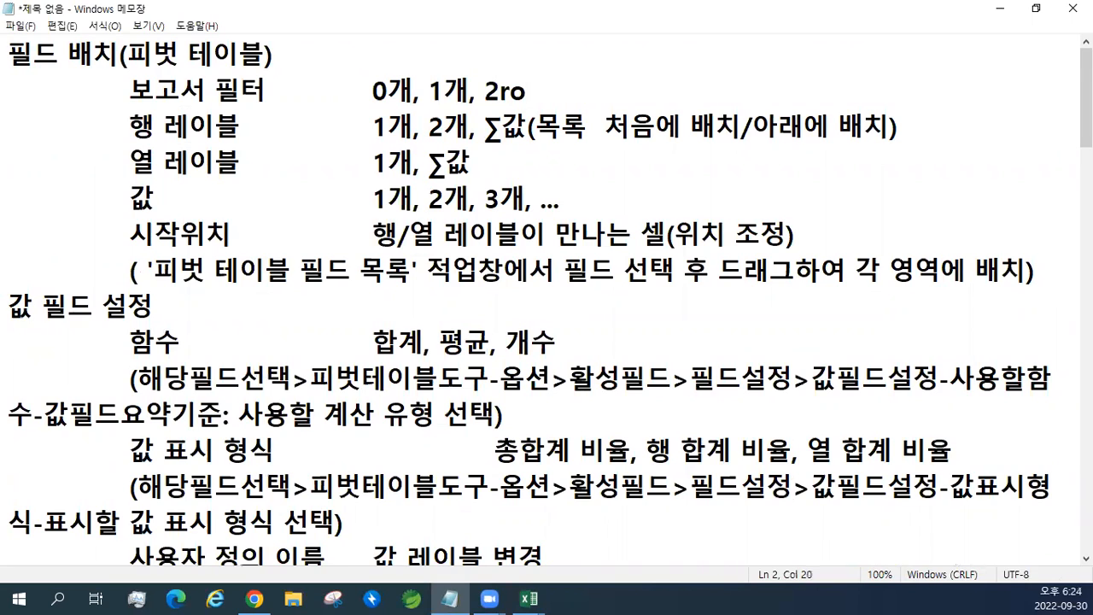
pyautogui.press('BackSpace')
pyautogui.press('BackSpace')
pyautogui.write('개')
# Shrink Notepad from full screen and bring up the 피벗테이블3 sheet in Excel.
pyautogui.moveTo(111, 127); pyautogui.dragTo(411, 126)
pyautogui.click(470, 127)
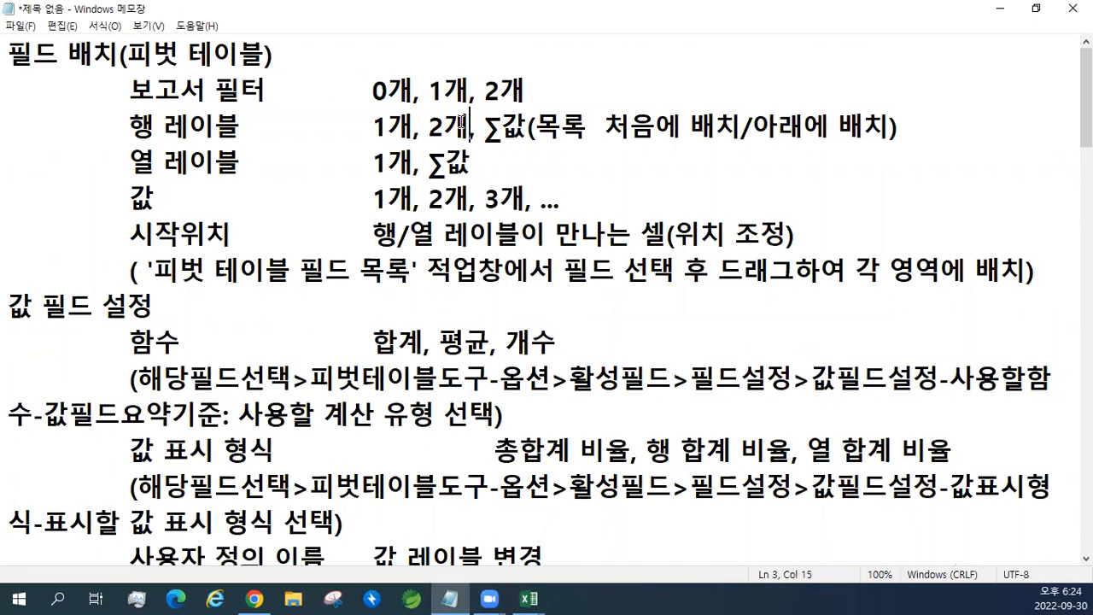
pyautogui.click(488, 124)
pyautogui.doubleClick(395, 13)
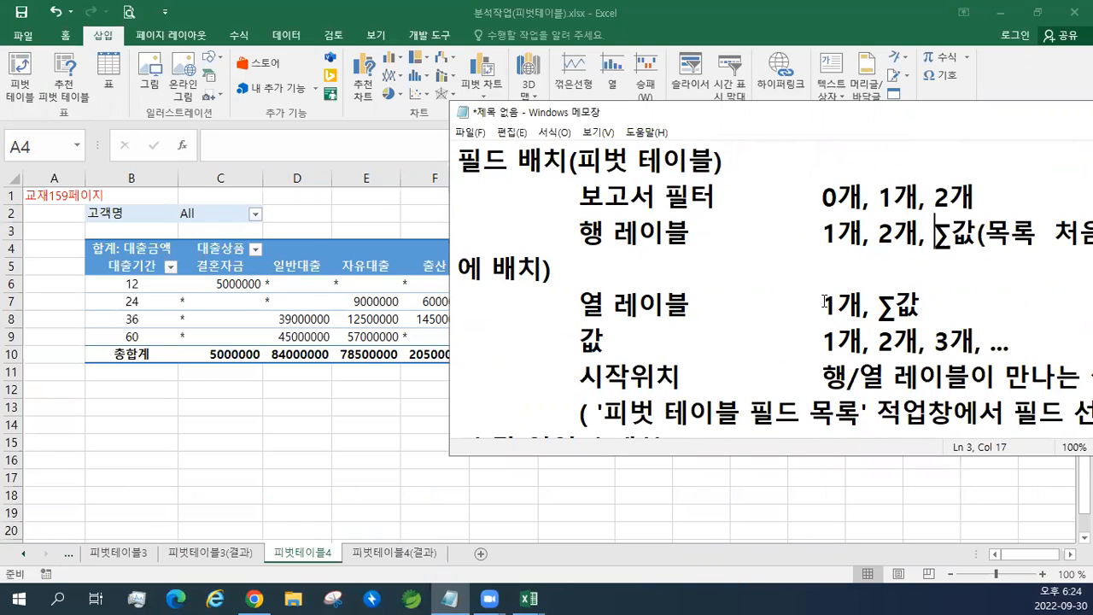
pyautogui.click(221, 557)
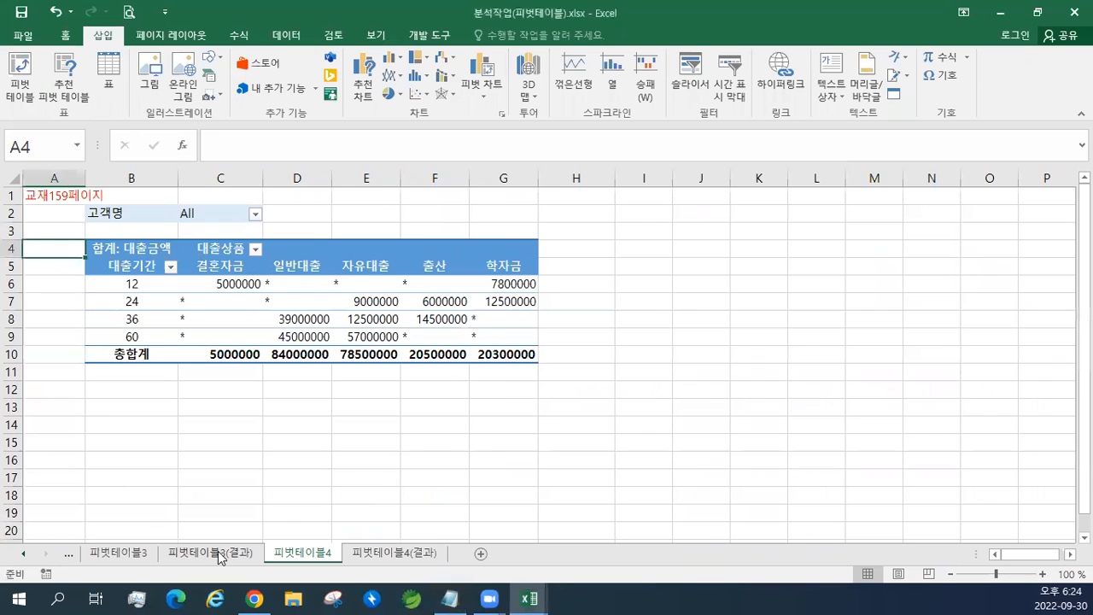
pyautogui.click(220, 554)
pyautogui.click(120, 554)
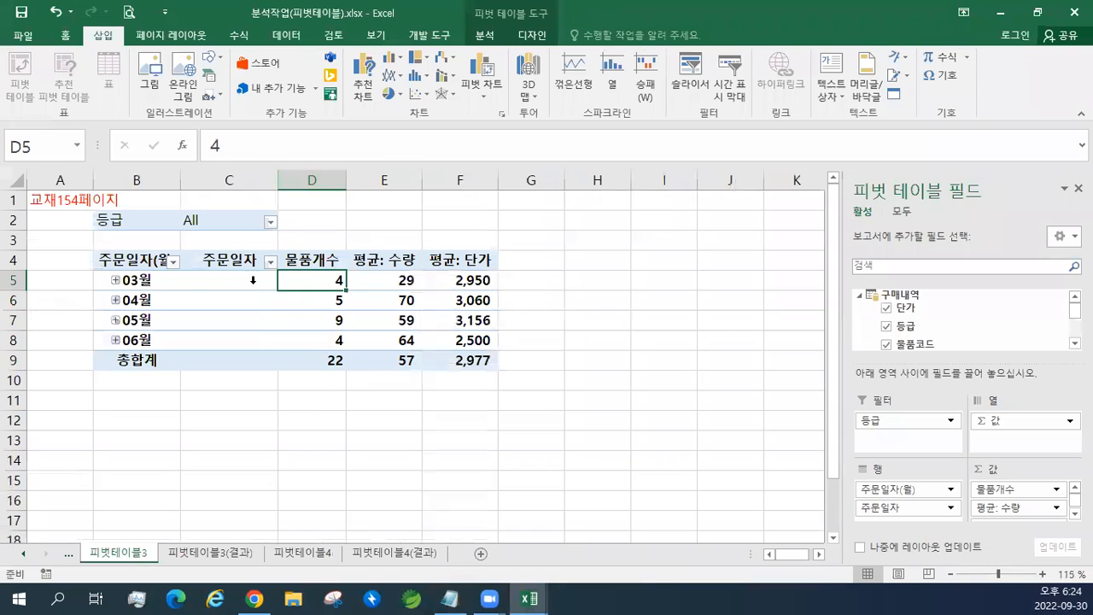
# Switch back to Notepad and delete the notes from 필드 배치(피벗 테이블) up to the text "값필드설정-사용할함수".
pyautogui.hotkey('alt', 'Tab')
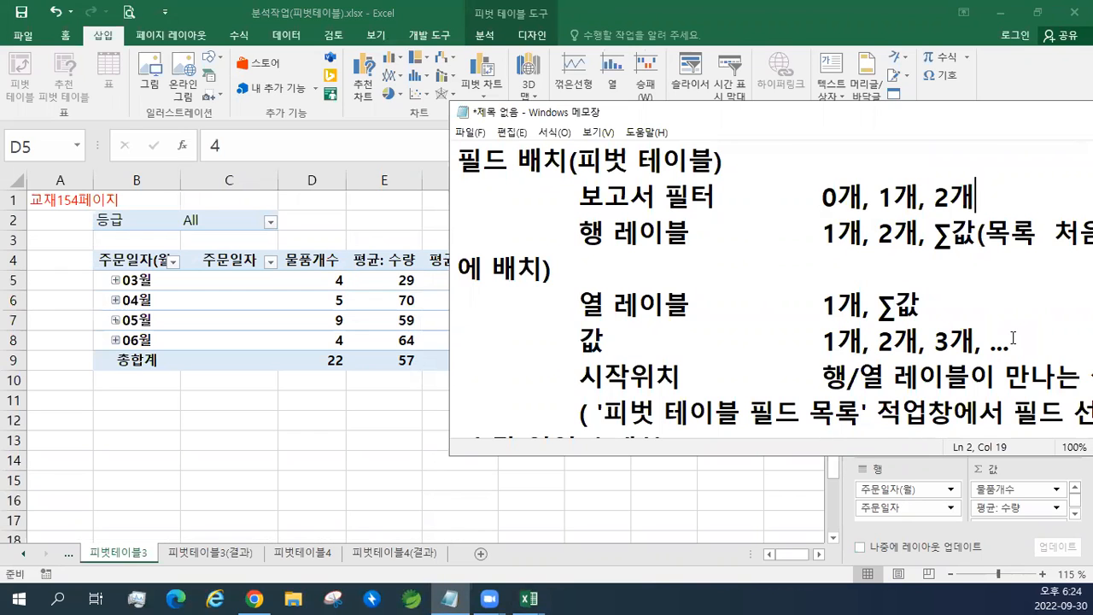
pyautogui.moveTo(1012, 341); pyautogui.dragTo(469, 183)
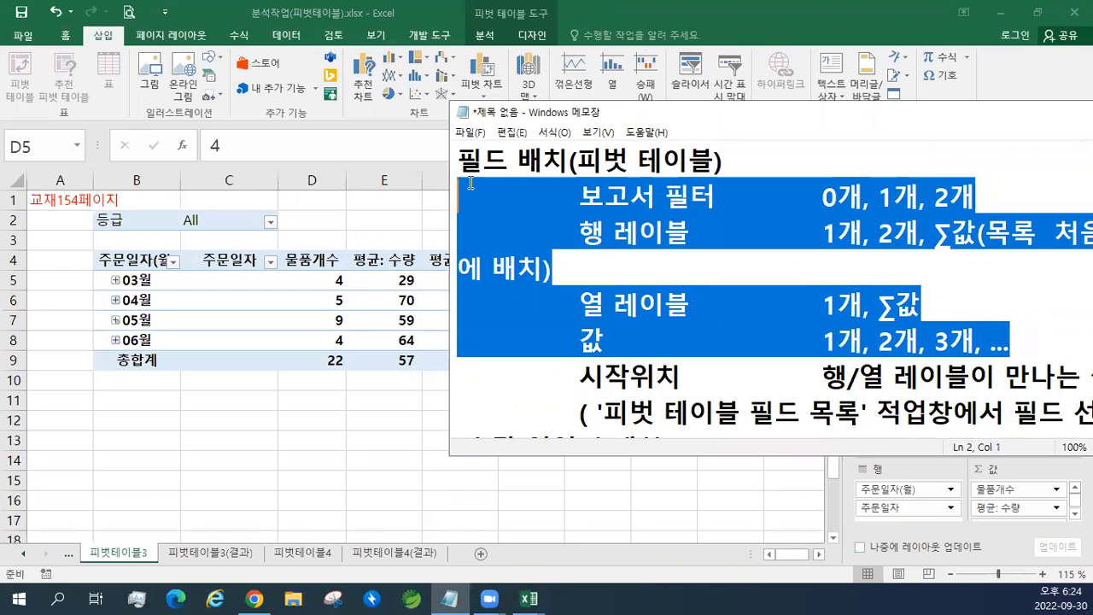
pyautogui.scroll(-1, 605, 259)
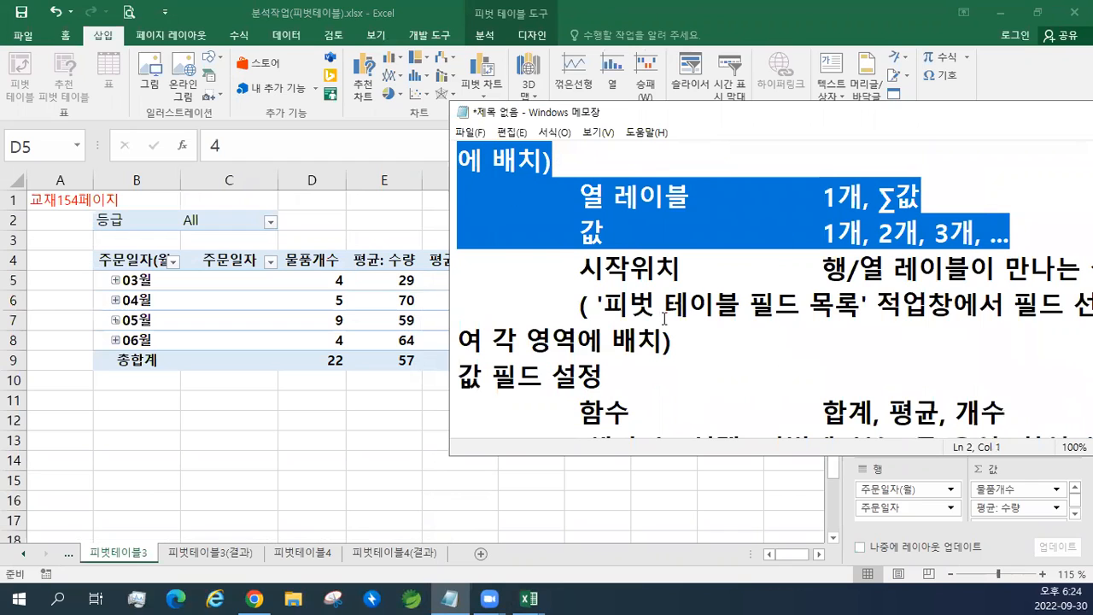
pyautogui.scroll(-2, 674, 327)
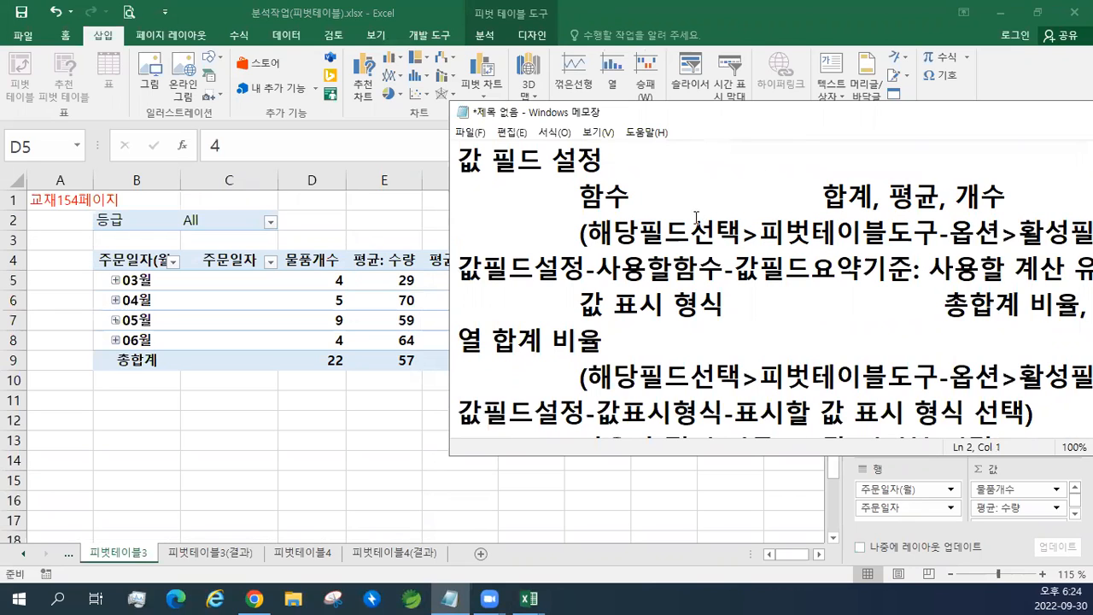
pyautogui.moveTo(871, 117); pyautogui.dragTo(619, 117)
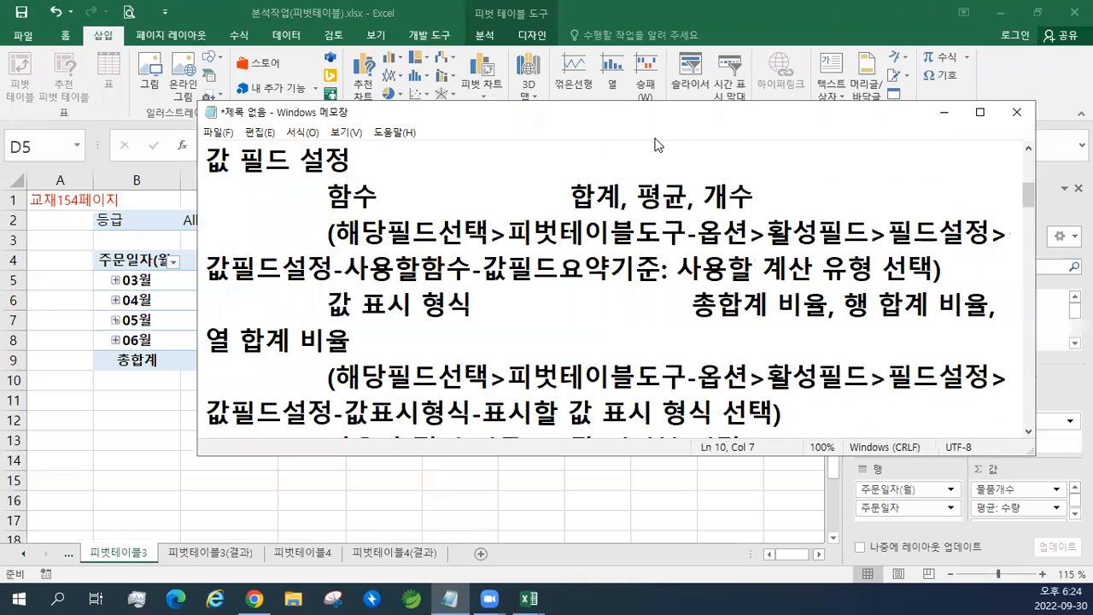
pyautogui.moveTo(1009, 235); pyautogui.dragTo(89, 56)
pyautogui.press('Delete')
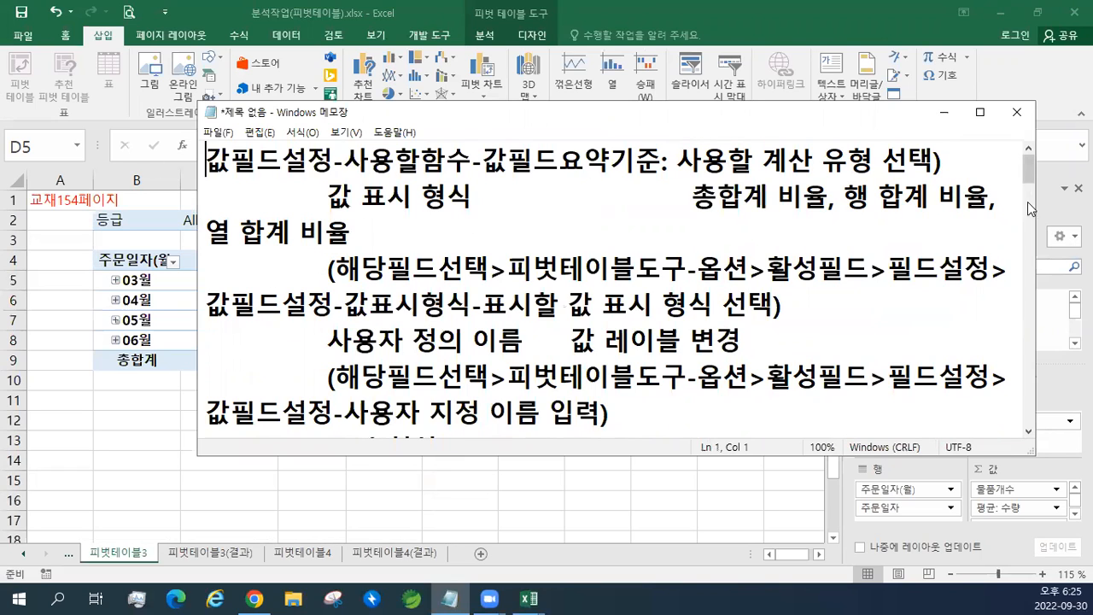
# Reduce the Notepad font size to 20.
pyautogui.click(302, 133)
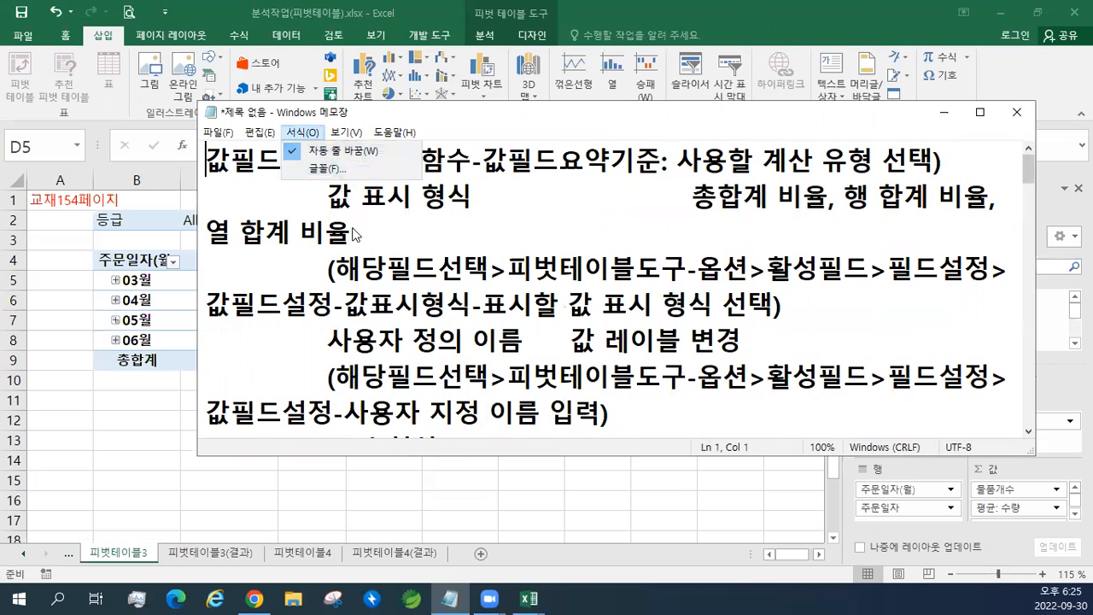
pyautogui.click(327, 169)
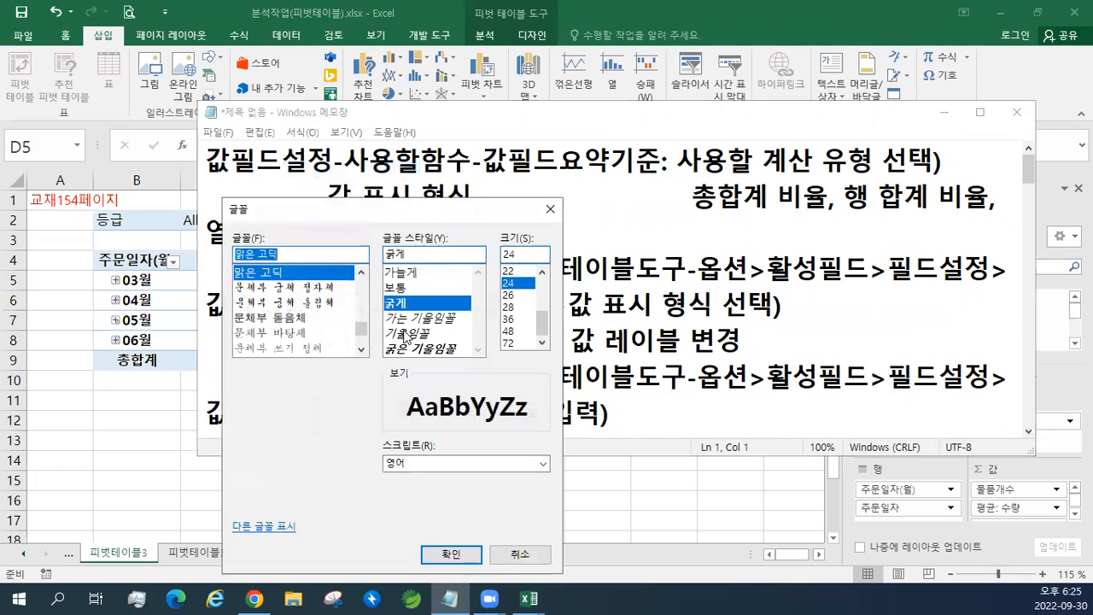
pyautogui.scroll(1, 515, 292)
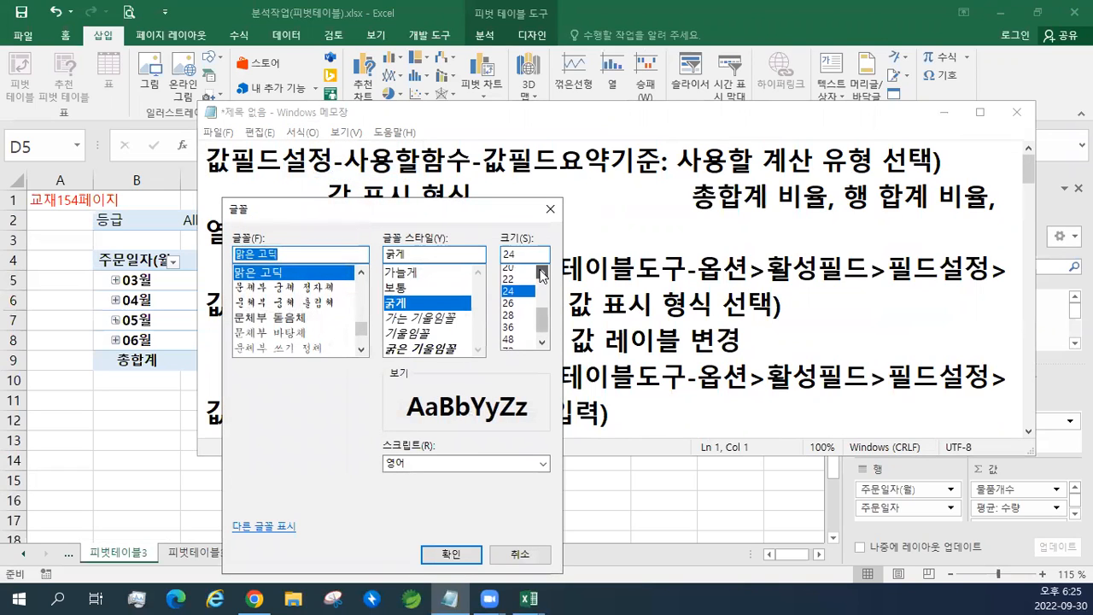
pyautogui.click(510, 283)
pyautogui.click(451, 554)
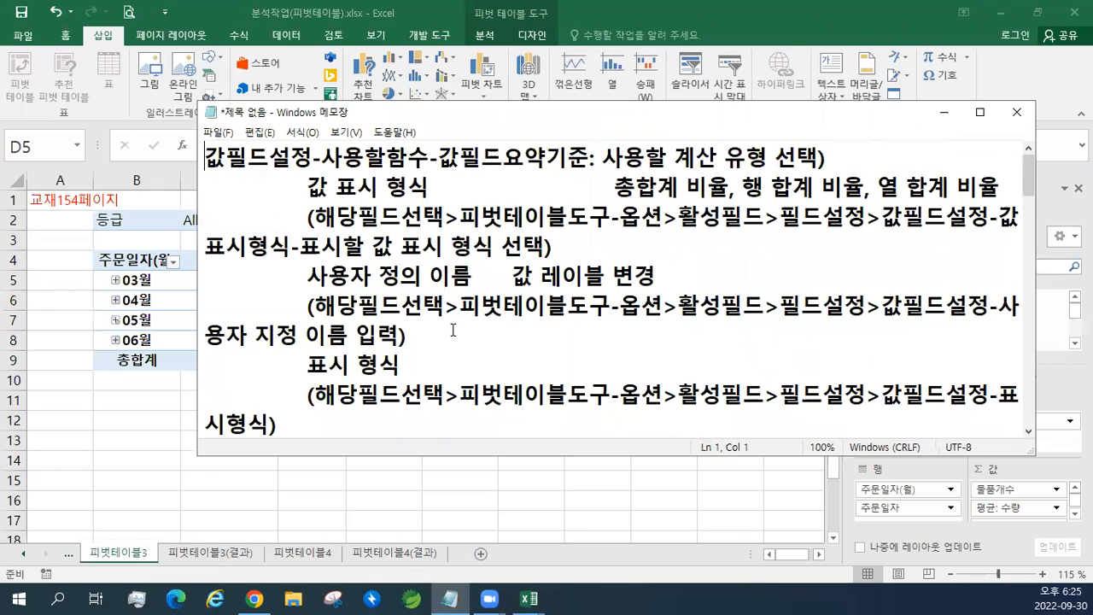
# Reposition the Notepad window to show full lines and highlight 사용자 정의 이름 in the notes.
pyautogui.click(216, 243)
pyautogui.moveTo(213, 246); pyautogui.dragTo(589, 276)
pyautogui.click(590, 276)
pyautogui.moveTo(195, 224); pyautogui.dragTo(24, 224)
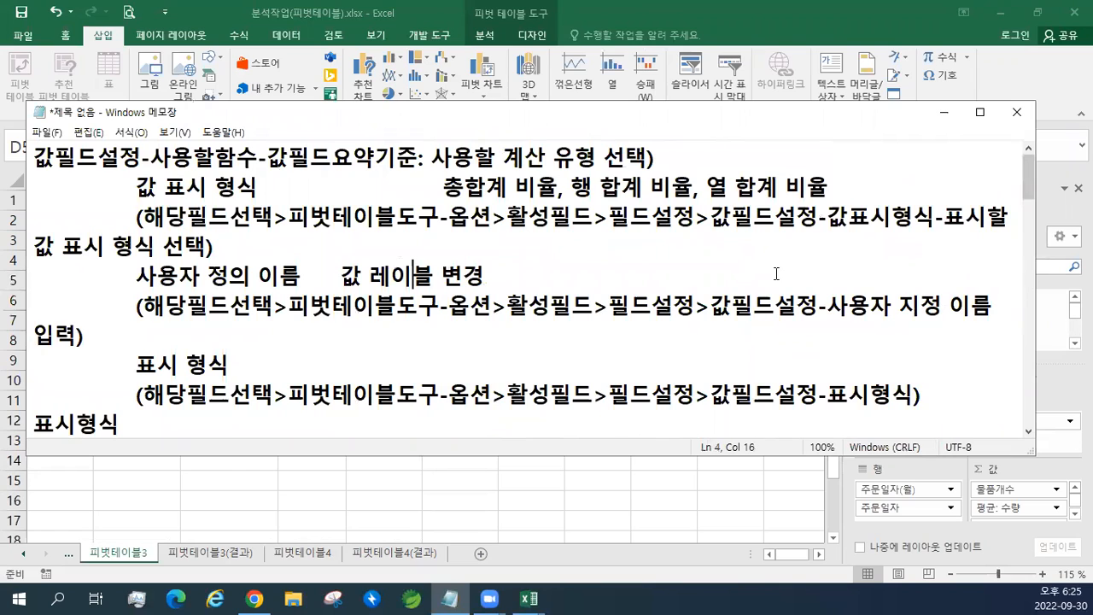
pyautogui.moveTo(136, 275); pyautogui.dragTo(293, 269)
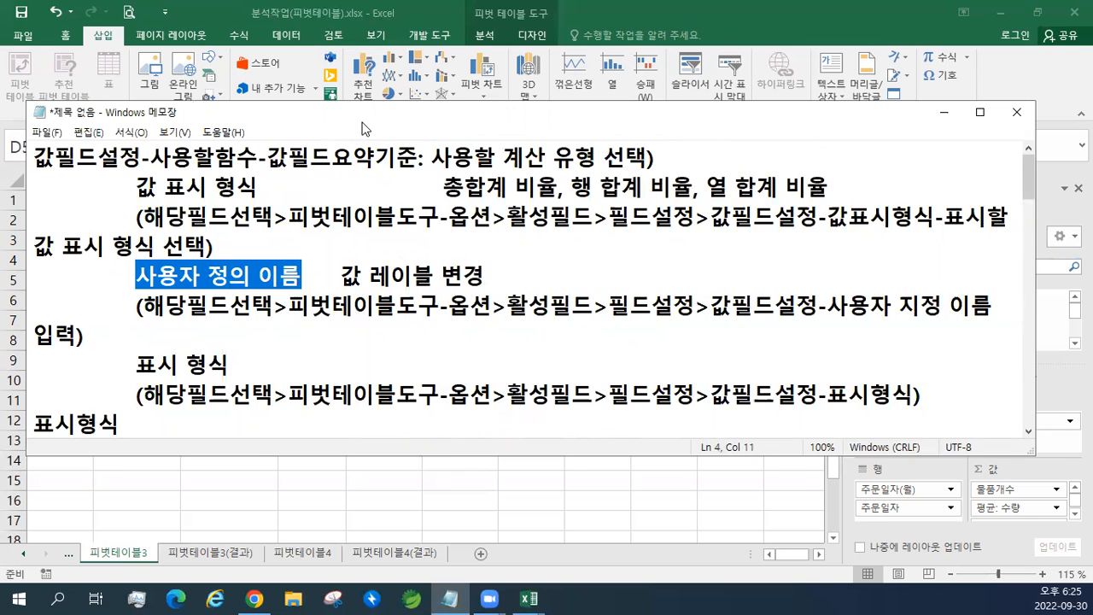
# Clear Notepad off the sheet, view the value field settings of 물품개수 in 피벗테이블3, and cancel without changes.
pyautogui.moveTo(362, 121); pyautogui.dragTo(1092, 254)
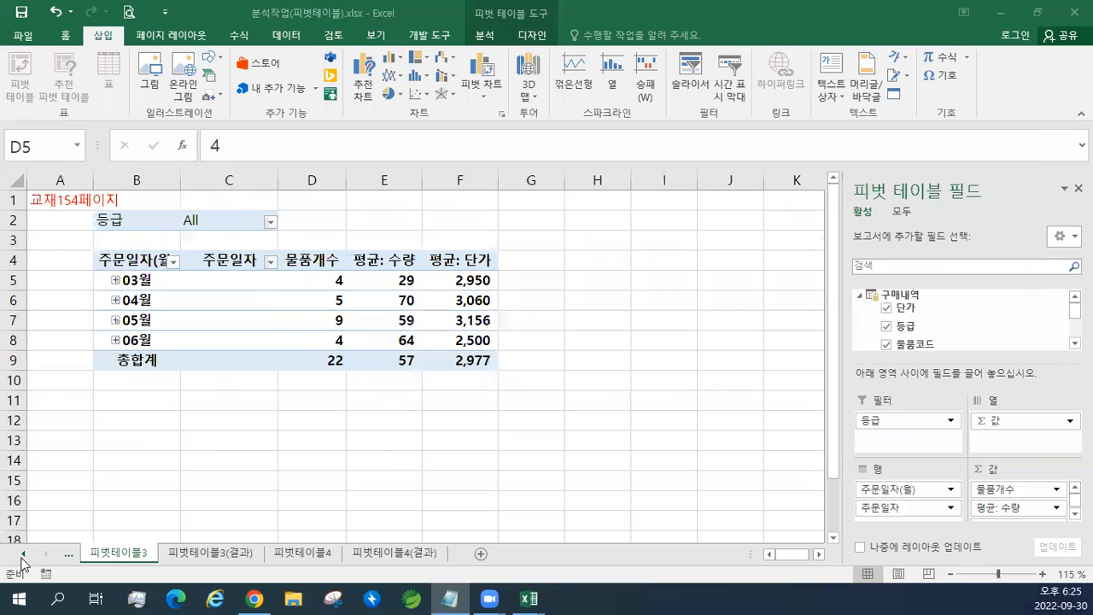
pyautogui.click(22, 554)
pyautogui.click(22, 554)
pyautogui.click(315, 258)
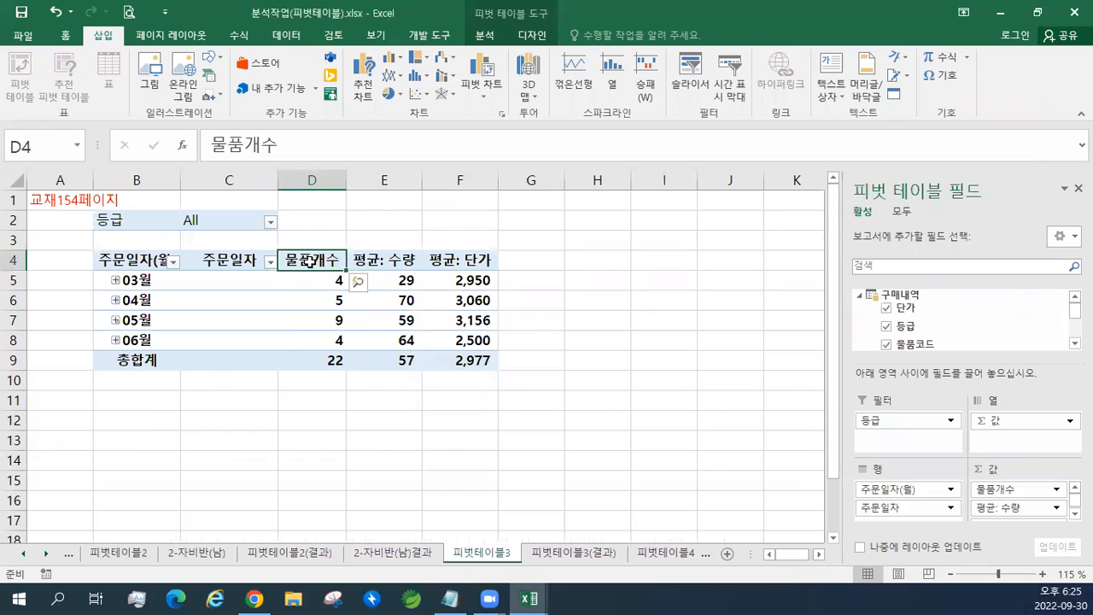
pyautogui.click(485, 35)
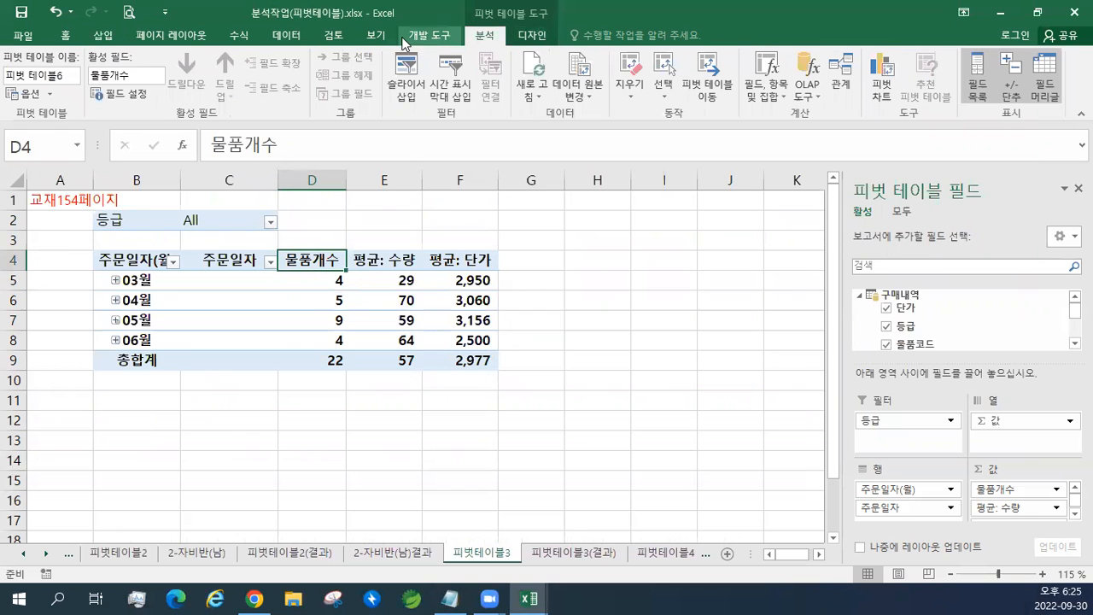
pyautogui.click(119, 93)
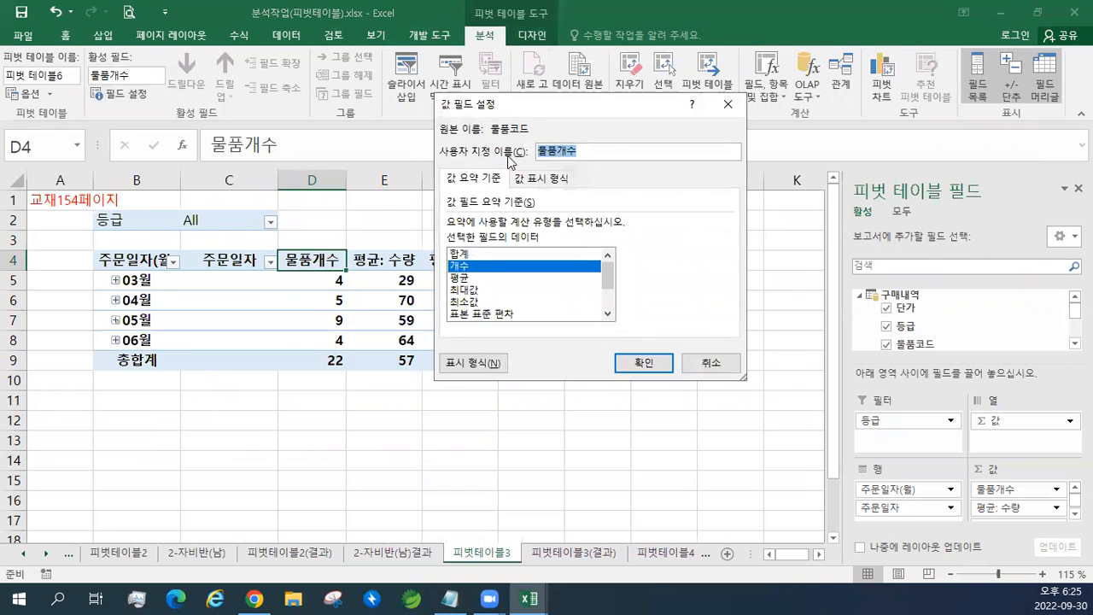
pyautogui.click(703, 360)
# Return to Notepad and highlight the 값 영역 전체 and 특정 필드 notes under the 표시형식 heading.
pyautogui.hotkey('alt', 'Tab')
pyautogui.moveTo(835, 241); pyautogui.dragTo(1092, 239)
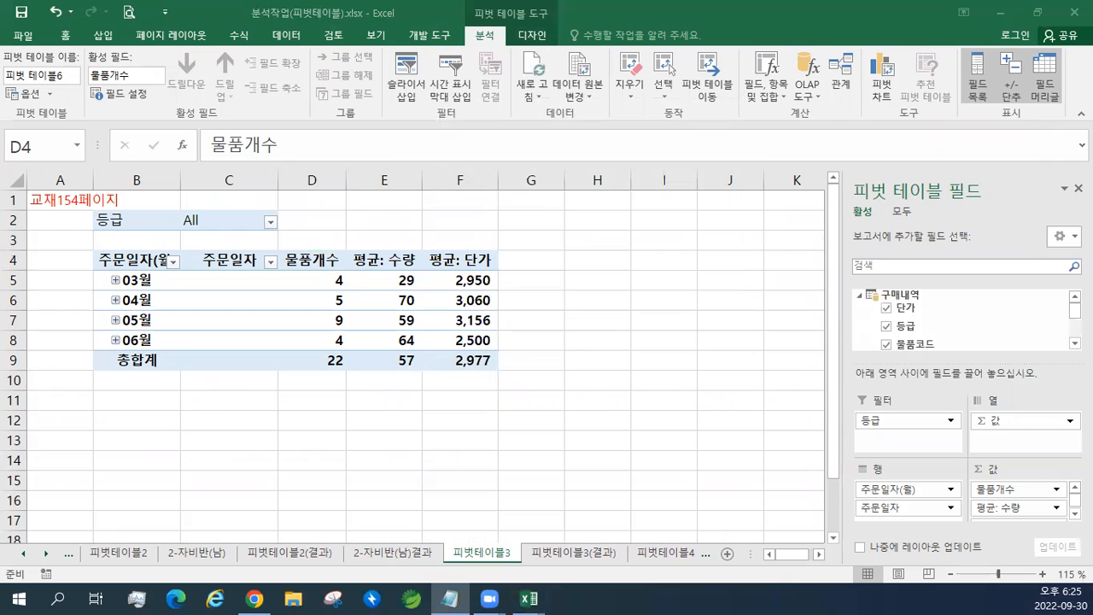
pyautogui.hotkey('alt', 'Tab')
pyautogui.click(552, 341)
pyautogui.scroll(-2, 553, 341)
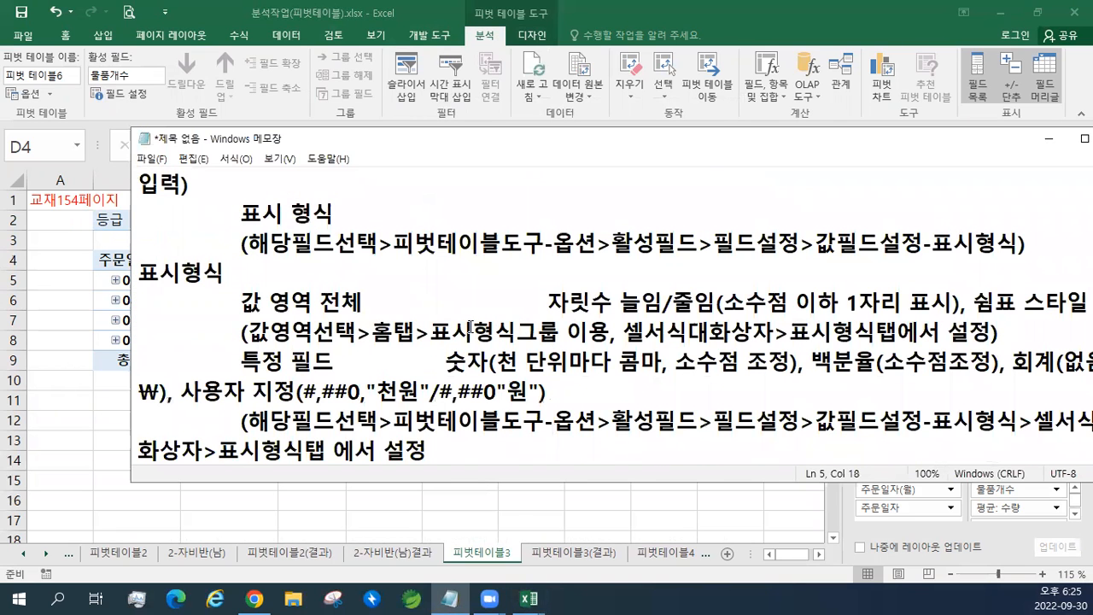
pyautogui.moveTo(544, 390); pyautogui.dragTo(259, 280)
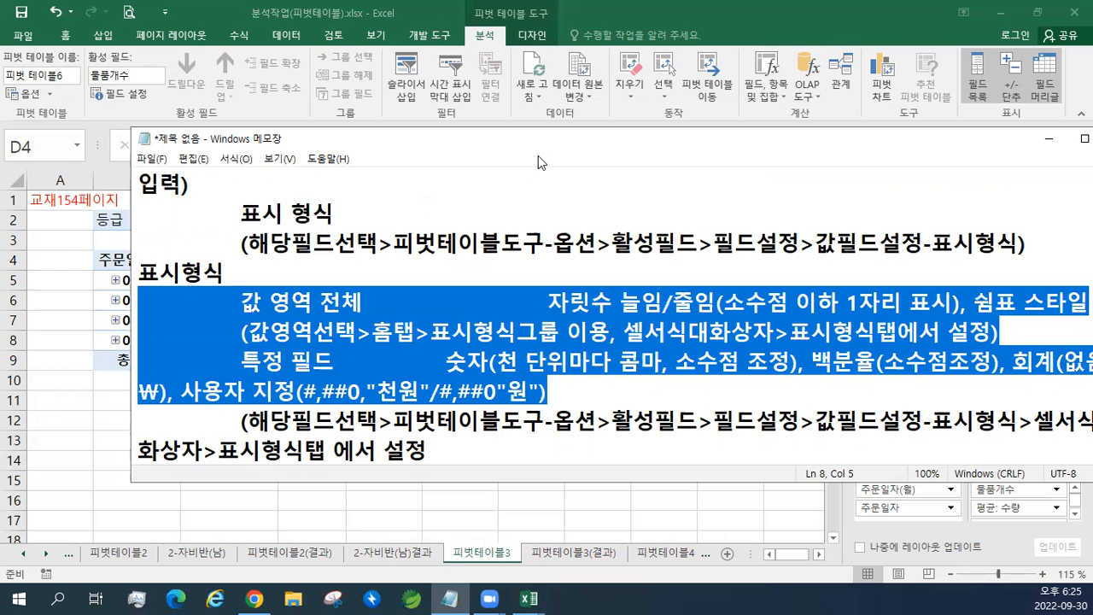
# Ungroup the 주문일자 months in the 피벗테이블3 pivot table, then view the available grouping units and cancel.
pyautogui.moveTo(543, 141); pyautogui.dragTo(1092, 141)
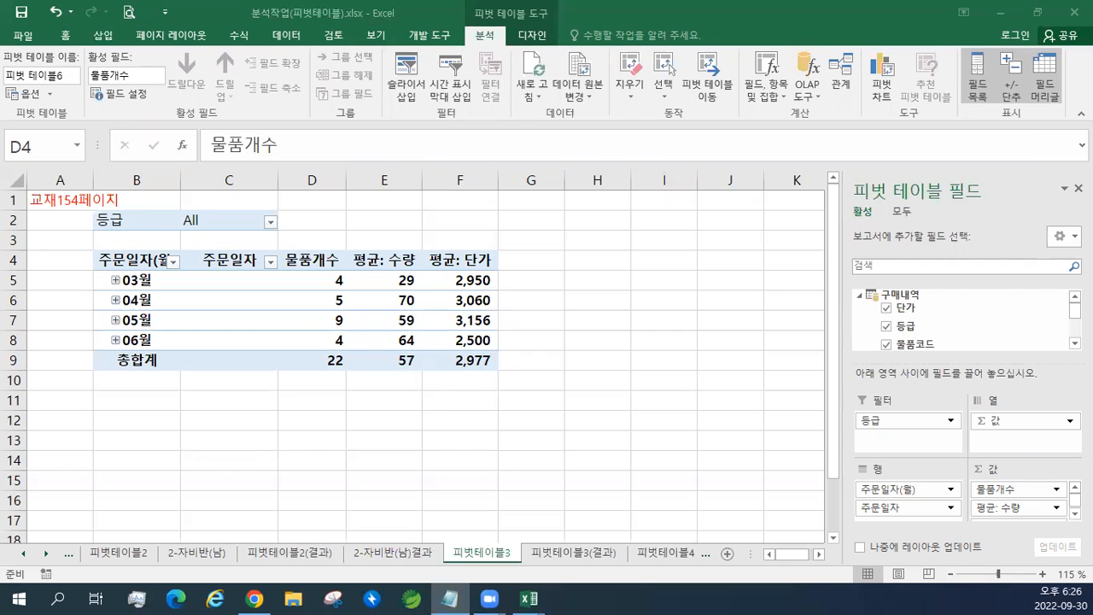
pyautogui.click(139, 296)
pyautogui.click(151, 301)
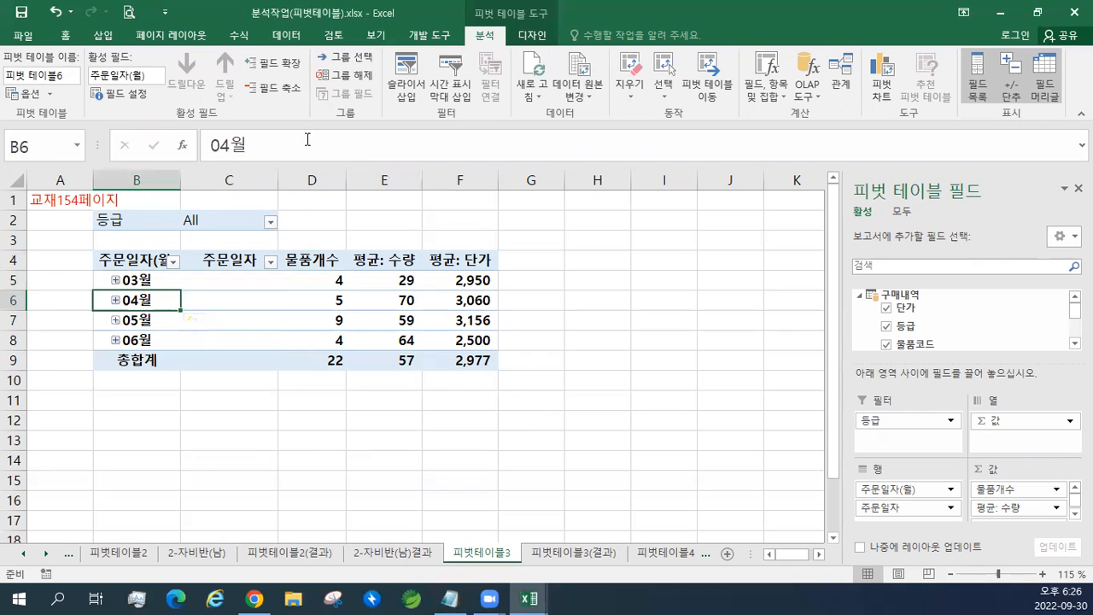
pyautogui.click(354, 84)
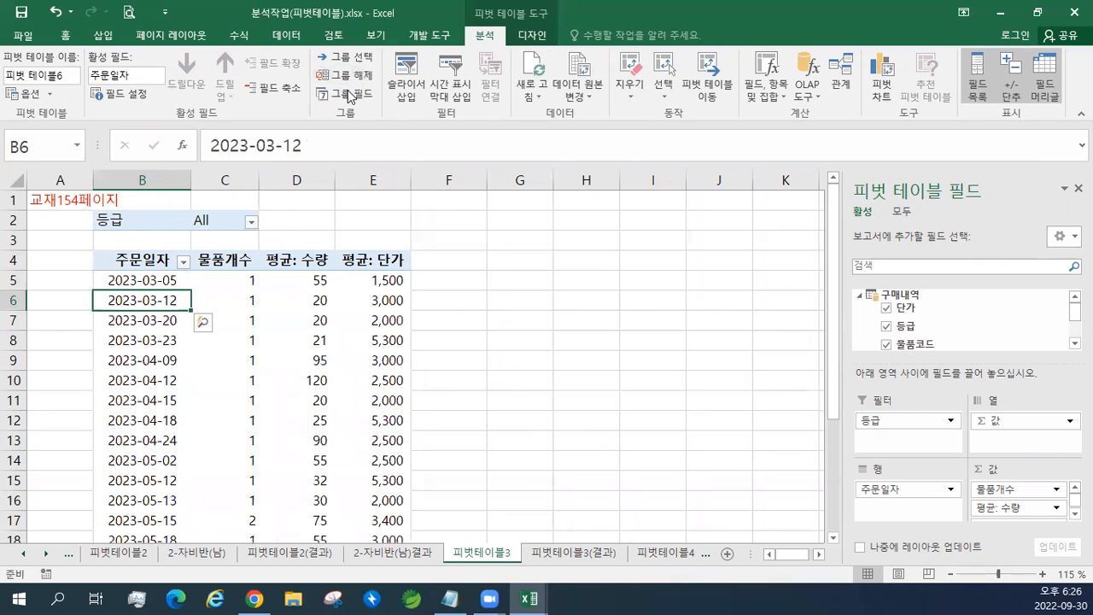
pyautogui.click(351, 94)
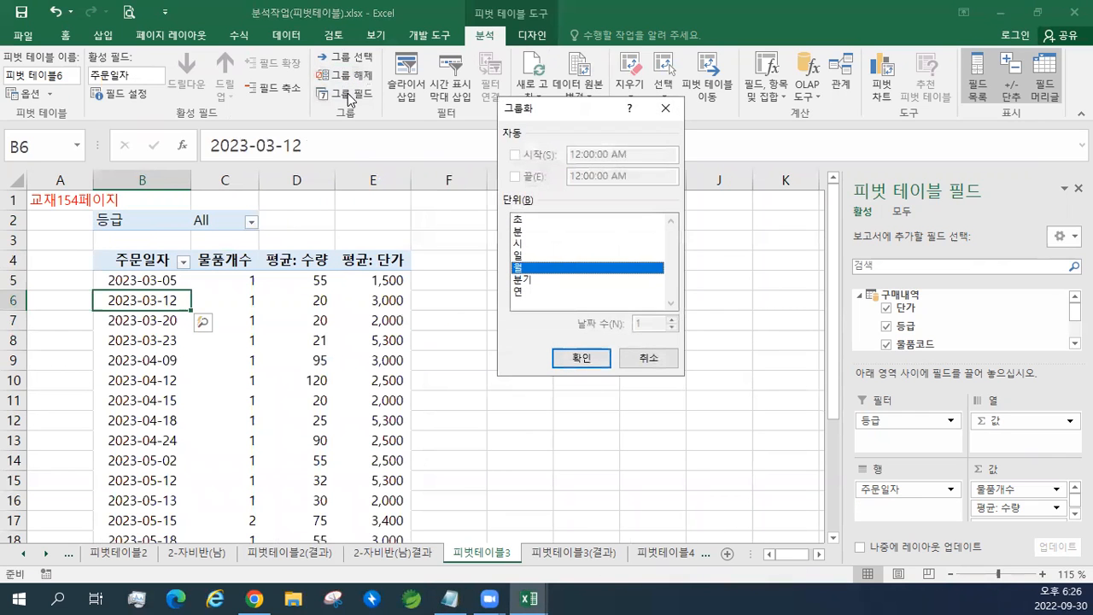
pyautogui.click(650, 360)
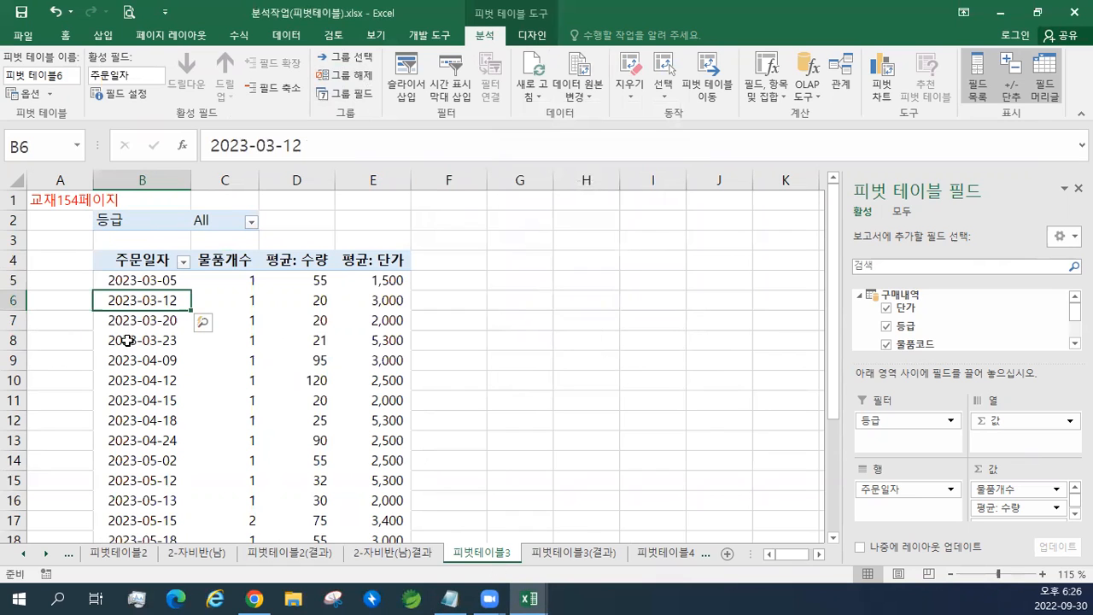
# Group the 주문일자 row field by 월, 분기 and 연, and collapse the 2023 group.
pyautogui.click(156, 321)
pyautogui.click(152, 297)
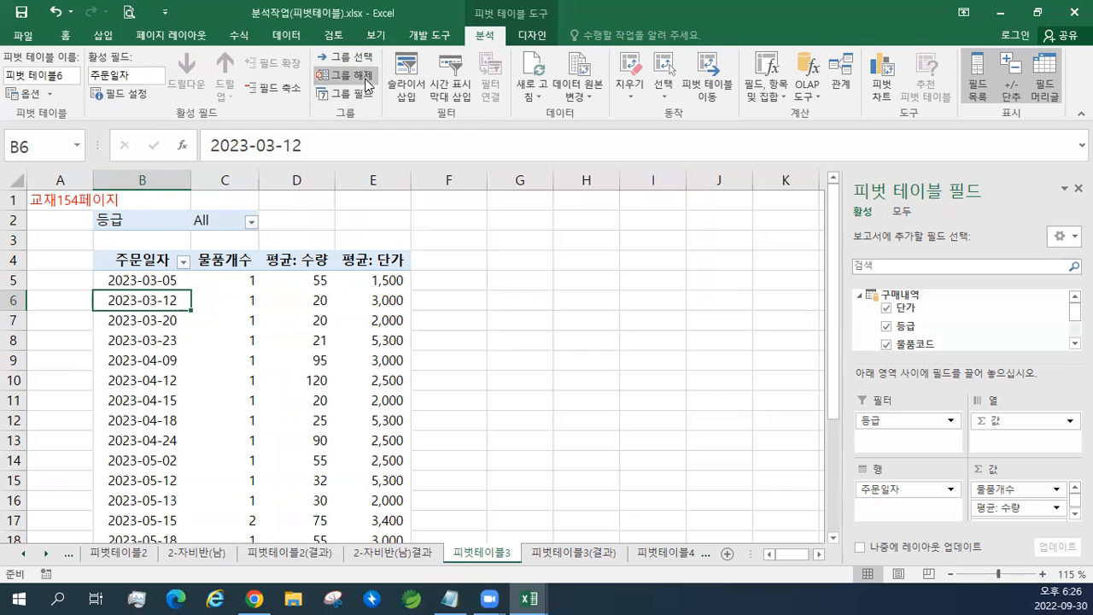
pyautogui.click(345, 93)
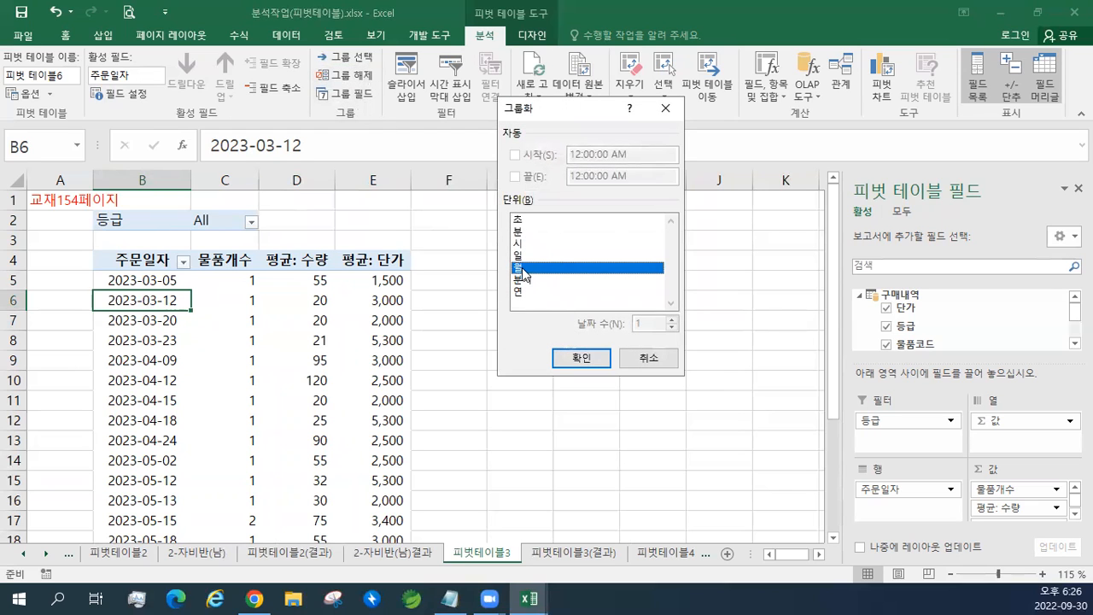
pyautogui.click(530, 280)
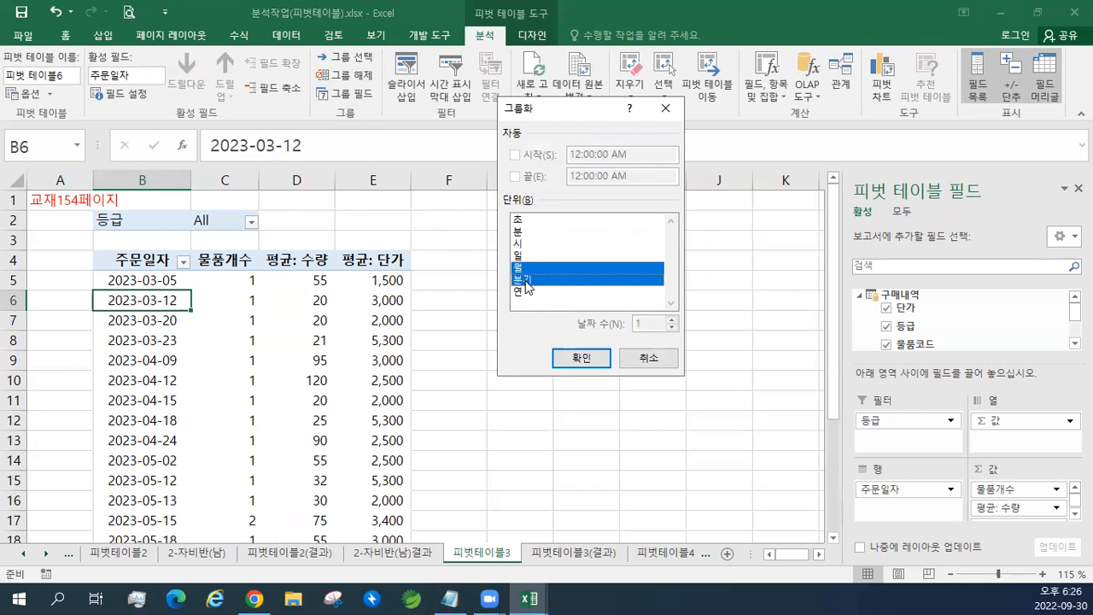
pyautogui.click(531, 293)
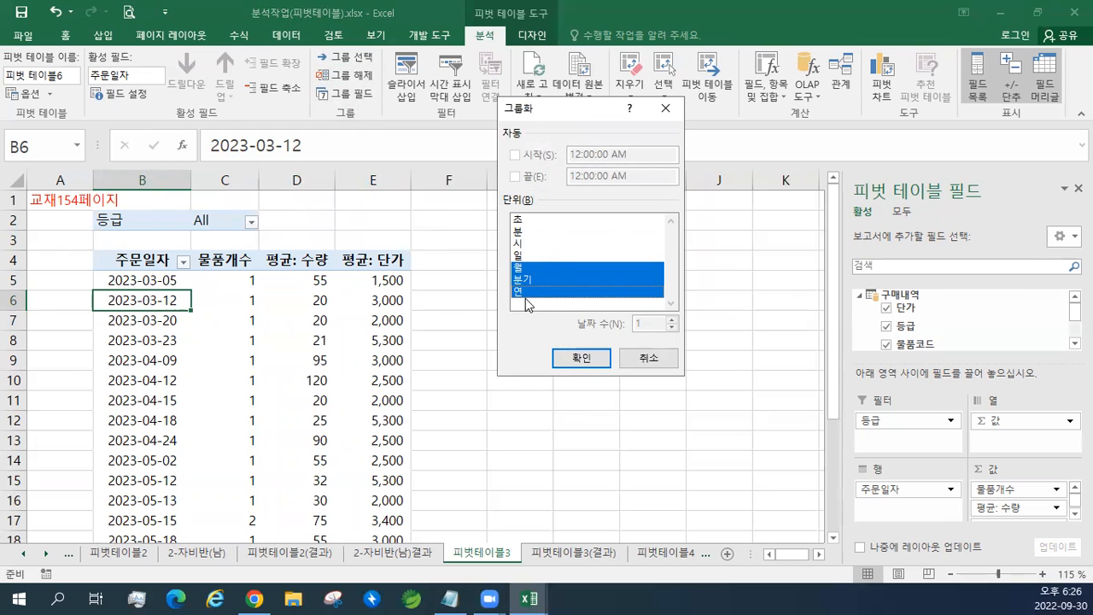
pyautogui.click(581, 357)
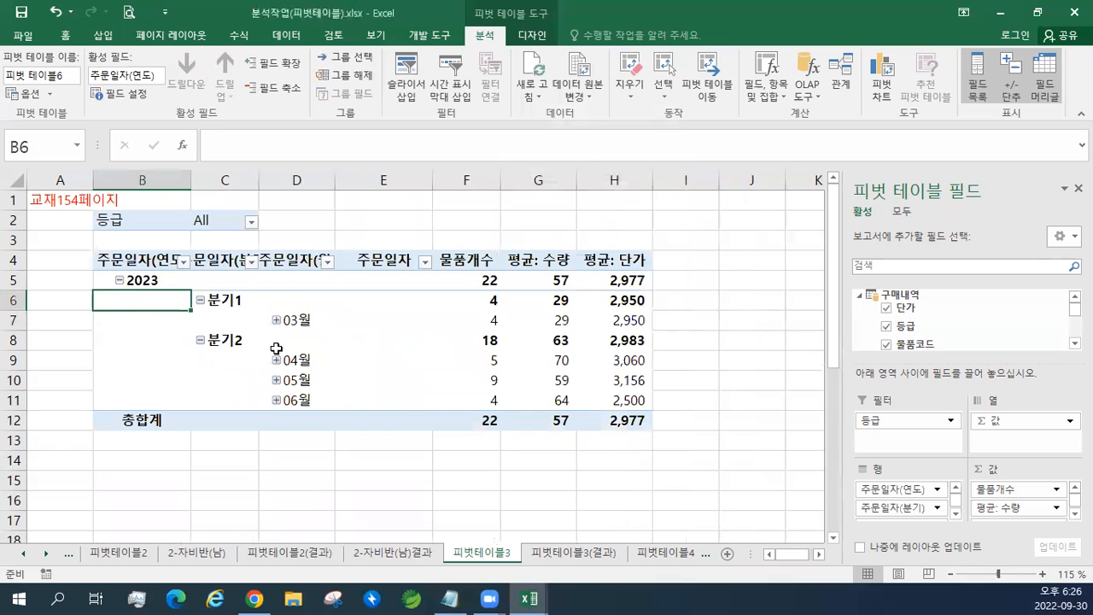
pyautogui.click(120, 281)
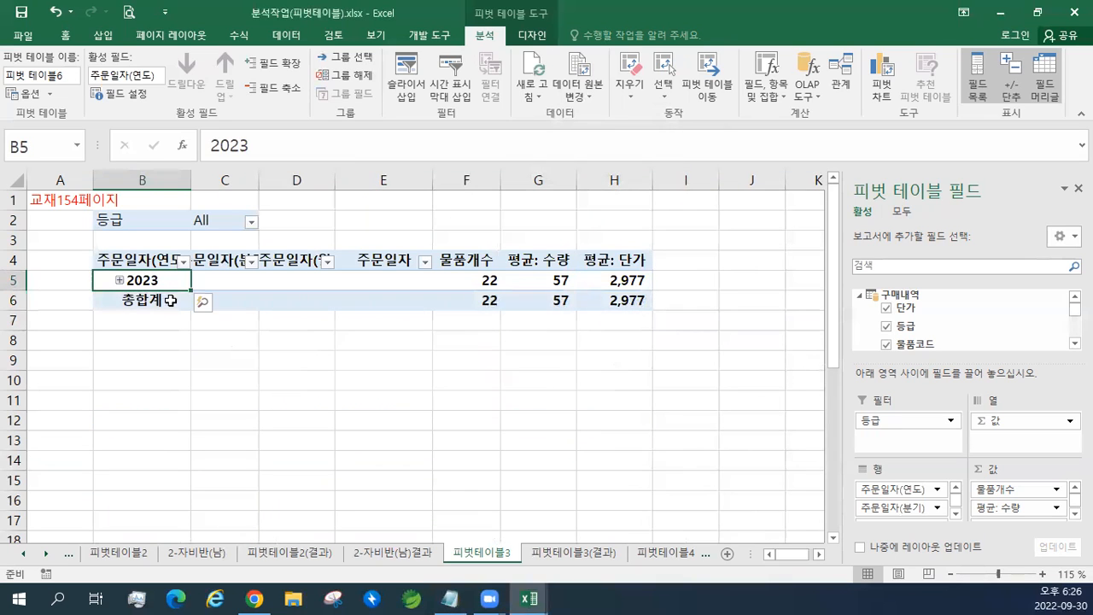
# Expand the 2023 group, ungroup 주문일자 in the 피벗테이블3 pivot table, and try the 일 and 월 grouping units before cancelling.
pyautogui.click(121, 279)
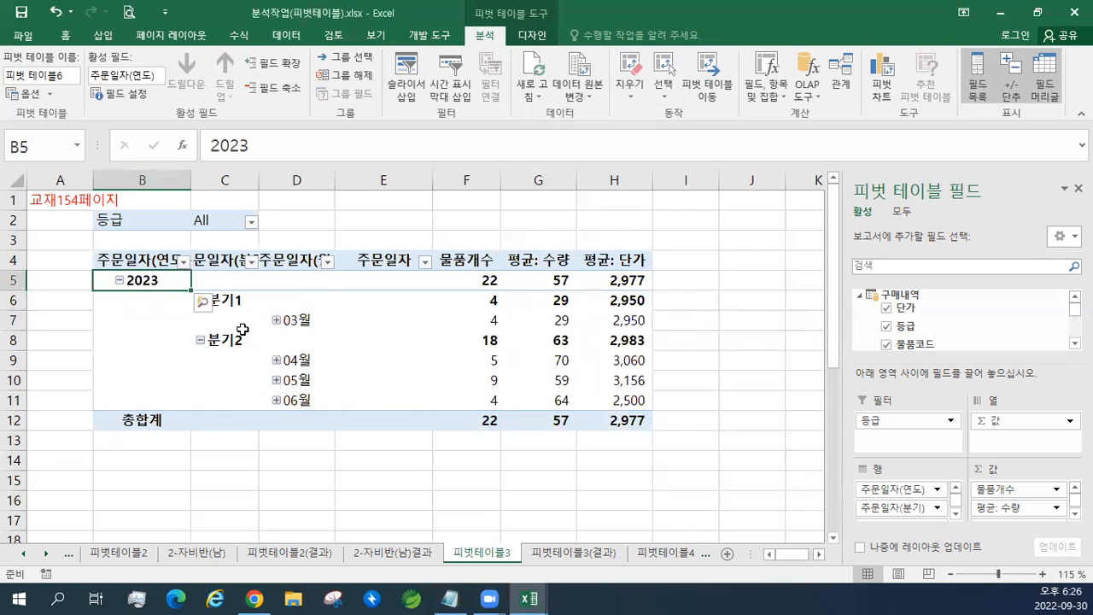
pyautogui.click(355, 83)
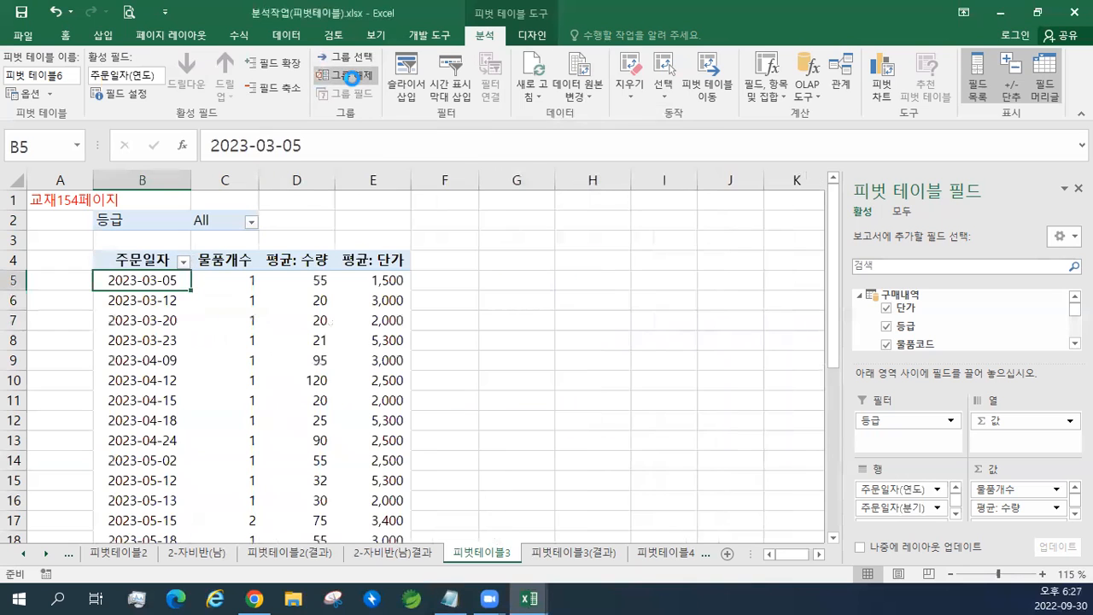
pyautogui.click(351, 94)
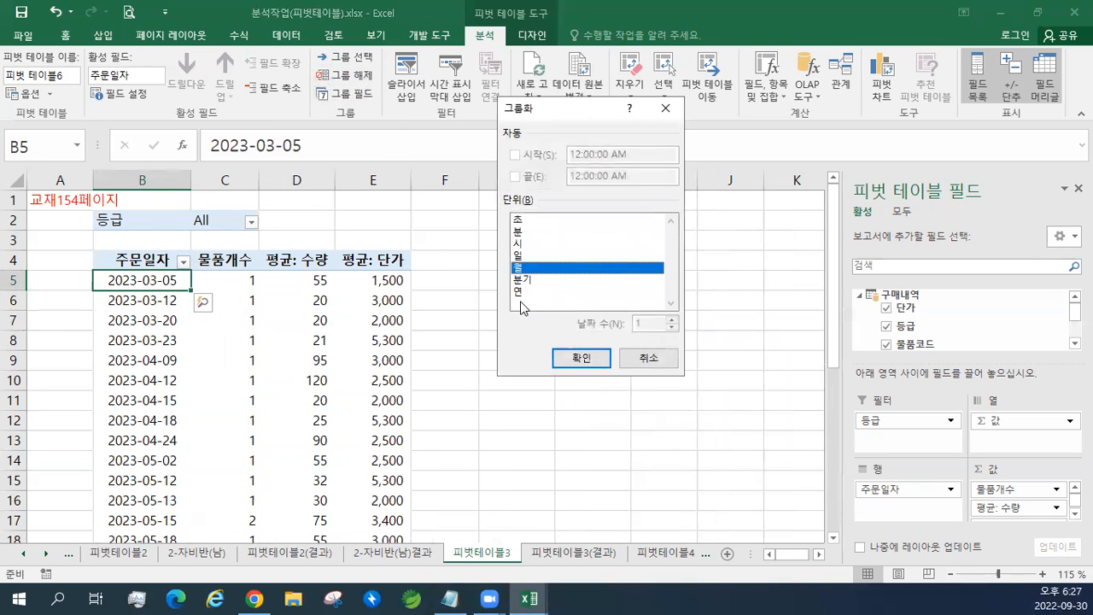
pyautogui.click(521, 255)
pyautogui.click(523, 270)
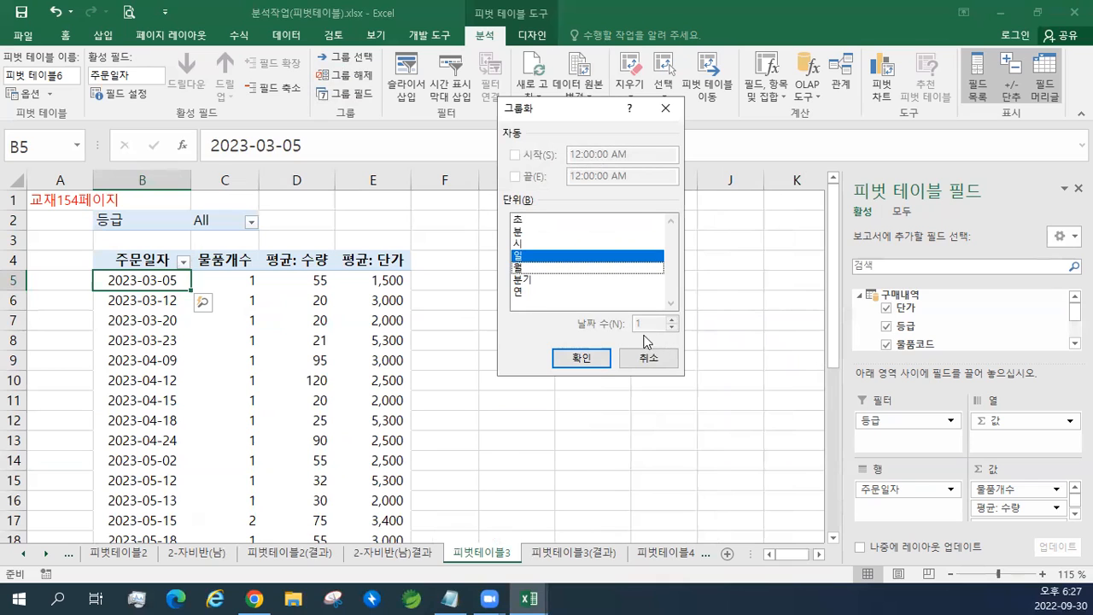
pyautogui.click(534, 256)
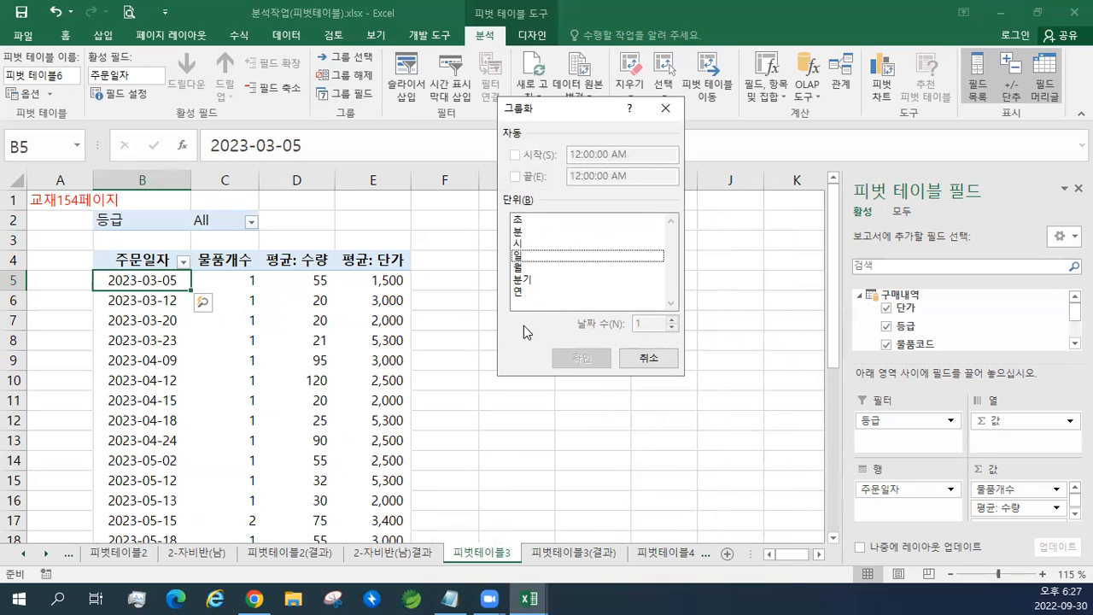
pyautogui.click(523, 265)
pyautogui.click(527, 245)
pyautogui.click(643, 359)
# Try again to group the 주문일자 dates by 일 instead of 월, starting from the 2023-03-12 row.
pyautogui.click(287, 306)
pyautogui.click(170, 300)
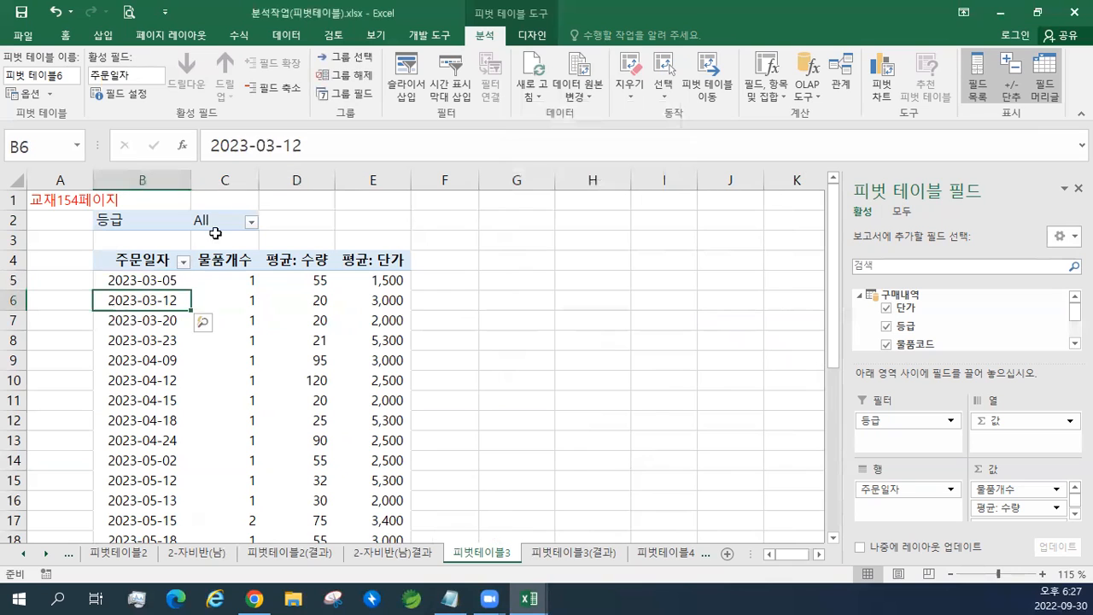
pyautogui.click(360, 97)
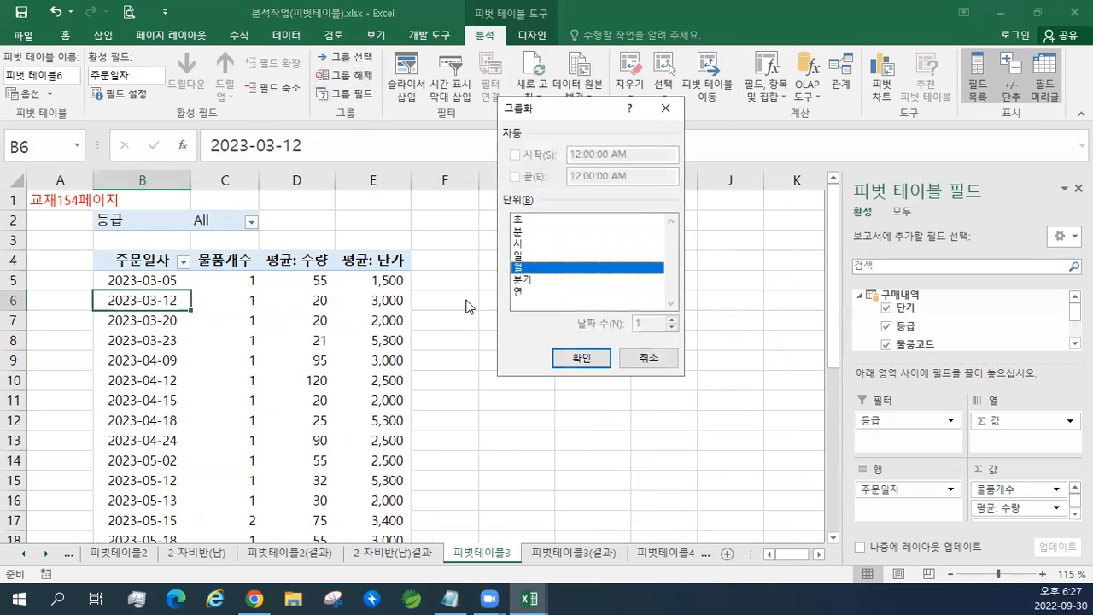
pyautogui.click(522, 269)
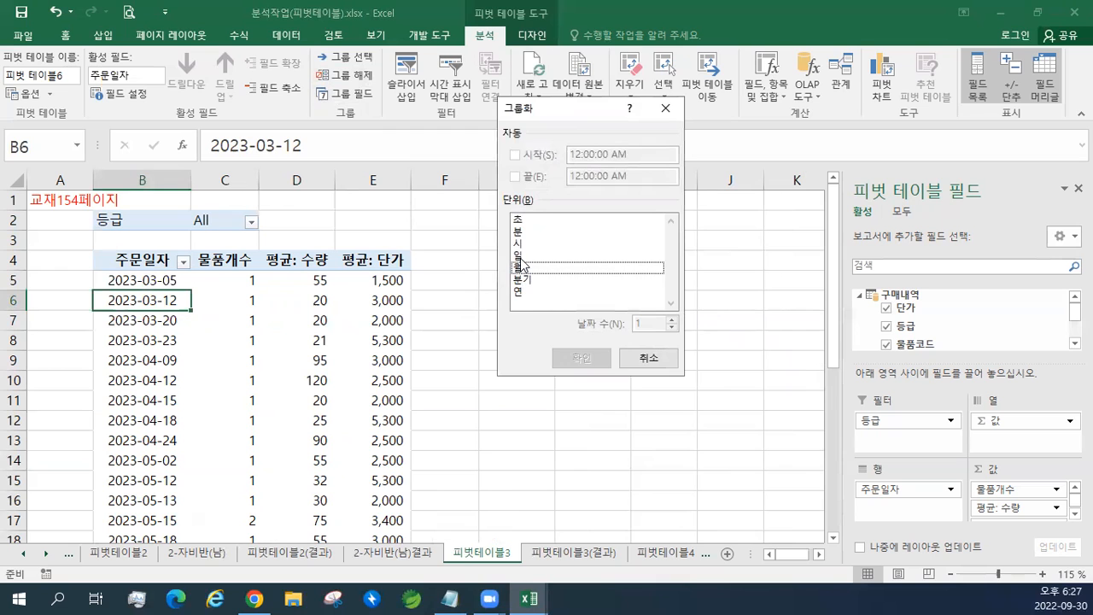
pyautogui.click(521, 260)
pyautogui.click(560, 359)
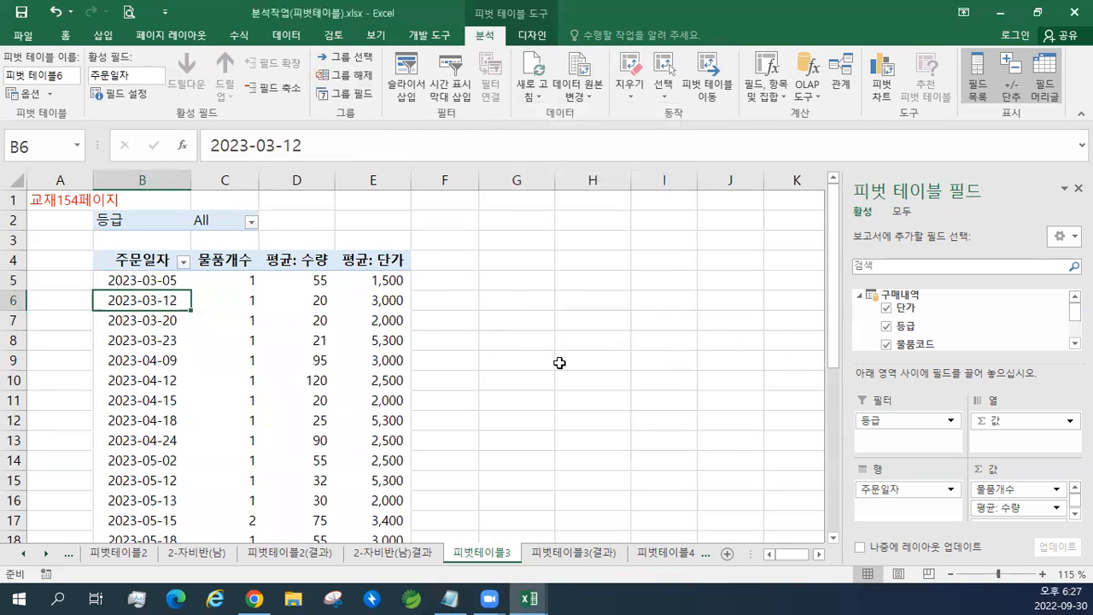
# Switch to the 피벗테이블1 sheet and ungroup the 행사일 months in its row labels.
pyautogui.click(218, 555)
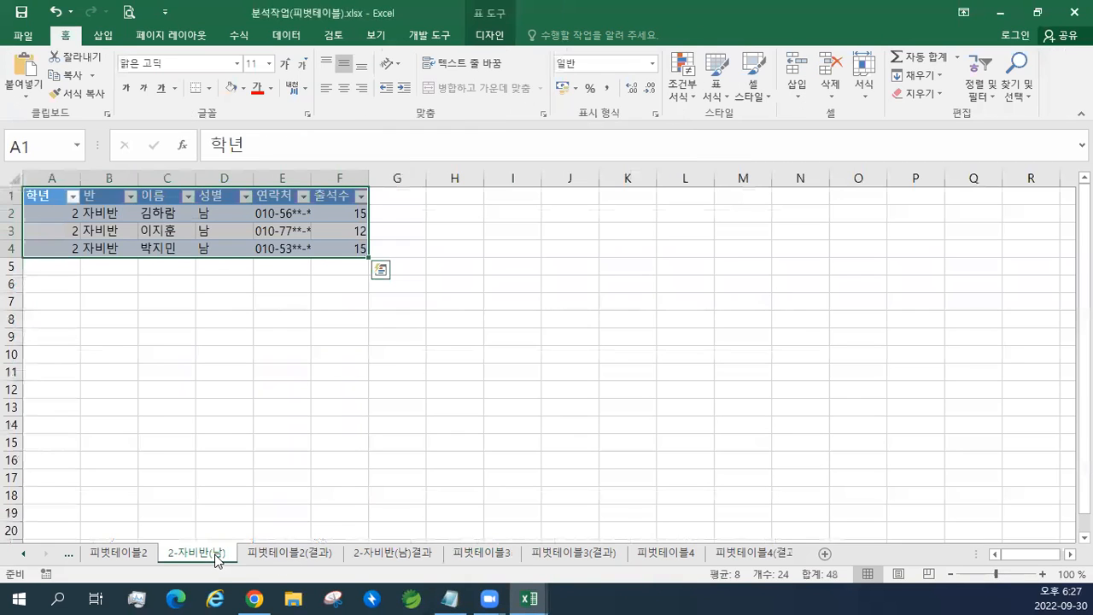
pyautogui.click(117, 556)
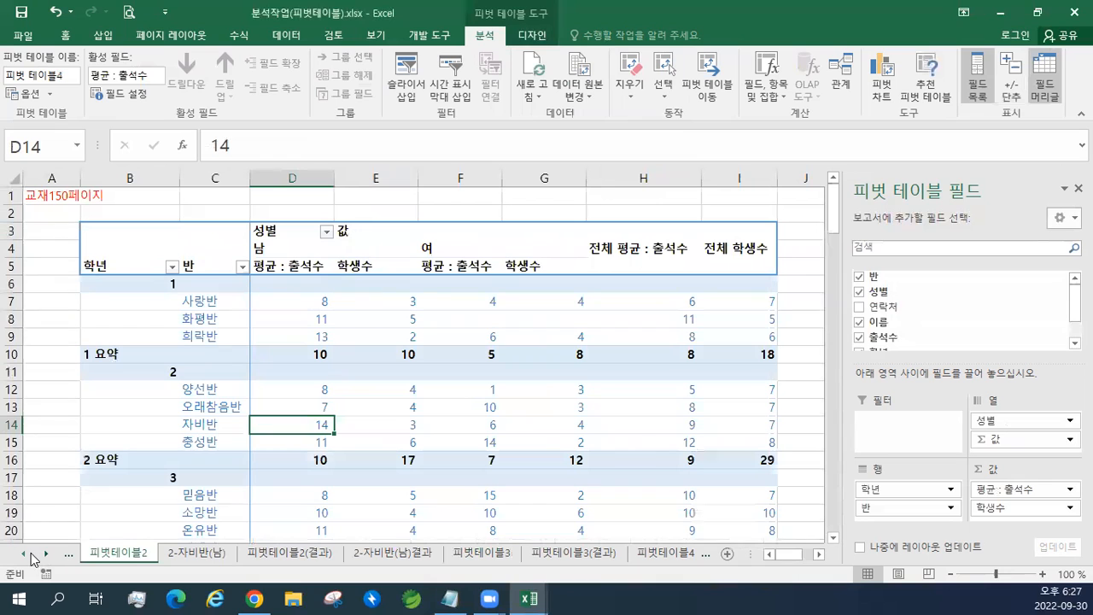
pyautogui.click(27, 555)
pyautogui.click(28, 556)
pyautogui.click(109, 555)
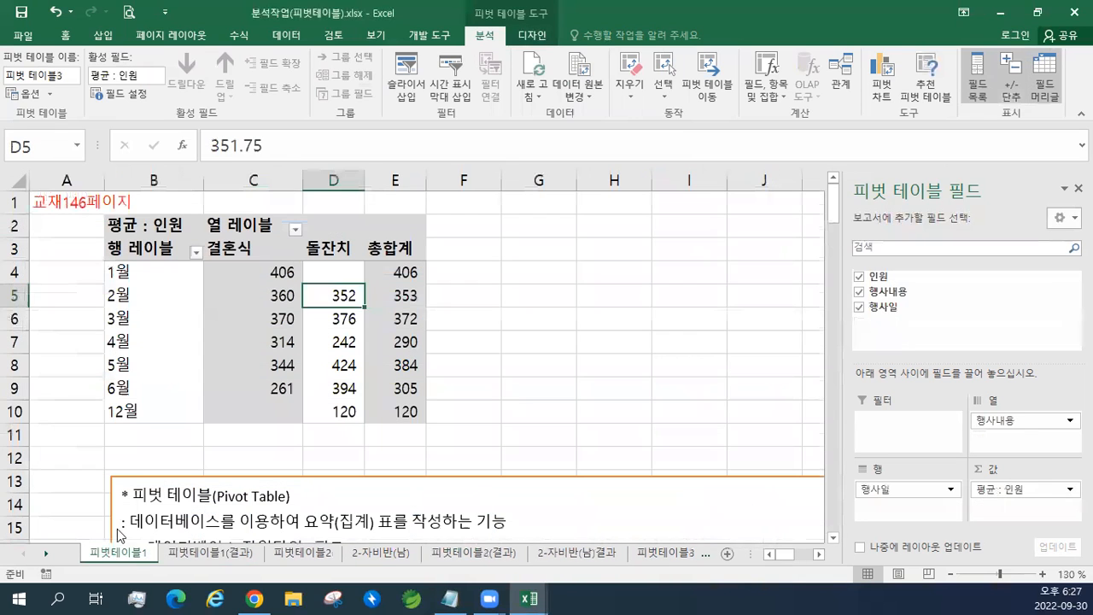
pyautogui.click(142, 329)
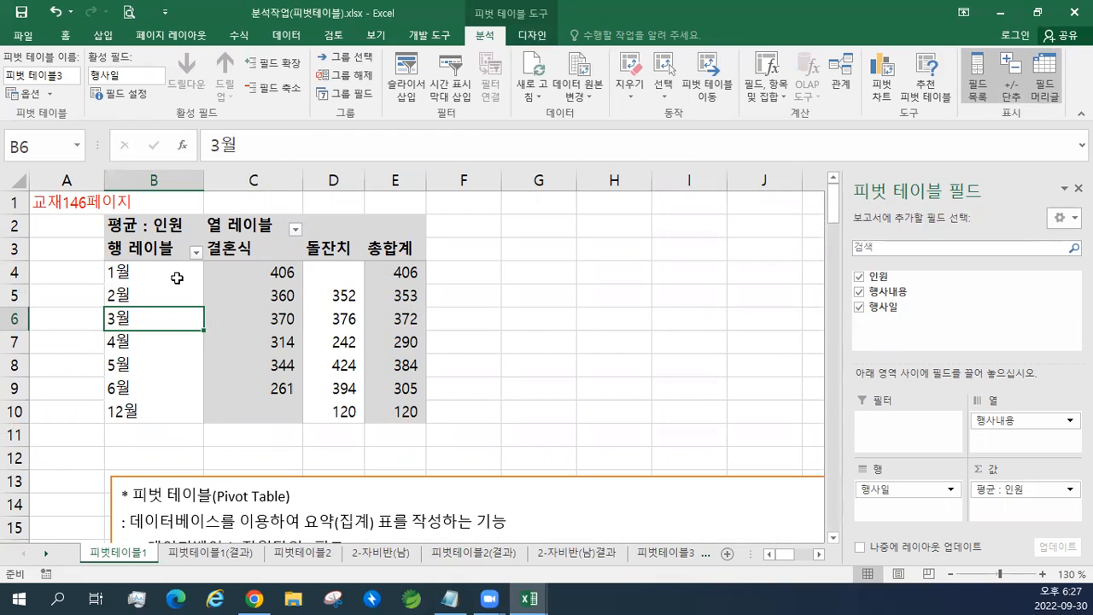
pyautogui.click(357, 83)
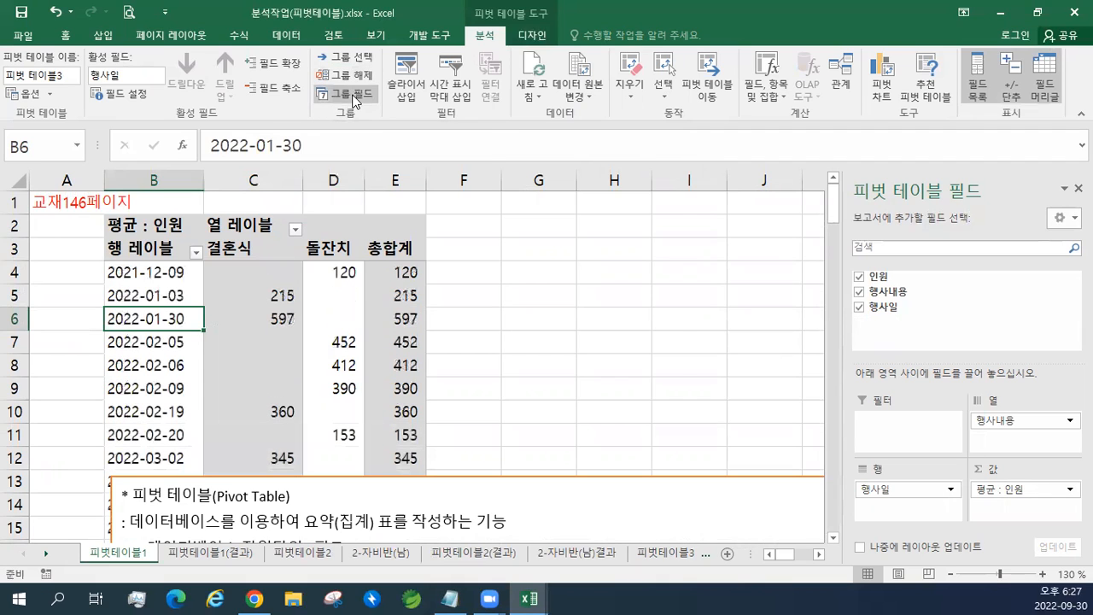
# Group the 행사일 dates by 일 with the number of days set to 10.
pyautogui.click(354, 96)
pyautogui.click(521, 256)
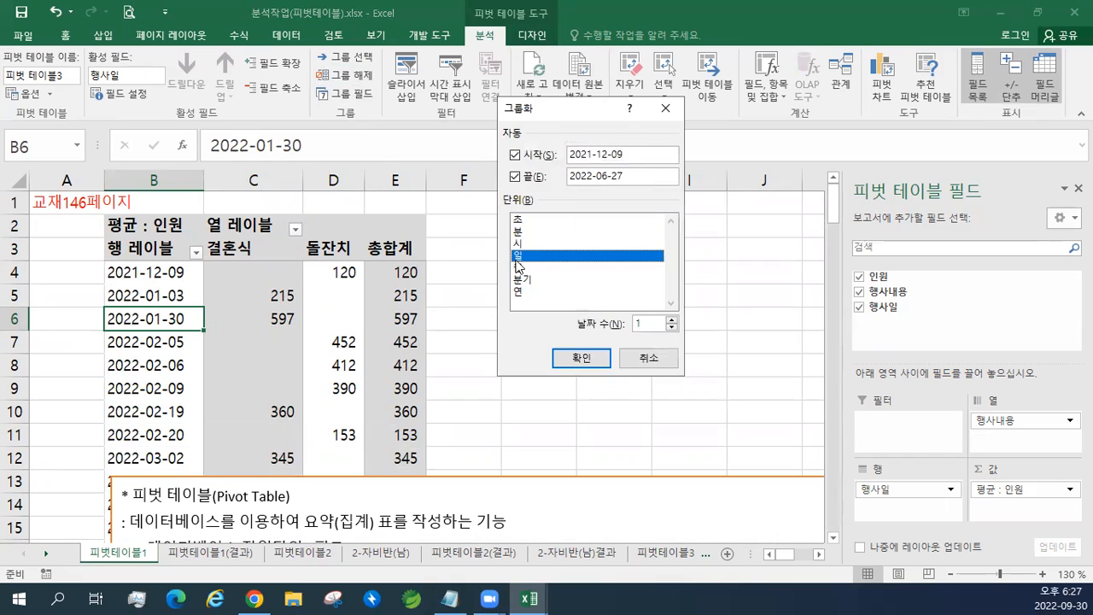
pyautogui.doubleClick(660, 322)
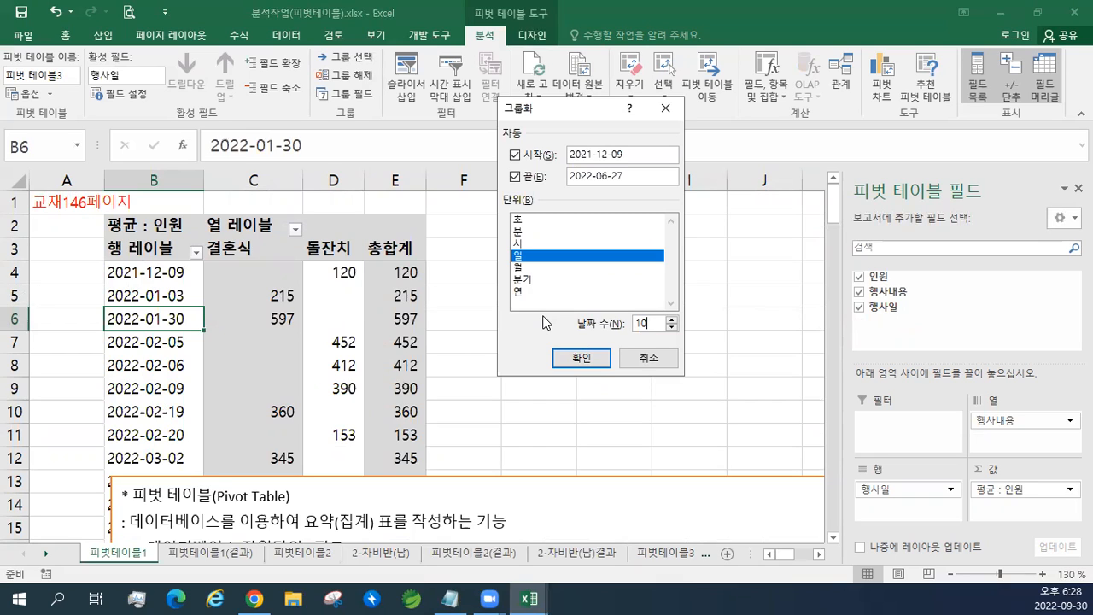
pyautogui.click(598, 359)
# Examine the 10-day date ranges in the row labels and view their grouping settings without changing them.
pyautogui.click(184, 275)
pyautogui.click(167, 294)
pyautogui.click(171, 319)
pyautogui.click(197, 371)
pyautogui.click(205, 342)
pyautogui.click(222, 316)
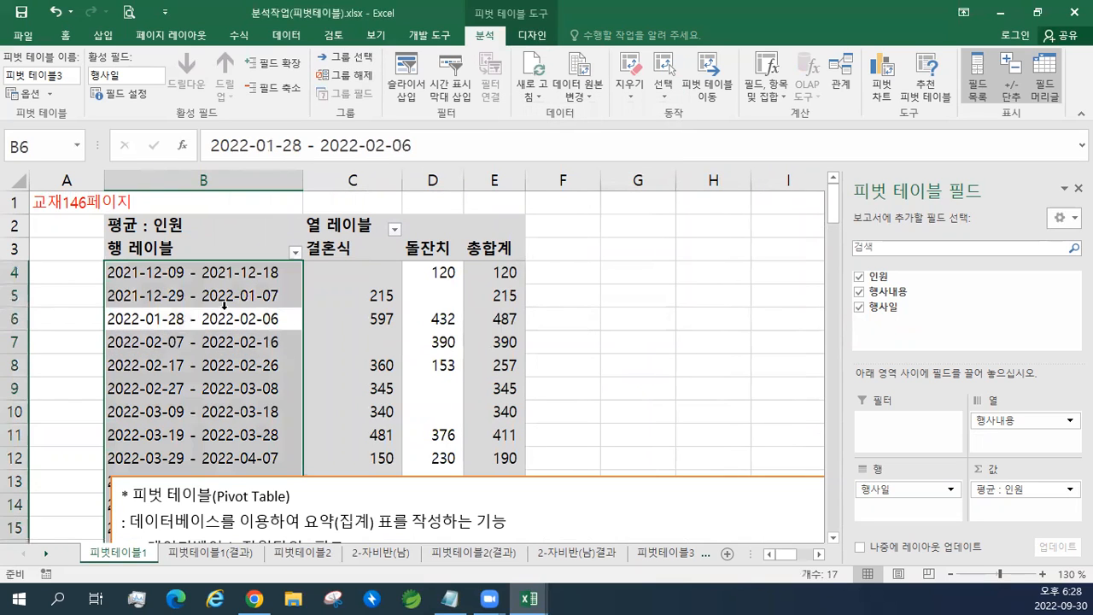
pyautogui.click(229, 298)
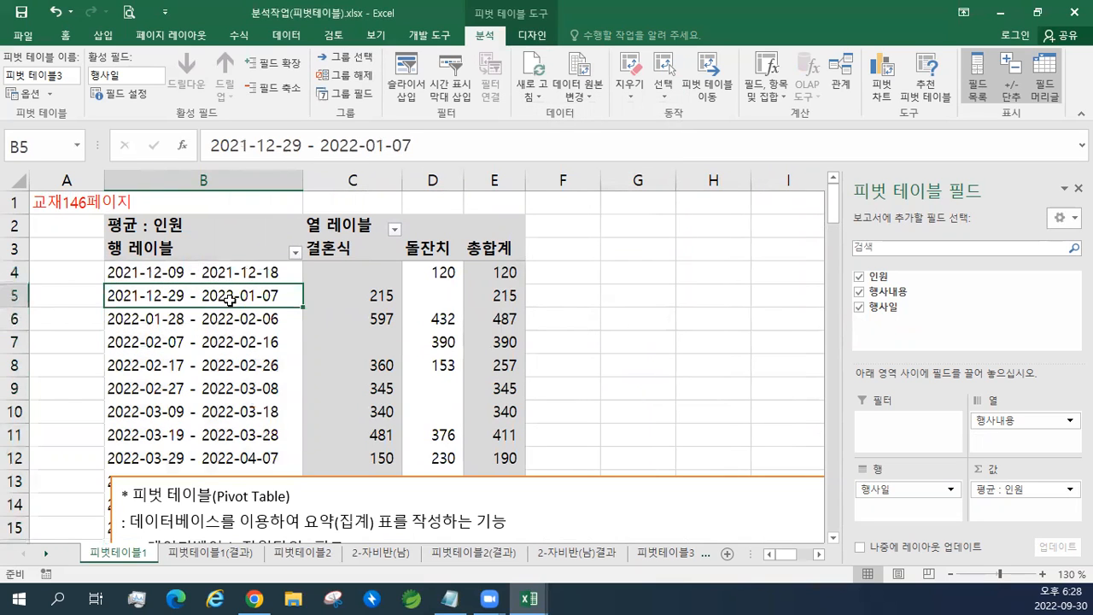
pyautogui.click(367, 94)
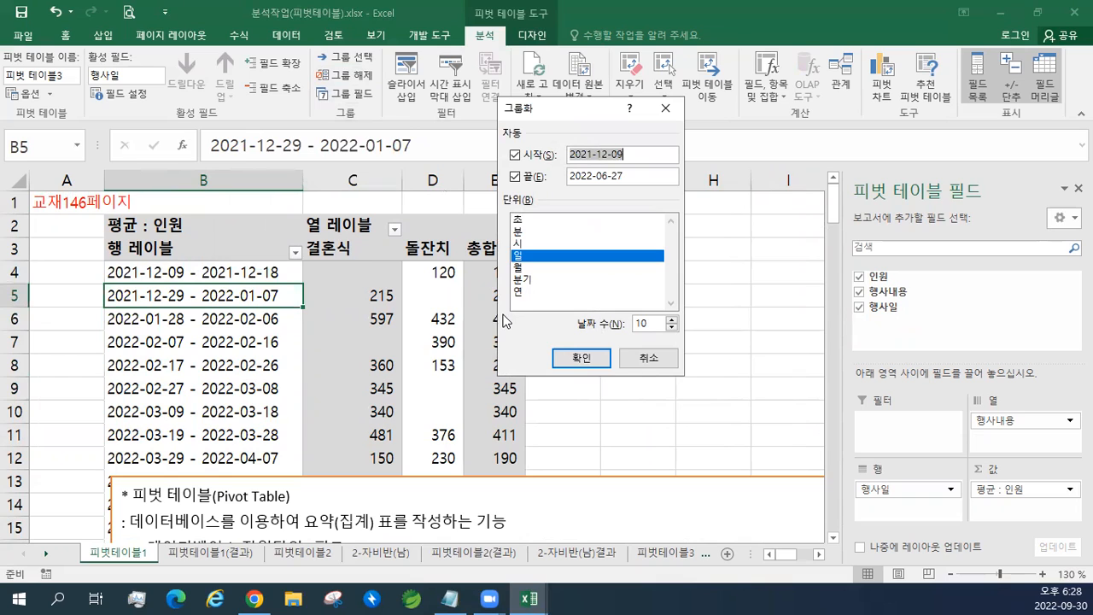
pyautogui.click(650, 358)
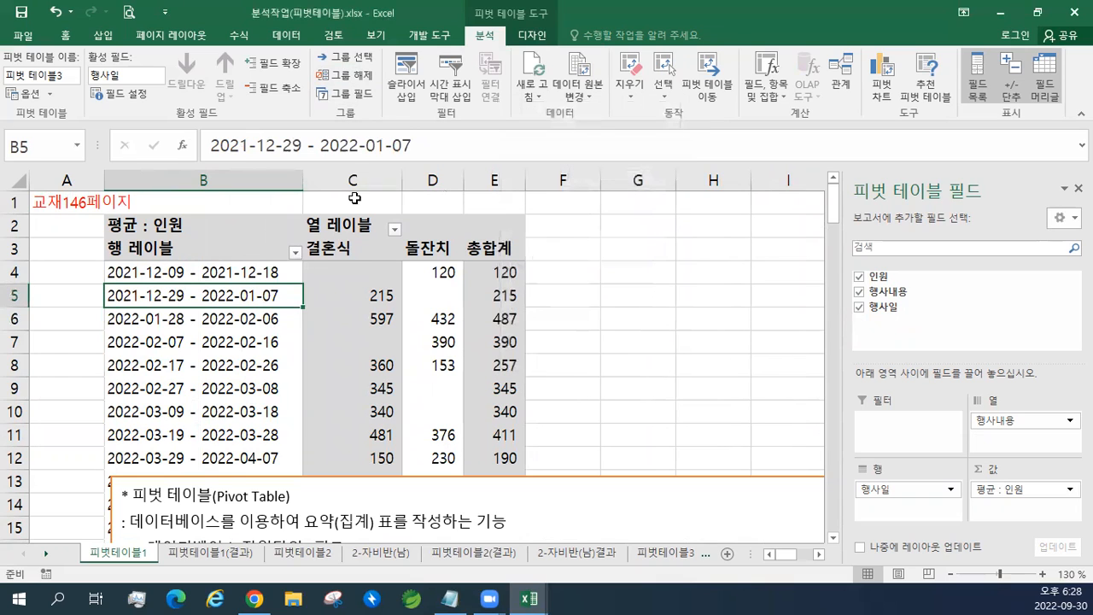
# Ungroup the 10-day 행사일 ranges and group the dates by 월 again.
pyautogui.click(351, 75)
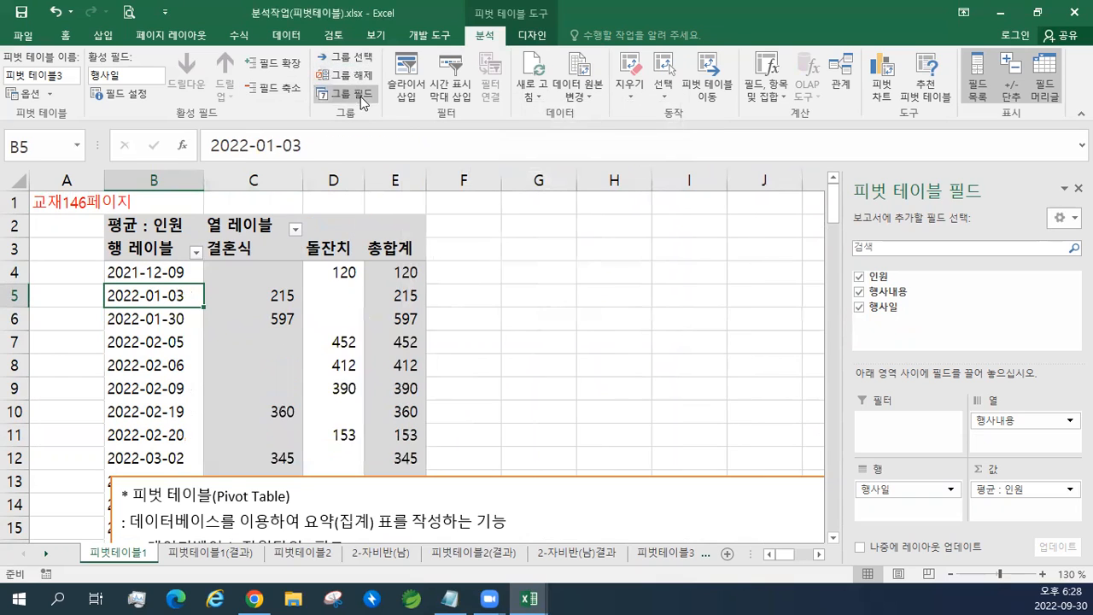
pyautogui.click(364, 96)
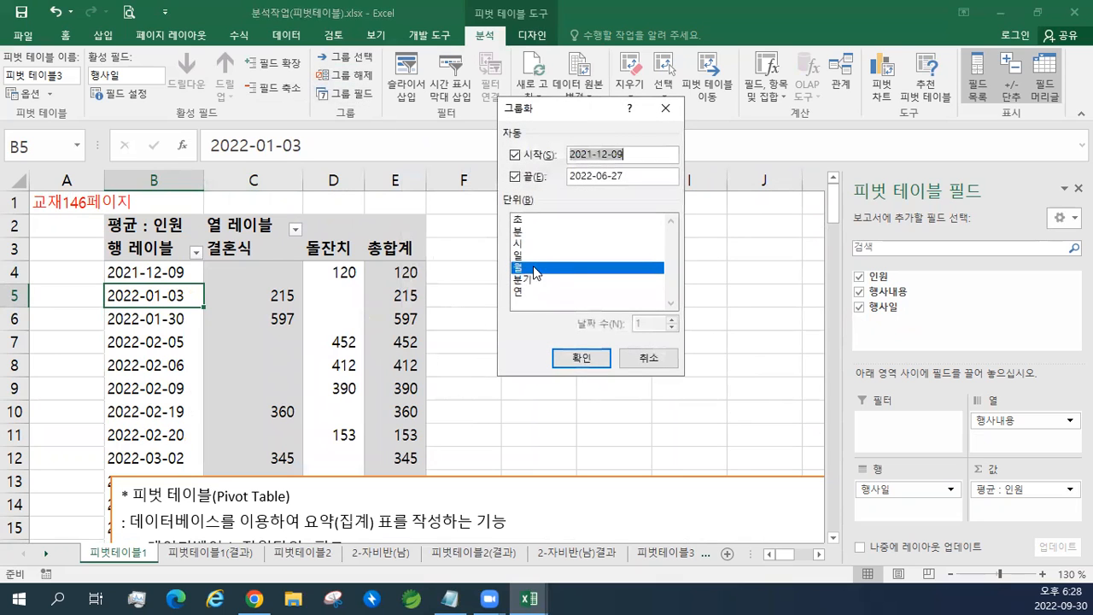
pyautogui.click(581, 358)
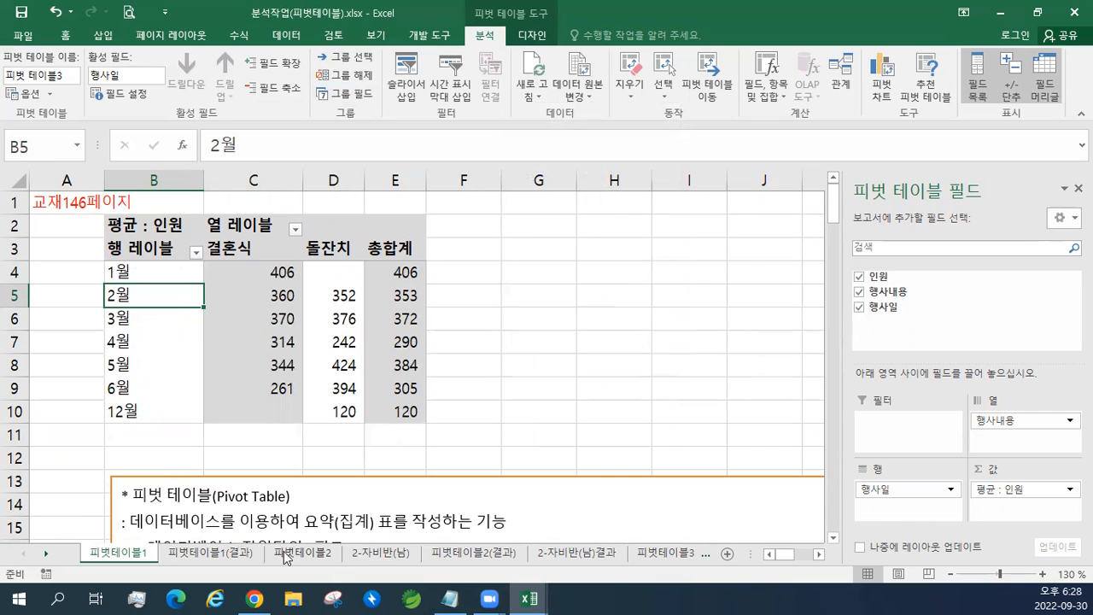
# On the 피벗테이블2 sheet, group the 양선반 and 오래참음반 items under 학년 2.
pyautogui.click(303, 554)
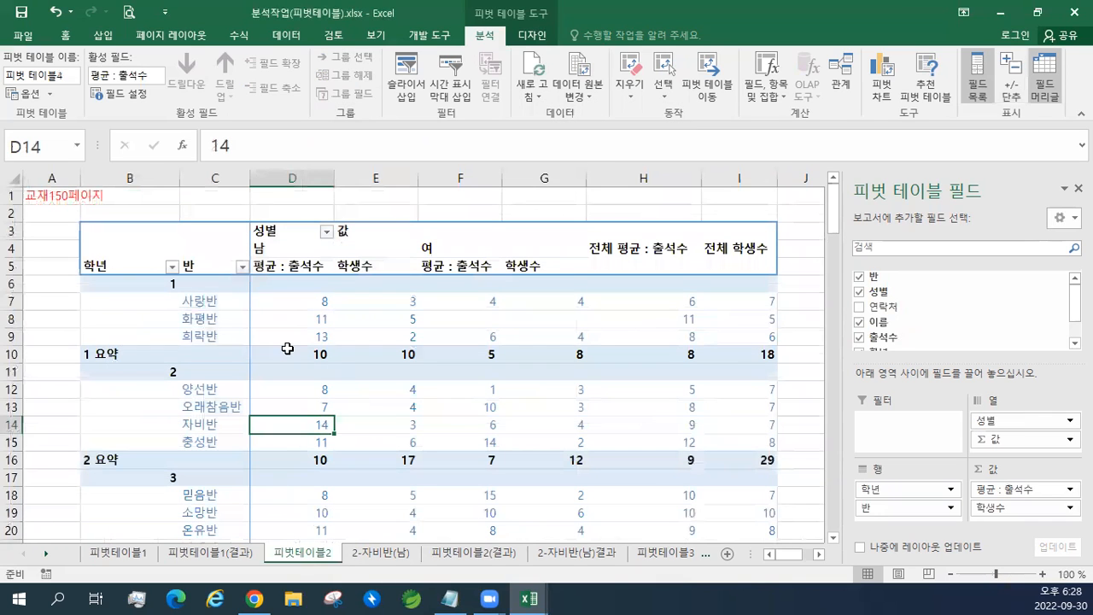
pyautogui.moveTo(152, 391); pyautogui.dragTo(201, 400)
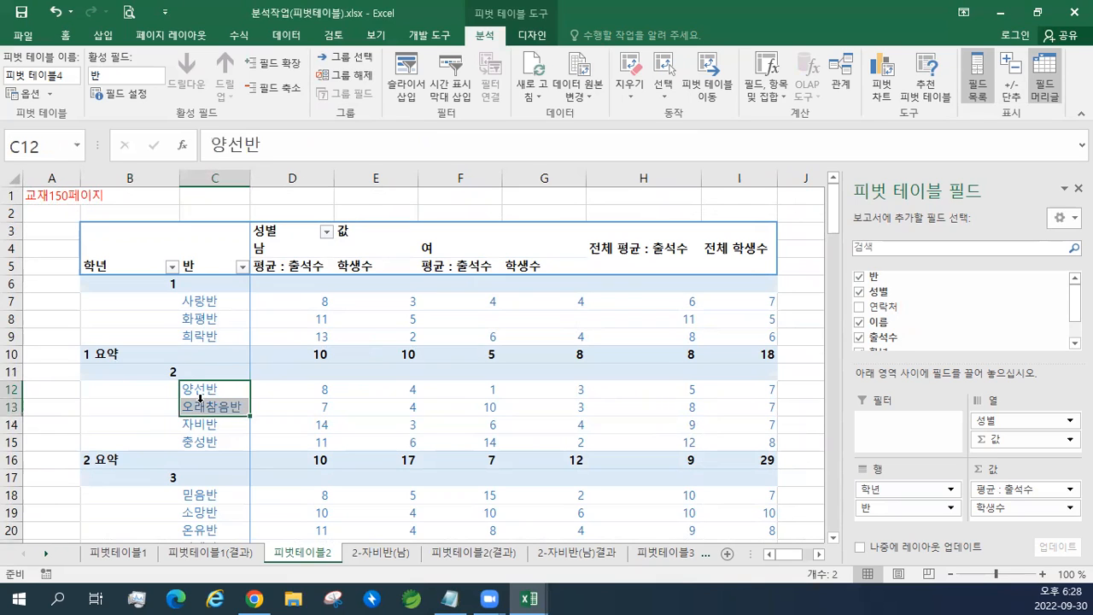
pyautogui.moveTo(211, 389); pyautogui.dragTo(223, 409)
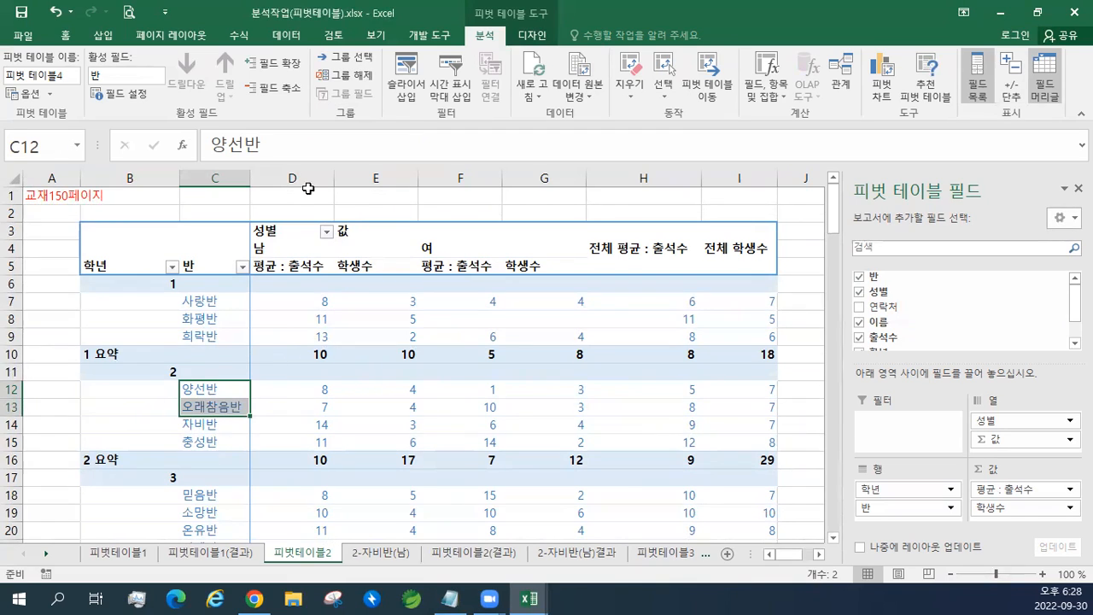
pyautogui.click(353, 56)
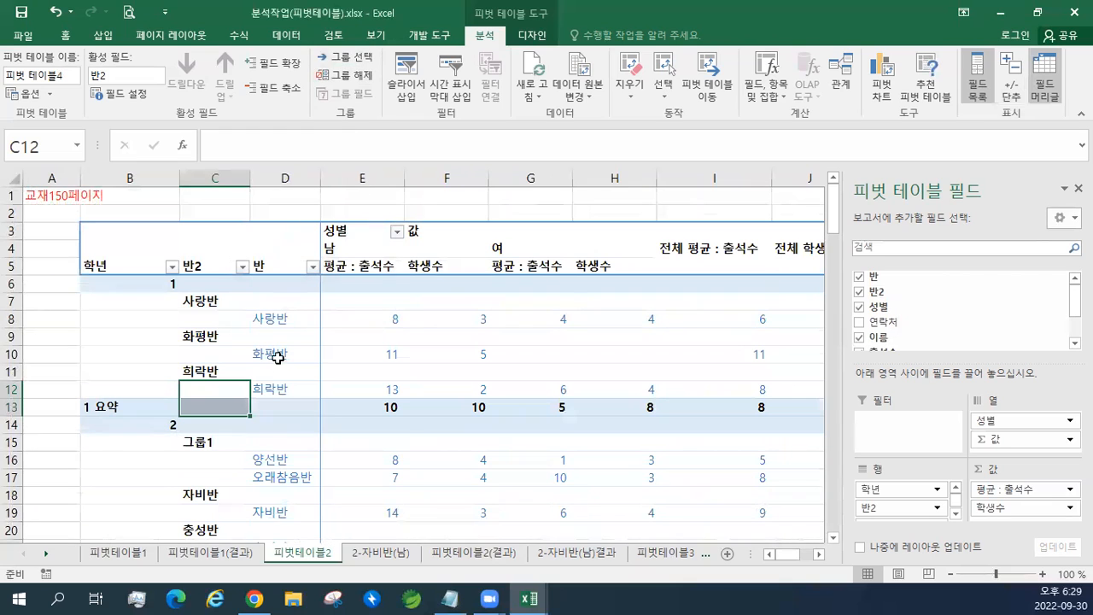
# Rename the new group containing 양선반 and 오래참음반 as 3층위치.
pyautogui.click(201, 441)
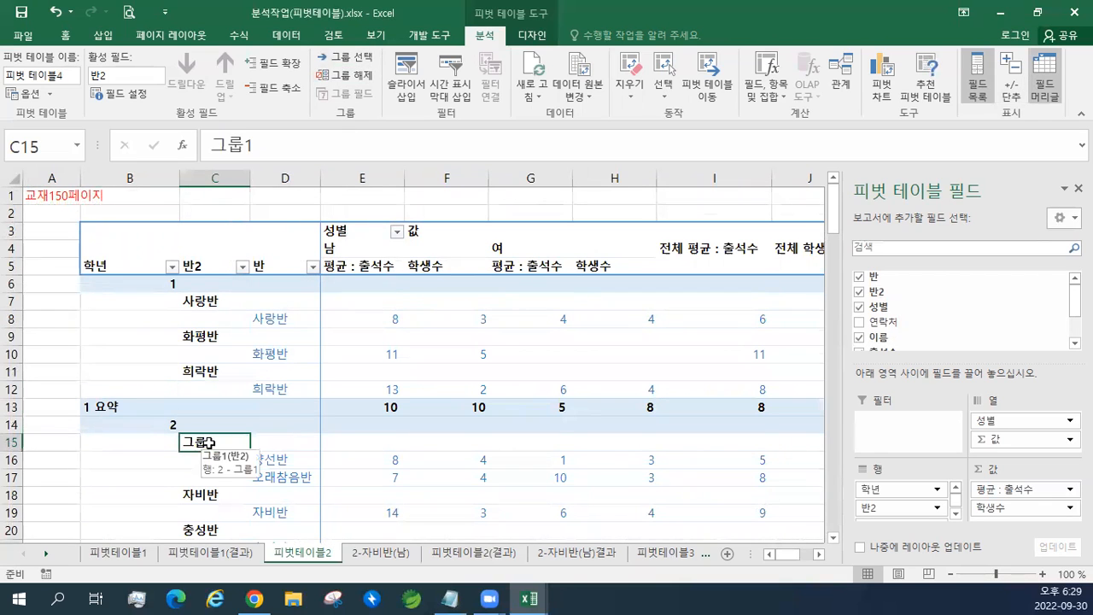
pyautogui.scroll(-2, 210, 444)
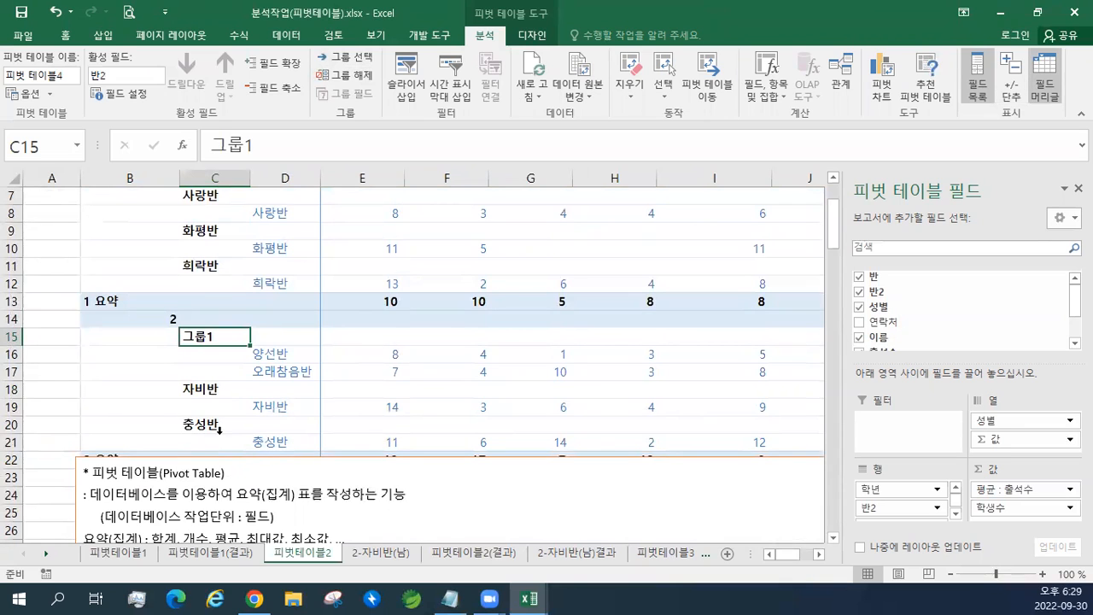
pyautogui.write('3층윷')
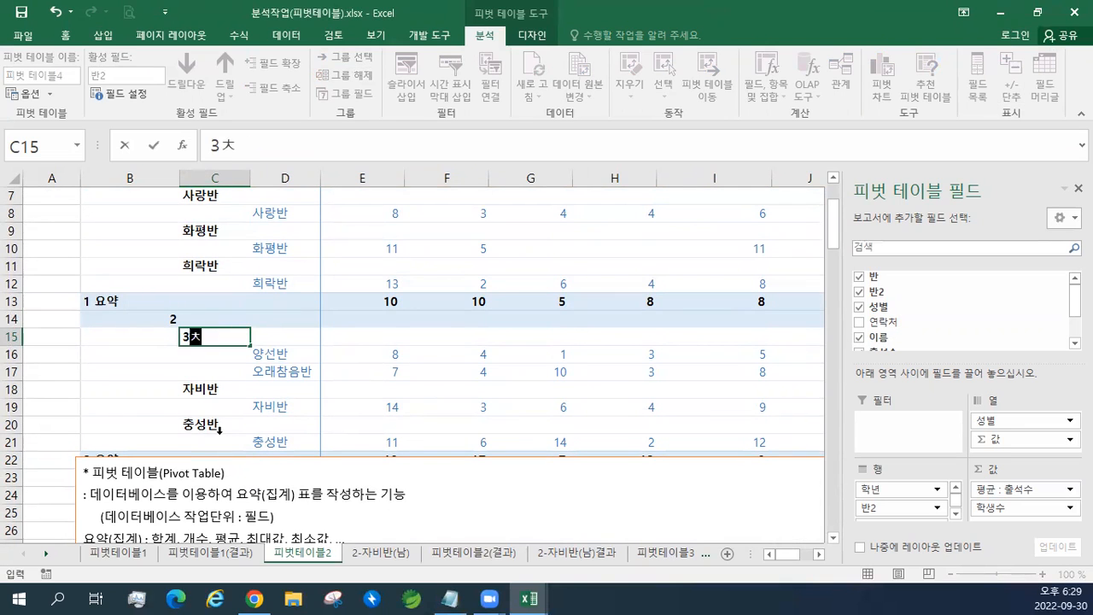
pyautogui.write('치')
pyautogui.press('Return')
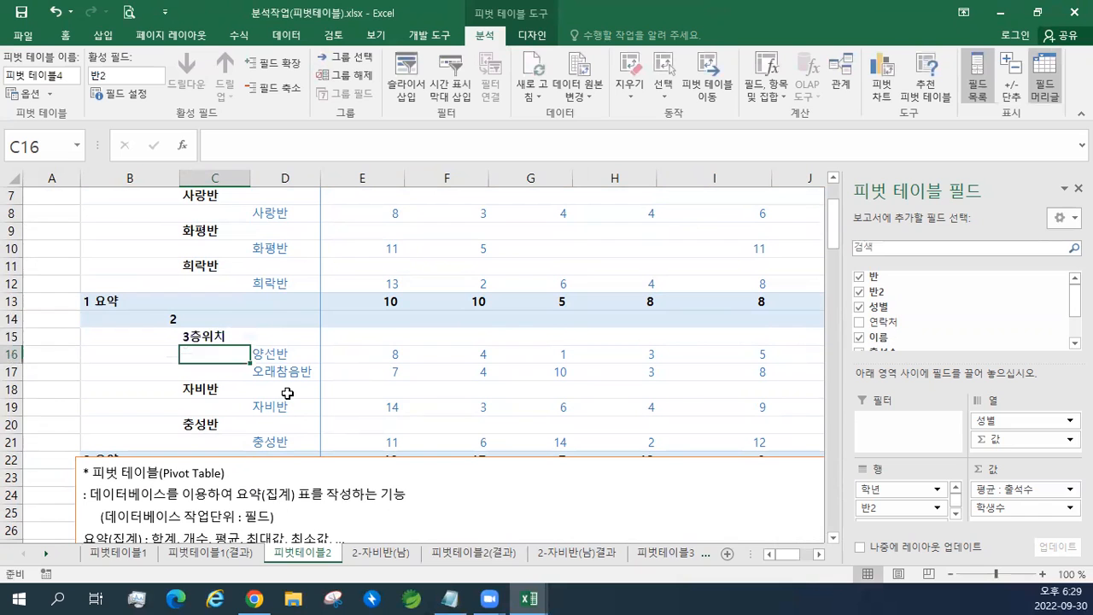
# Group the 자비반 and 충성반 items under 학년 2 and select the new group's label.
pyautogui.scroll(-1, 290, 393)
pyautogui.click(285, 353)
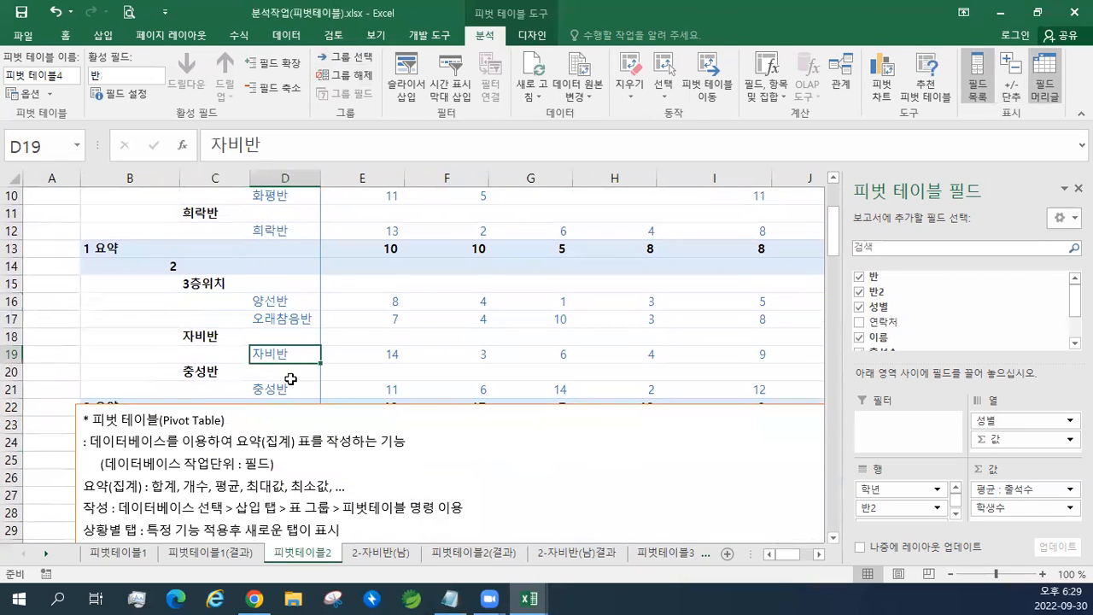
pyautogui.keyDown('ctrl'); pyautogui.click(287, 388); pyautogui.keyUp('ctrl')
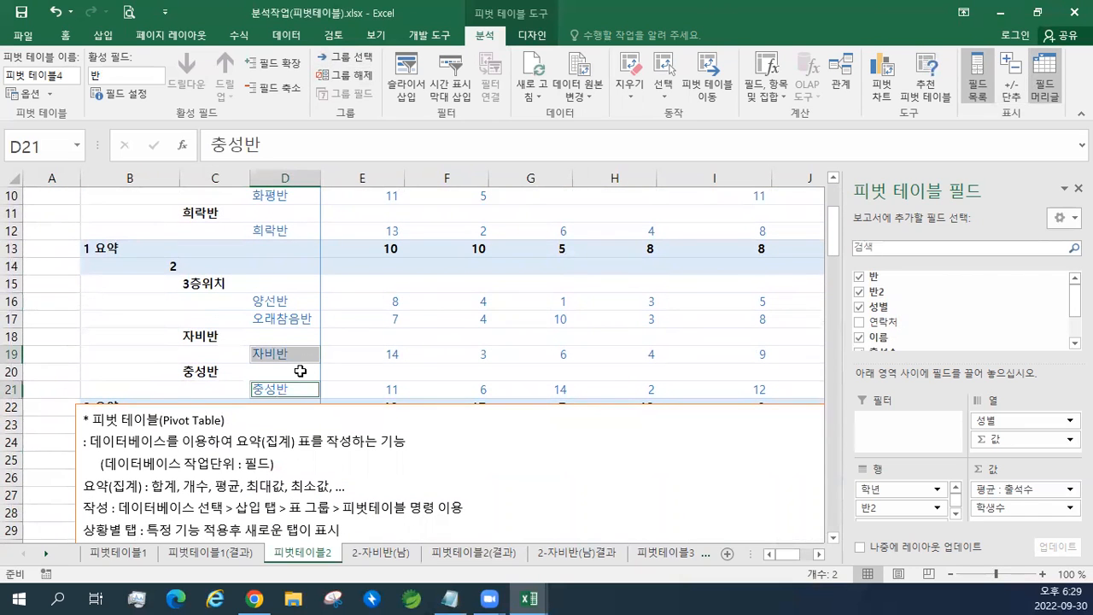
pyautogui.click(339, 64)
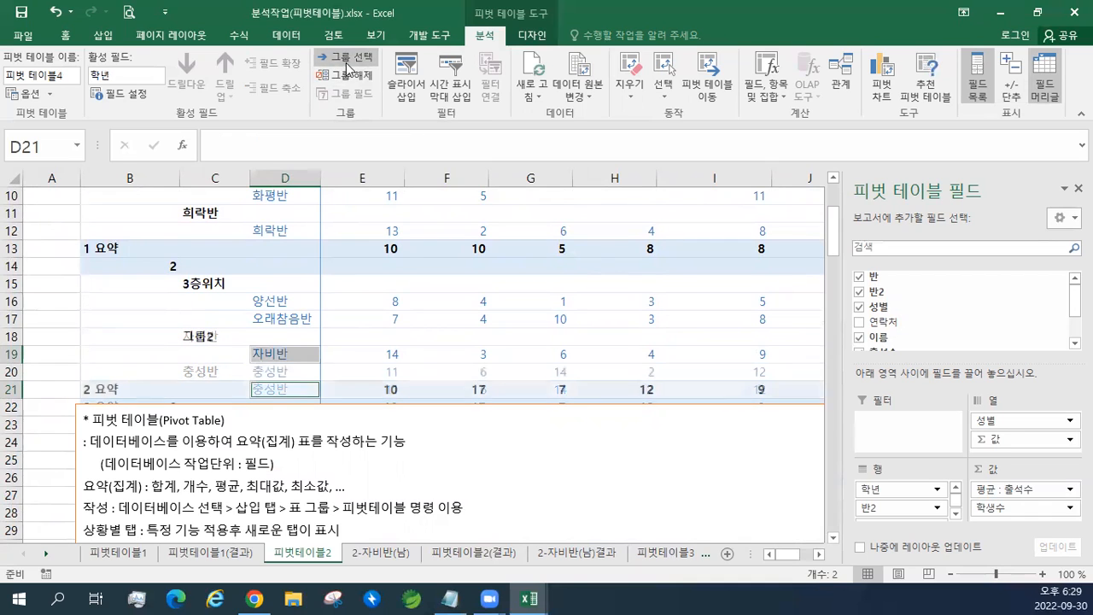
pyautogui.click(203, 338)
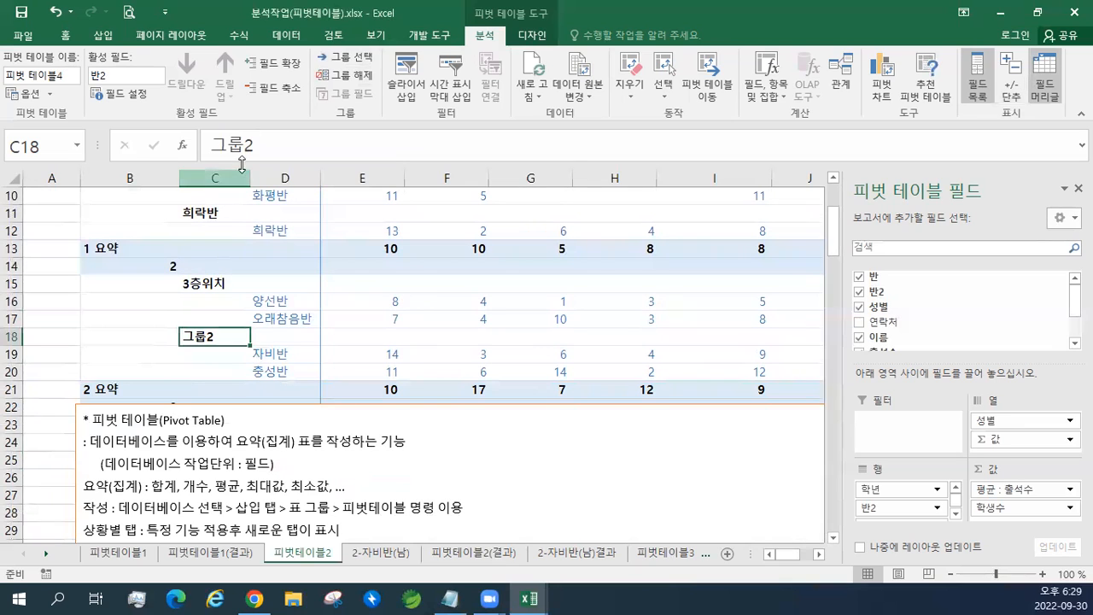
# Rename the group containing 자비반 and 충성반 as 2층위치.
pyautogui.moveTo(409, 361)
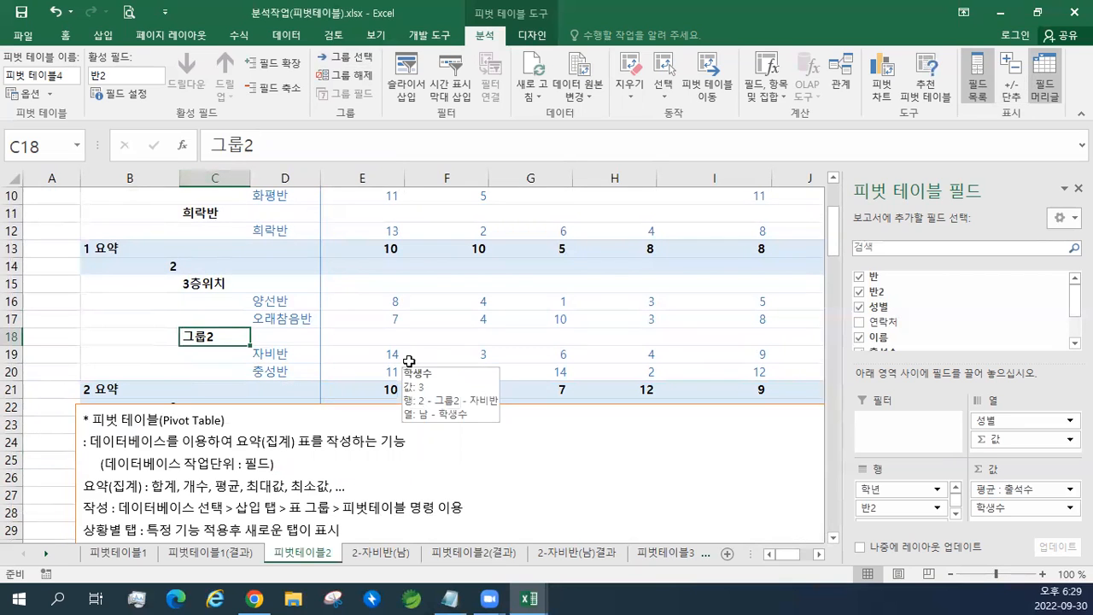
pyautogui.write('2층위')
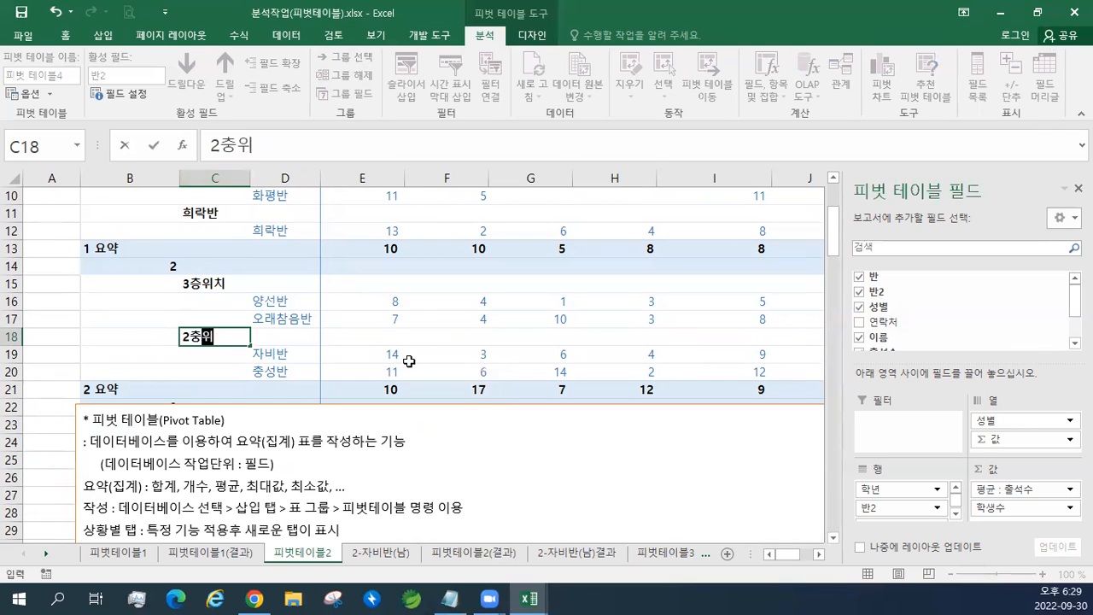
pyautogui.press('BackSpace')
pyautogui.write('위치')
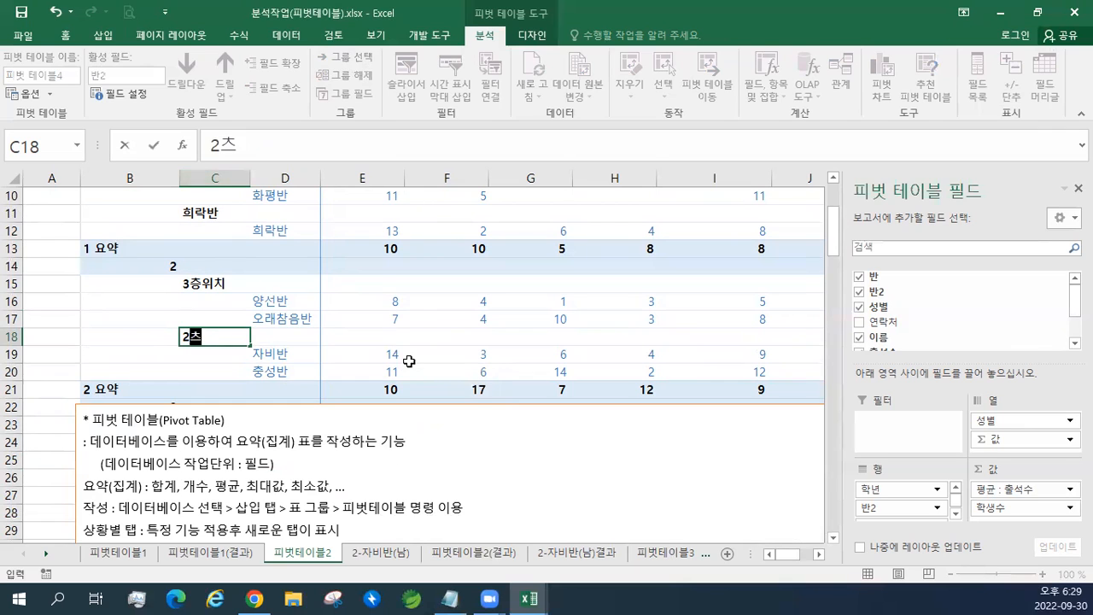
pyautogui.press('Return')
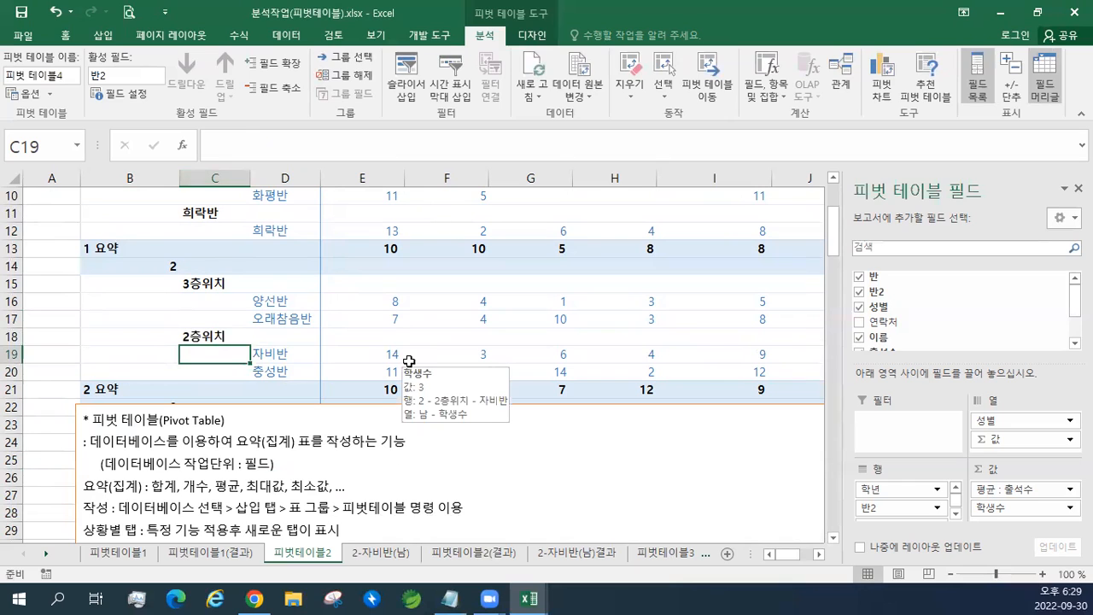
# Ungroup the 3층위치 and 2층위치 groups so the 반 items are listed individually again.
pyautogui.click(223, 284)
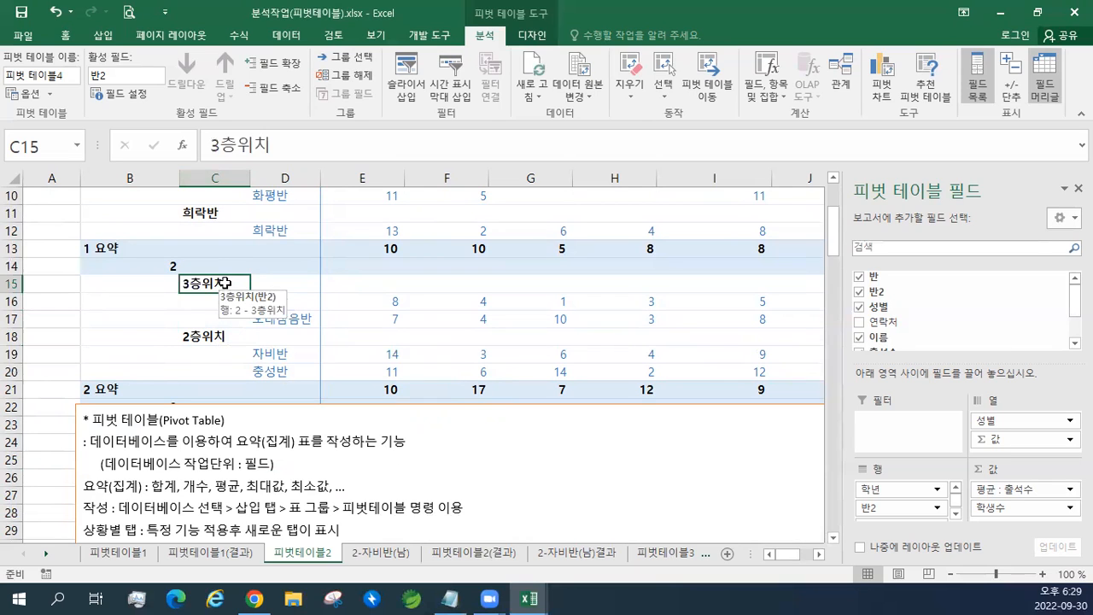
pyautogui.click(361, 78)
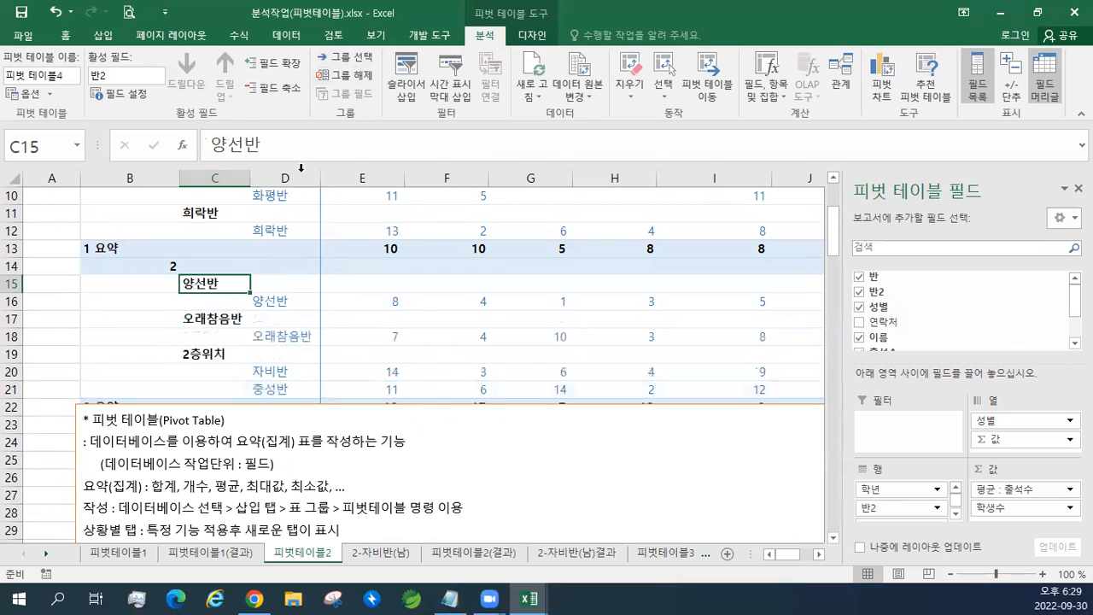
pyautogui.click(204, 358)
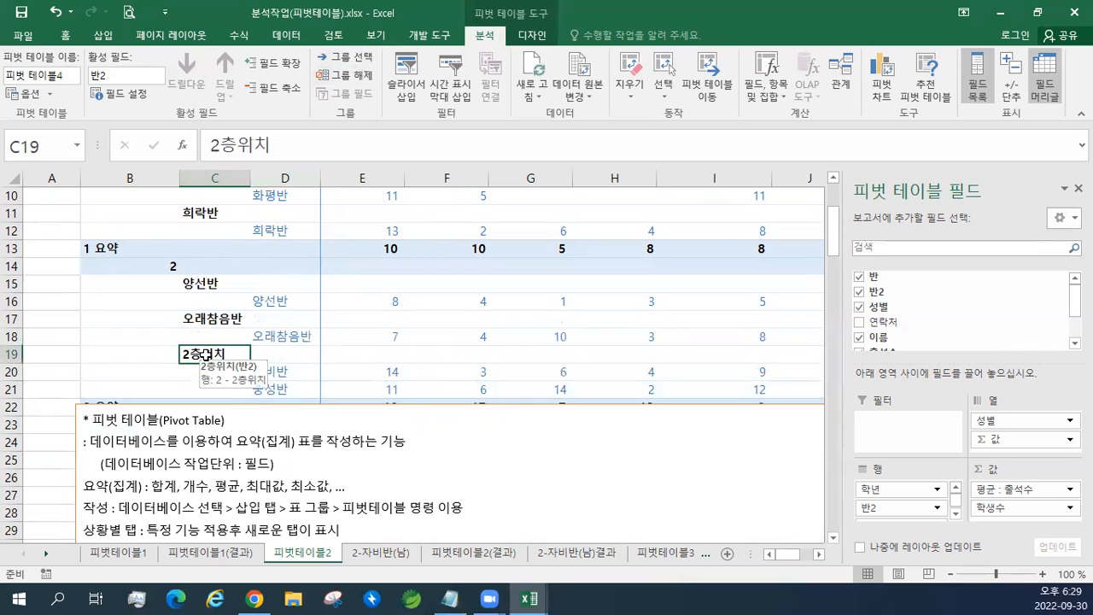
pyautogui.click(357, 77)
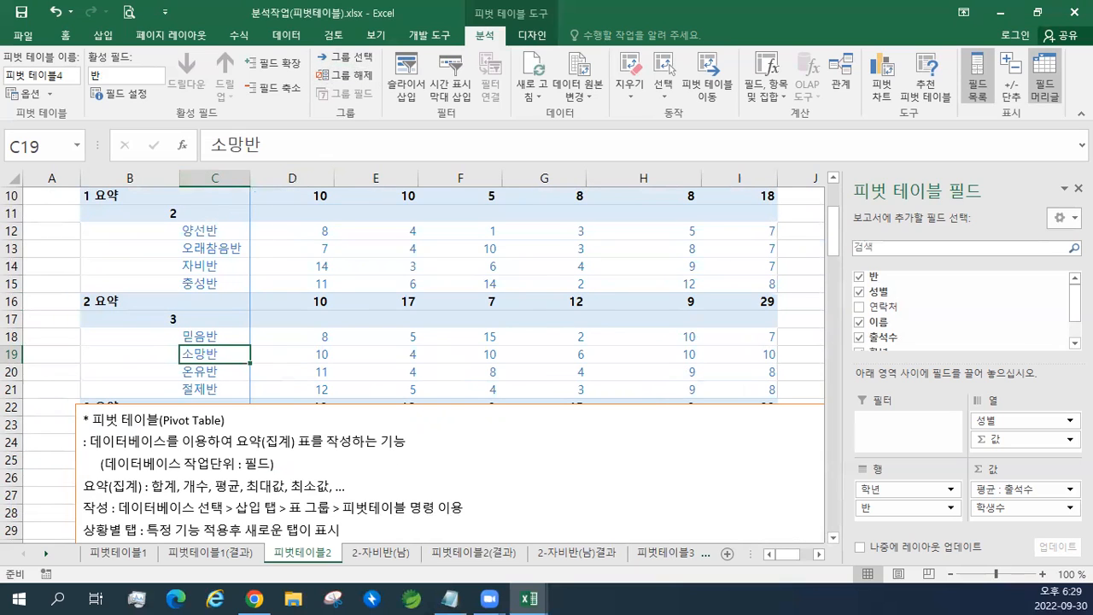
pyautogui.hotkey('alt', 'Tab')
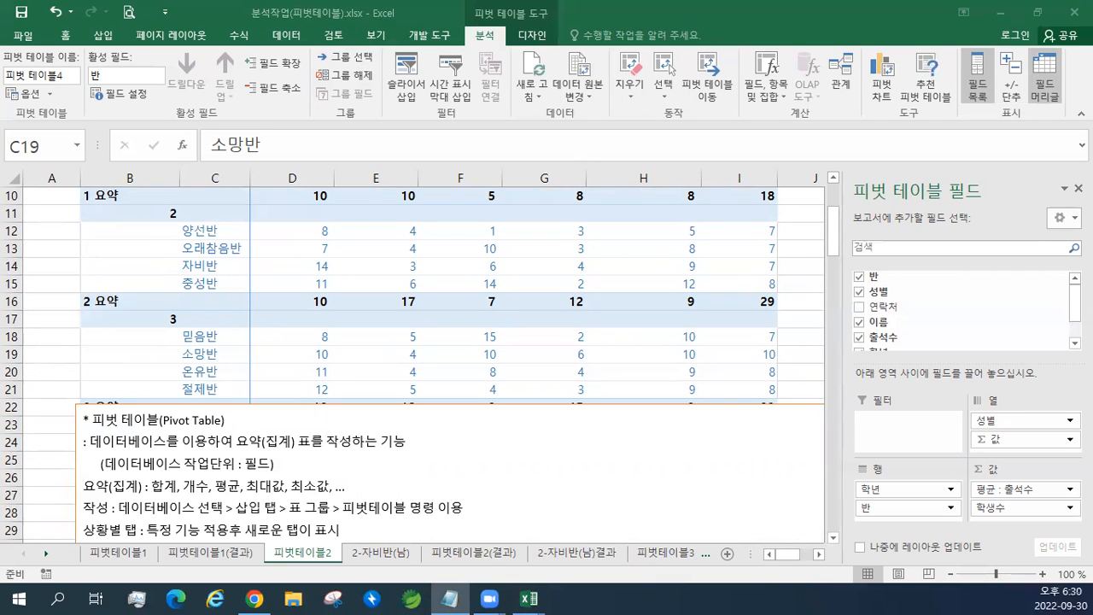
# Try ascending and descending text sorts on the 반 field, ending with ascending order.
pyautogui.scroll(2, 338, 257)
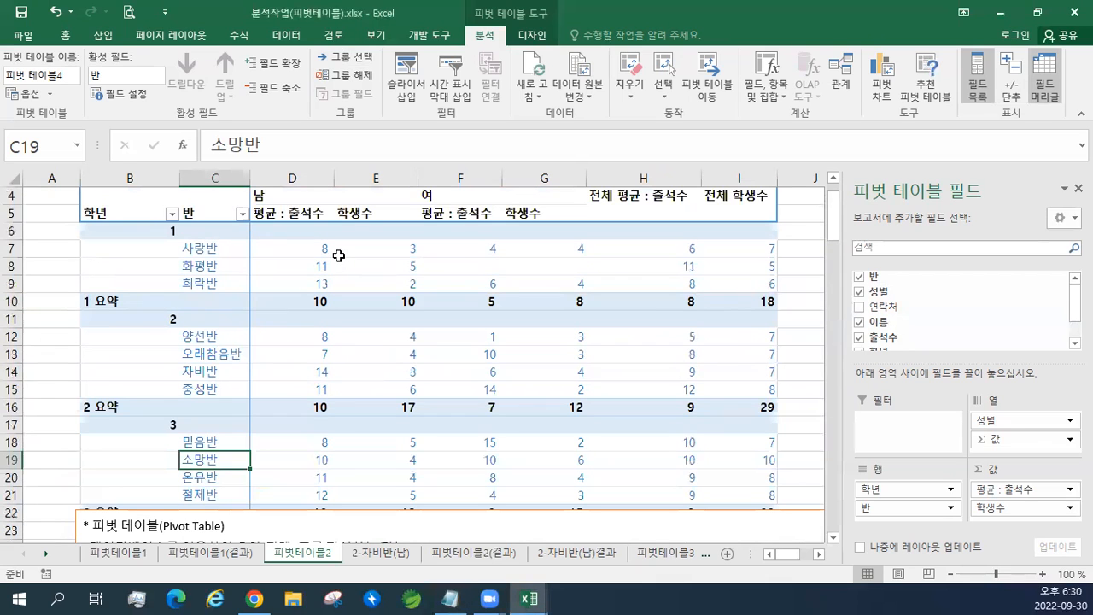
pyautogui.click(231, 251)
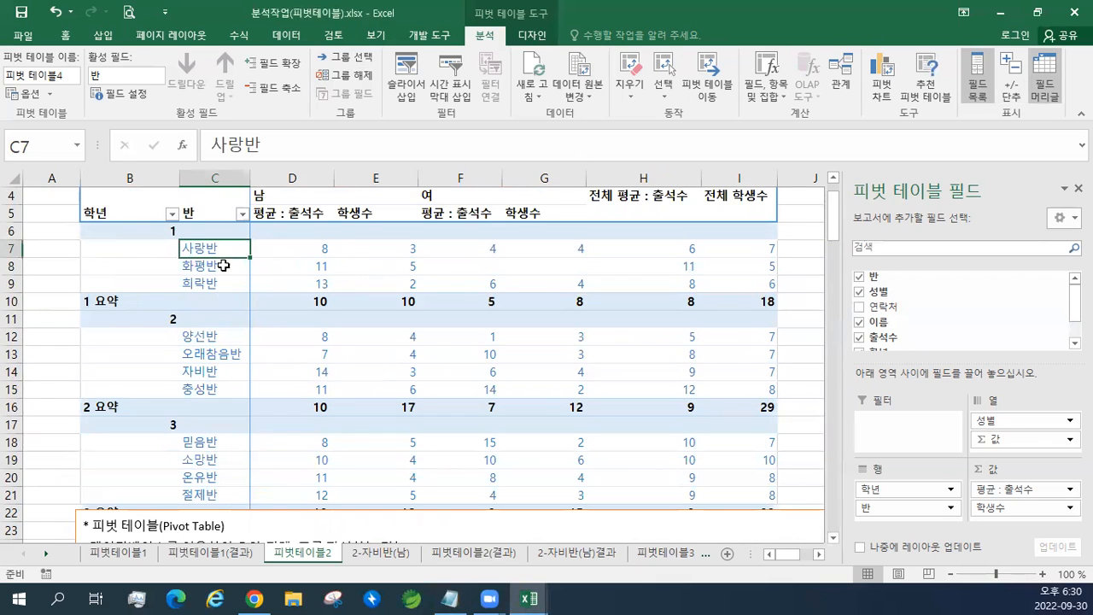
pyautogui.click(242, 214)
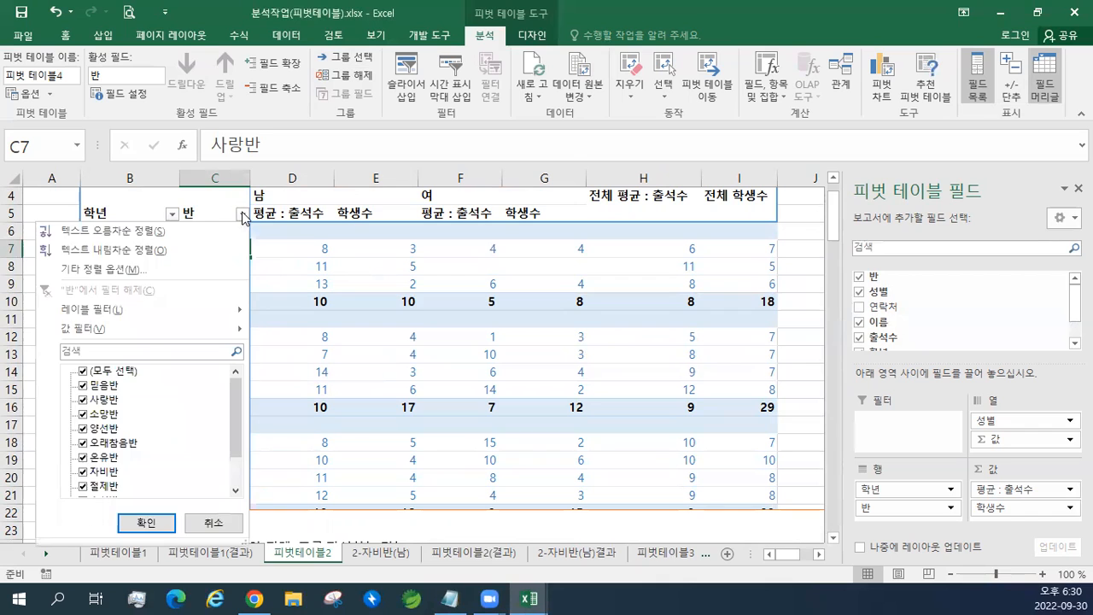
pyautogui.click(180, 229)
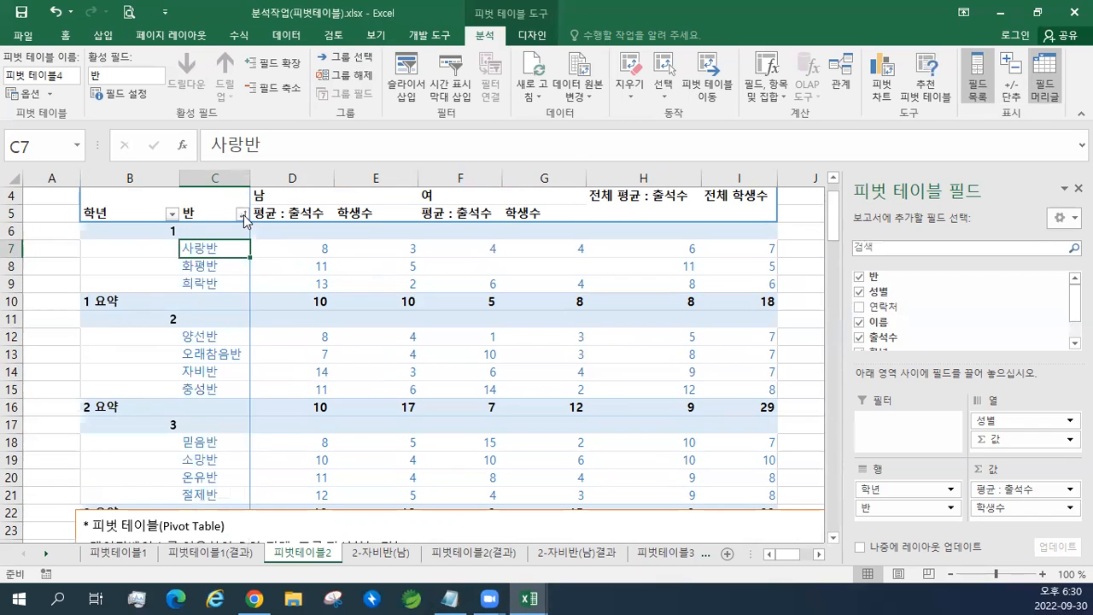
pyautogui.click(241, 214)
pyautogui.click(128, 249)
pyautogui.click(241, 214)
pyautogui.click(191, 234)
# Sort the 반 field in descending text order and check the items under 학년 2 and 학년 1.
pyautogui.click(242, 217)
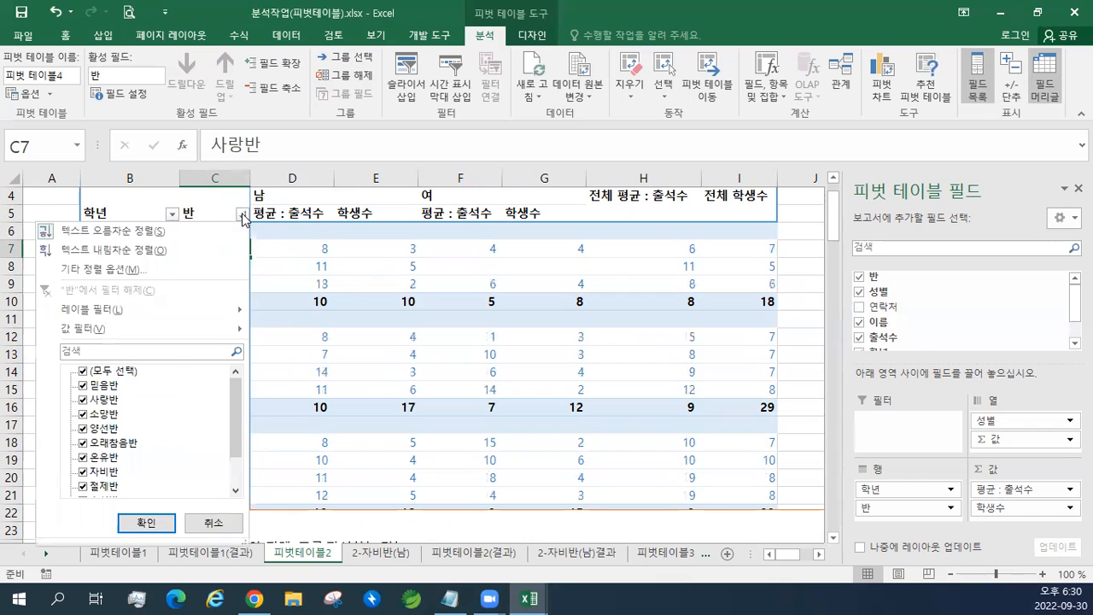
pyautogui.click(179, 251)
pyautogui.moveTo(208, 336); pyautogui.dragTo(214, 389)
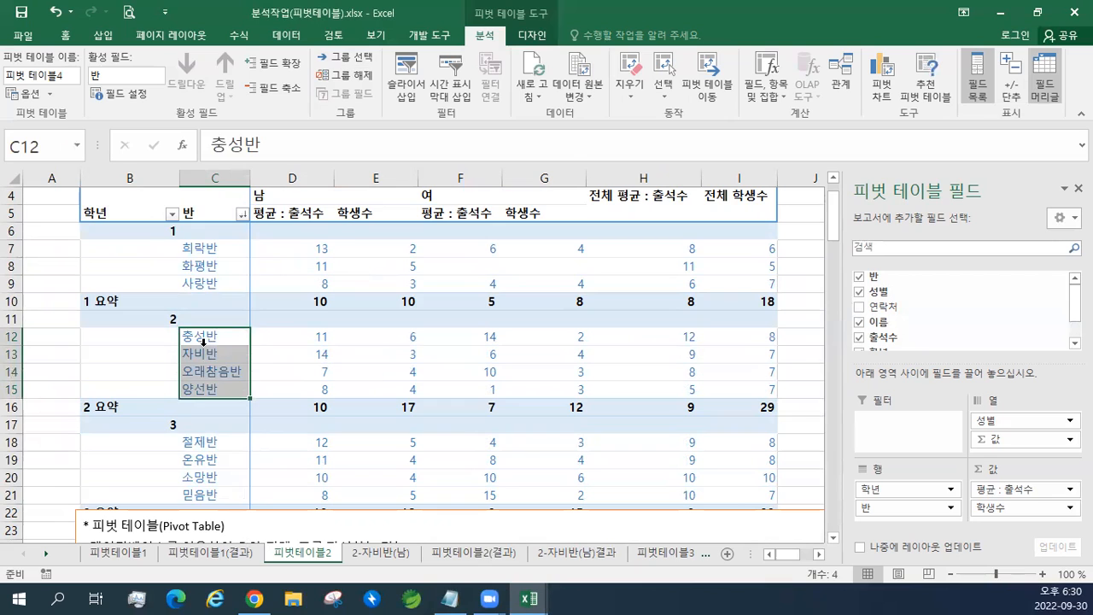
pyautogui.click(205, 348)
pyautogui.click(216, 263)
pyautogui.moveTo(229, 271); pyautogui.dragTo(227, 276)
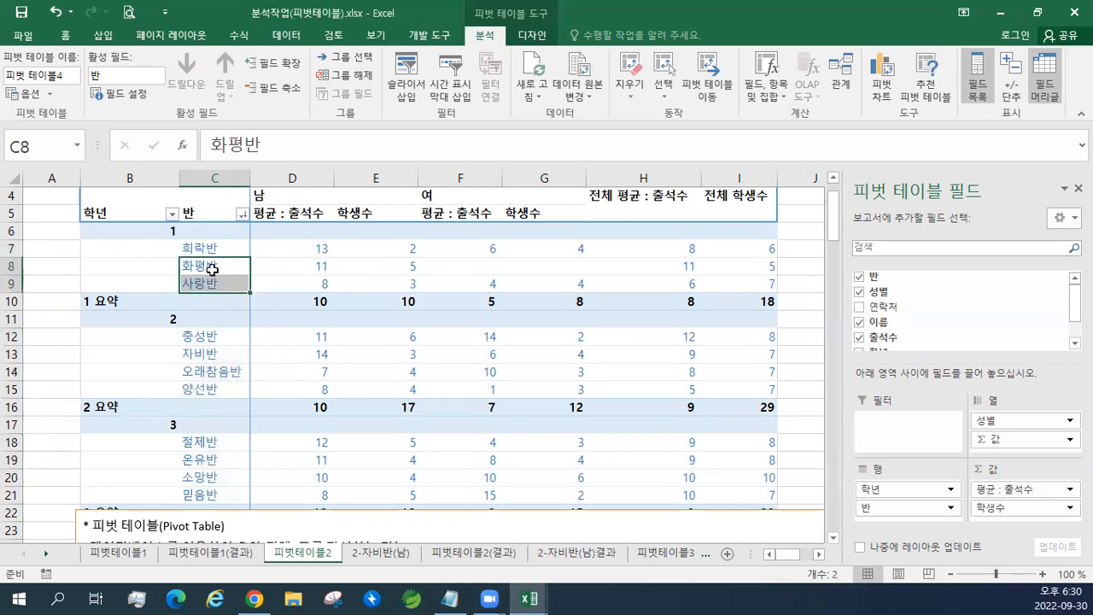
# Manually reorder 화평반 under 학년 1, first above 희락반, and finally below 사랑반.
pyautogui.click(212, 270)
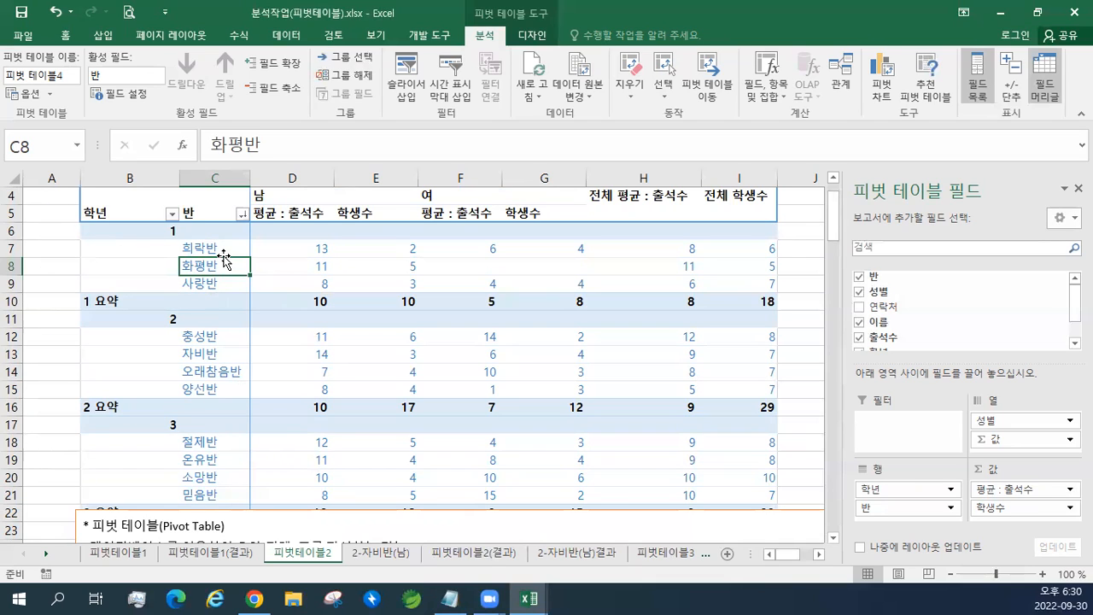
pyautogui.moveTo(224, 258); pyautogui.dragTo(217, 238)
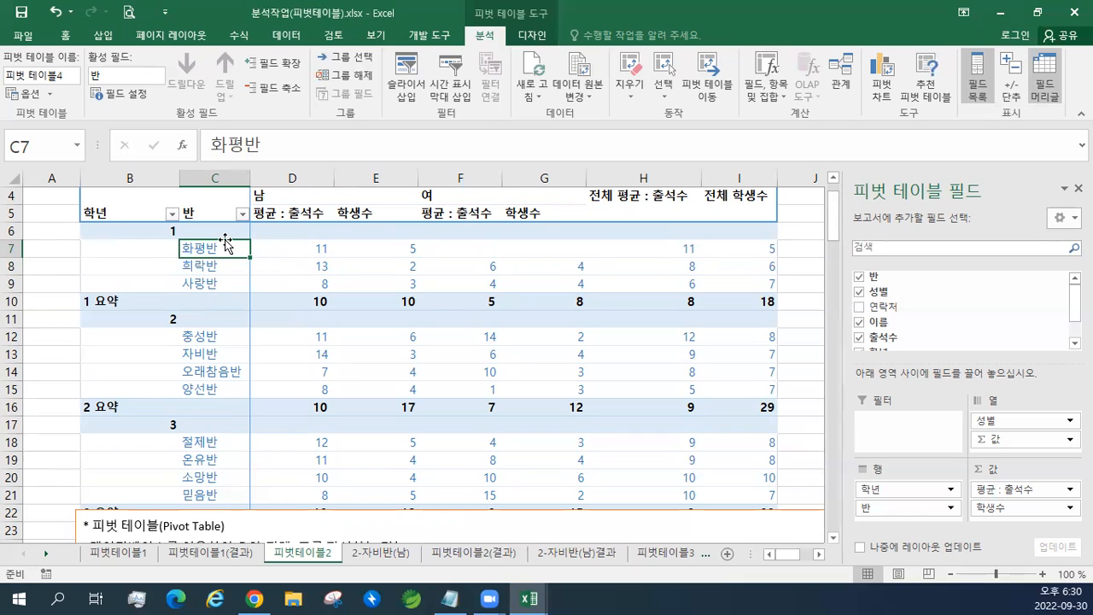
pyautogui.moveTo(227, 242); pyautogui.dragTo(221, 287)
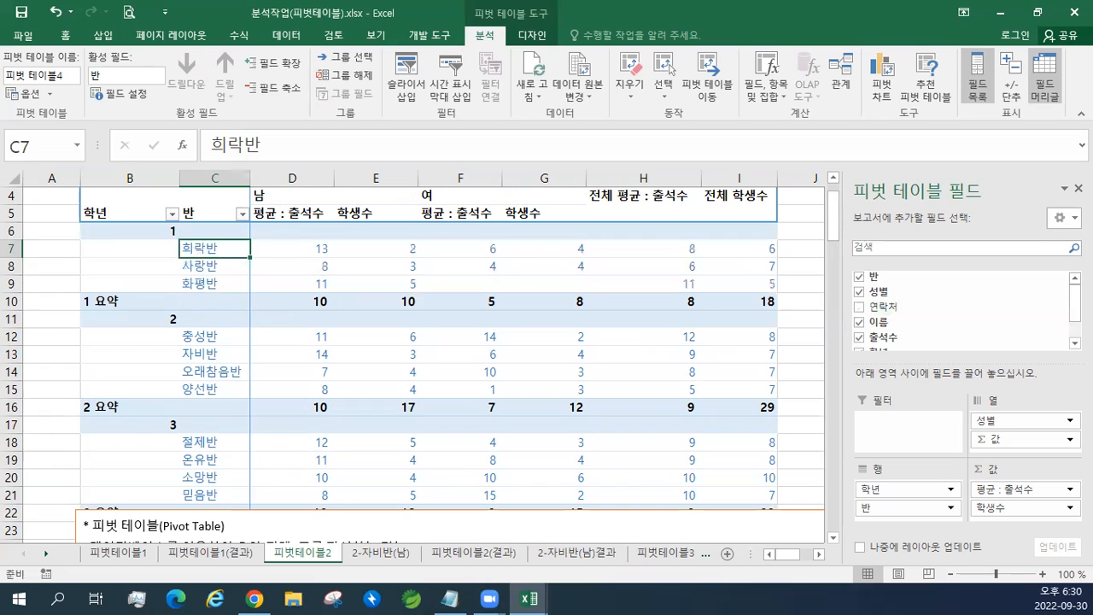
pyautogui.hotkey('alt', 'Tab')
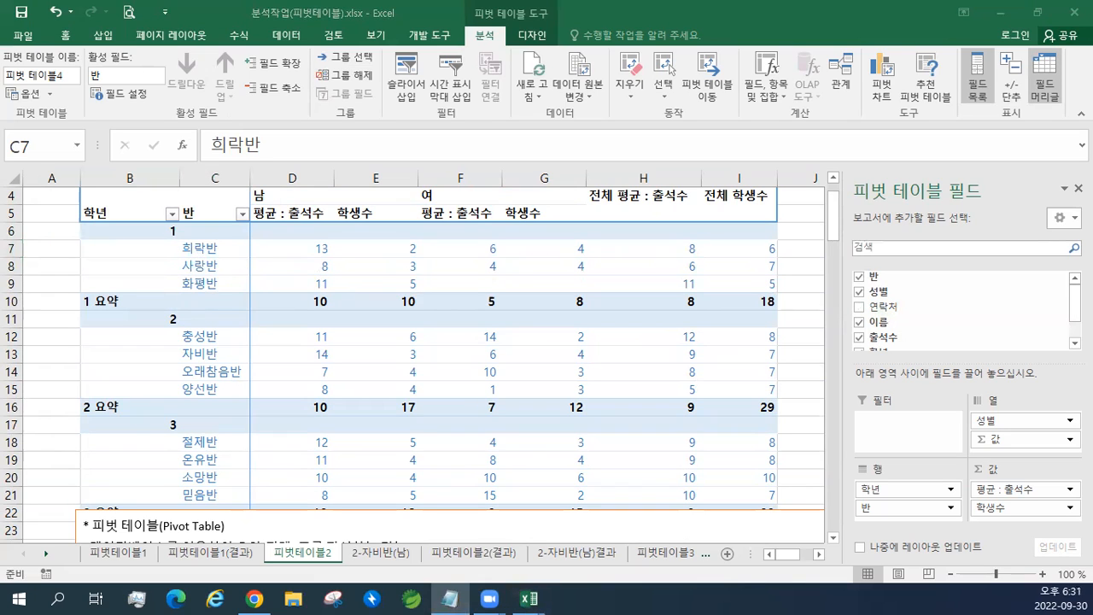
pyautogui.hotkey('alt', 'Tab')
# Filter the 반 field to 충성반, 온유반, 양선반 and 소망반, and clear the filter again.
pyautogui.click(244, 215)
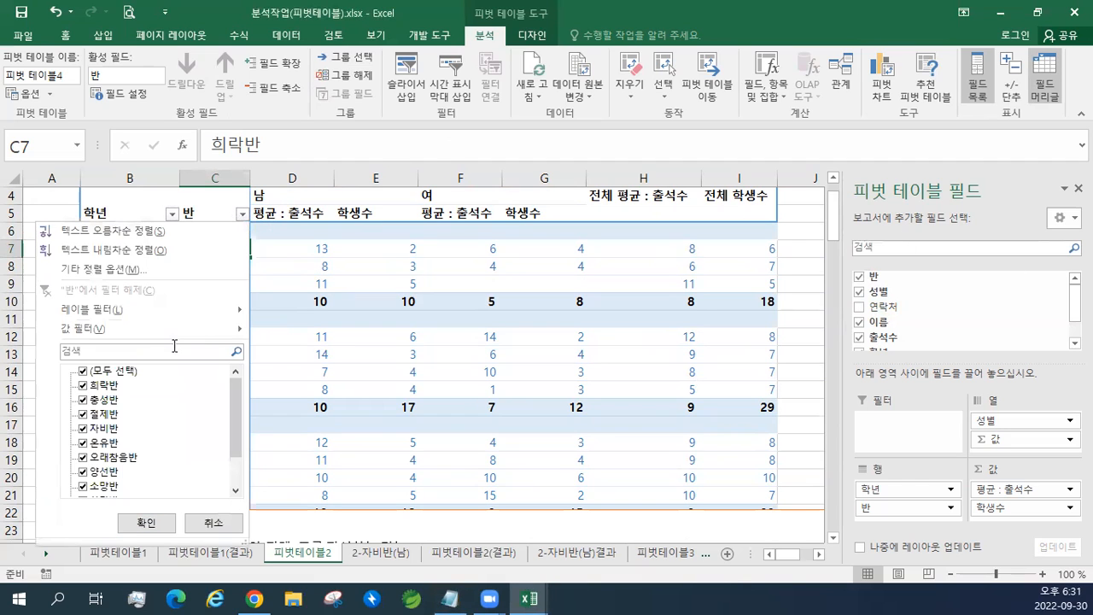
pyautogui.click(83, 372)
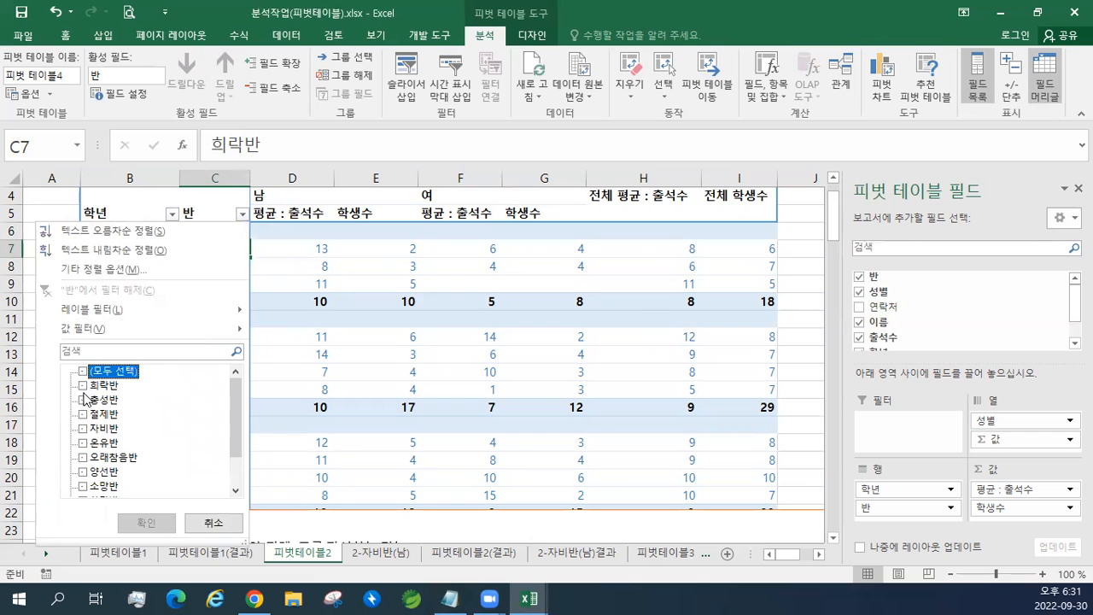
pyautogui.click(83, 400)
pyautogui.click(83, 443)
pyautogui.click(82, 471)
pyautogui.click(83, 486)
pyautogui.click(146, 523)
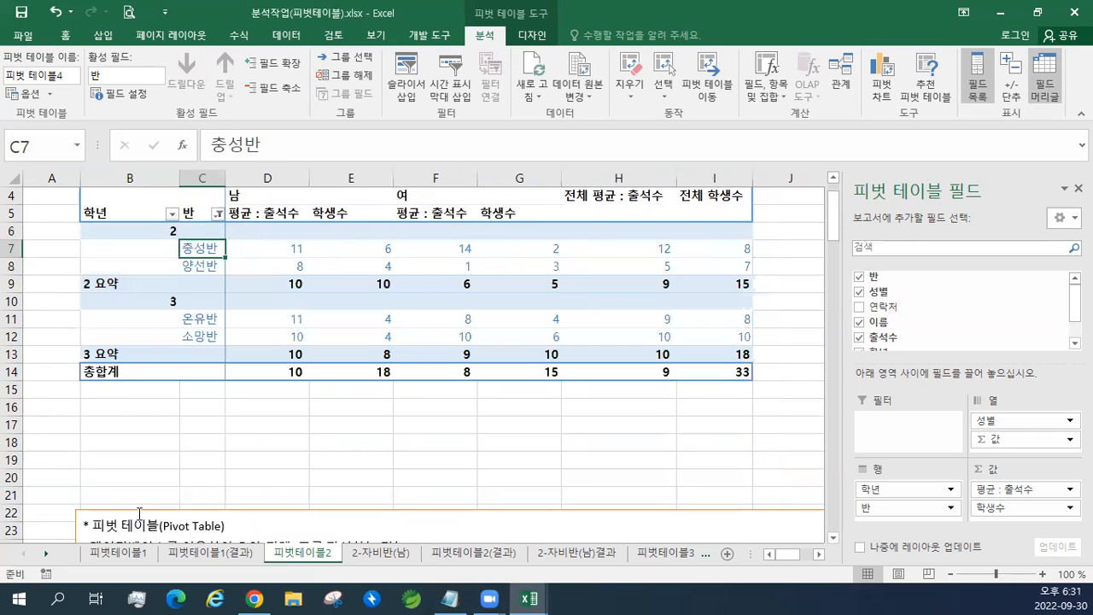
pyautogui.click(219, 214)
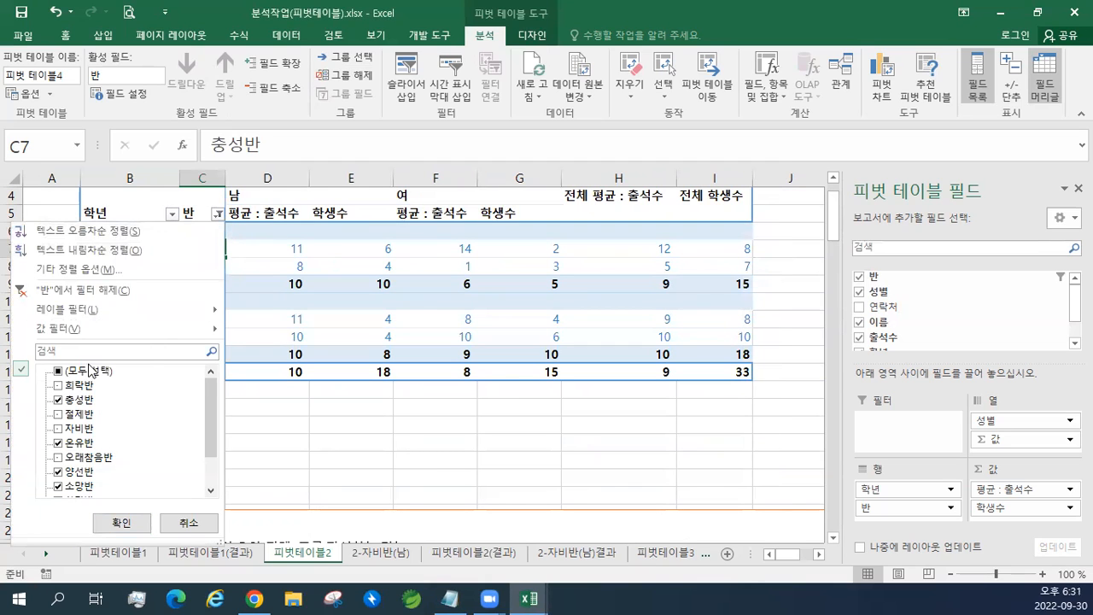
pyautogui.click(167, 287)
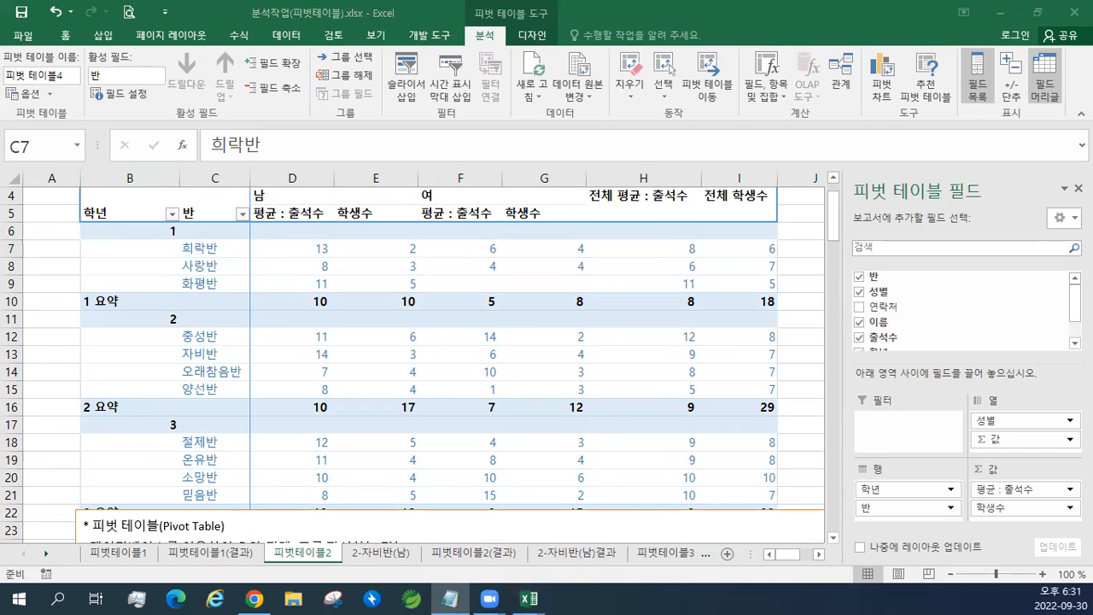
# Toggle the pivot table's expand/collapse (+/-) buttons on and off, leaving them hidden.
pyautogui.click(1012, 100)
pyautogui.click(1012, 100)
pyautogui.click(1011, 100)
pyautogui.click(1012, 99)
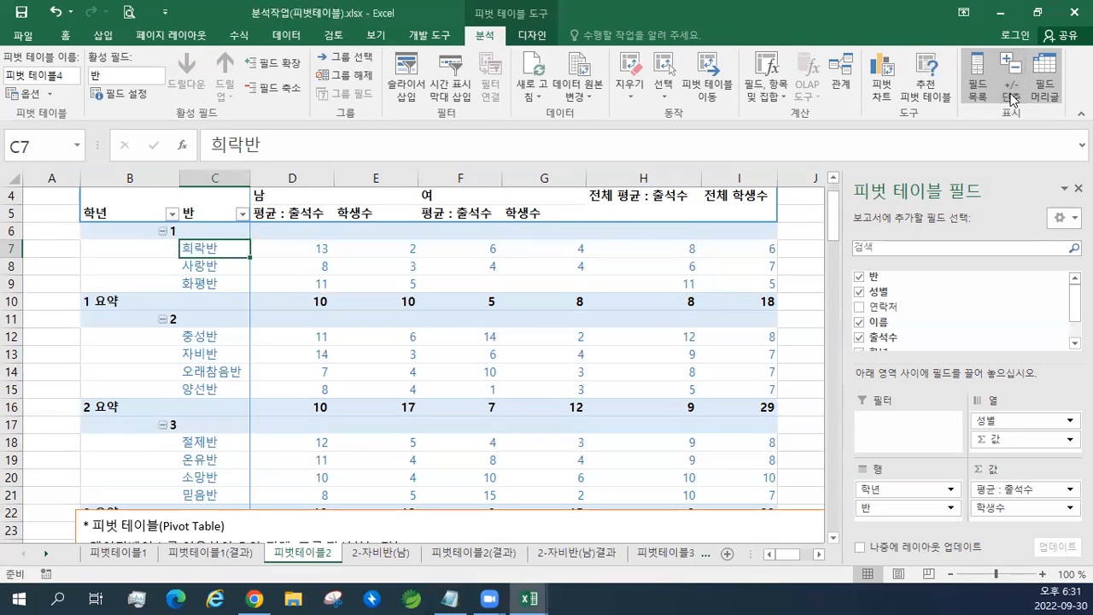
# Review the label merge-and-center and empty-cell display settings in the pivot table options without applying changes.
pyautogui.click(34, 94)
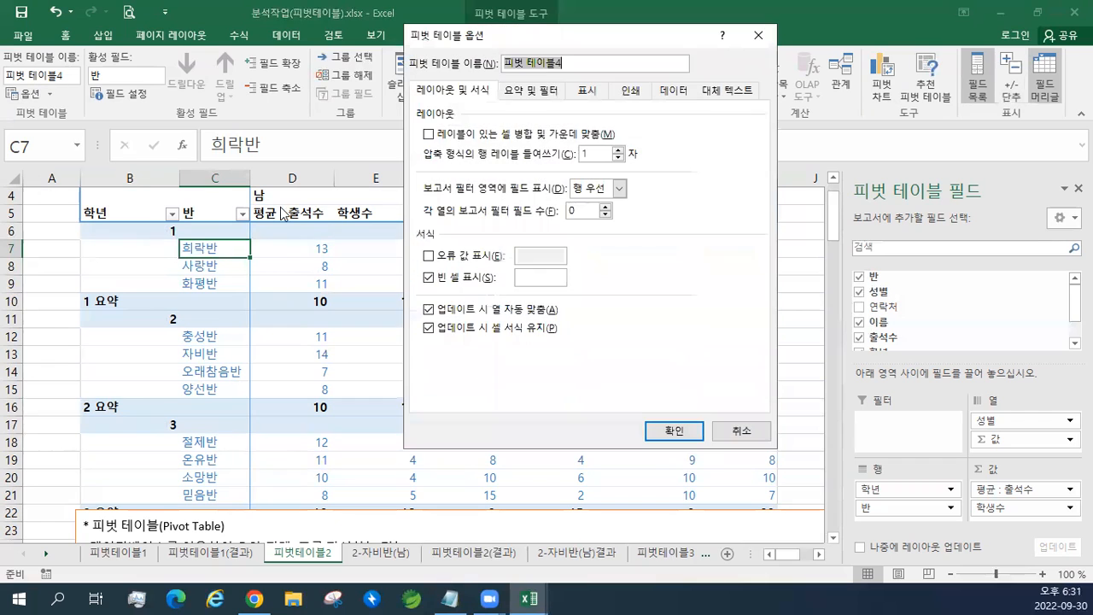
pyautogui.click(496, 143)
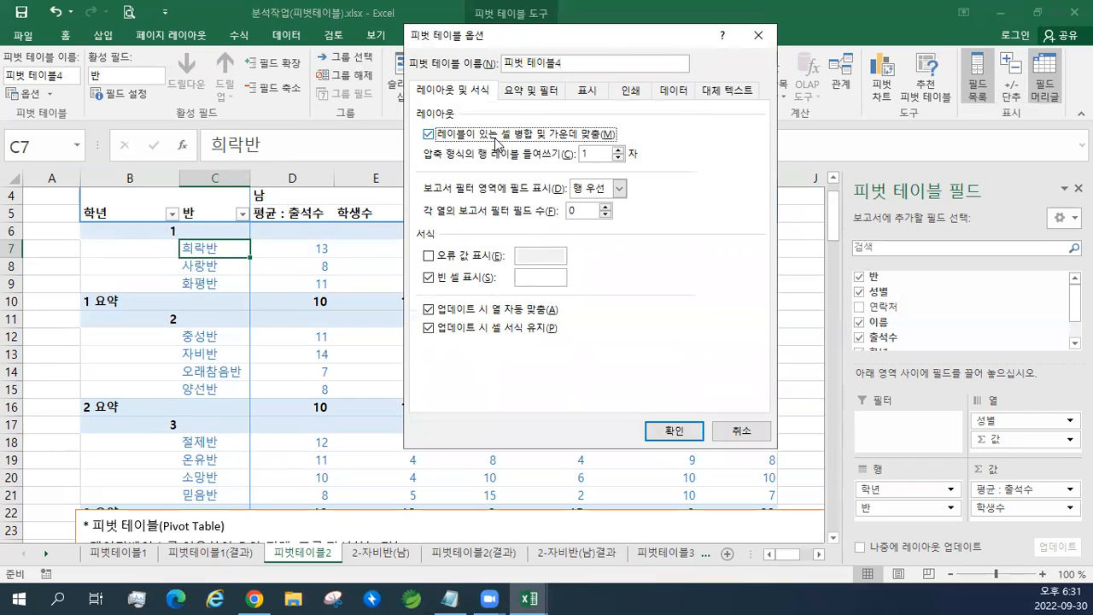
pyautogui.click(539, 279)
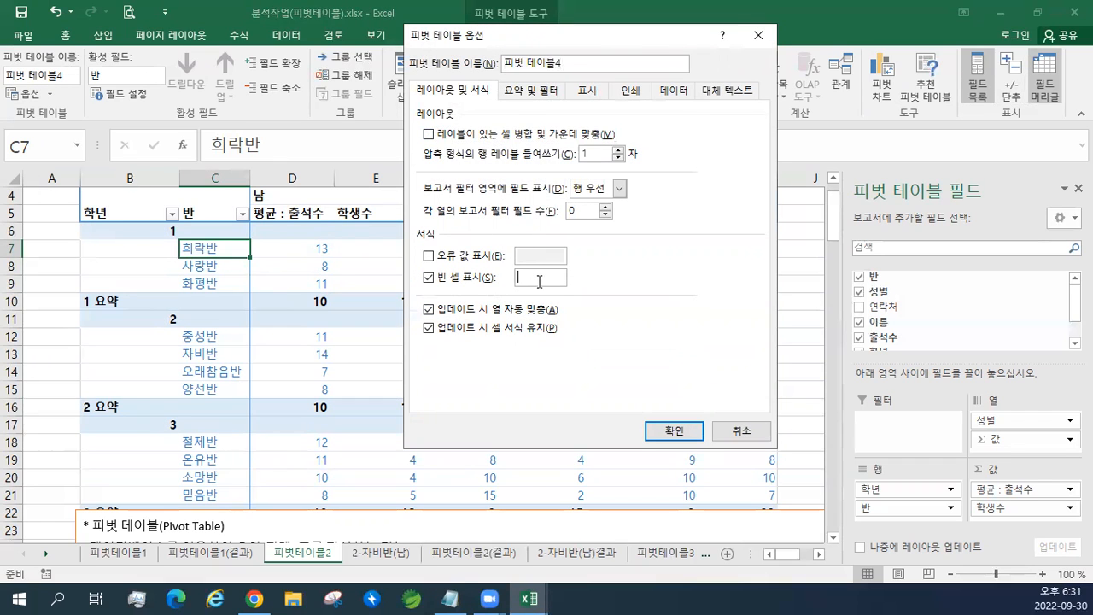
pyautogui.click(741, 432)
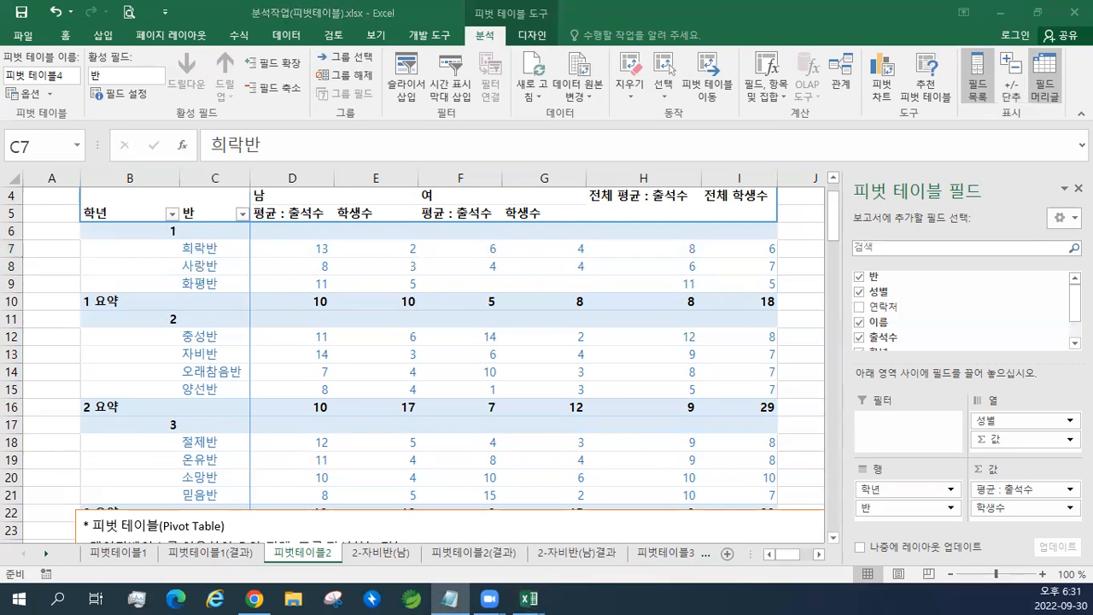
# Review the available subtotal, grand total and report layout choices in the pivot table design options.
pyautogui.click(533, 35)
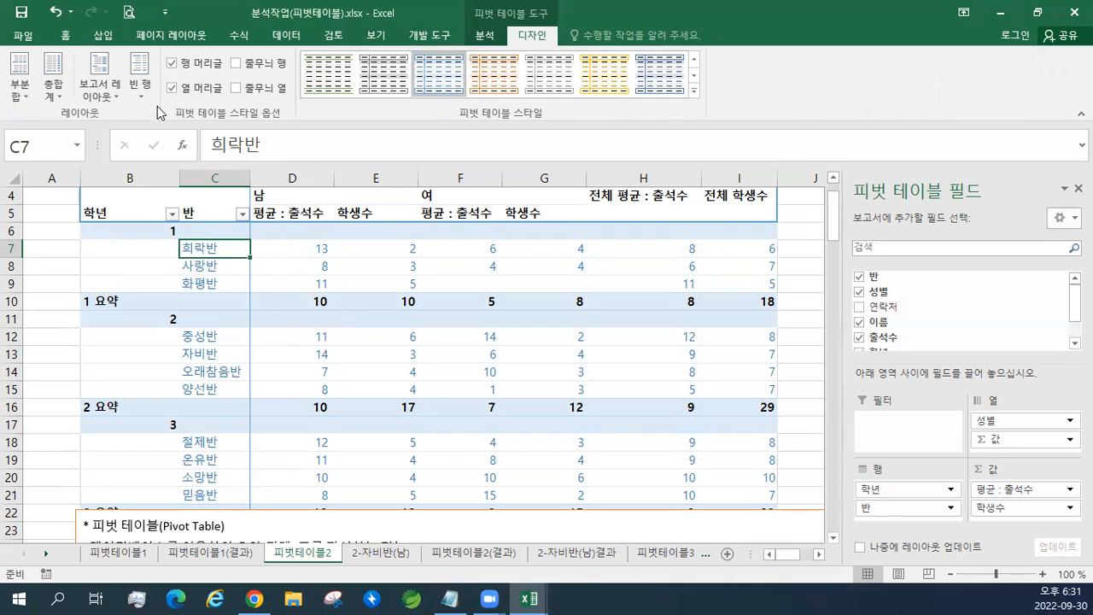
pyautogui.click(19, 85)
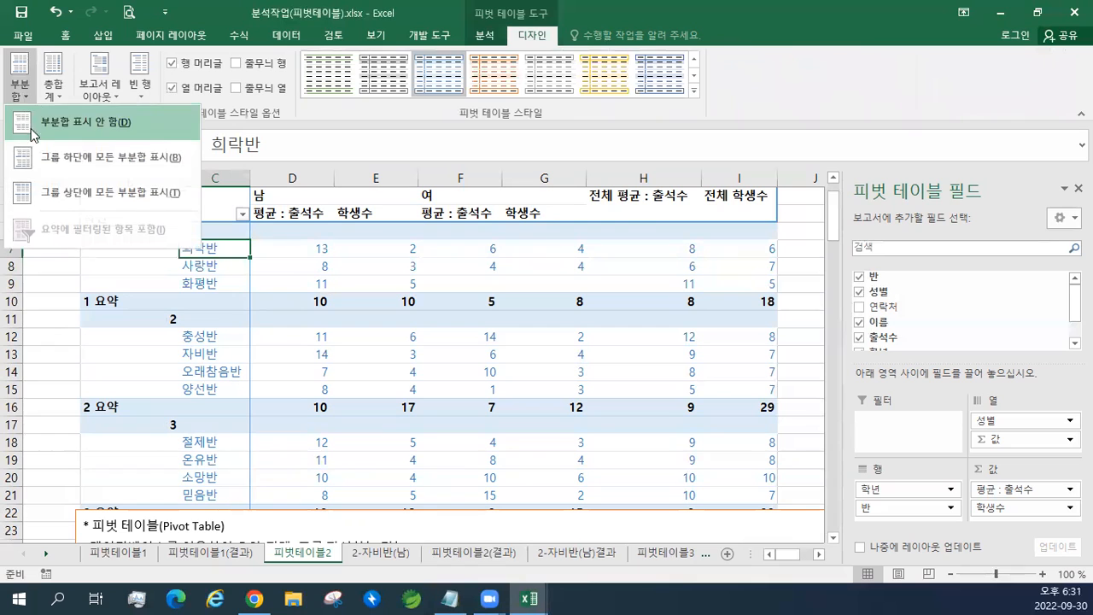
pyautogui.click(209, 10)
pyautogui.click(48, 94)
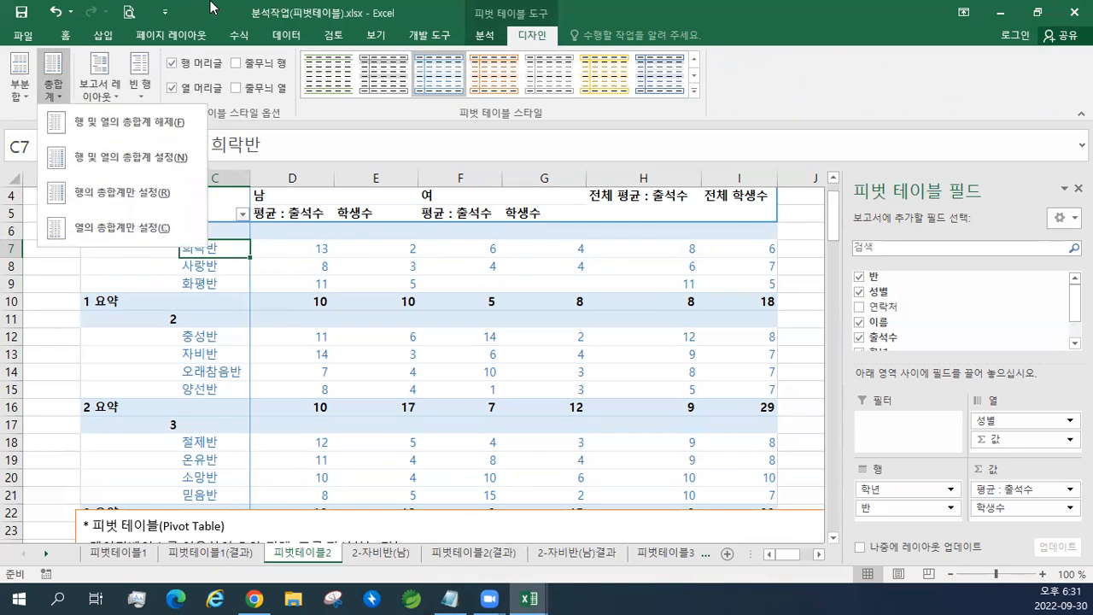
pyautogui.click(211, 7)
pyautogui.click(99, 92)
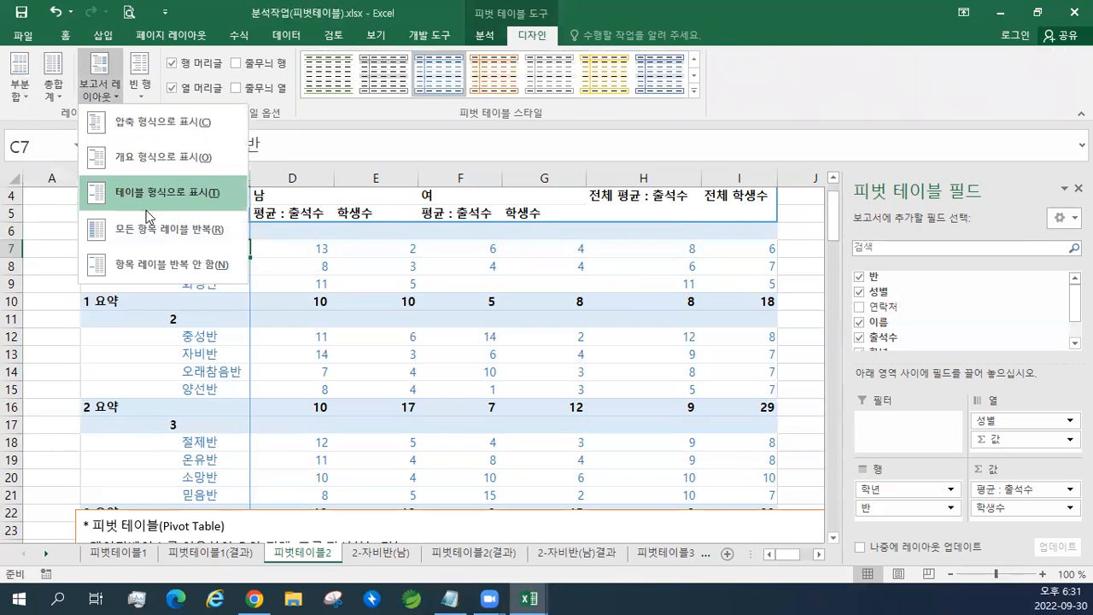
pyautogui.click(241, 3)
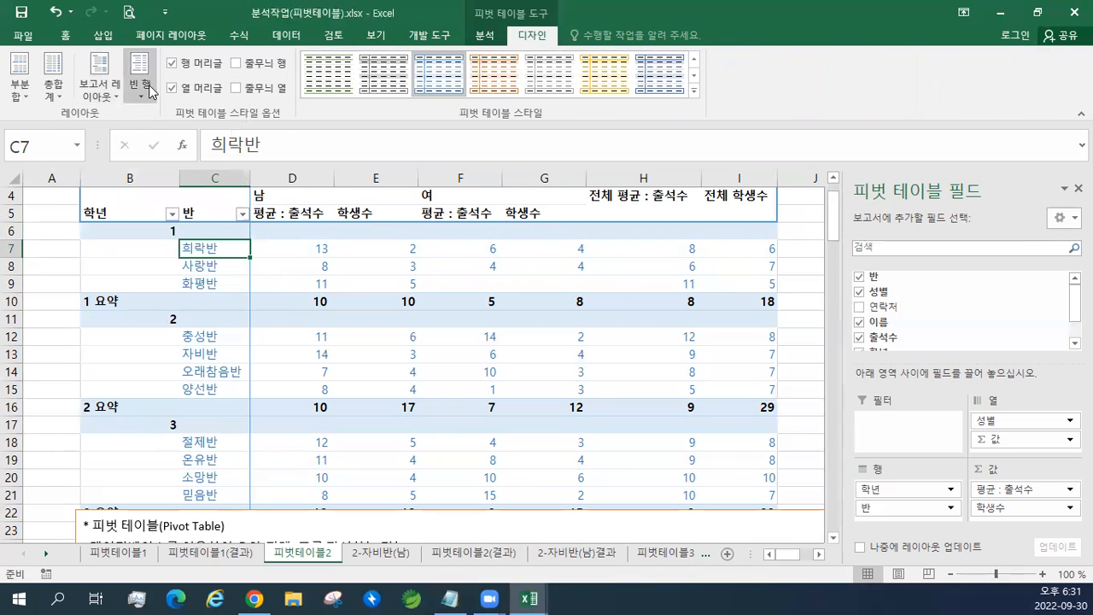
# Insert a blank line after each 학년 group in the pivot table and inspect the added rows.
pyautogui.moveTo(154, 231); pyautogui.dragTo(731, 301)
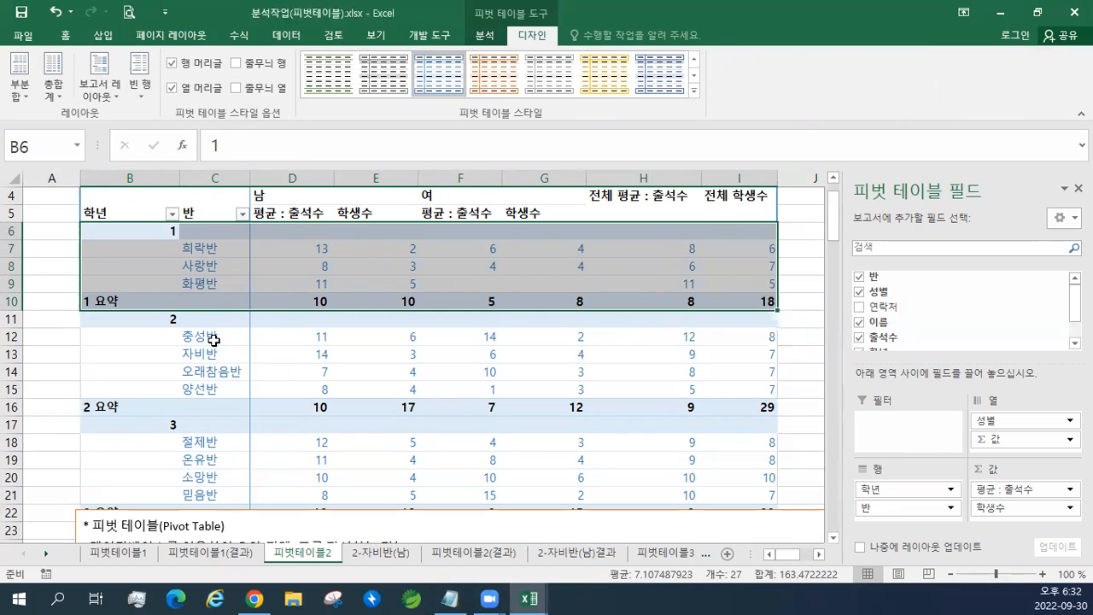
pyautogui.click(152, 323)
pyautogui.click(157, 359)
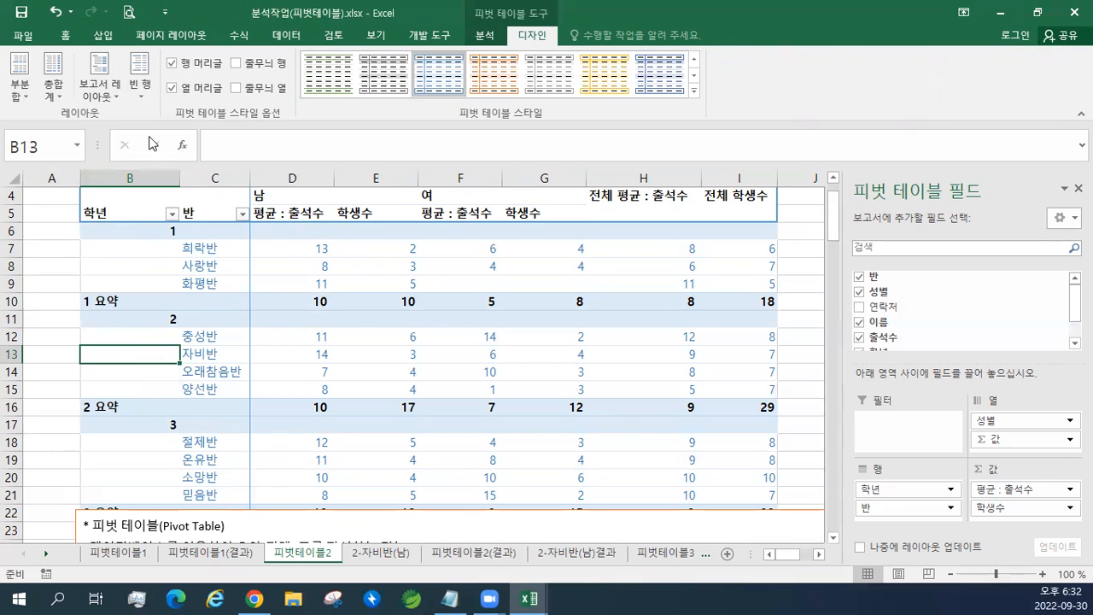
pyautogui.click(139, 93)
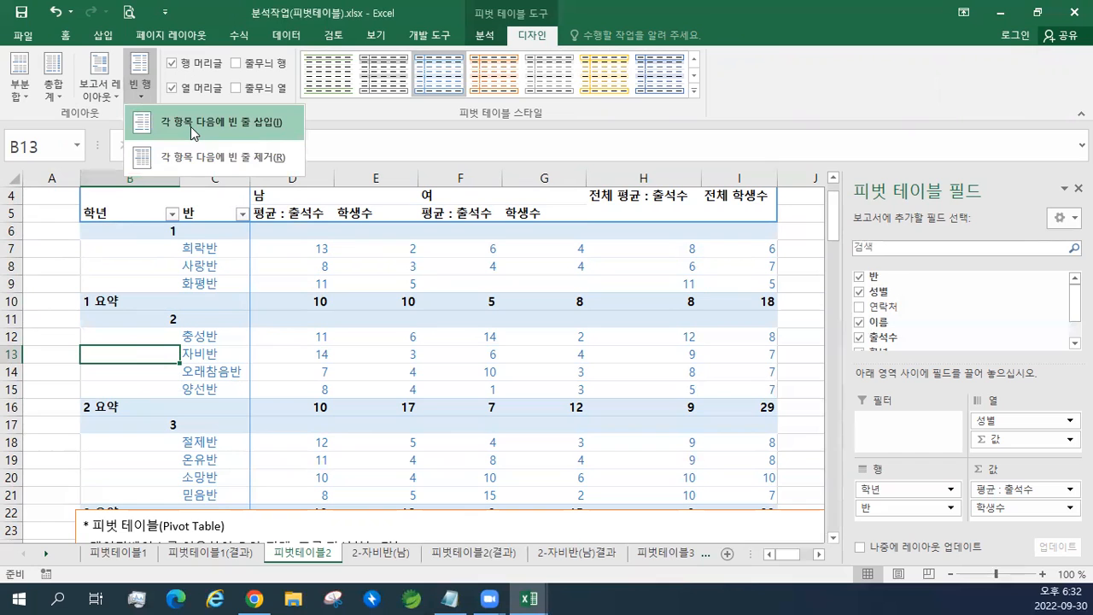
pyautogui.click(191, 127)
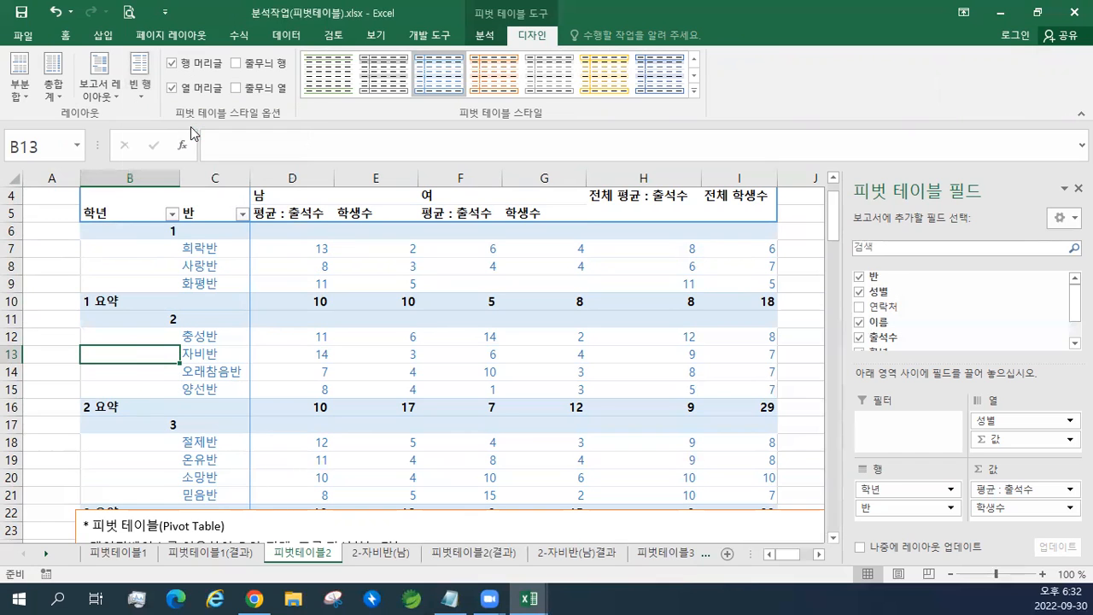
pyautogui.moveTo(207, 319); pyautogui.dragTo(752, 318)
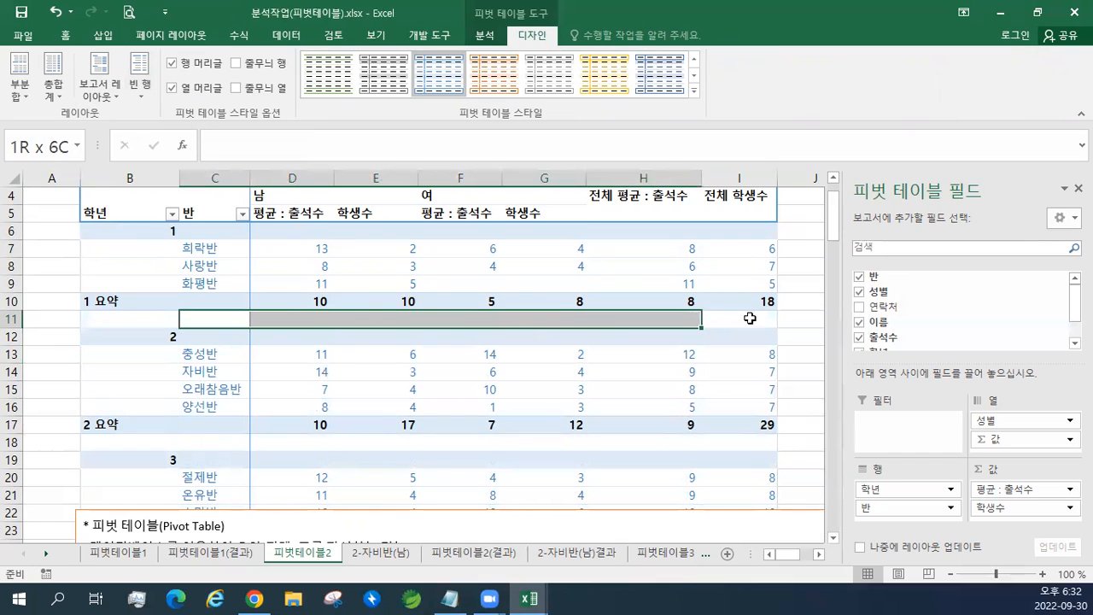
pyautogui.scroll(-1, 202, 371)
pyautogui.moveTo(286, 407); pyautogui.dragTo(359, 402)
pyautogui.click(293, 303)
# Remove the blank lines after each item in the pivot table.
pyautogui.click(143, 93)
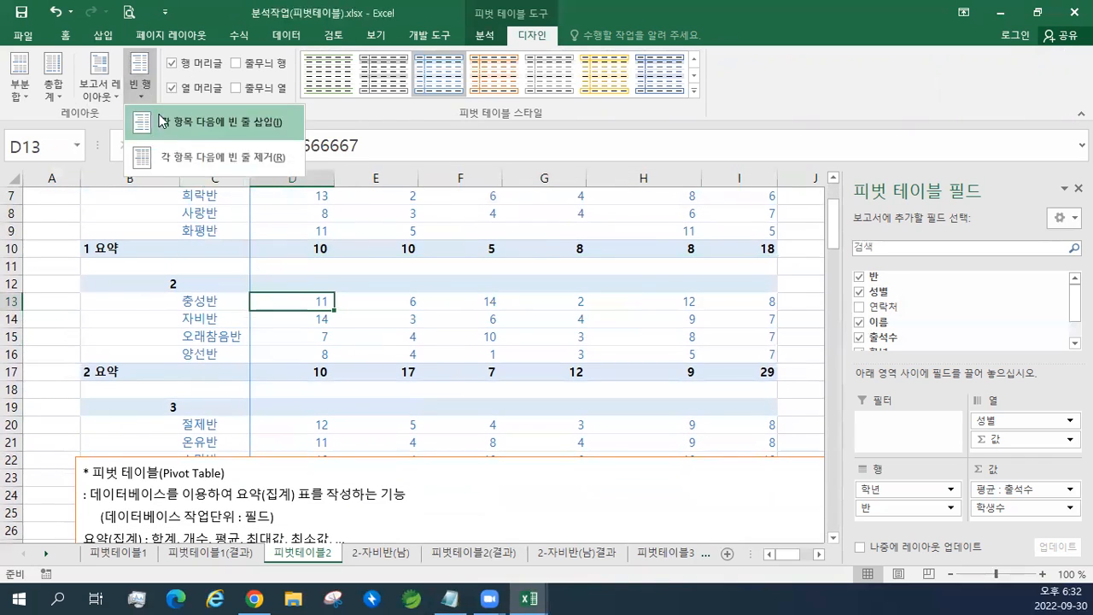
pyautogui.click(187, 167)
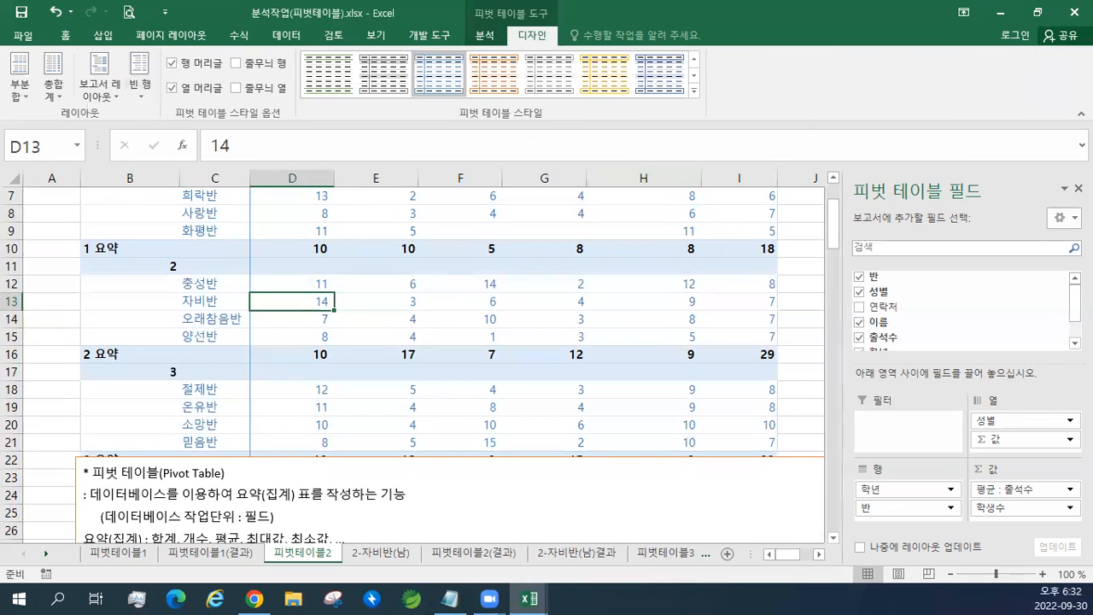
pyautogui.hotkey('alt', 'Tab')
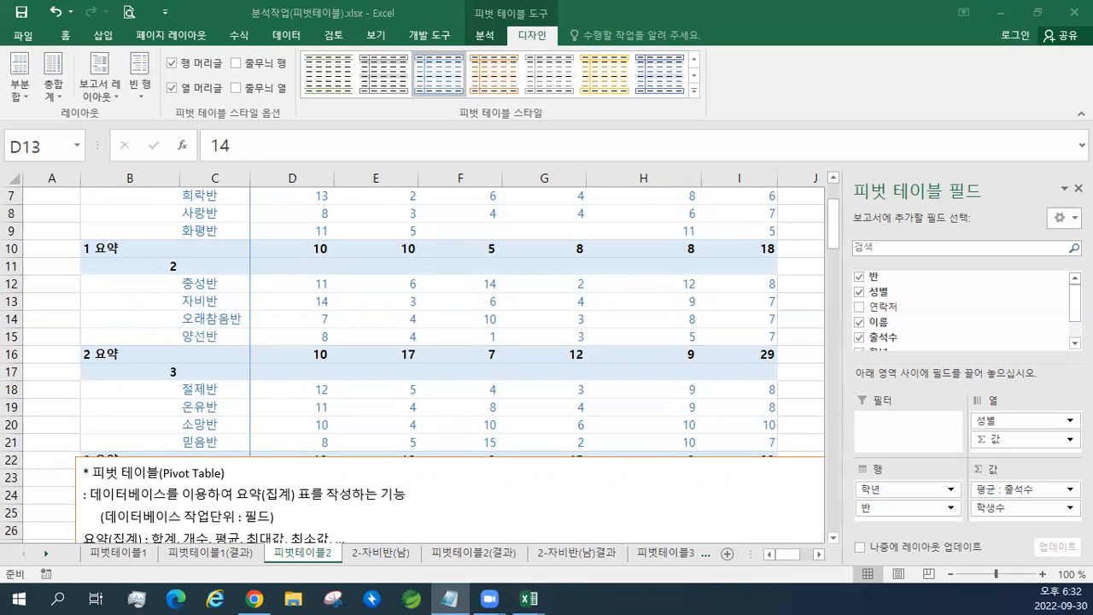
pyautogui.hotkey('alt', 'Tab')
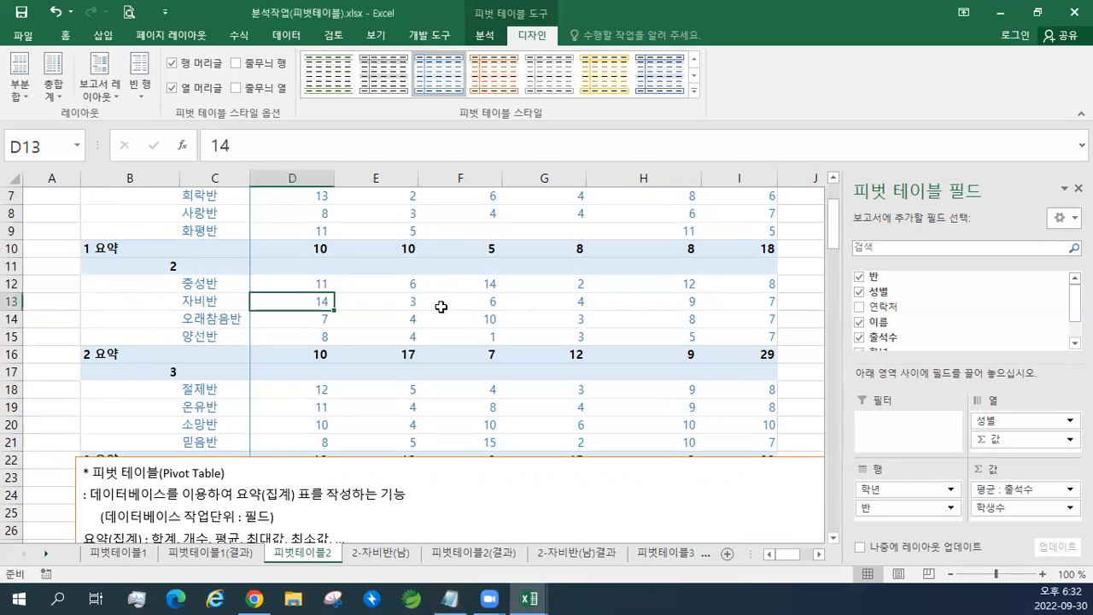
# Move the pivot table explanation text box below the 총합계 row so it no longer covers the table.
pyautogui.scroll(2, 441, 306)
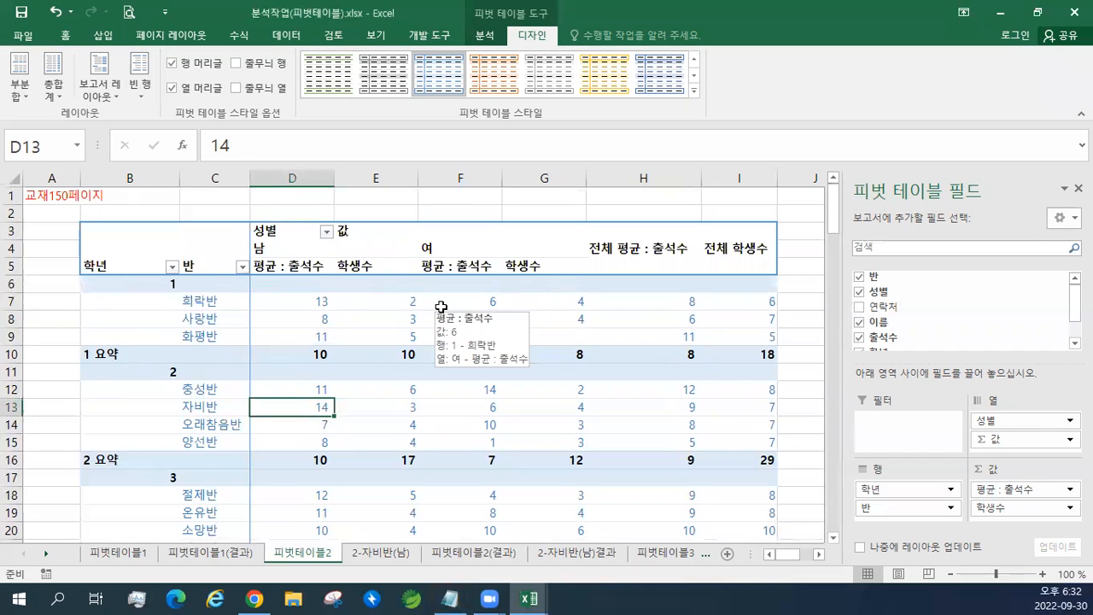
pyautogui.scroll(-2, 490, 320)
pyautogui.scroll(-1, 490, 322)
pyautogui.scroll(1, 491, 322)
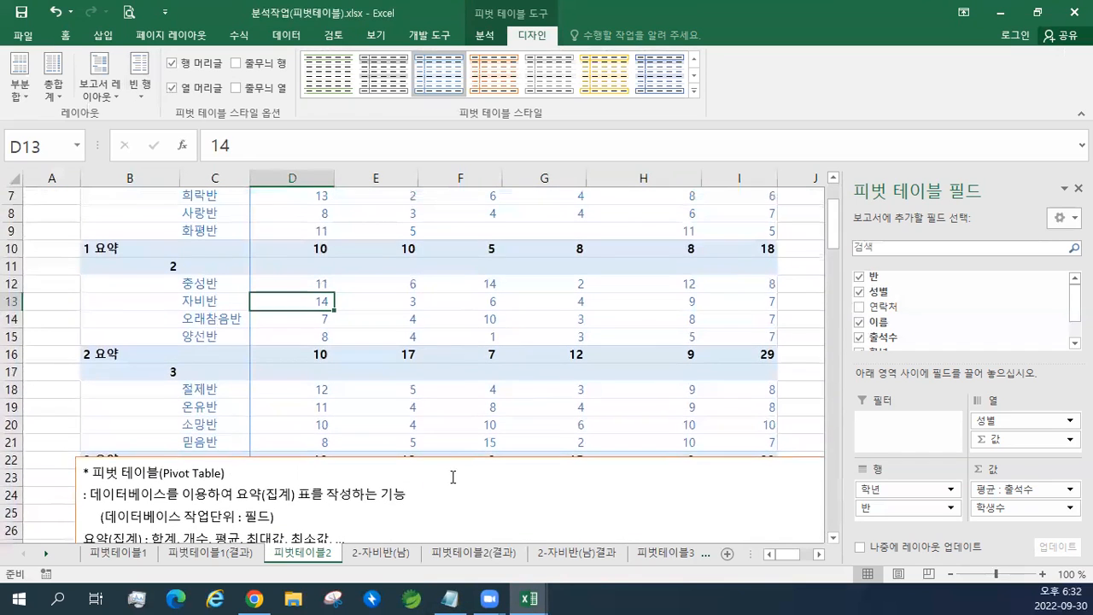
pyautogui.click(445, 456)
pyautogui.moveTo(445, 456); pyautogui.dragTo(453, 517)
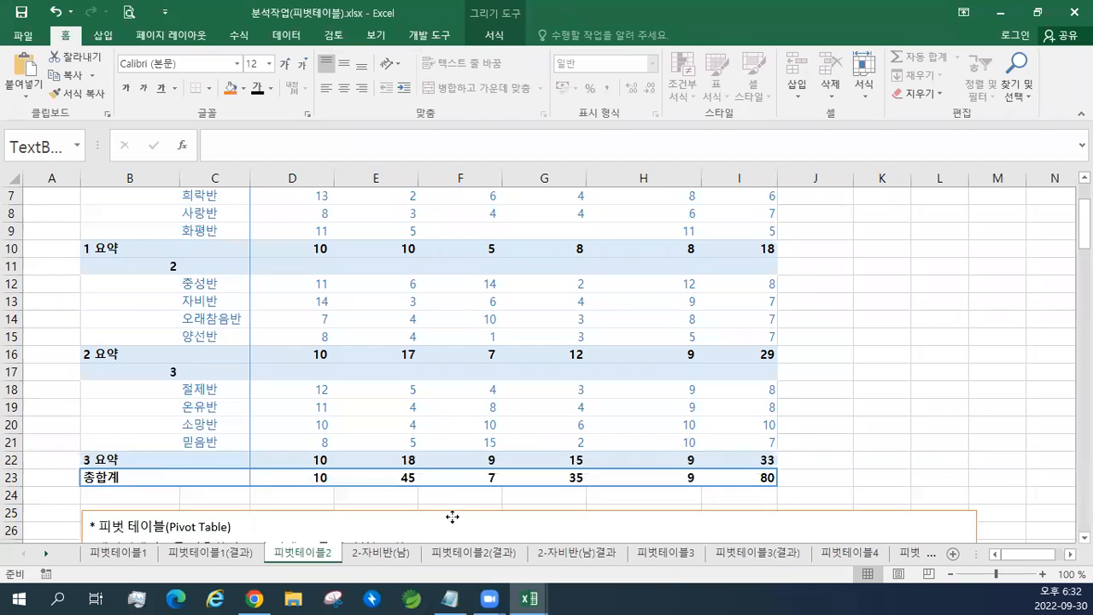
pyautogui.scroll(-1, 453, 351)
pyautogui.click(455, 352)
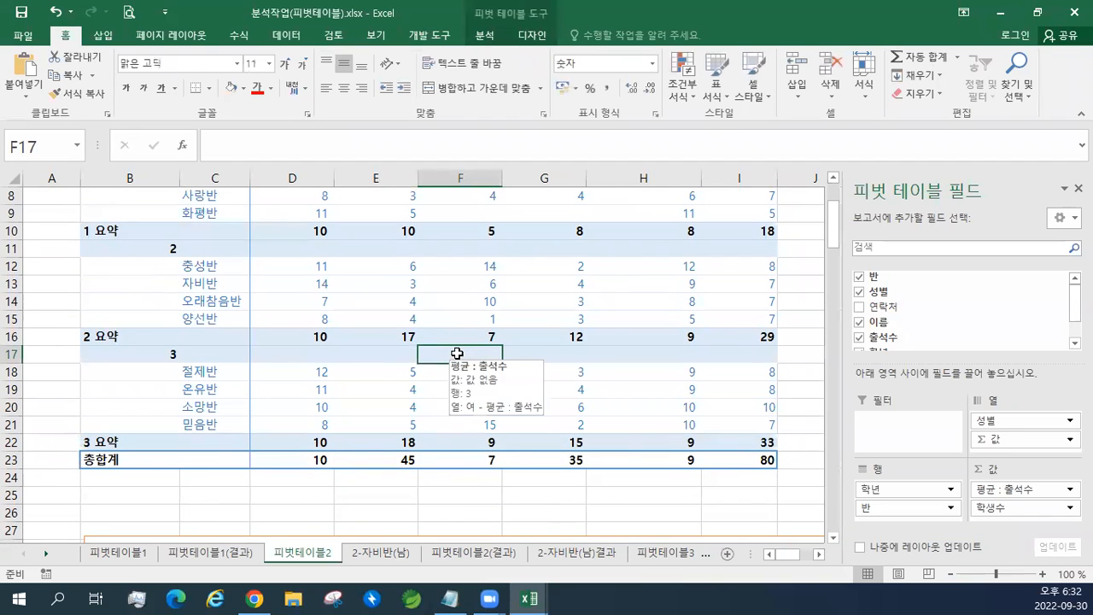
# Open the value field settings for 평균 : 출석수 and review the available 값 표시 형식 choices.
pyautogui.scroll(-3, 457, 353)
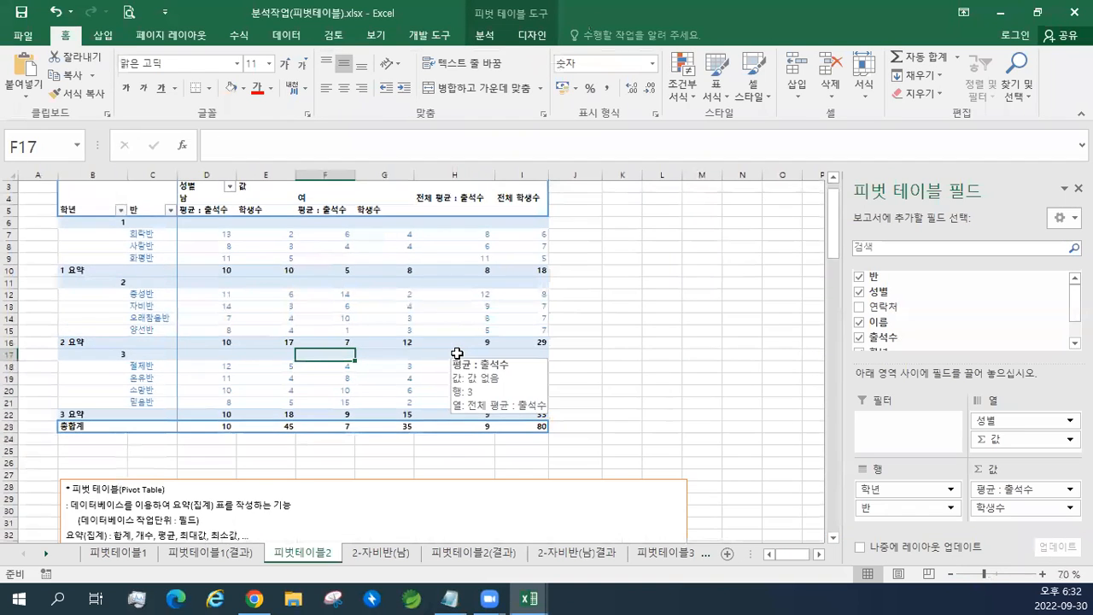
pyautogui.scroll(1, 457, 353)
pyautogui.scroll(2, 457, 352)
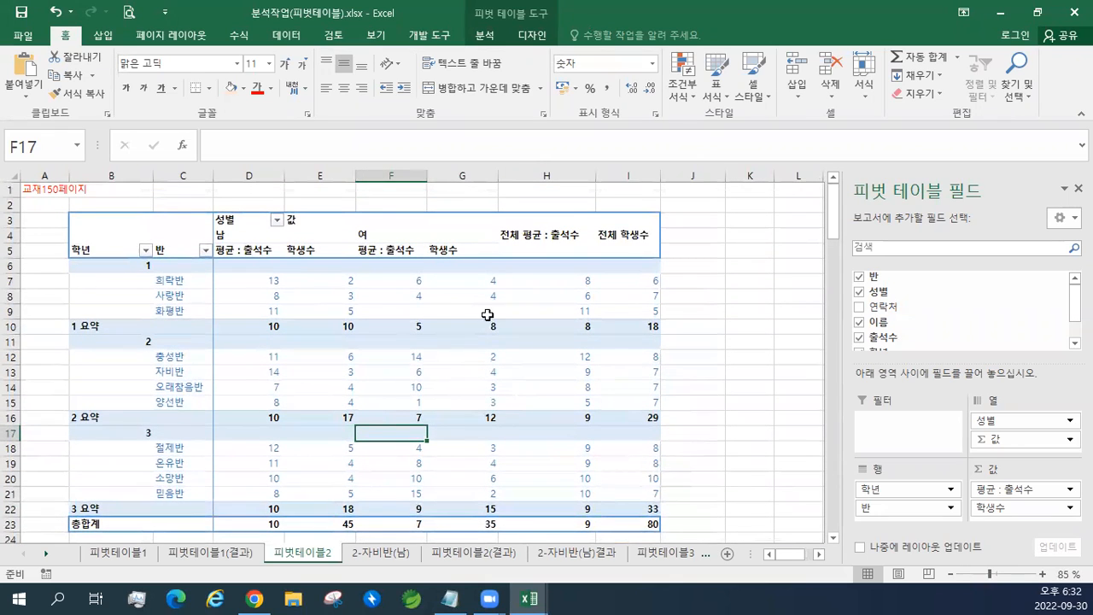
pyautogui.click(832, 539)
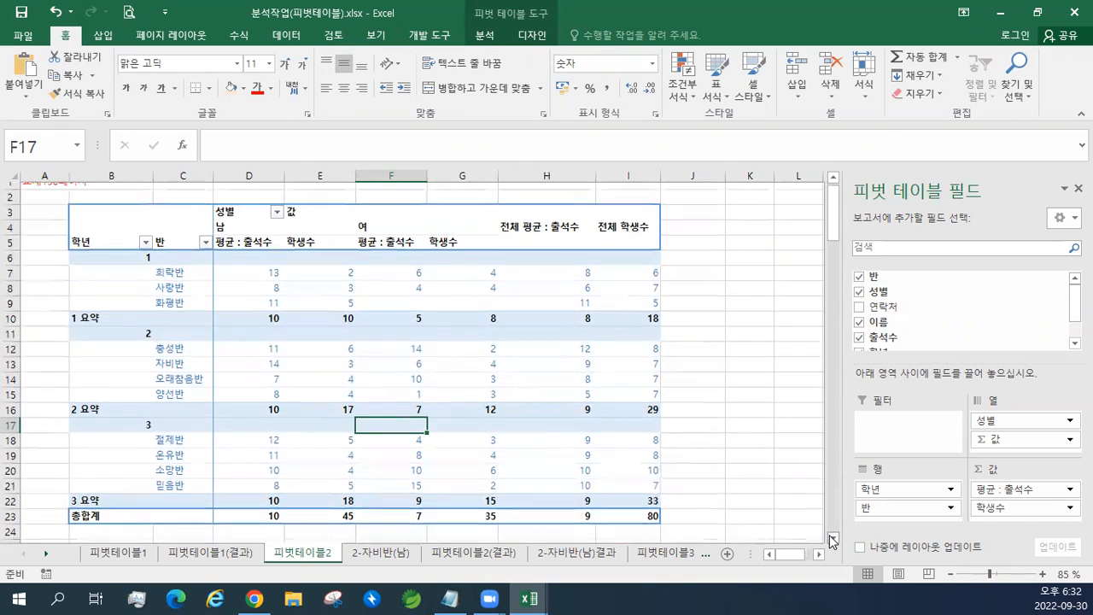
pyautogui.click(318, 296)
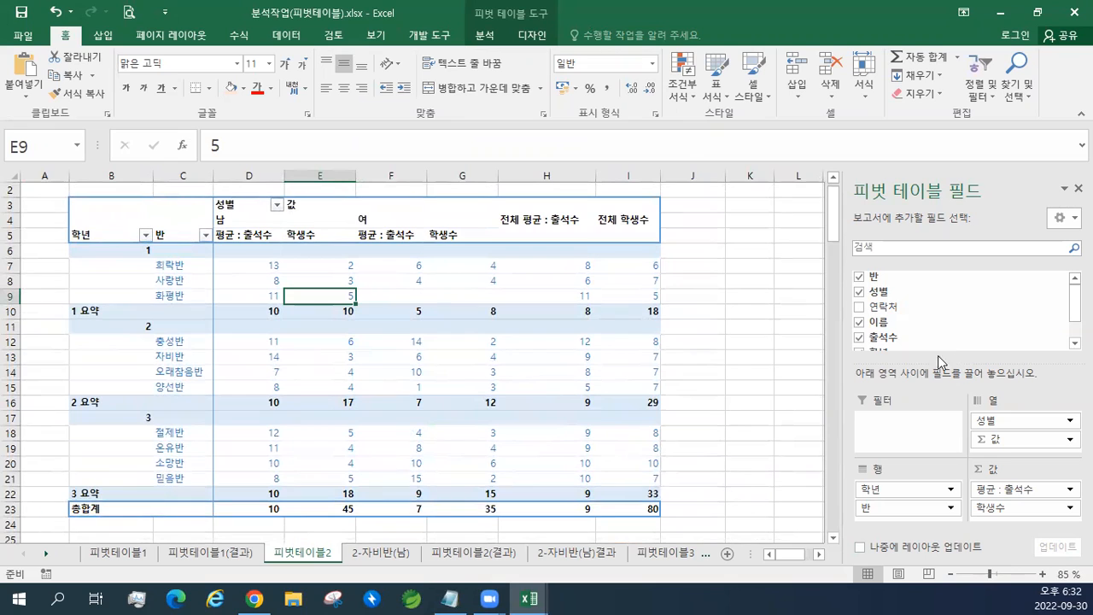
pyautogui.click(266, 270)
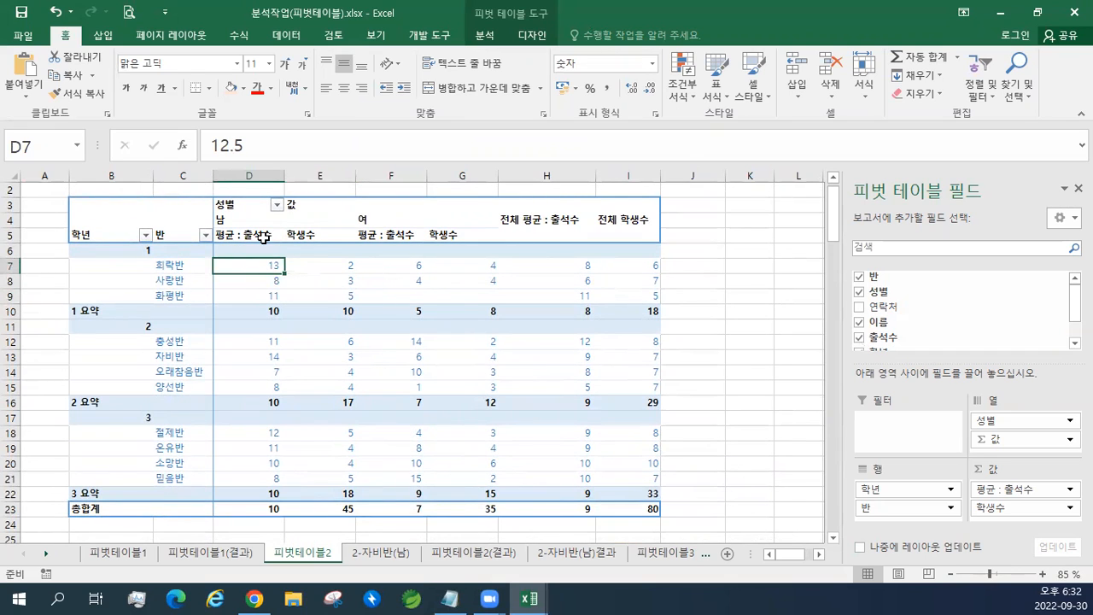
pyautogui.moveTo(258, 267)
pyautogui.click(484, 35)
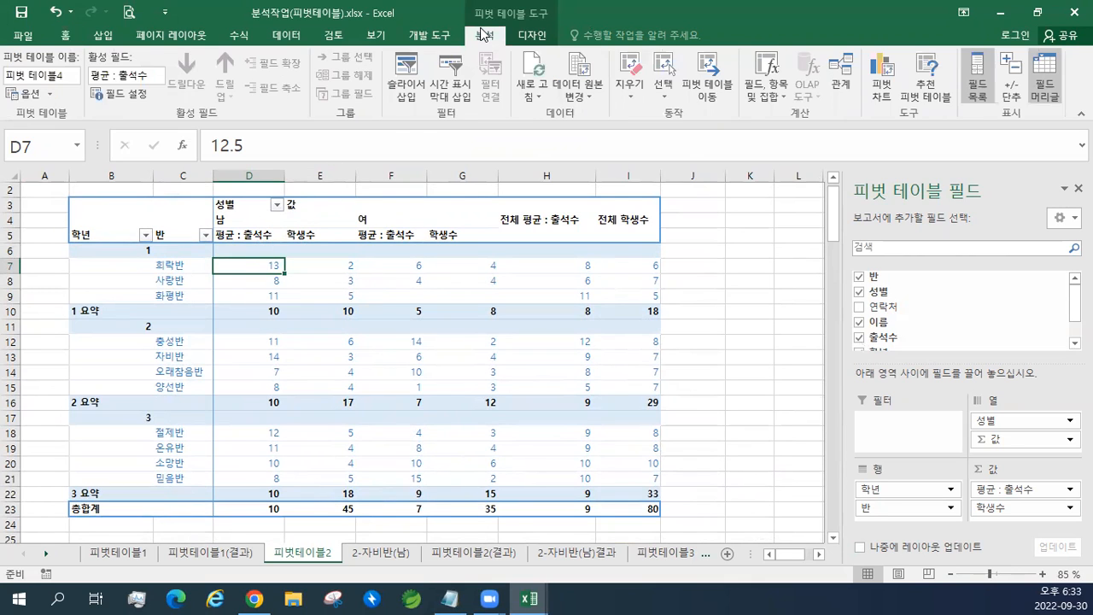
pyautogui.click(131, 95)
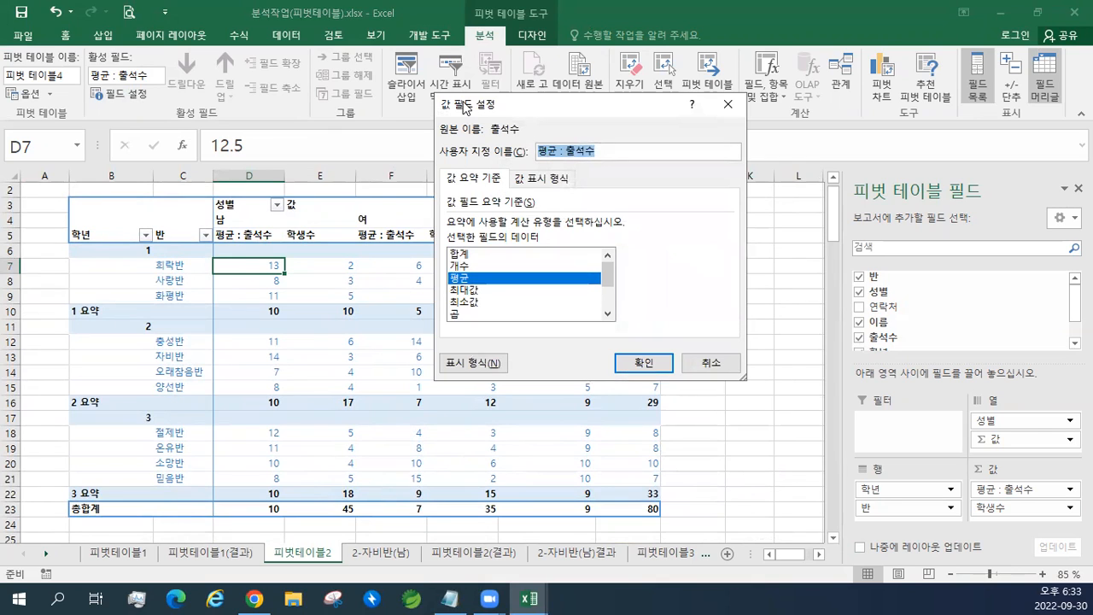
pyautogui.click(535, 181)
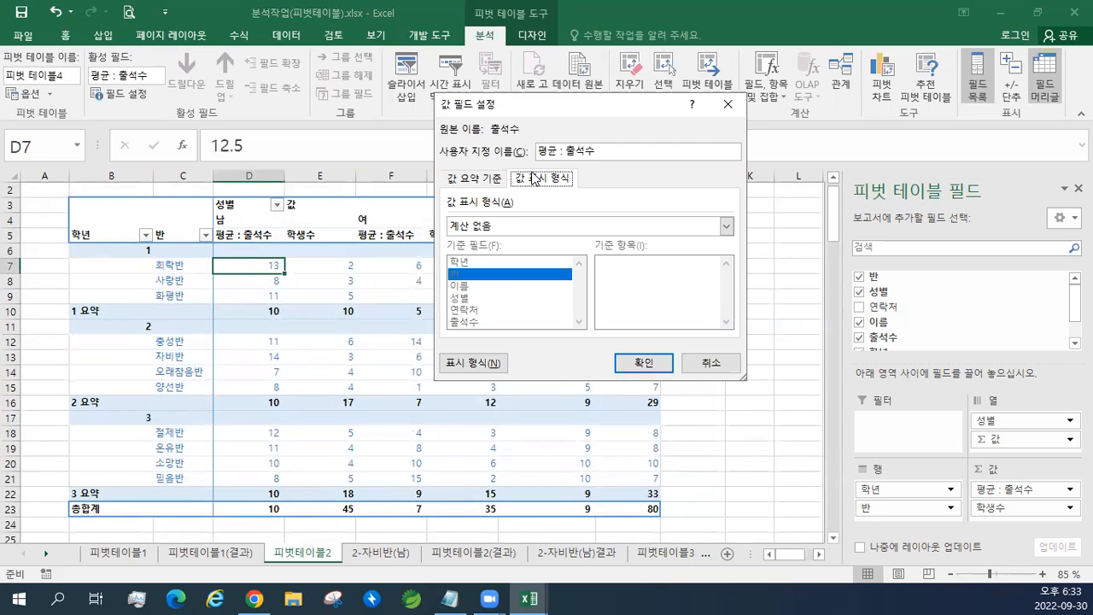
pyautogui.click(532, 229)
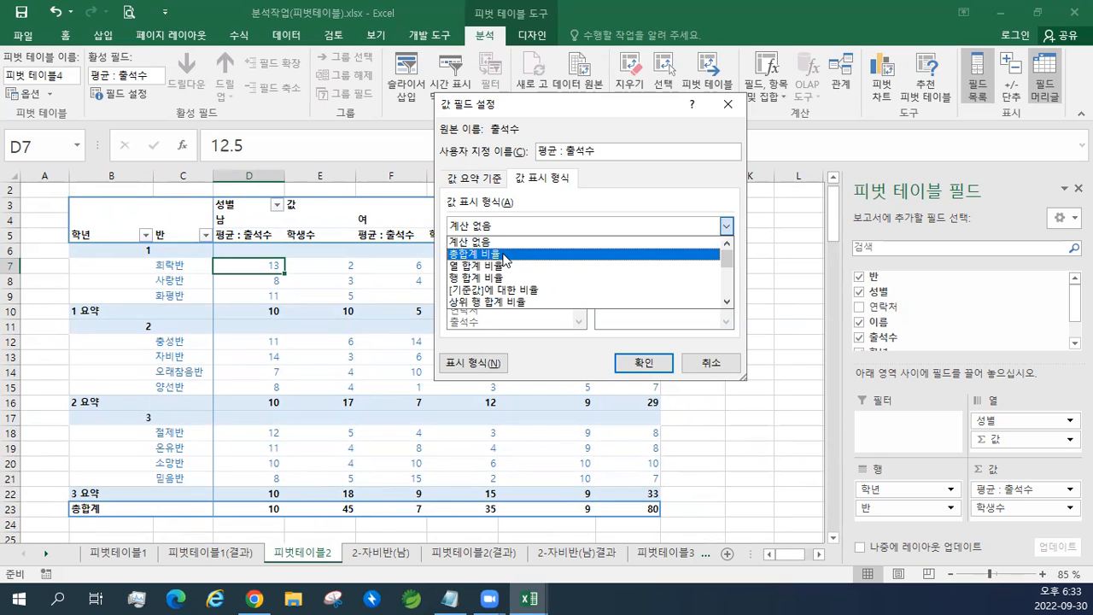
pyautogui.click(548, 104)
pyautogui.moveTo(553, 108); pyautogui.dragTo(858, 103)
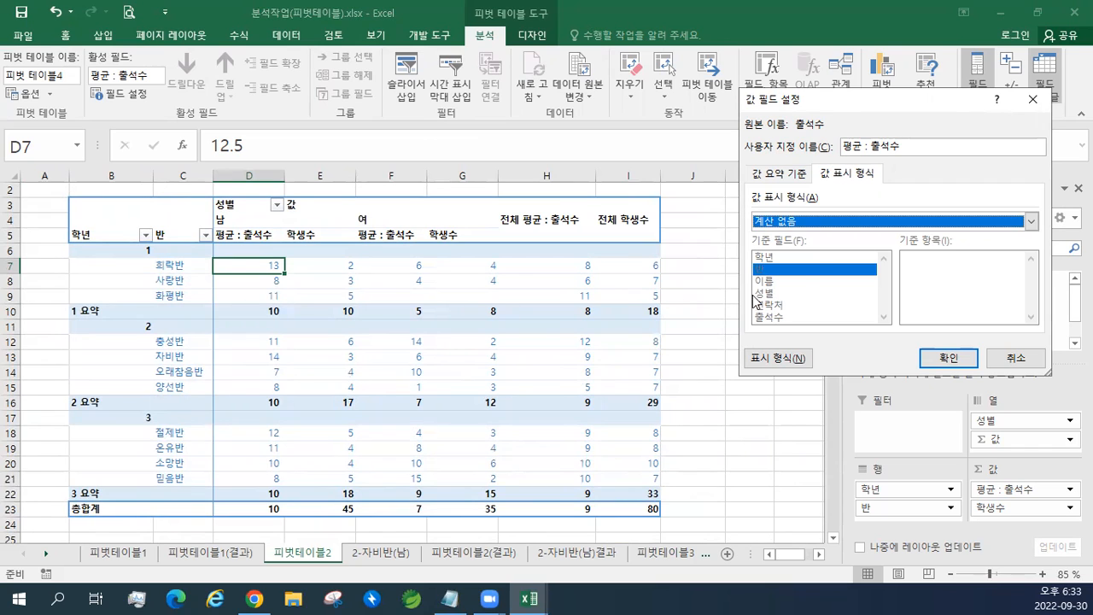
# Show the 평균 : 출석수 values as a percentage of the grand total (총합계 비율).
pyautogui.click(795, 222)
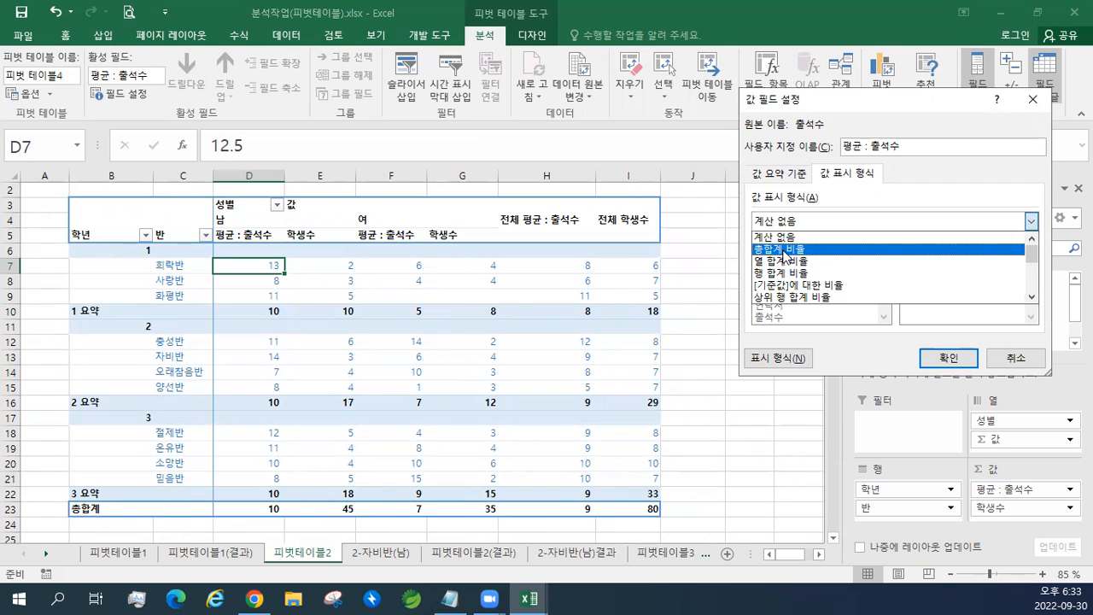
pyautogui.click(783, 251)
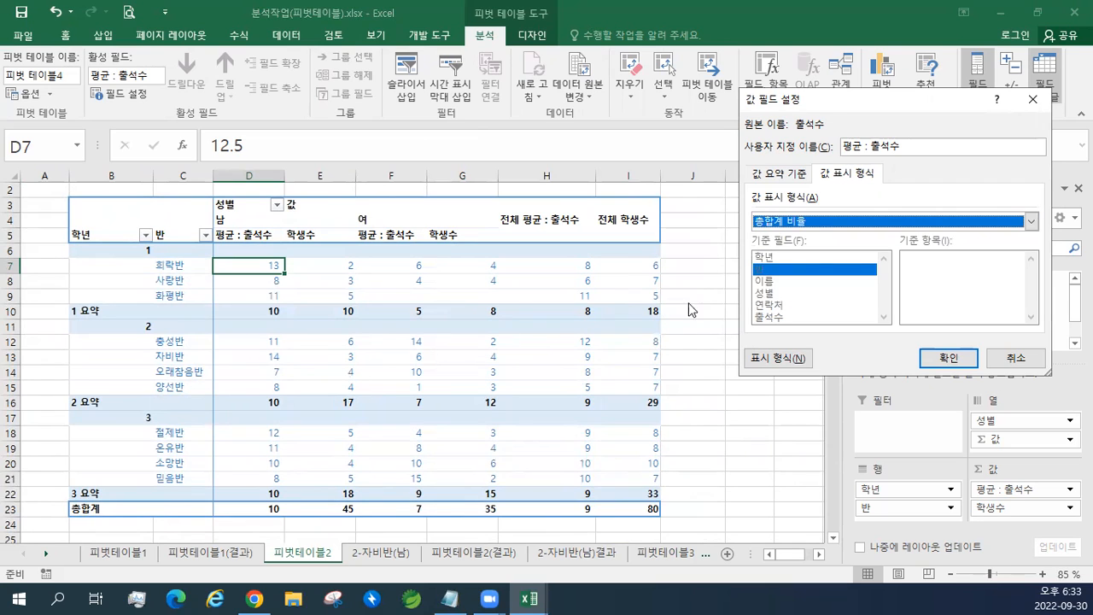
pyautogui.click(768, 221)
pyautogui.click(768, 223)
pyautogui.click(951, 363)
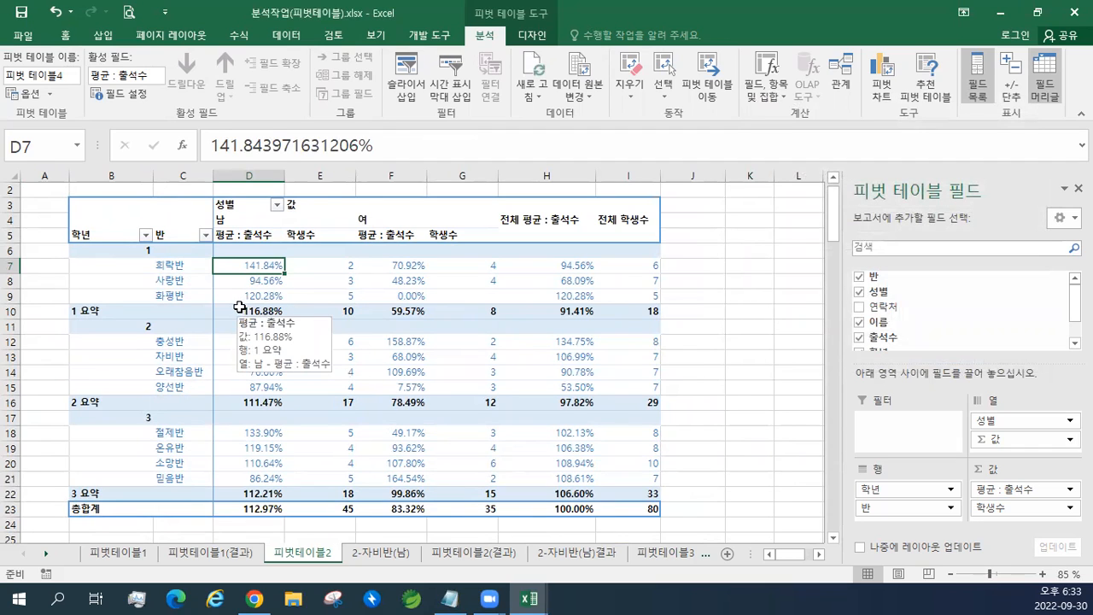
# Reset the value display of 평균 : 출석수 to 계산 없음.
pyautogui.click(240, 309)
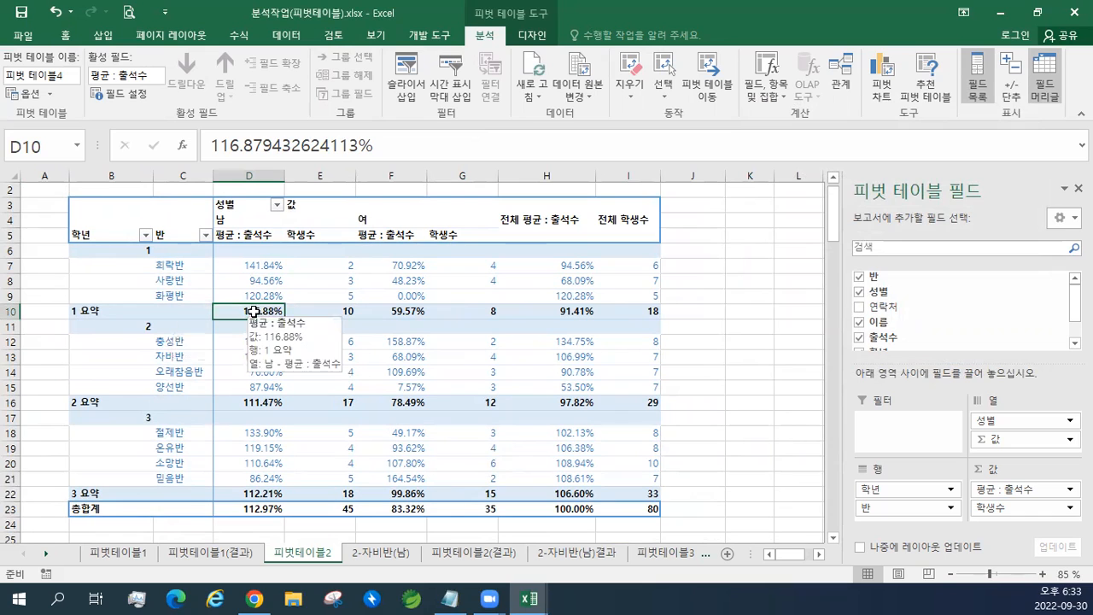
pyautogui.click(130, 96)
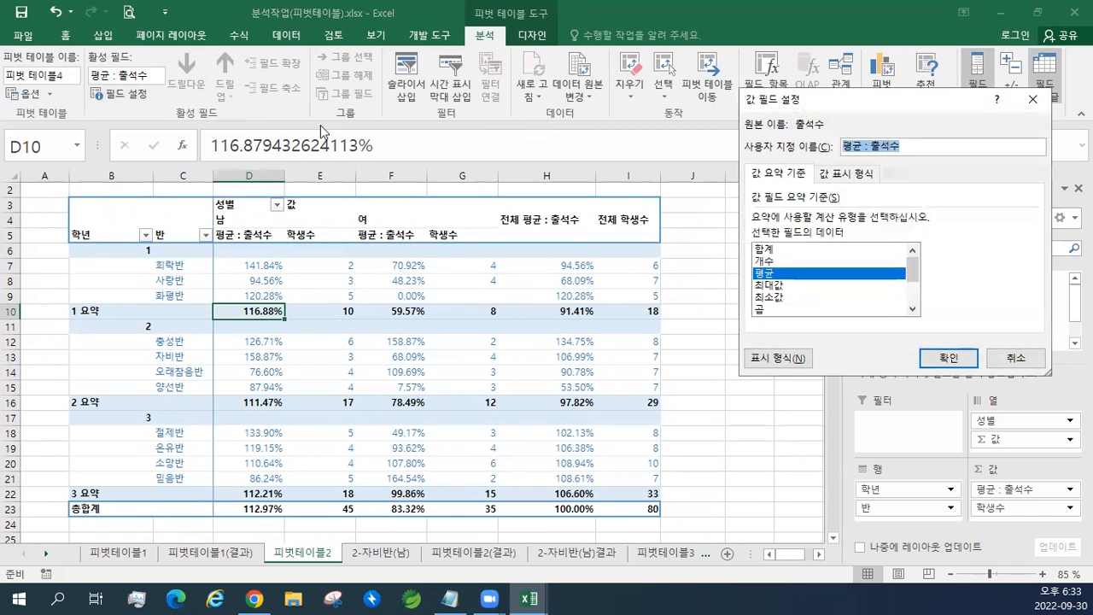
pyautogui.click(849, 174)
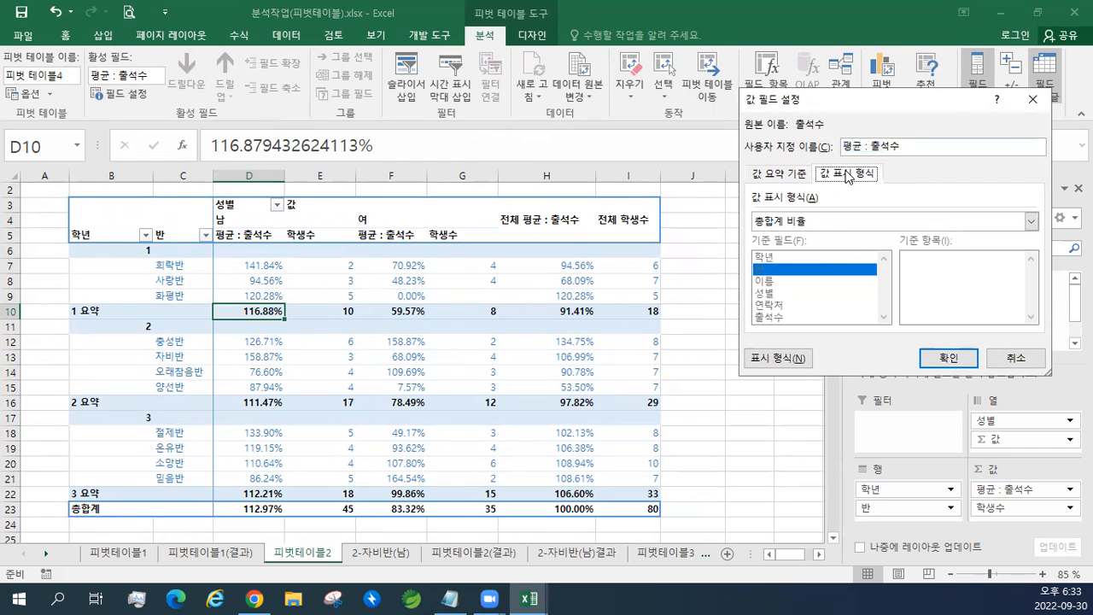
pyautogui.click(815, 222)
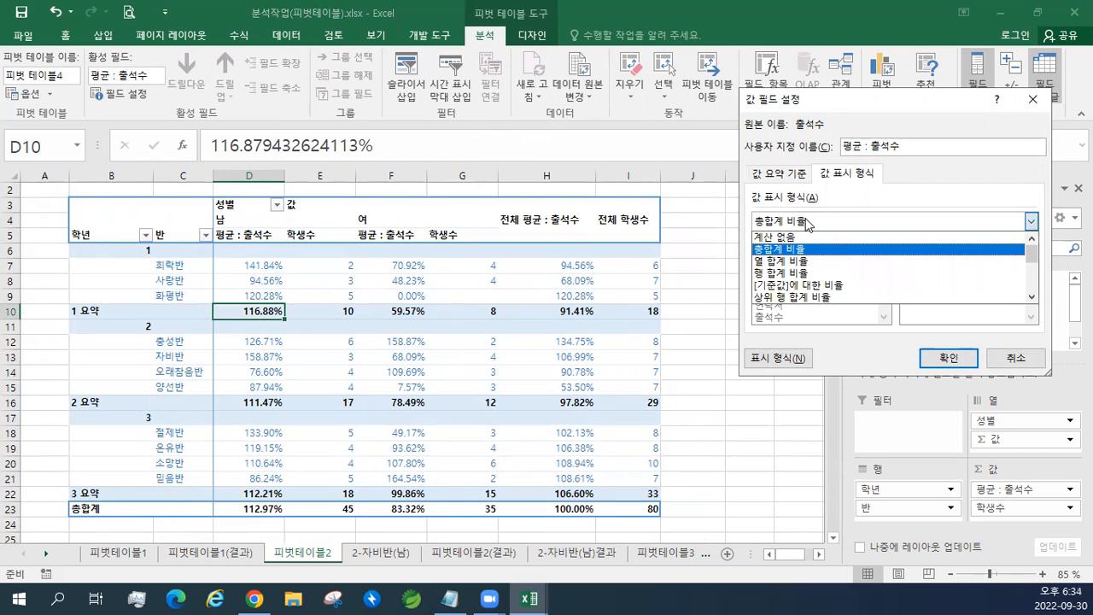
pyautogui.scroll(-3, 824, 261)
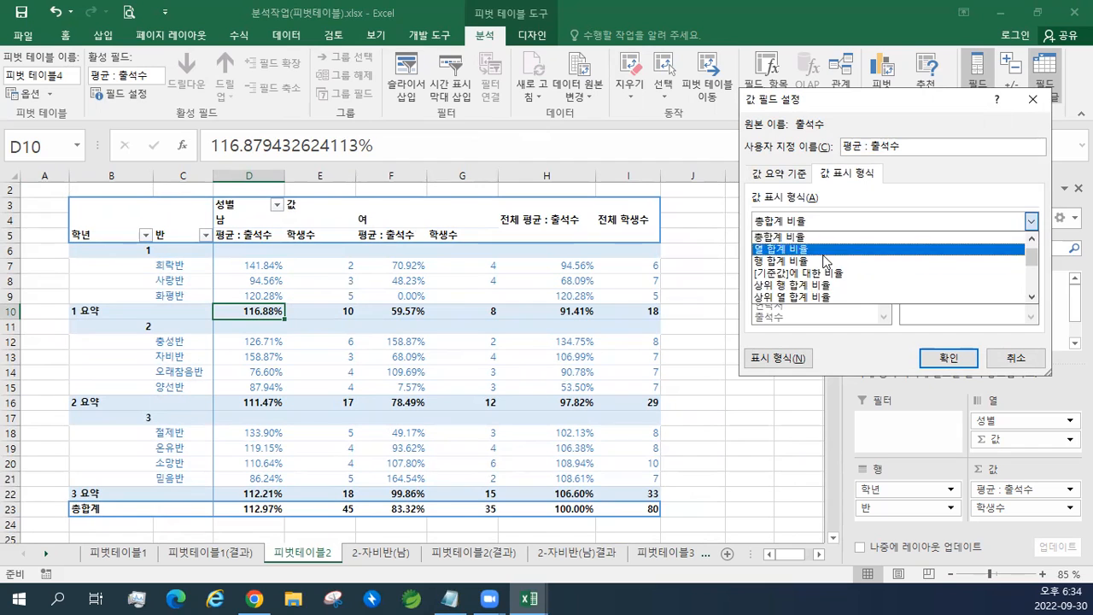
pyautogui.scroll(3, 824, 261)
pyautogui.scroll(1, 786, 256)
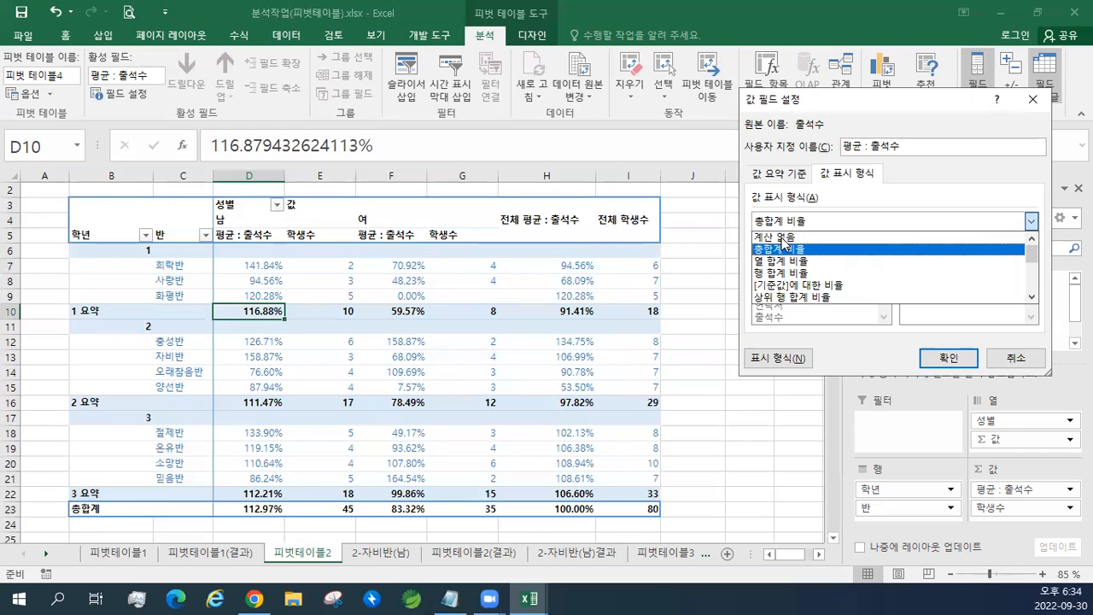
pyautogui.click(786, 240)
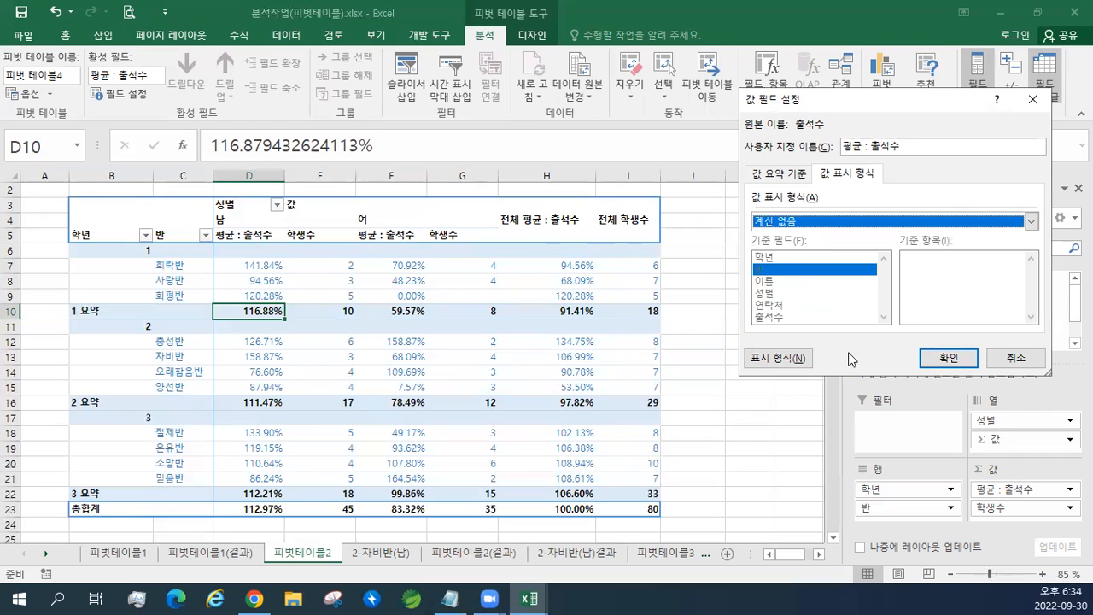
pyautogui.click(949, 359)
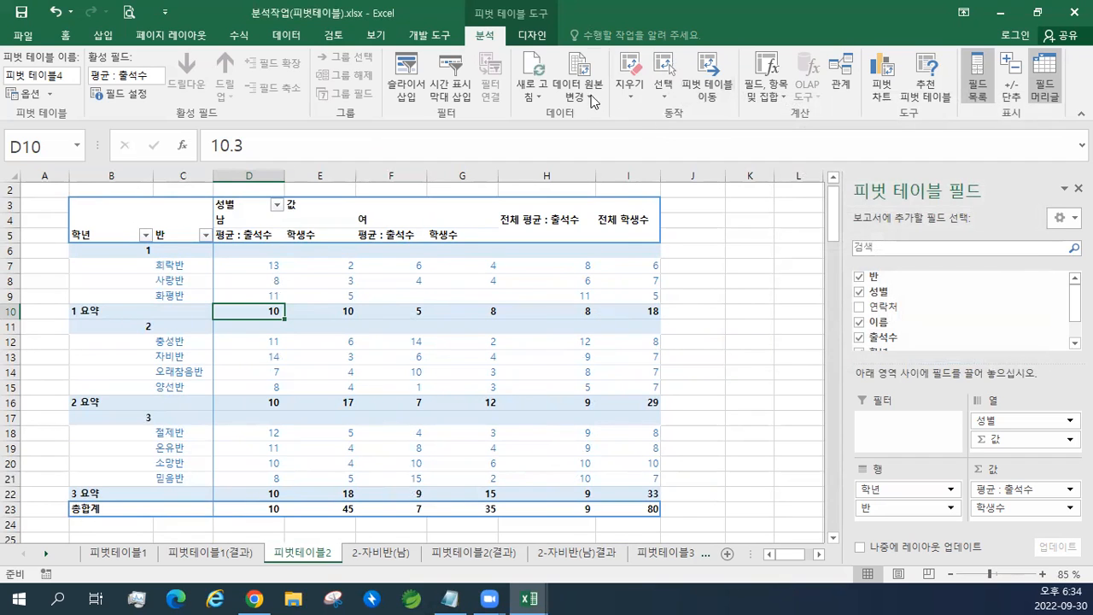
# Show the 평균 : 출석수 values as a percentage of the column total (열 합계 비율).
pyautogui.click(126, 99)
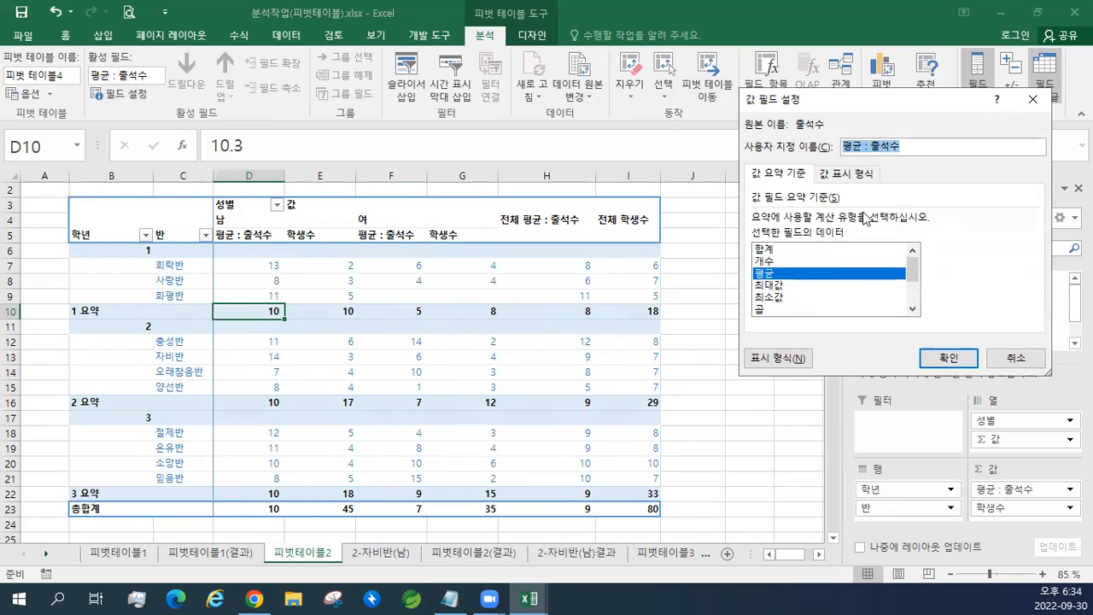
pyautogui.click(851, 175)
pyautogui.click(825, 223)
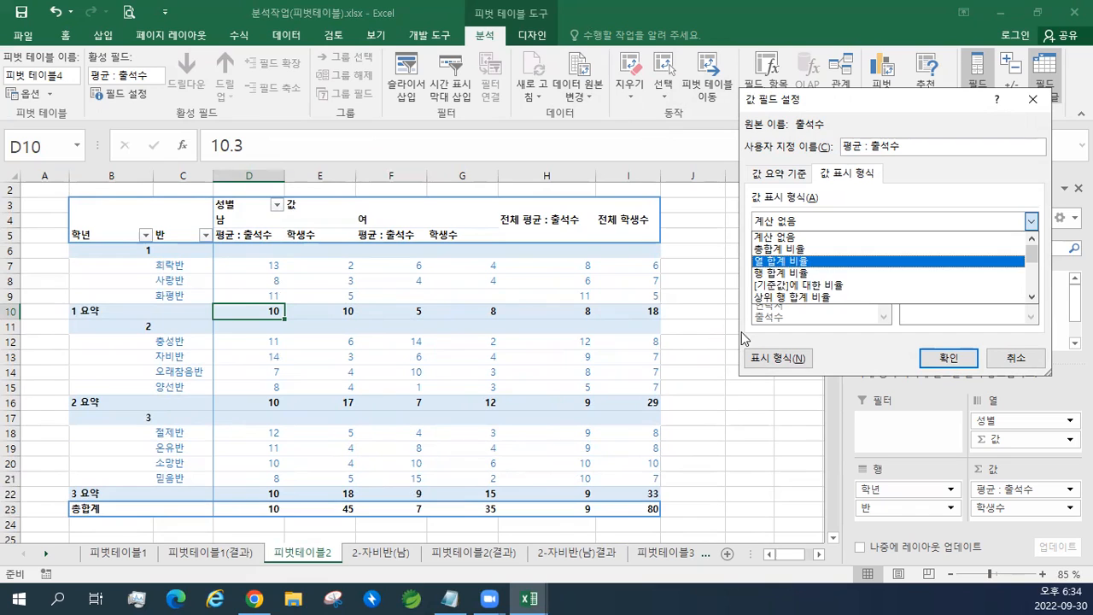
pyautogui.press('Down')
pyautogui.press('Down')
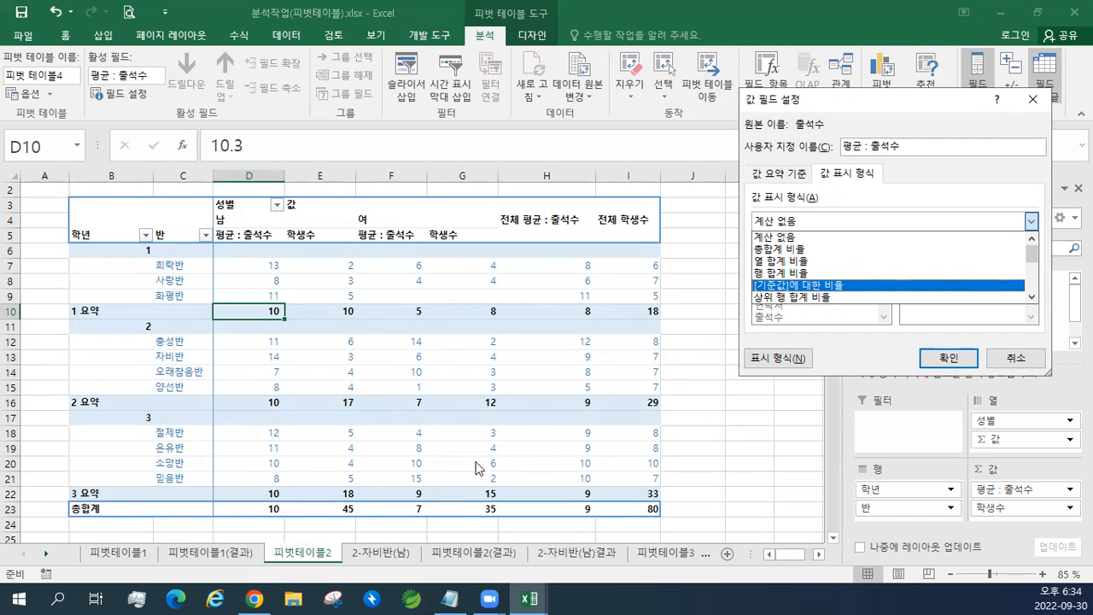
pyautogui.click(779, 262)
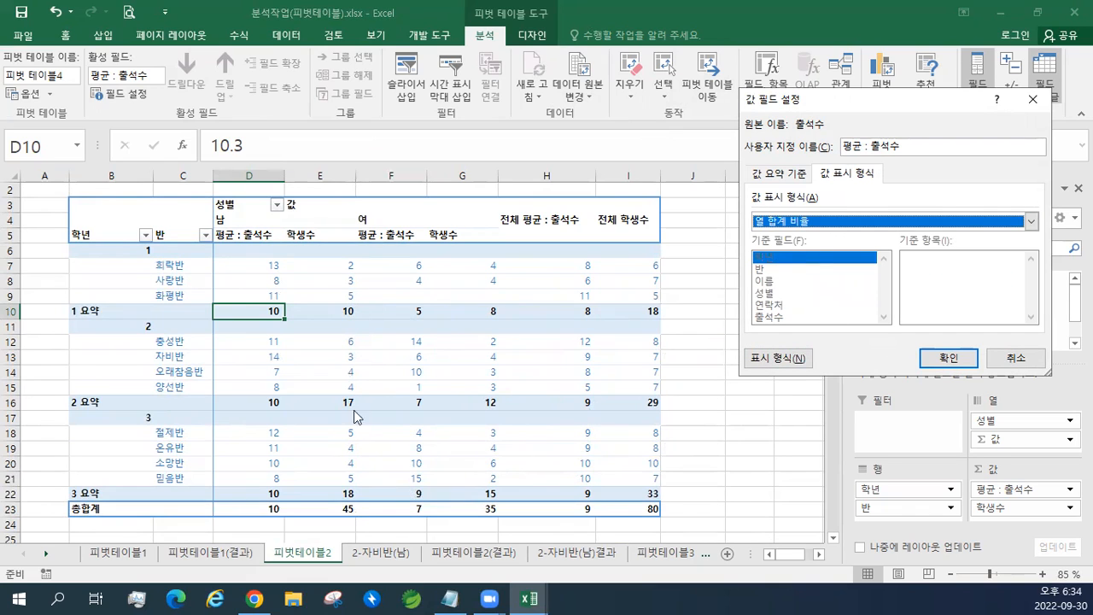
pyautogui.click(941, 358)
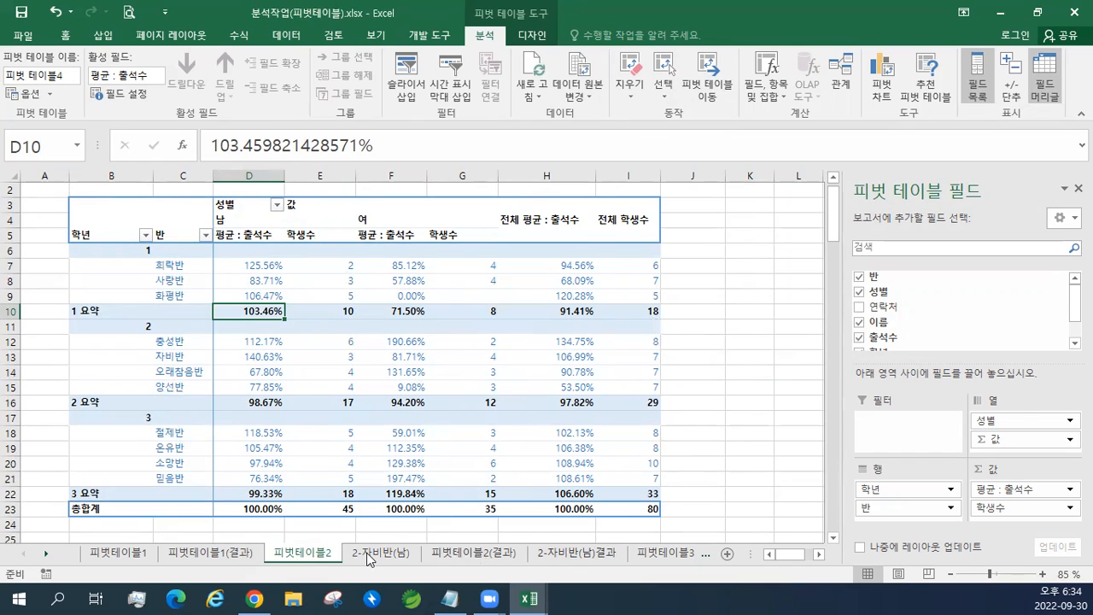
# Go to the 피벗테이블1 sheet and select the 결혼식 column label in its pivot table.
pyautogui.click(138, 554)
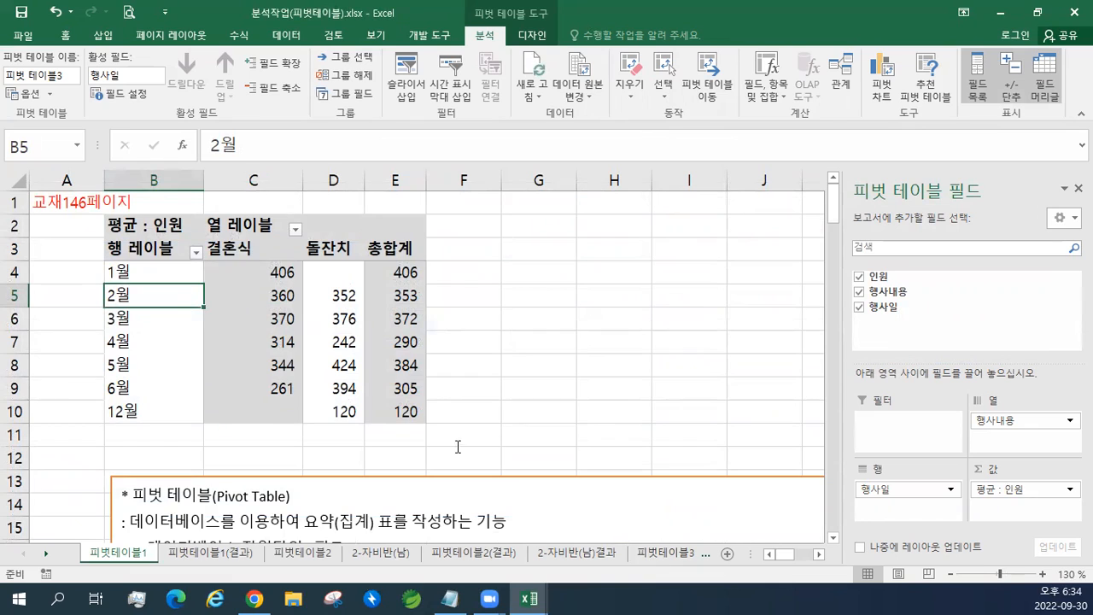
pyautogui.click(250, 249)
pyautogui.click(314, 249)
pyautogui.click(261, 248)
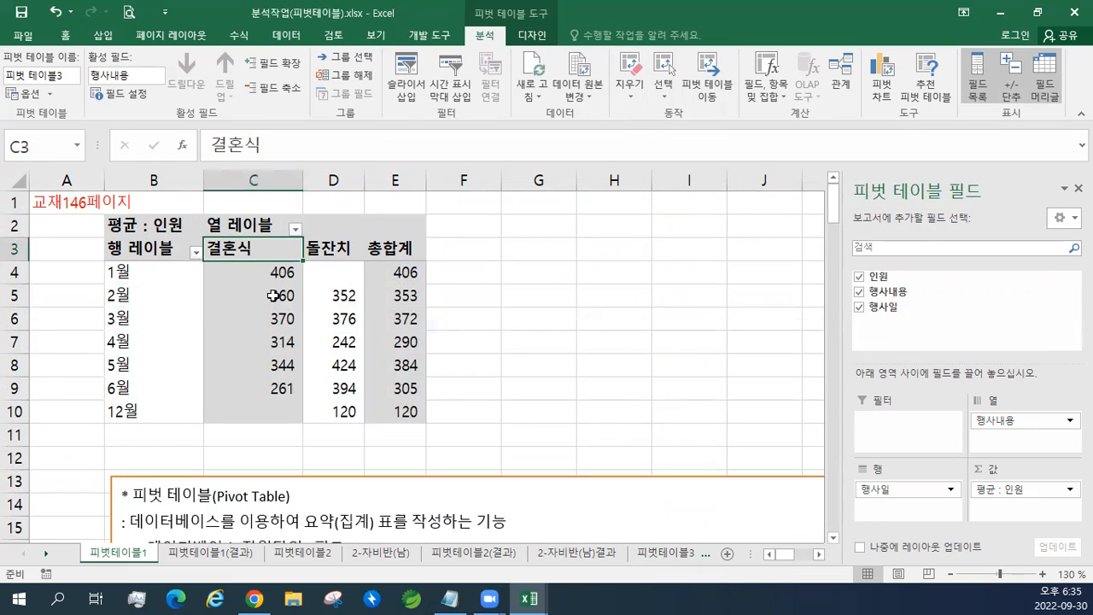
pyautogui.moveTo(271, 338)
# Add a calculated field named 참석예상인원 with the formula =인원*0.7 to the pivot table.
pyautogui.click(770, 100)
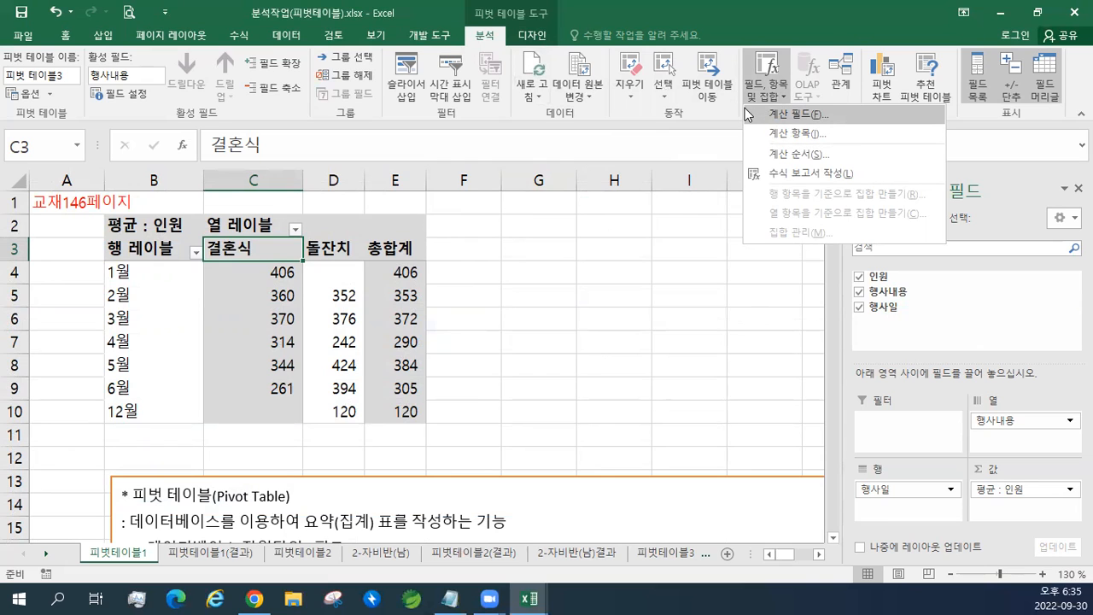
pyautogui.click(745, 109)
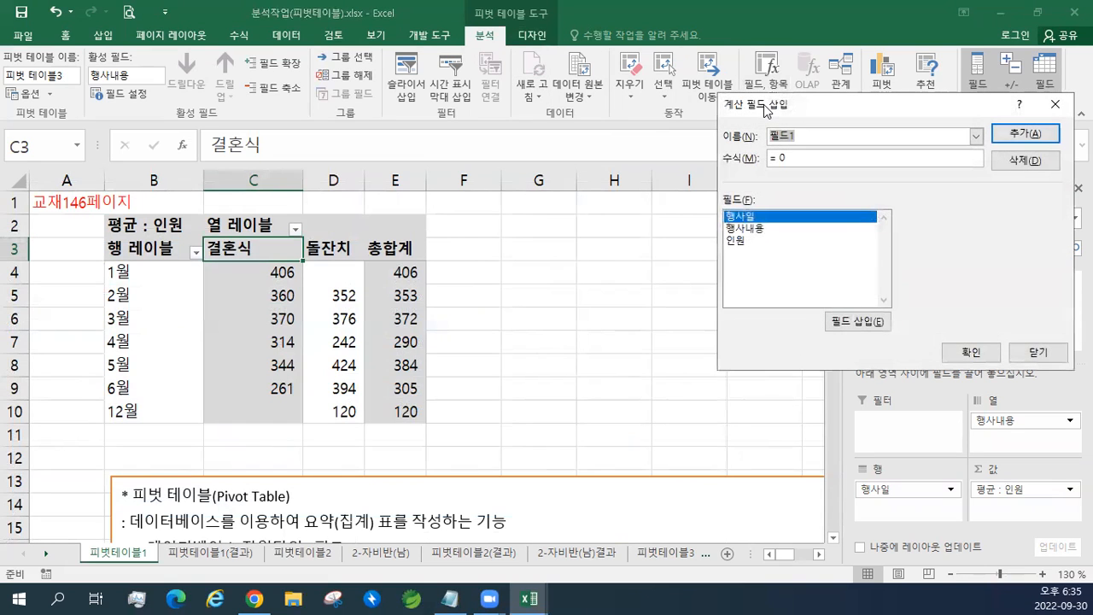
pyautogui.moveTo(763, 113); pyautogui.dragTo(594, 216)
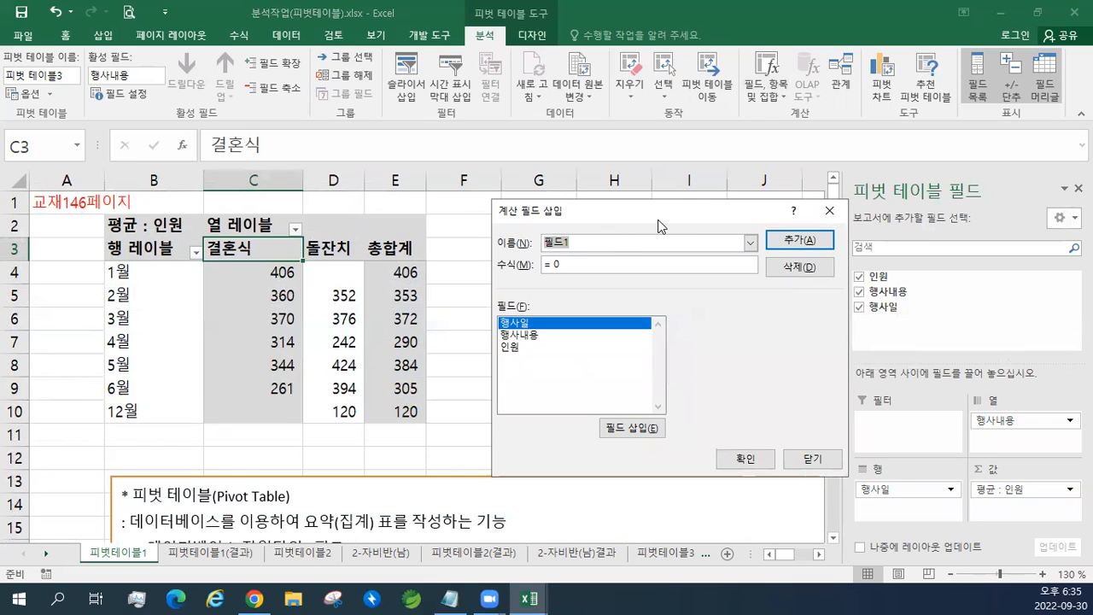
pyautogui.write('점ㅅ예상인ㅇ')
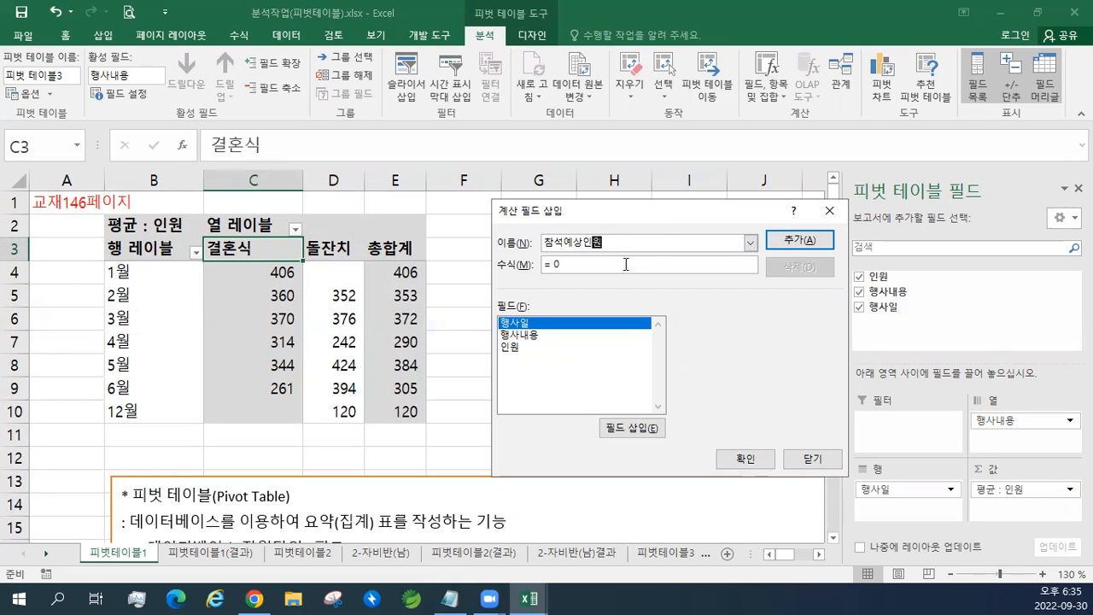
pyautogui.moveTo(566, 268); pyautogui.dragTo(529, 260)
pyautogui.write('₩')
pyautogui.click(510, 348)
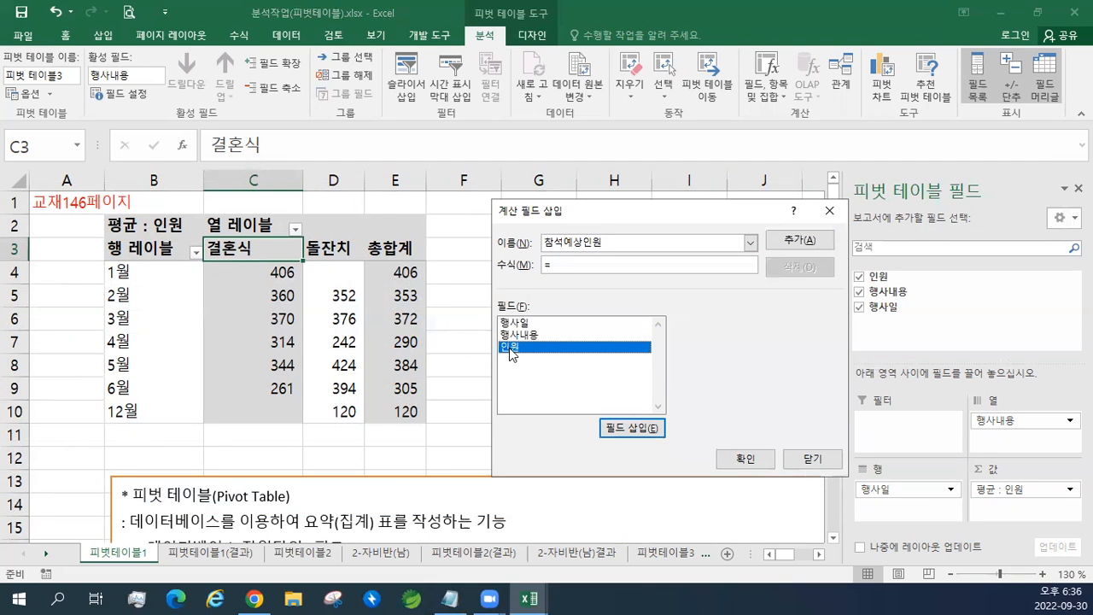
pyautogui.click(632, 429)
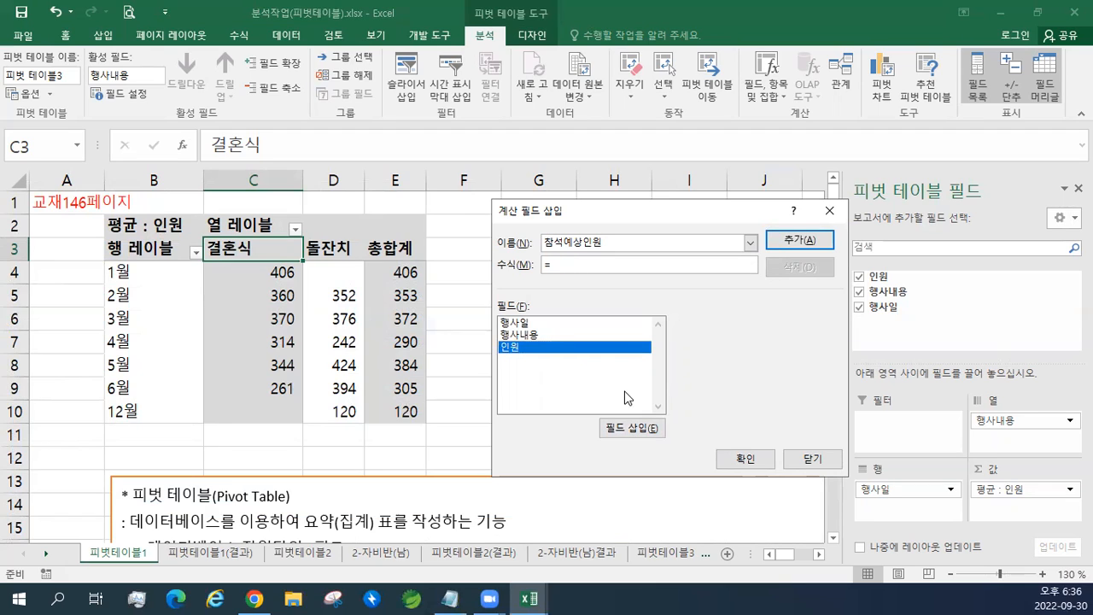
pyautogui.write('원')
pyautogui.moveTo(628, 210); pyautogui.dragTo(570, 171)
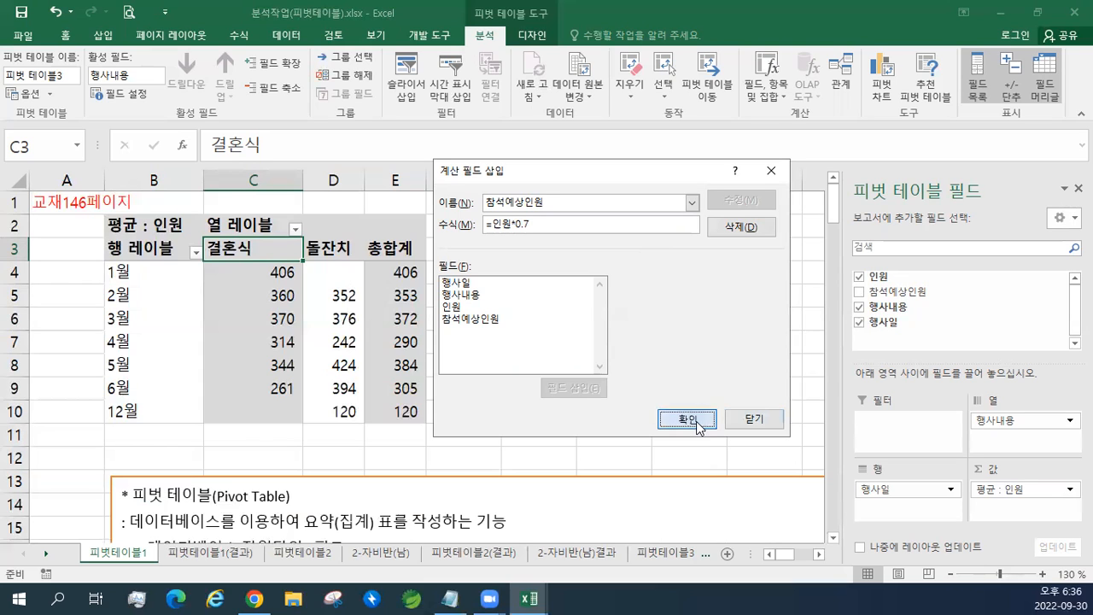
pyautogui.click(686, 419)
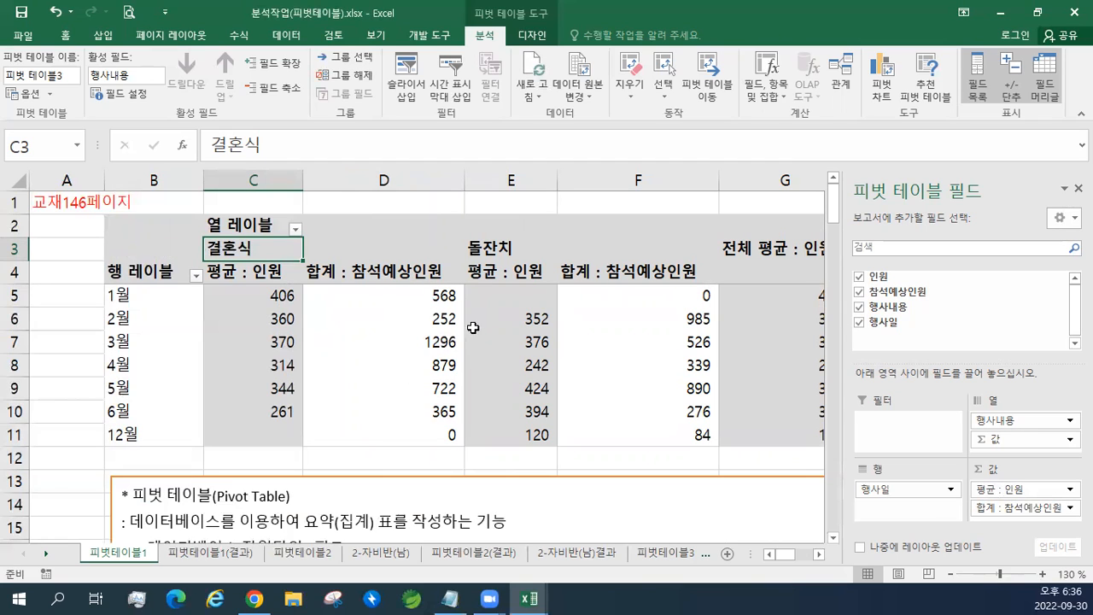
# Change the formula of the 참석예상인원 calculated field to =인원*0.9.
pyautogui.click(406, 297)
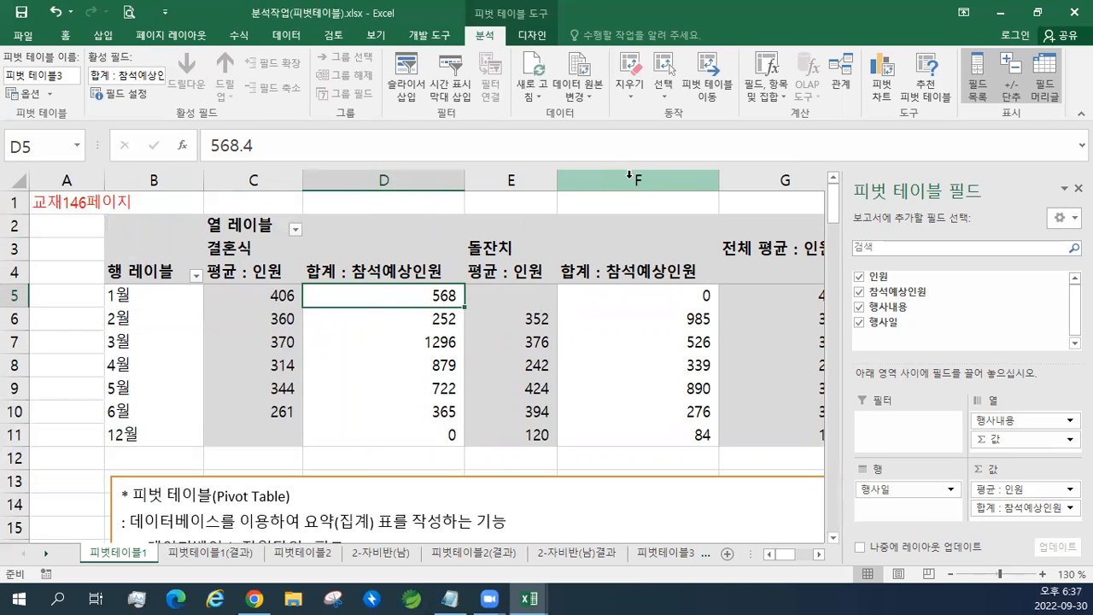
pyautogui.click(767, 97)
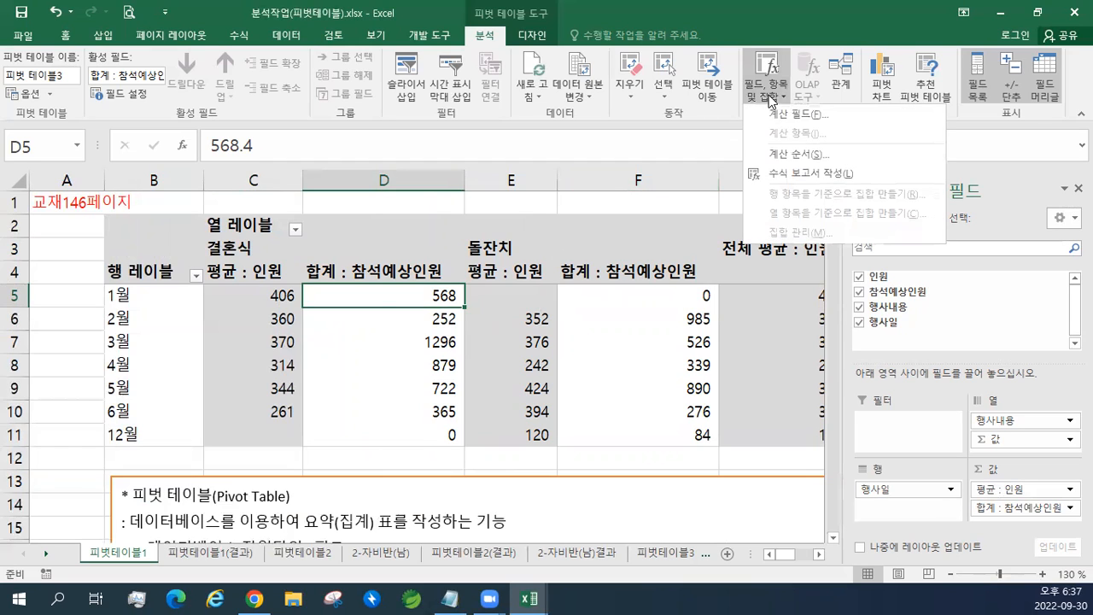
pyautogui.click(551, 274)
pyautogui.click(541, 312)
pyautogui.click(767, 86)
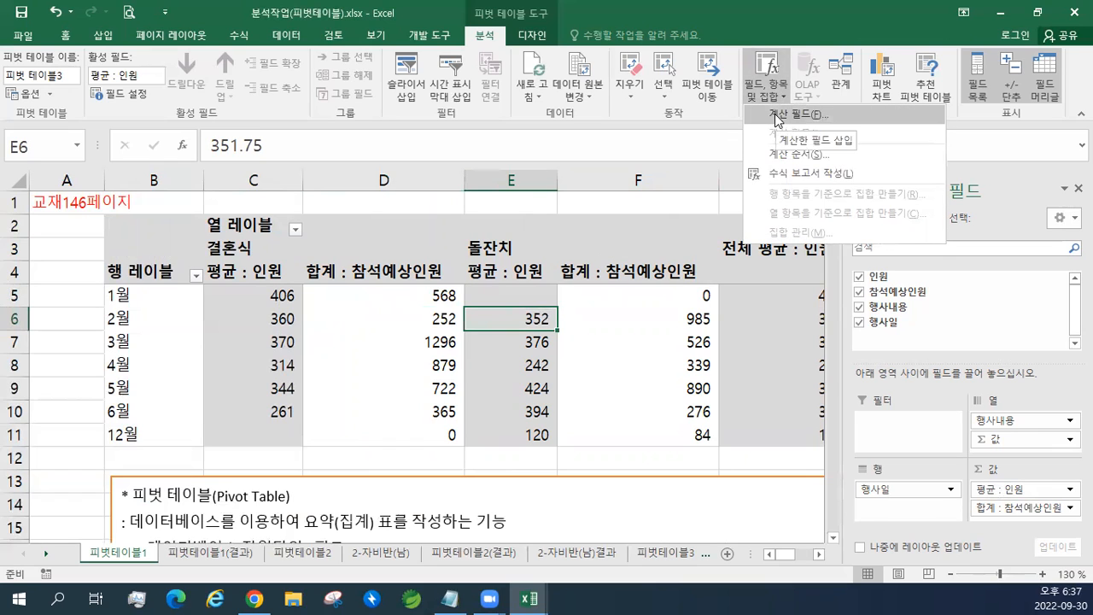
pyautogui.click(775, 114)
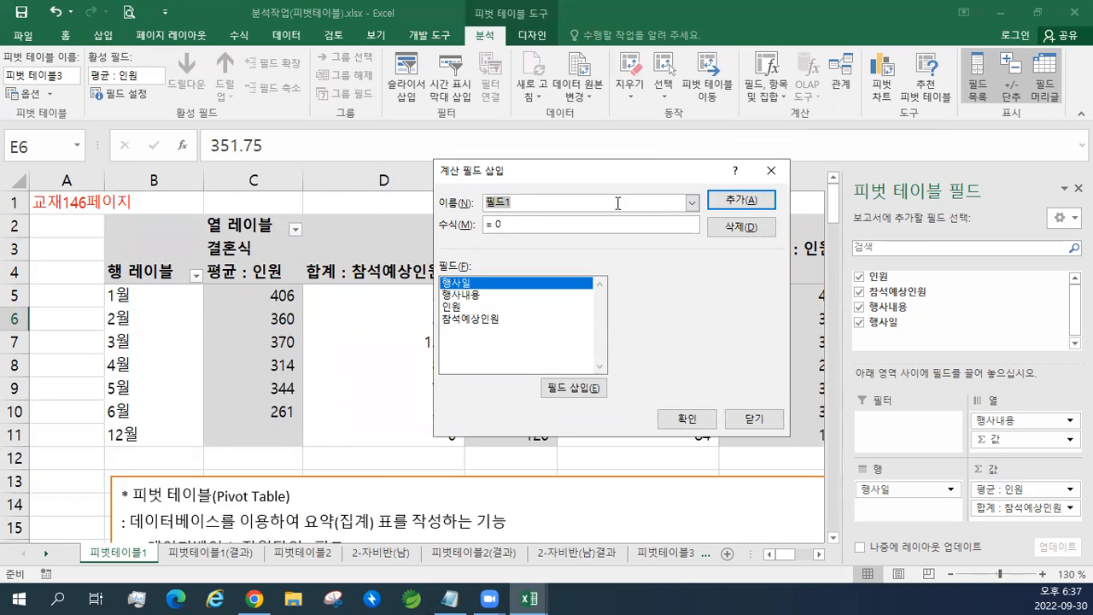
pyautogui.click(692, 205)
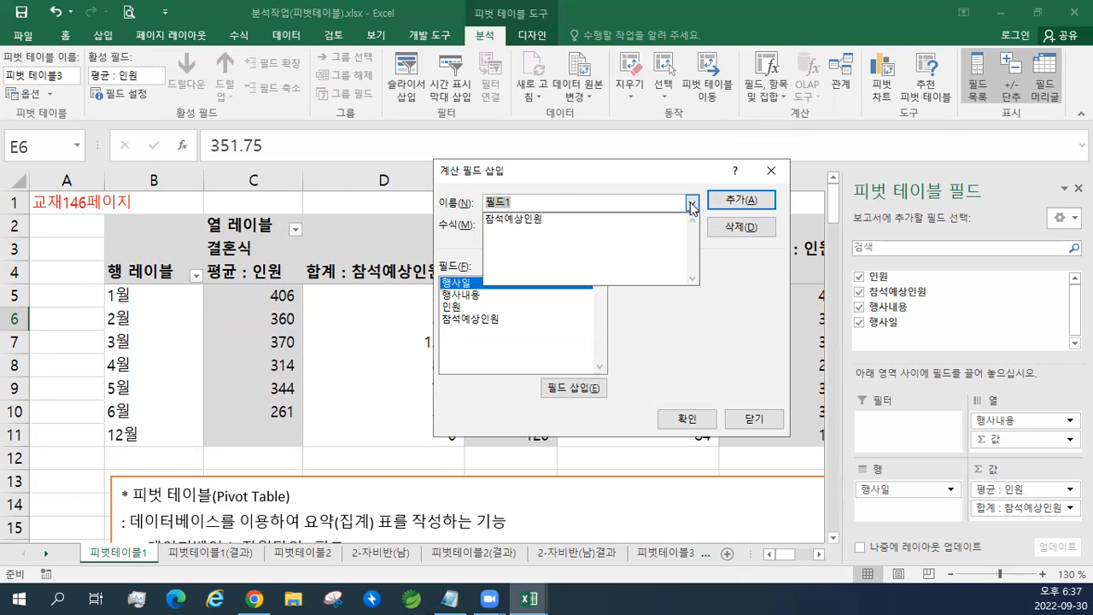
pyautogui.click(531, 219)
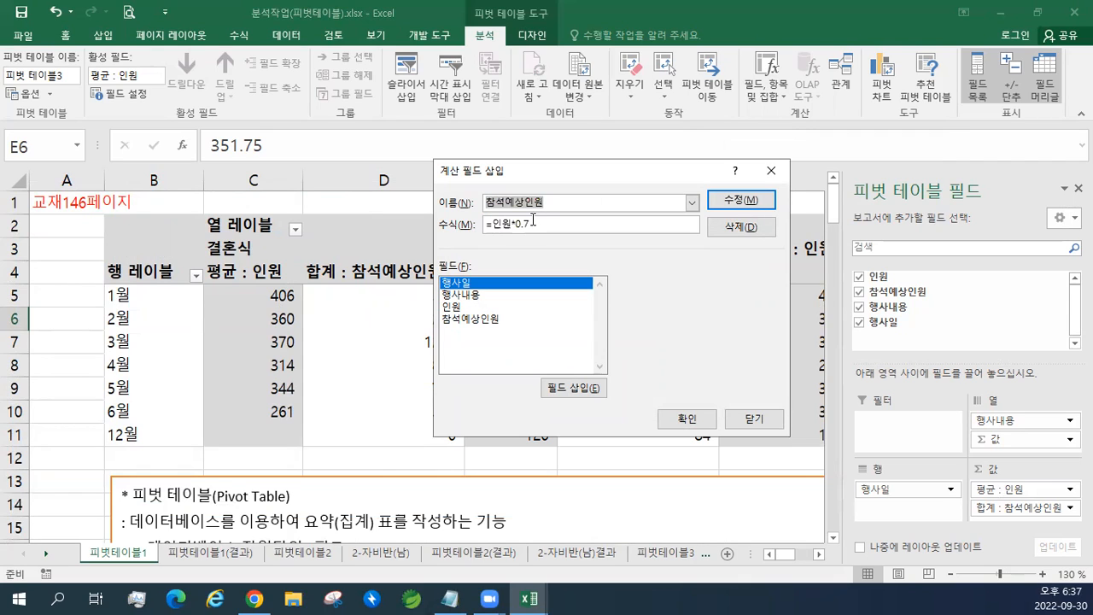
pyautogui.click(538, 224)
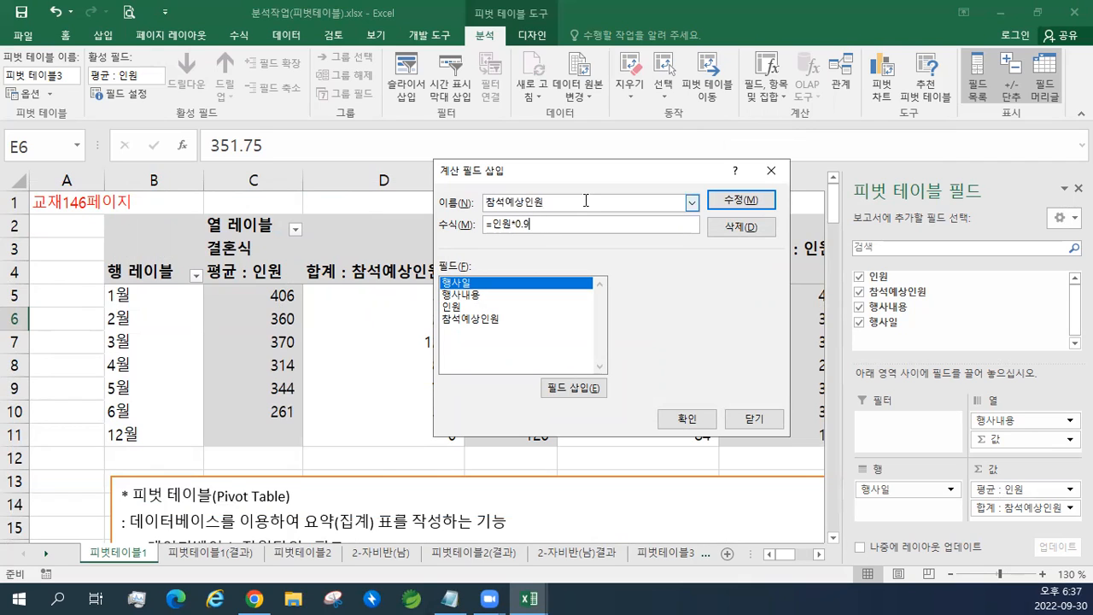
pyautogui.click(741, 202)
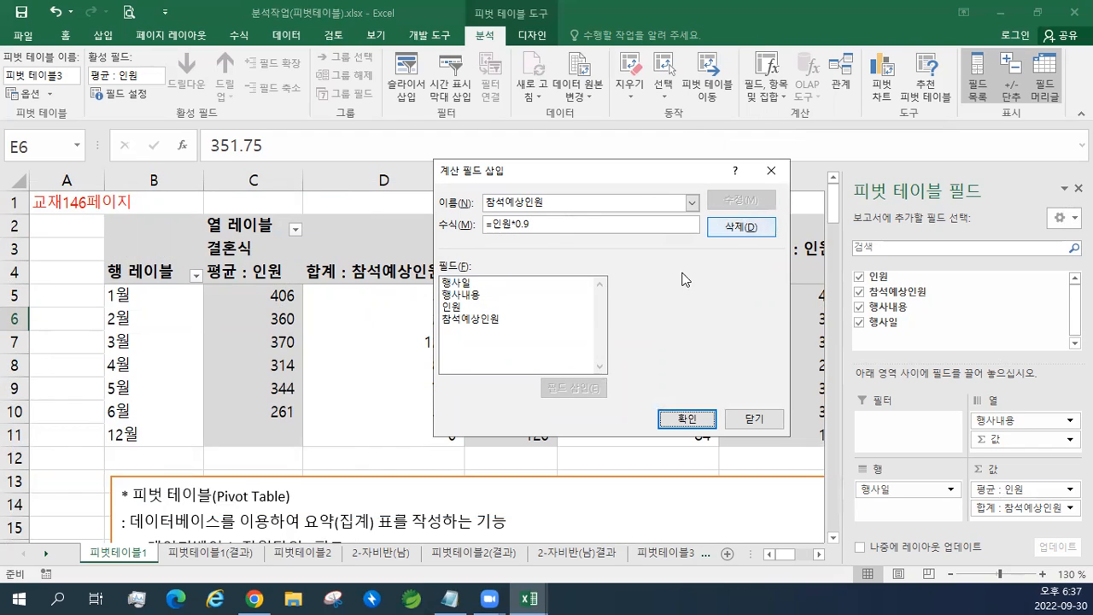
pyautogui.click(692, 420)
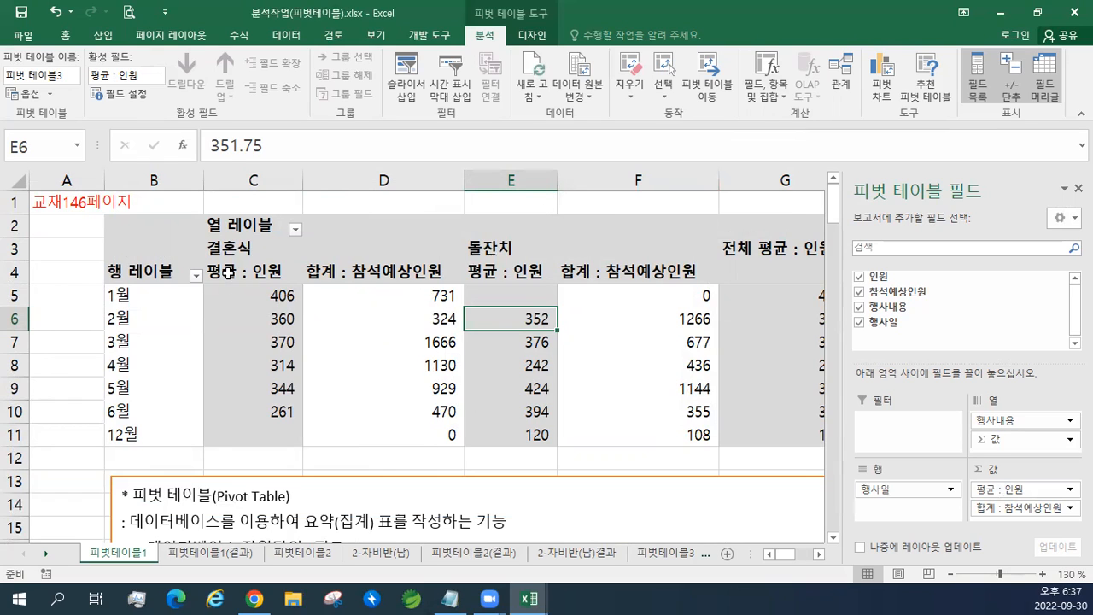
# Delete the 참석예상인원 calculated field from the pivot table.
pyautogui.click(393, 296)
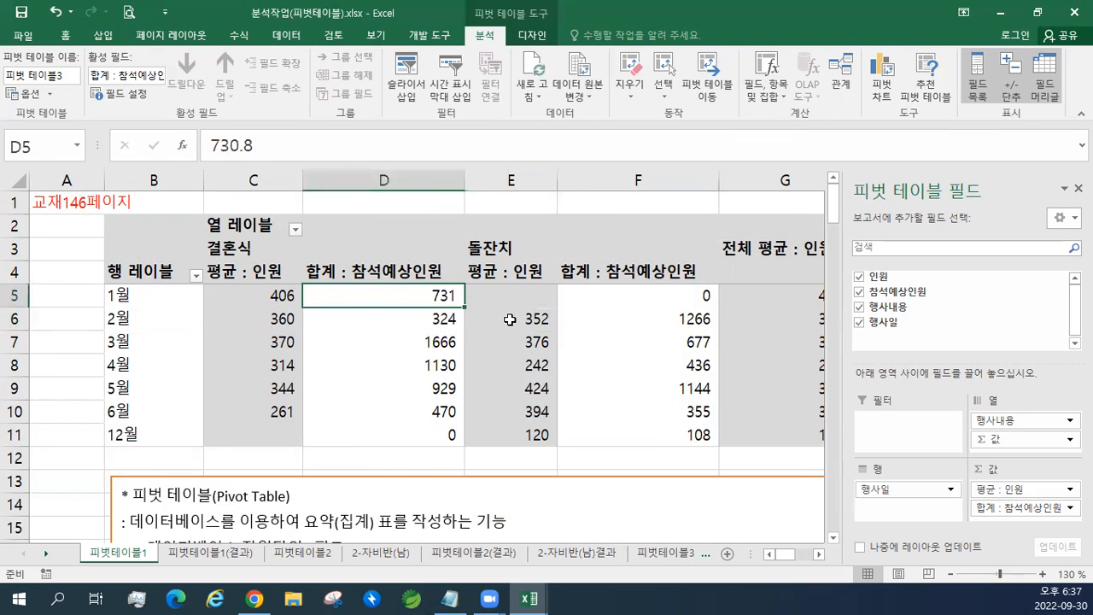
pyautogui.click(508, 317)
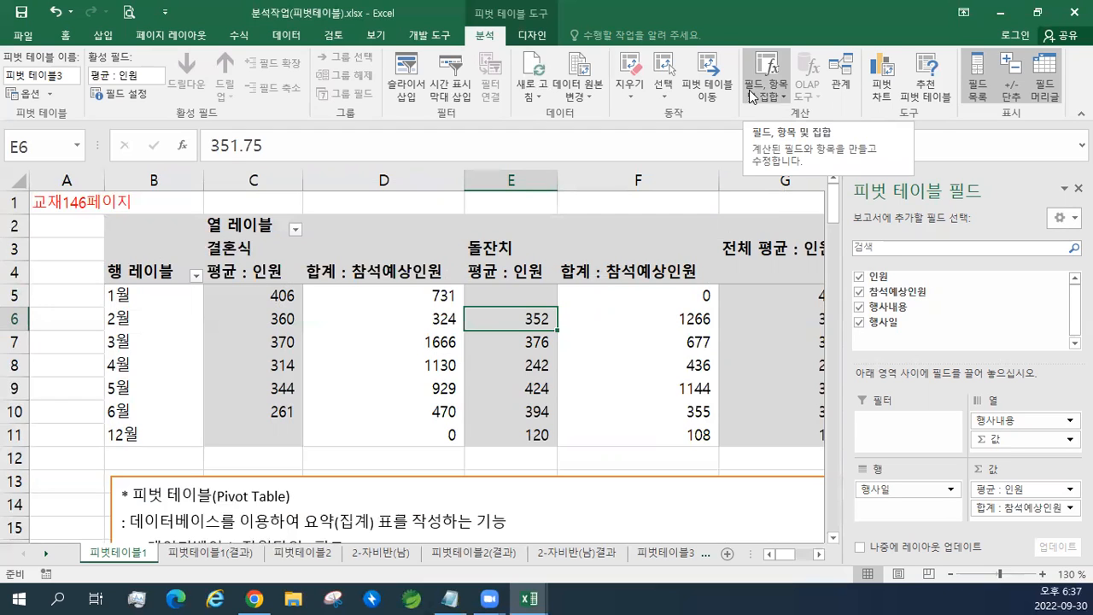
pyautogui.click(750, 95)
pyautogui.click(747, 108)
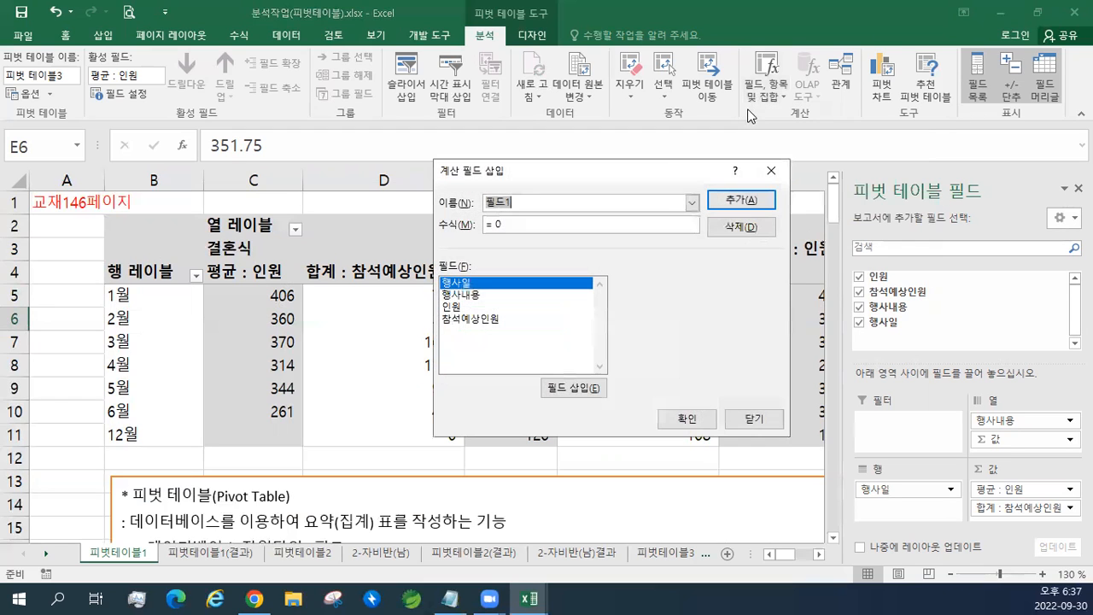
pyautogui.click(692, 202)
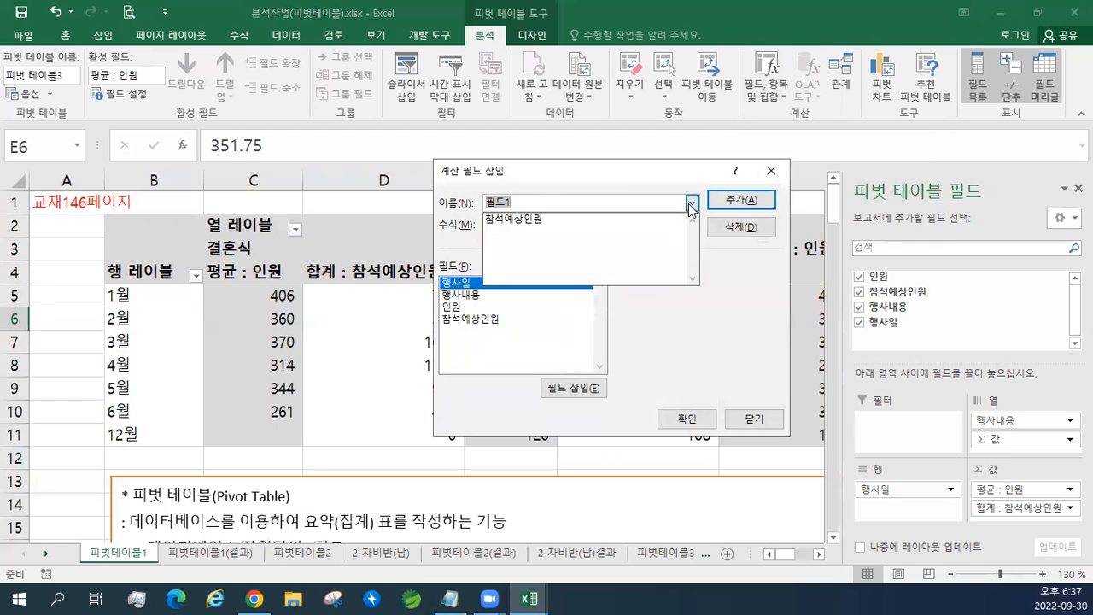
pyautogui.click(602, 219)
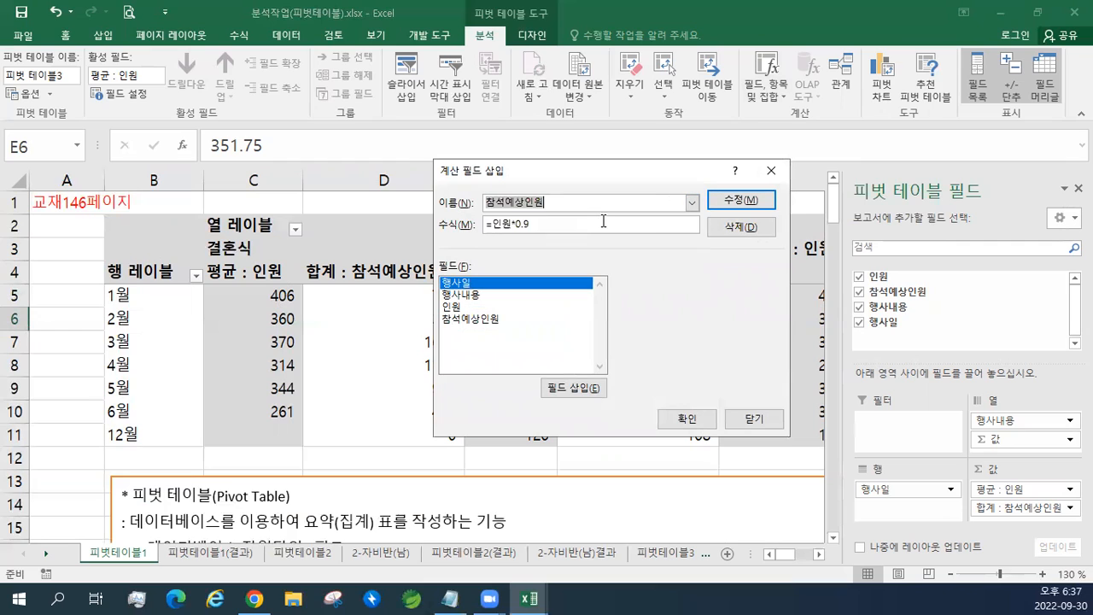
pyautogui.click(715, 231)
pyautogui.click(688, 419)
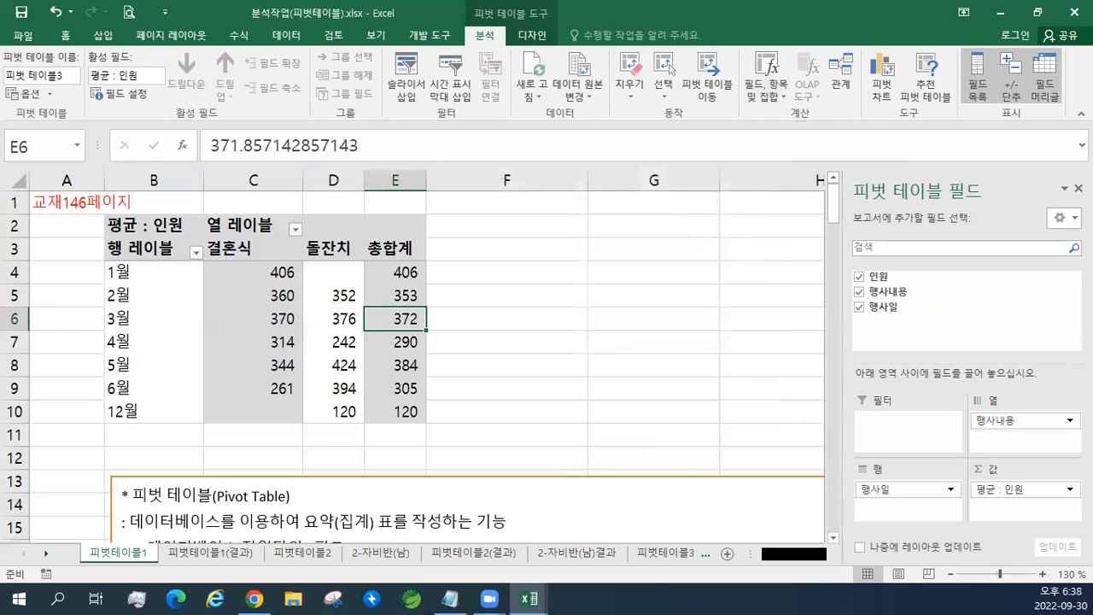
# Switch to the 1분석작업(피벗테이블).xlsx workbook, maximize its window and place the cursor at the end of the notes text box on 피벗테이블4.
pyautogui.hotkey('alt', 'Tab')
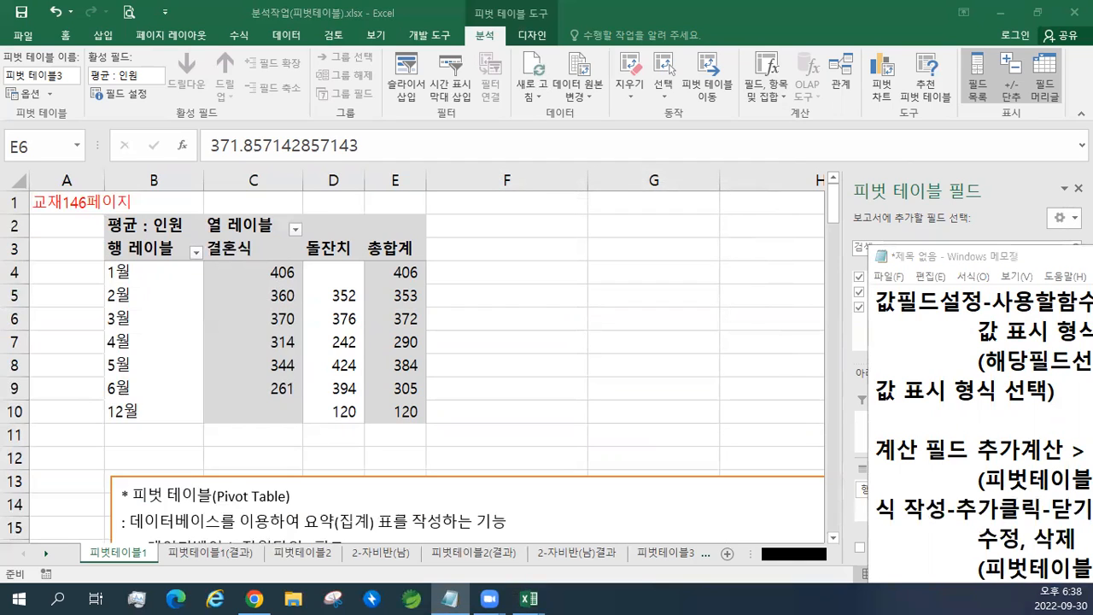
pyautogui.hotkey('alt', 'Tab')
pyautogui.hotkey('alt', 'Tab')
pyautogui.hotkey('alt', 'Tab')
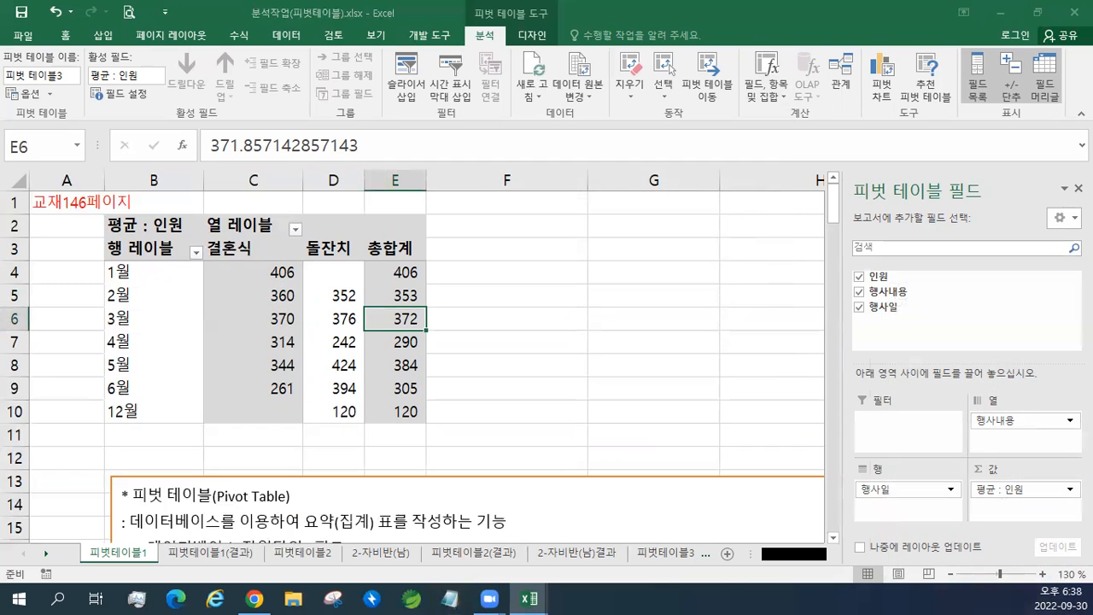
pyautogui.hotkey('alt', 'Tab')
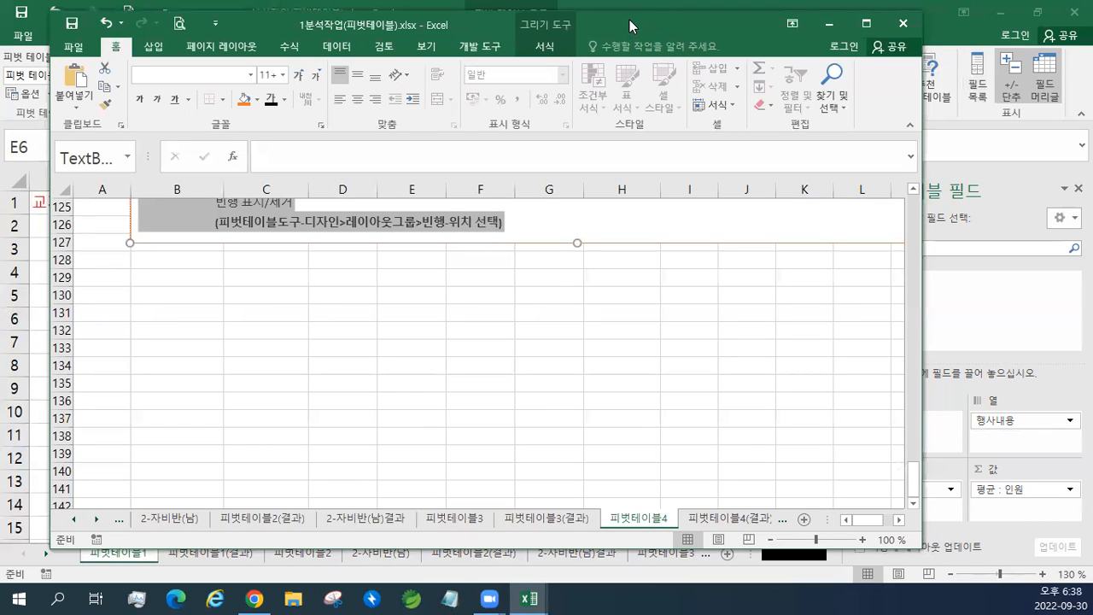
pyautogui.doubleClick(628, 17)
pyautogui.click(499, 319)
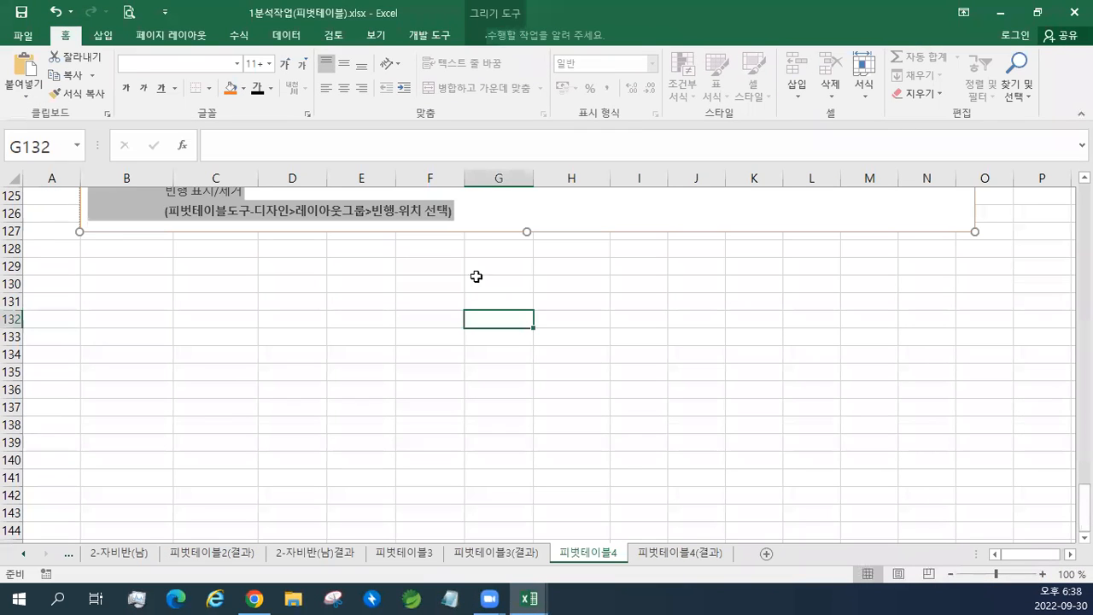
pyautogui.click(474, 218)
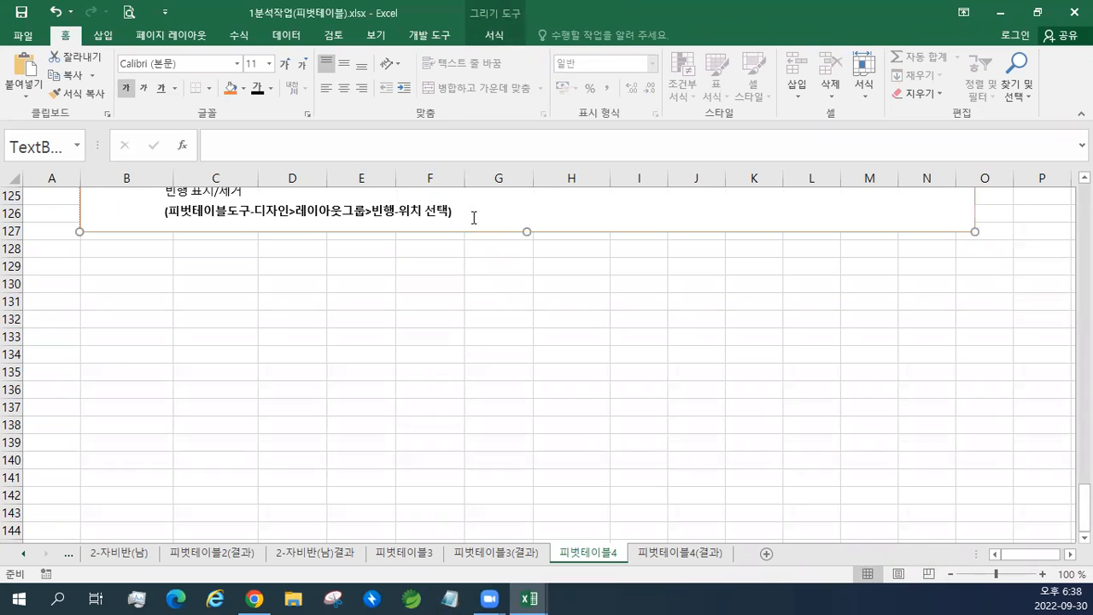
# Review the pivot table explanation notes, from the design and layout entries back to external data, field placement and value field settings.
pyautogui.scroll(5, 475, 216)
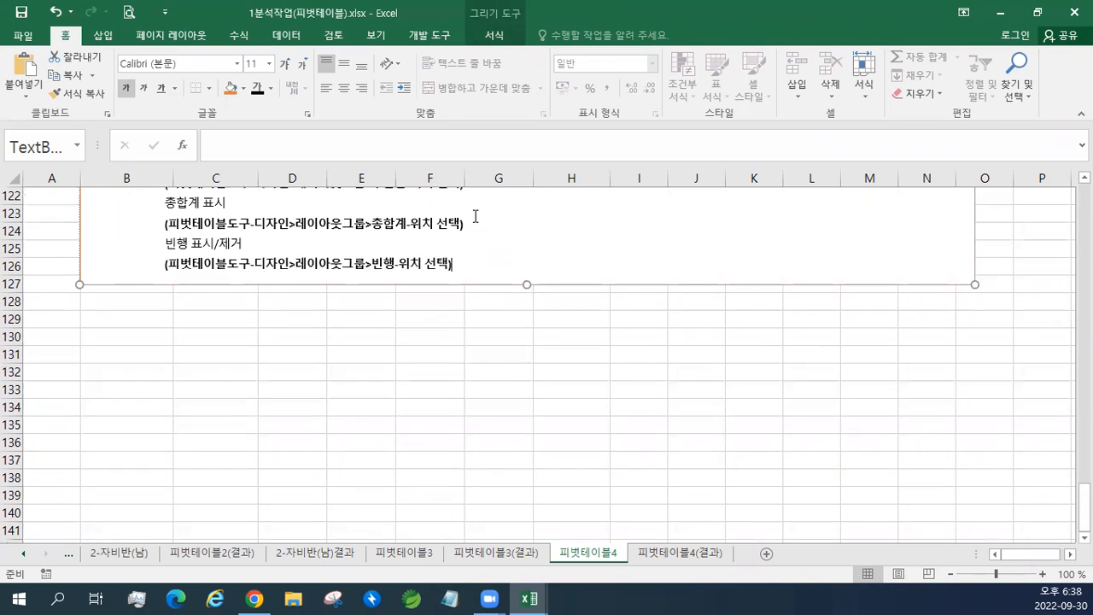
pyautogui.scroll(5, 475, 216)
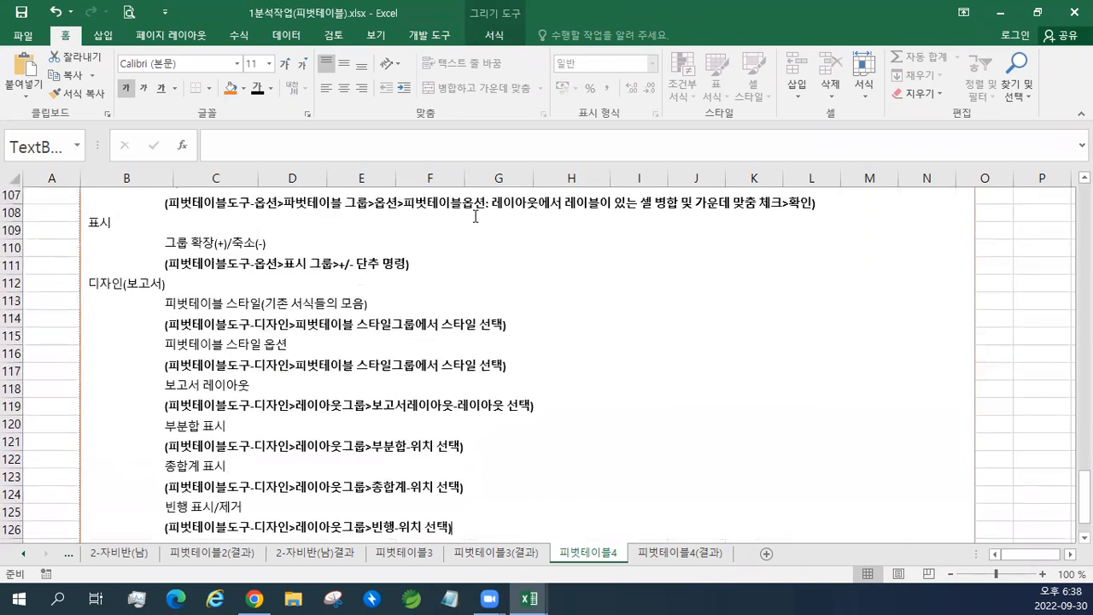
pyautogui.scroll(7, 475, 216)
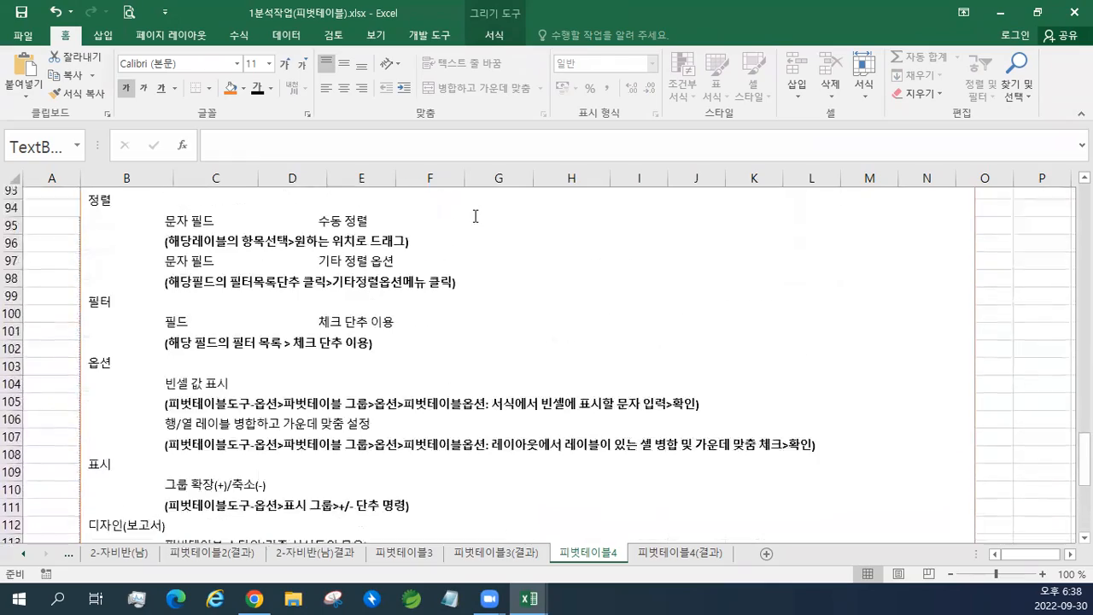
pyautogui.scroll(7, 475, 216)
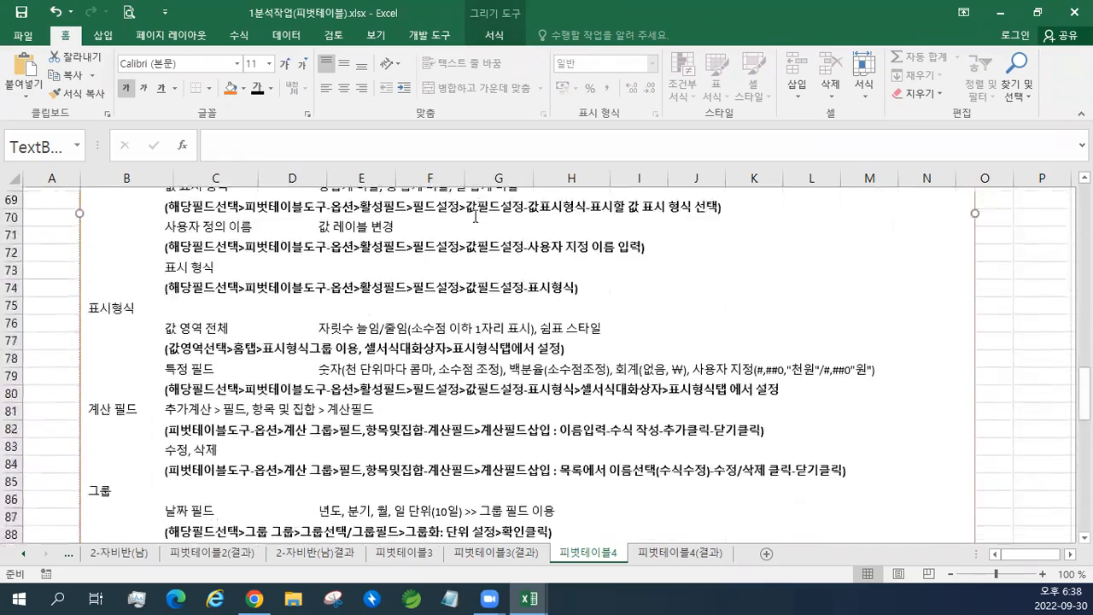
pyautogui.scroll(6, 475, 216)
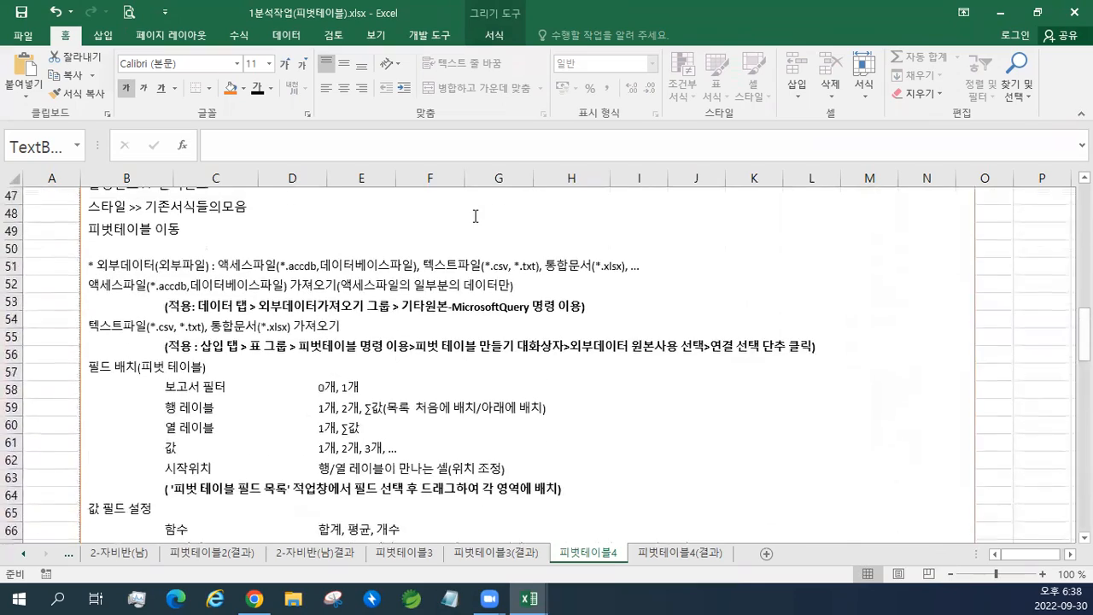
pyautogui.scroll(1, 475, 216)
pyautogui.scroll(-6, 475, 217)
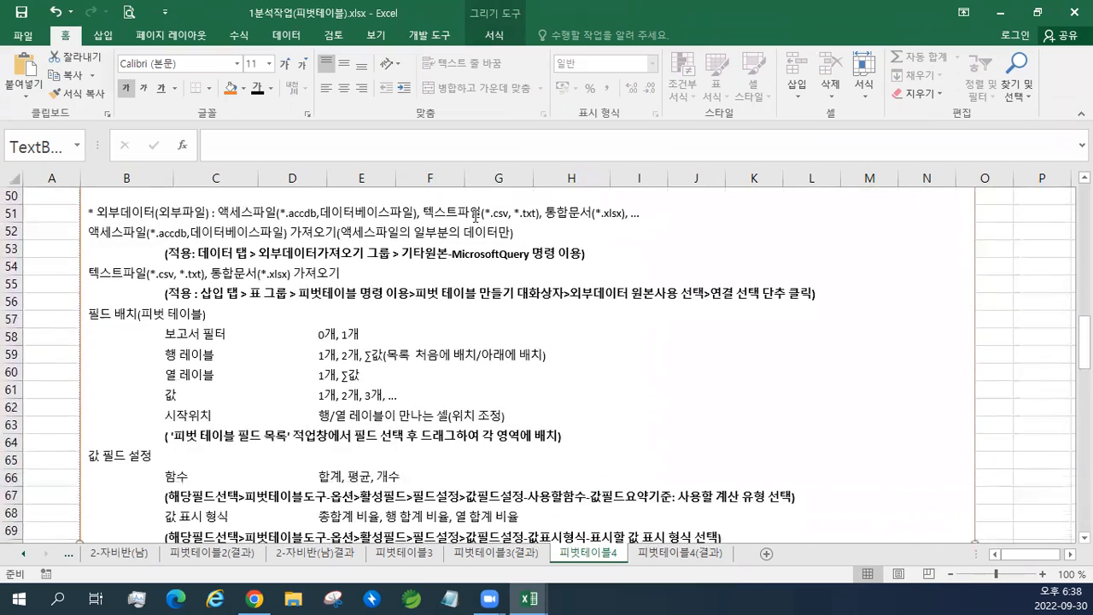
pyautogui.scroll(-1, 475, 216)
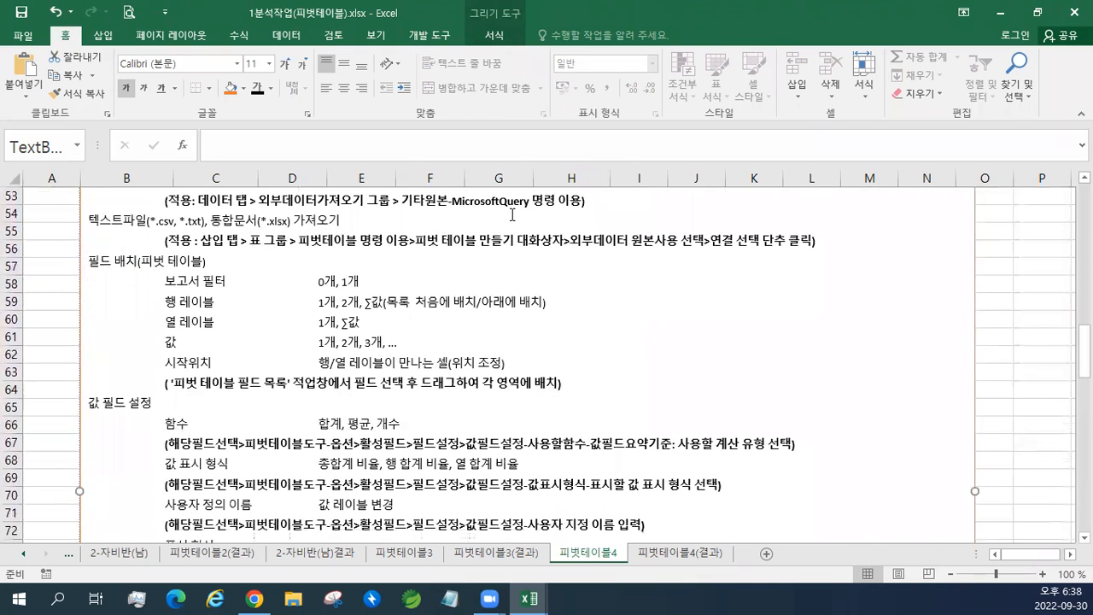